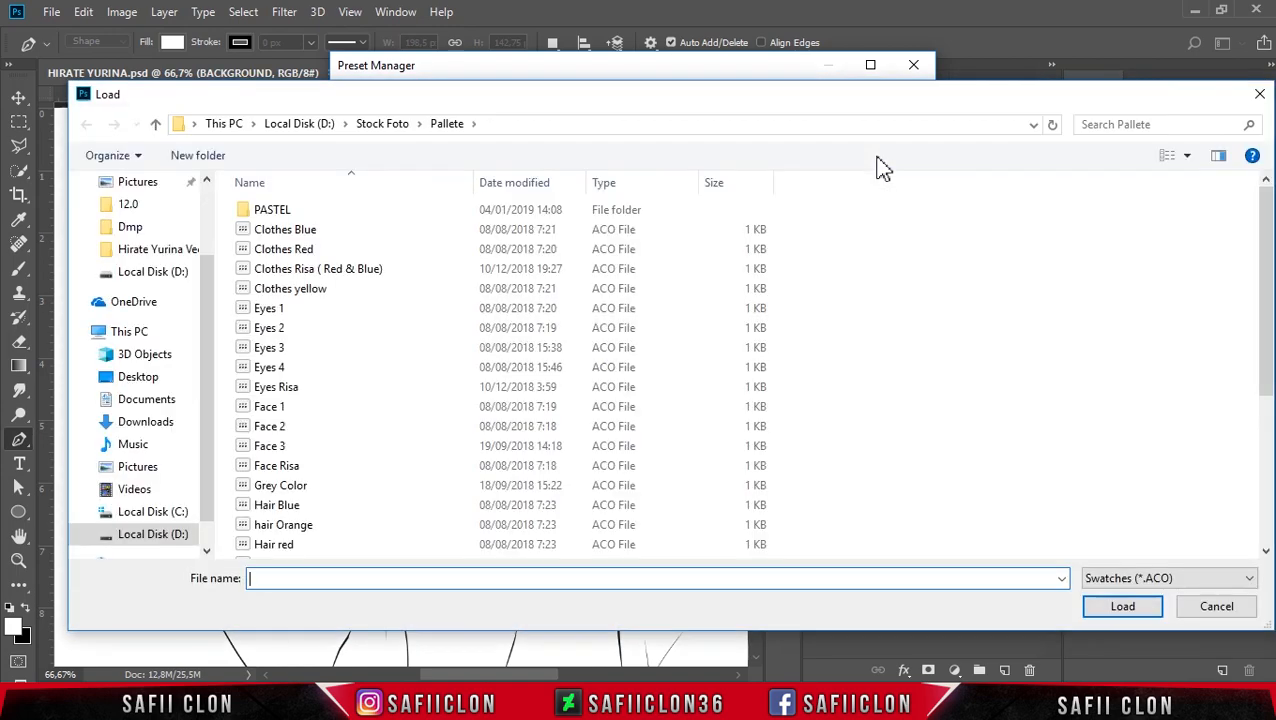
Load the Lip 3 swatch file from the Pallete folder into the swatches and close the Preset Manager.
drag(1268, 318, 1269, 463)
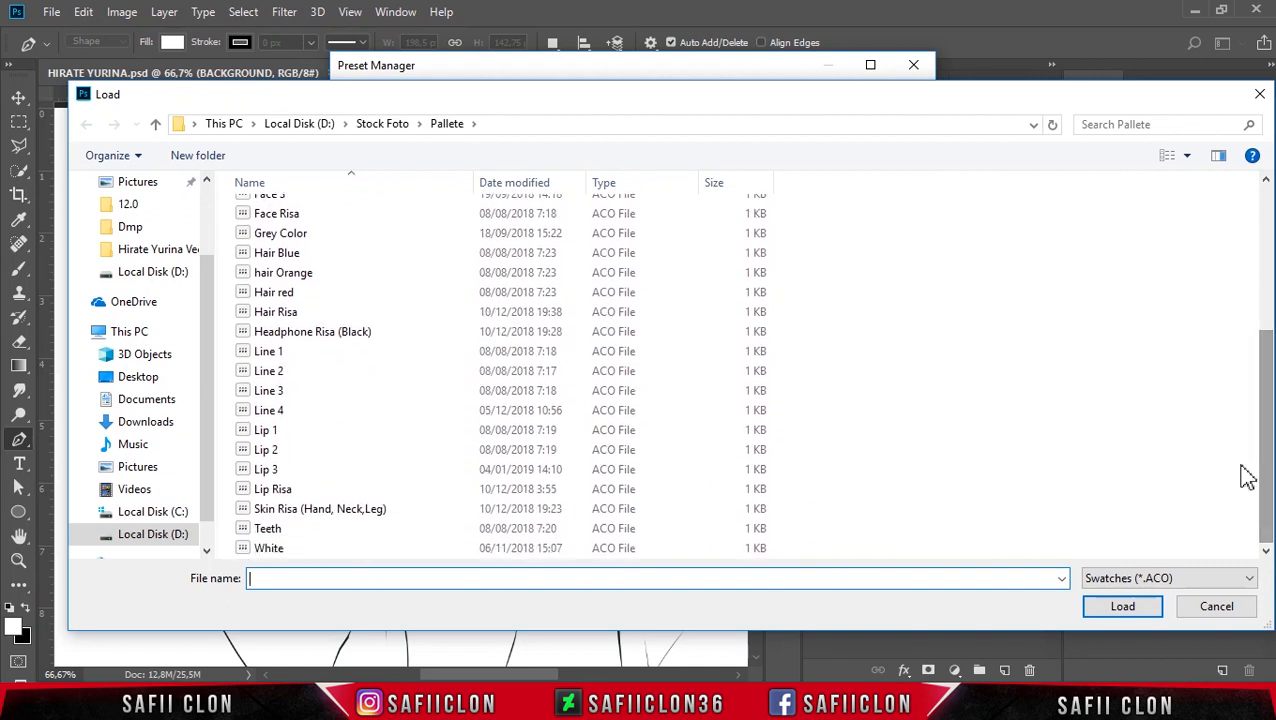
click(278, 470)
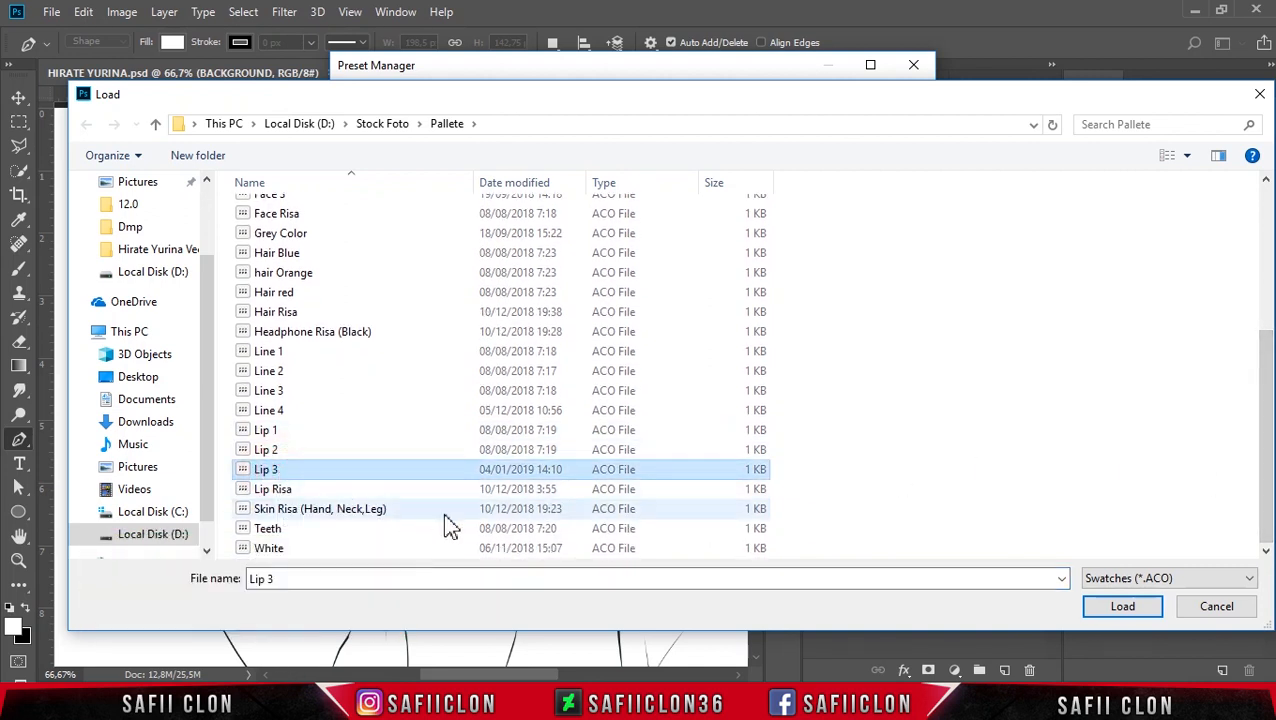
click(1101, 607)
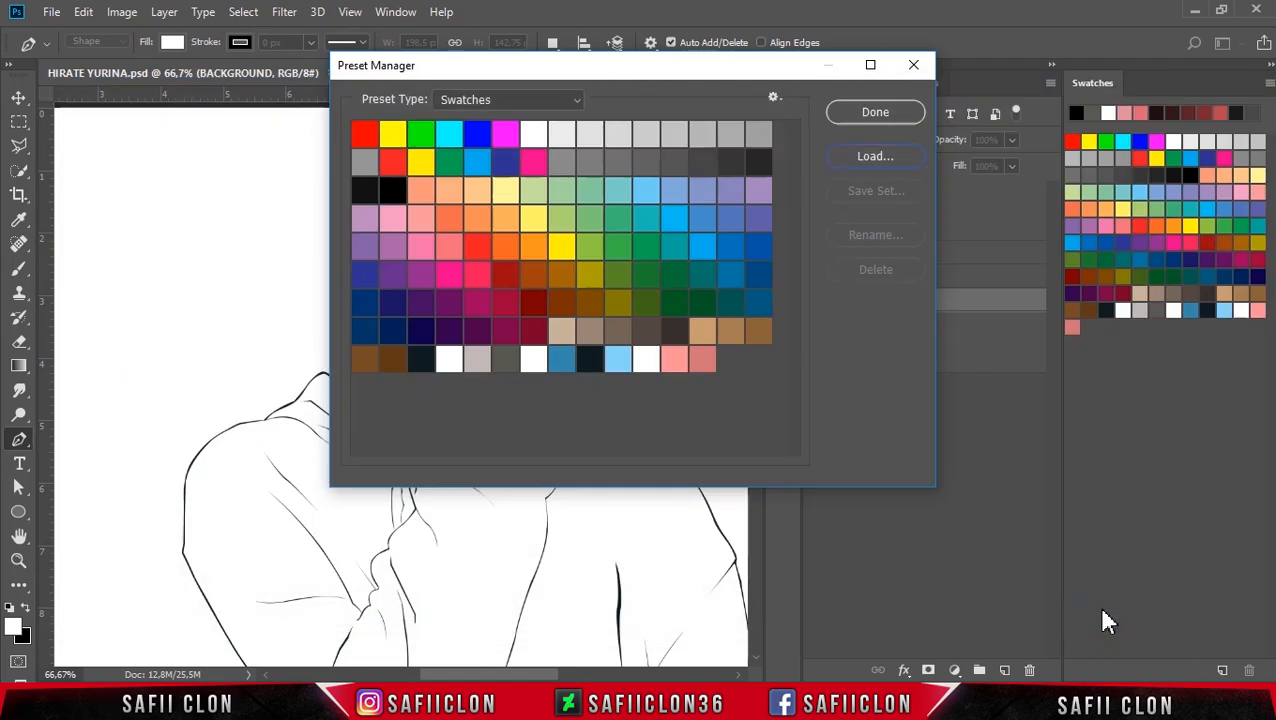
click(878, 112)
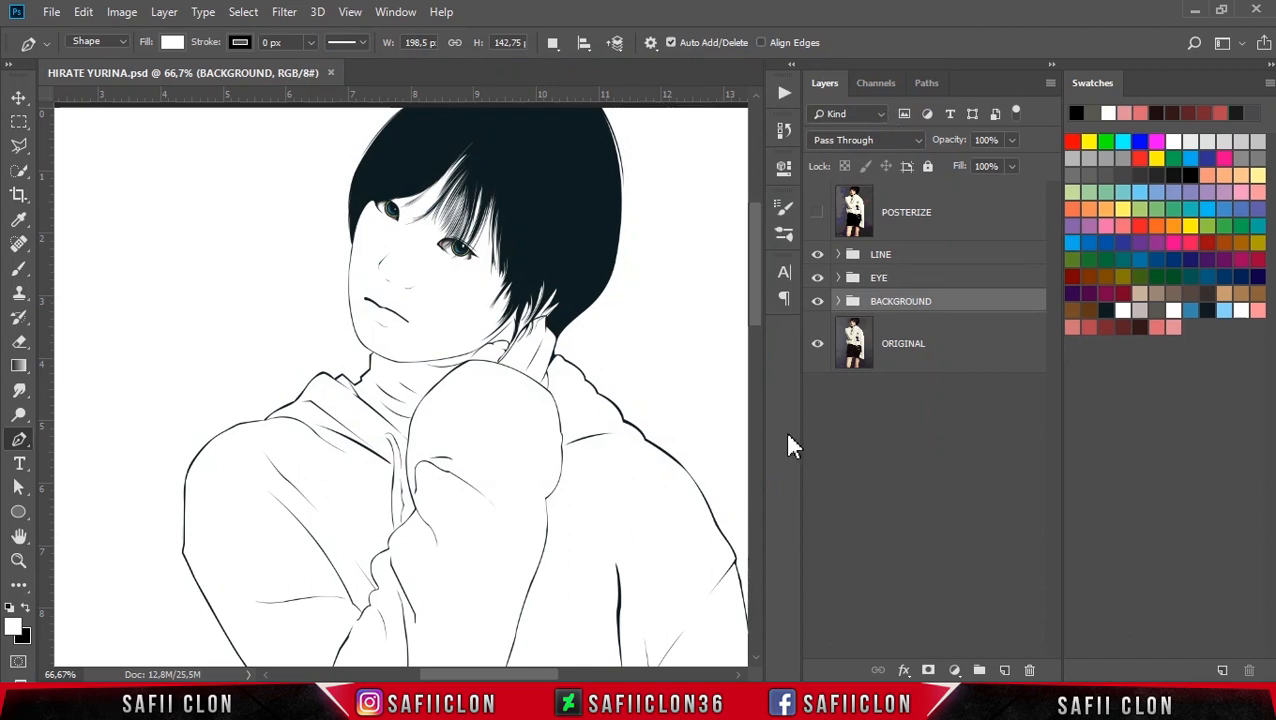
Show the POSTERIZE layer as a tracing reference over the mouth, comparing it with the line art underneath.
click(818, 213)
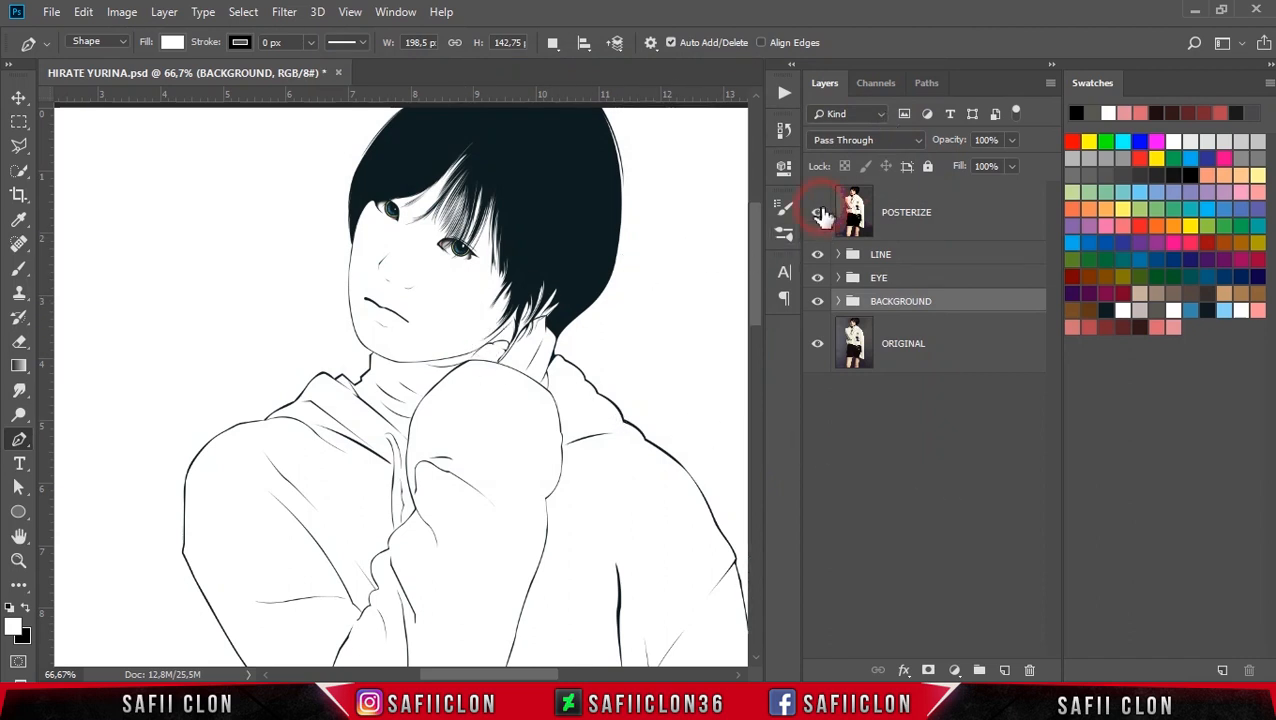
scroll(564, 228, up, 4)
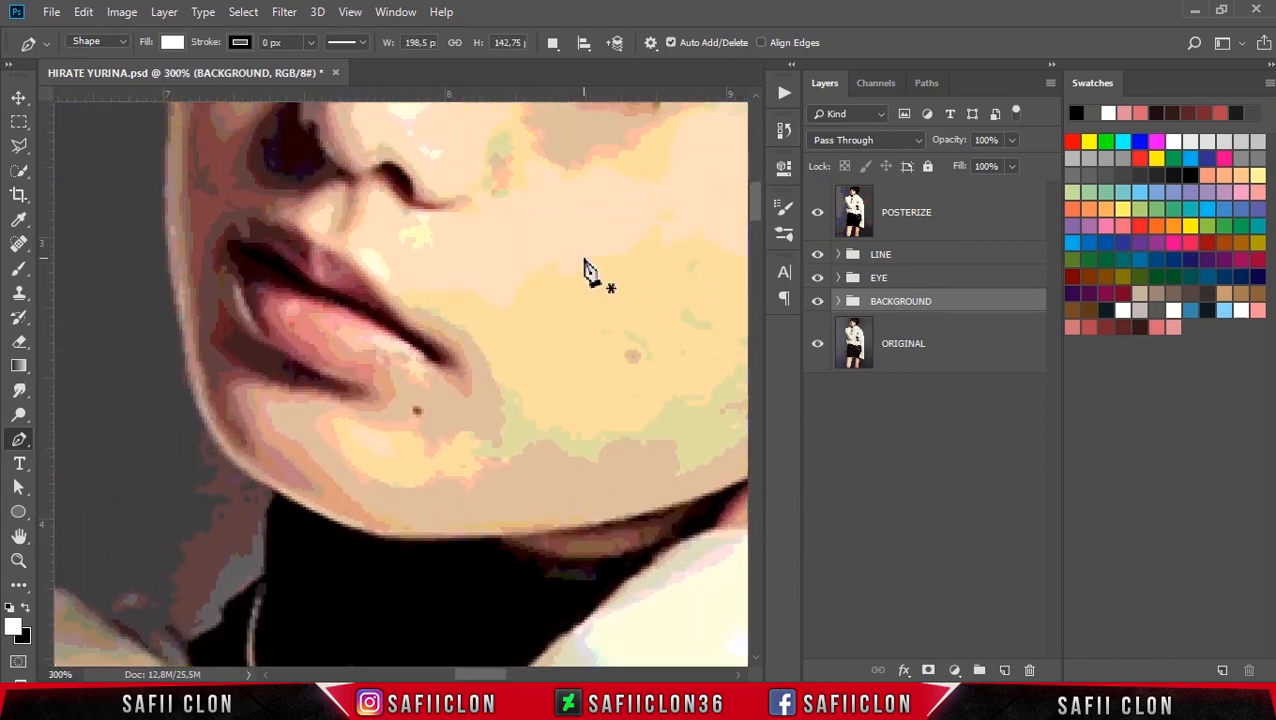
scroll(584, 260, up, 1)
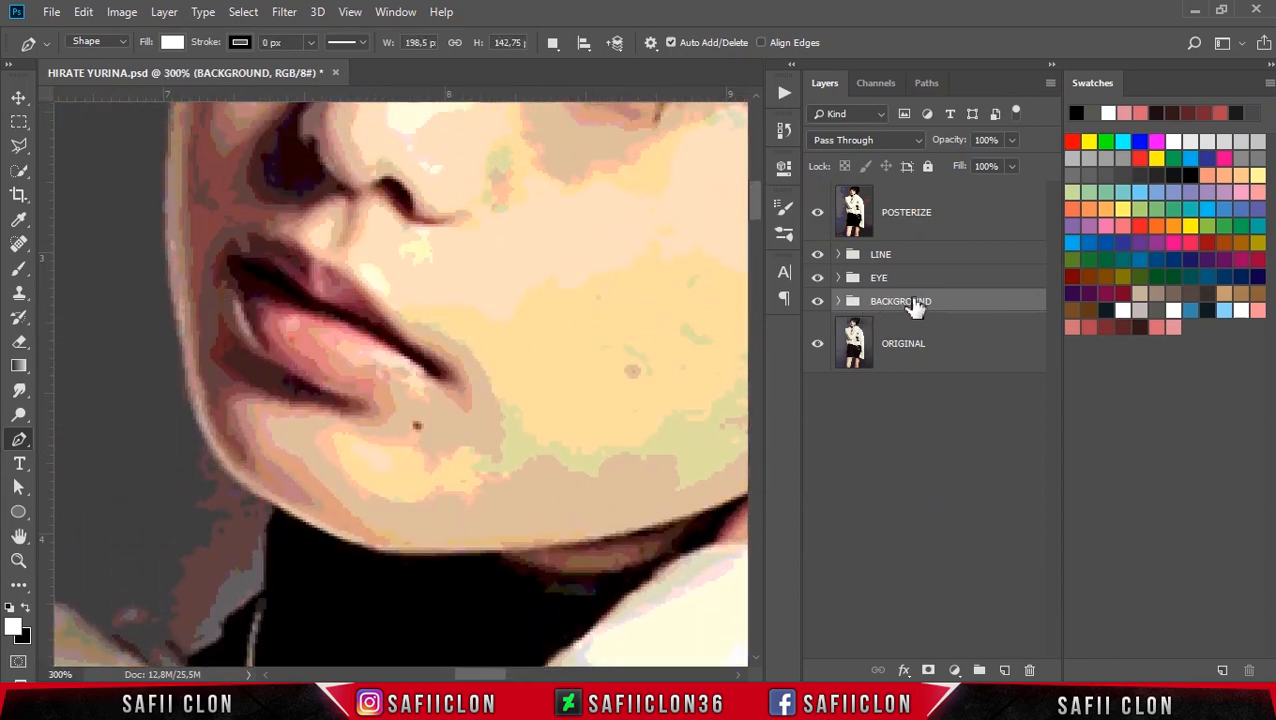
click(818, 222)
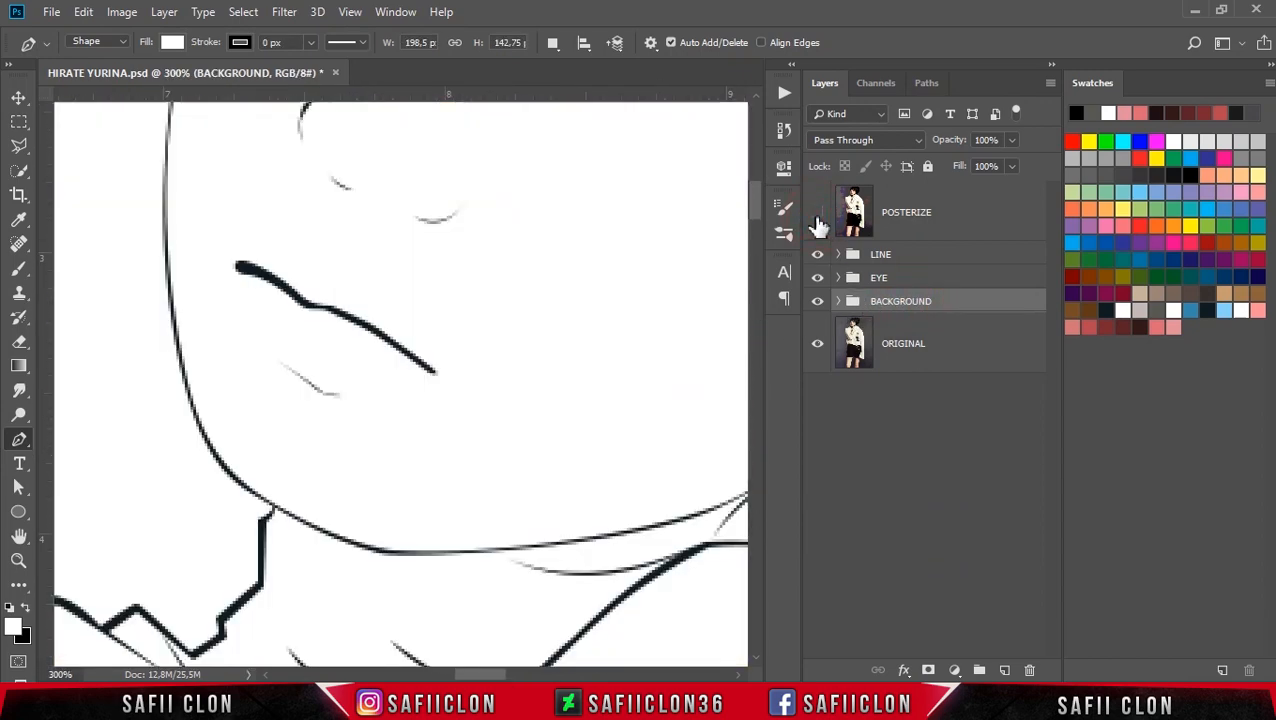
click(818, 222)
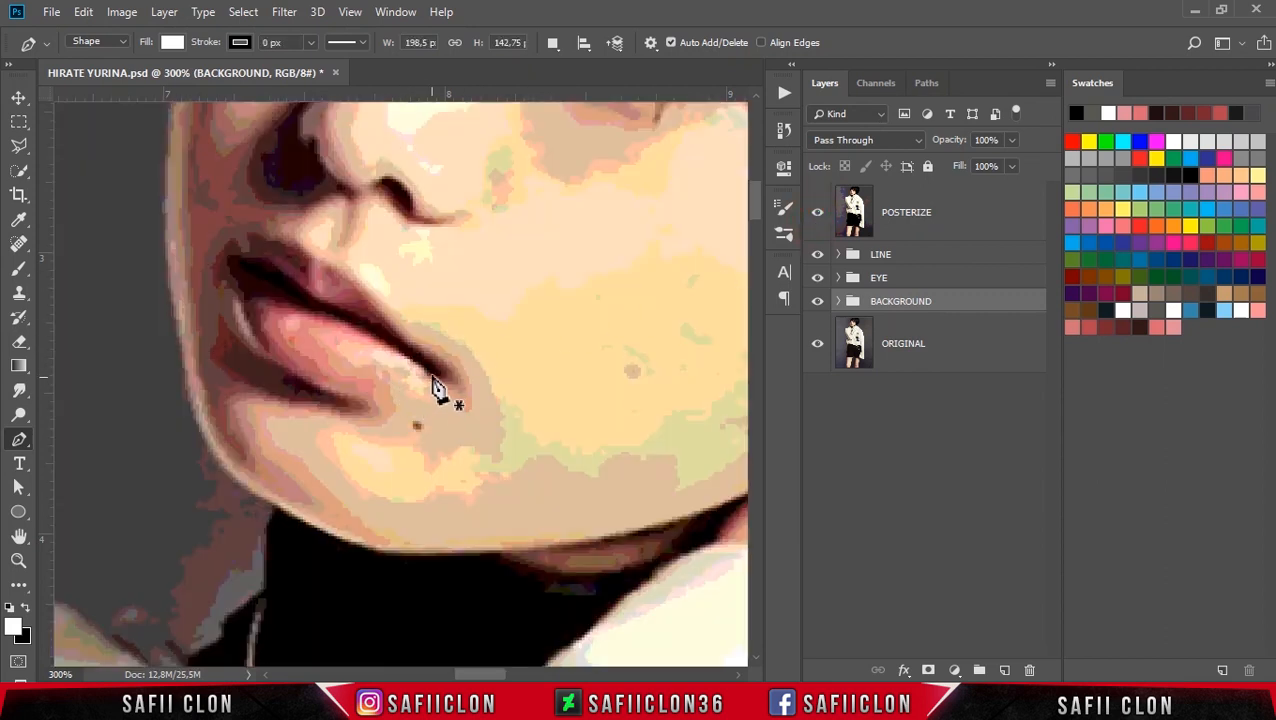
Trace the lower lip's bottom edge with the Pen tool as a new shape, about 79 px wide, from right to left mouth corner.
click(434, 375)
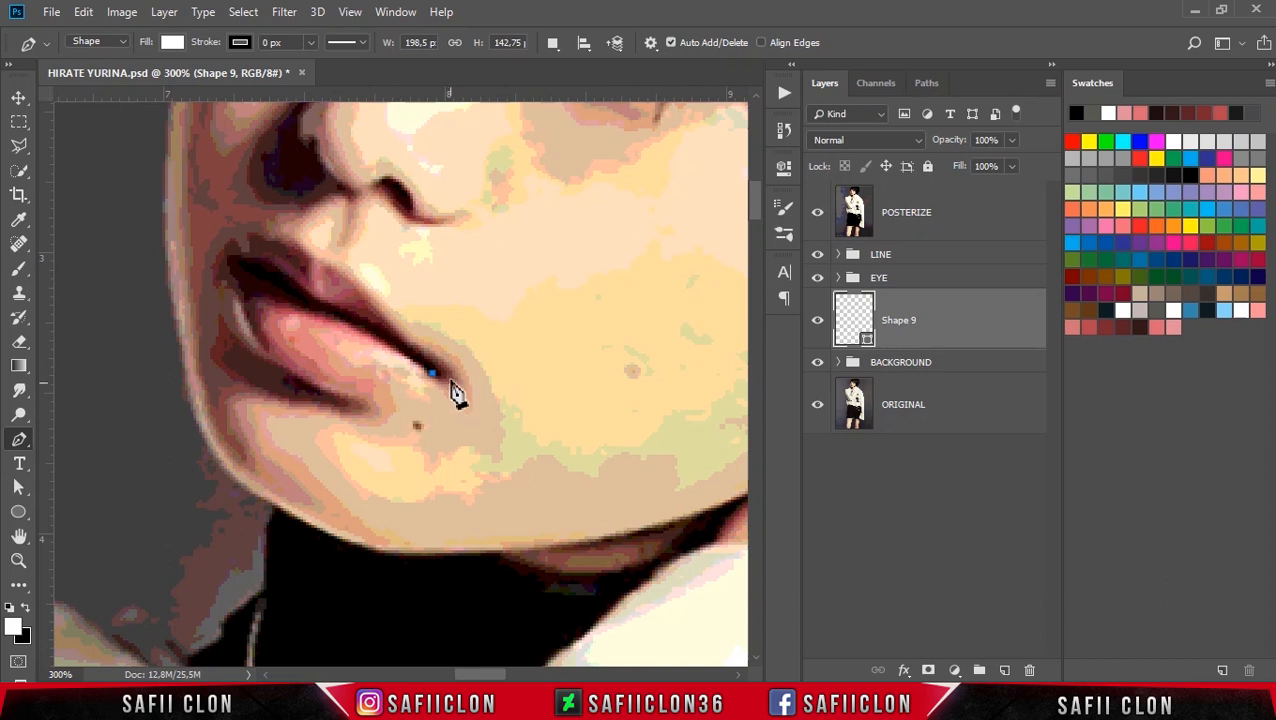
click(433, 374)
drag(353, 399, 308, 396)
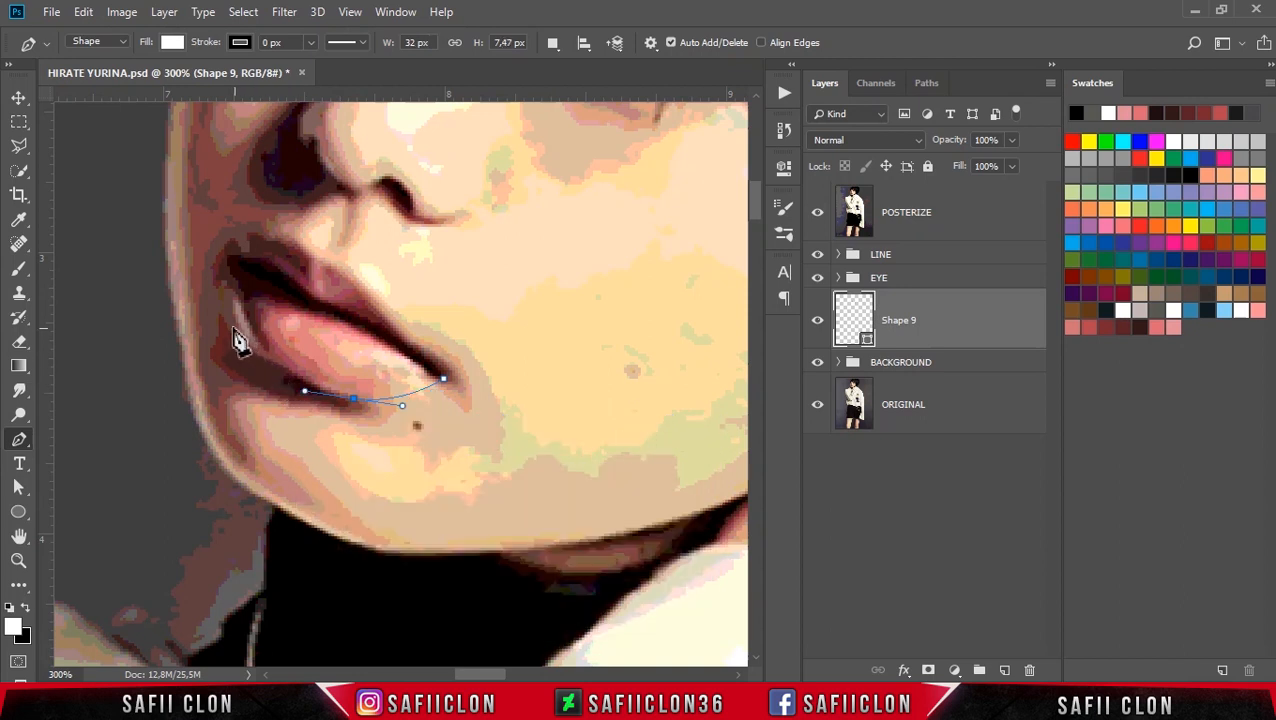
click(817, 214)
click(817, 214)
drag(259, 358, 237, 345)
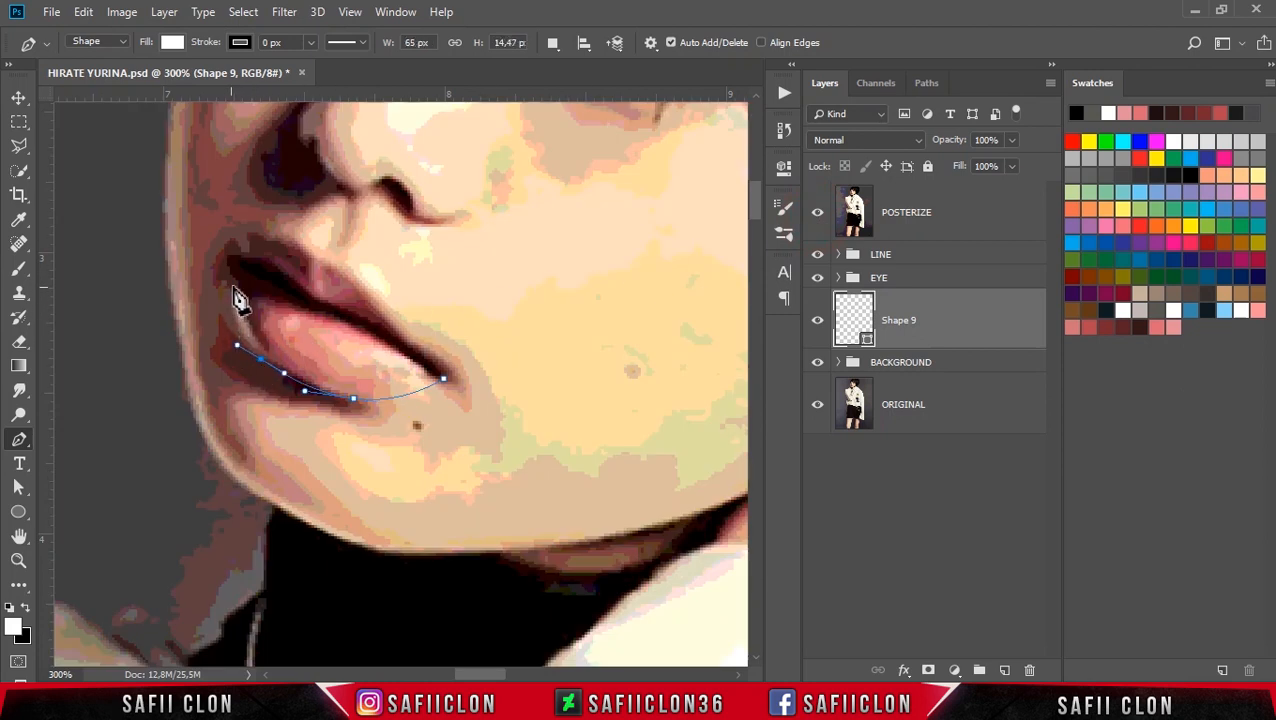
drag(228, 277, 243, 250)
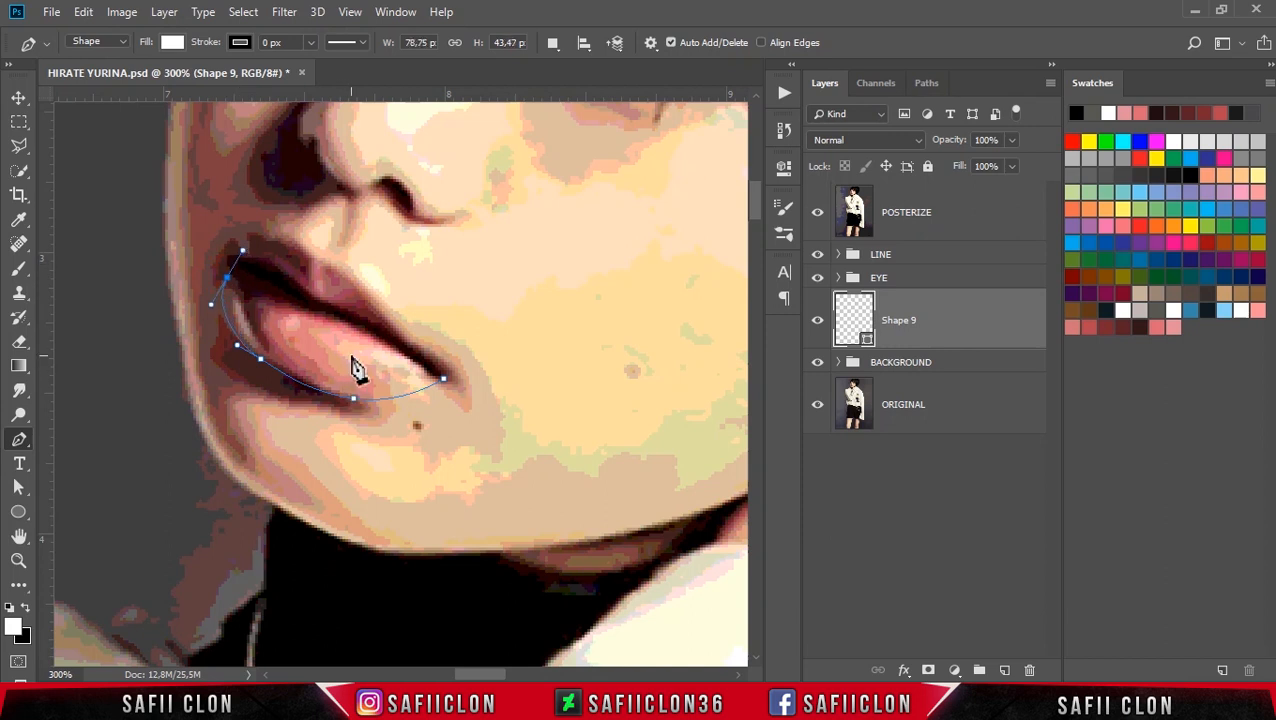
Duplicate the ORIGINAL layer, place the copy directly below POSTERIZE, and hide POSTERIZE.
click(953, 325)
click(954, 408)
right_click(945, 408)
click(1002, 113)
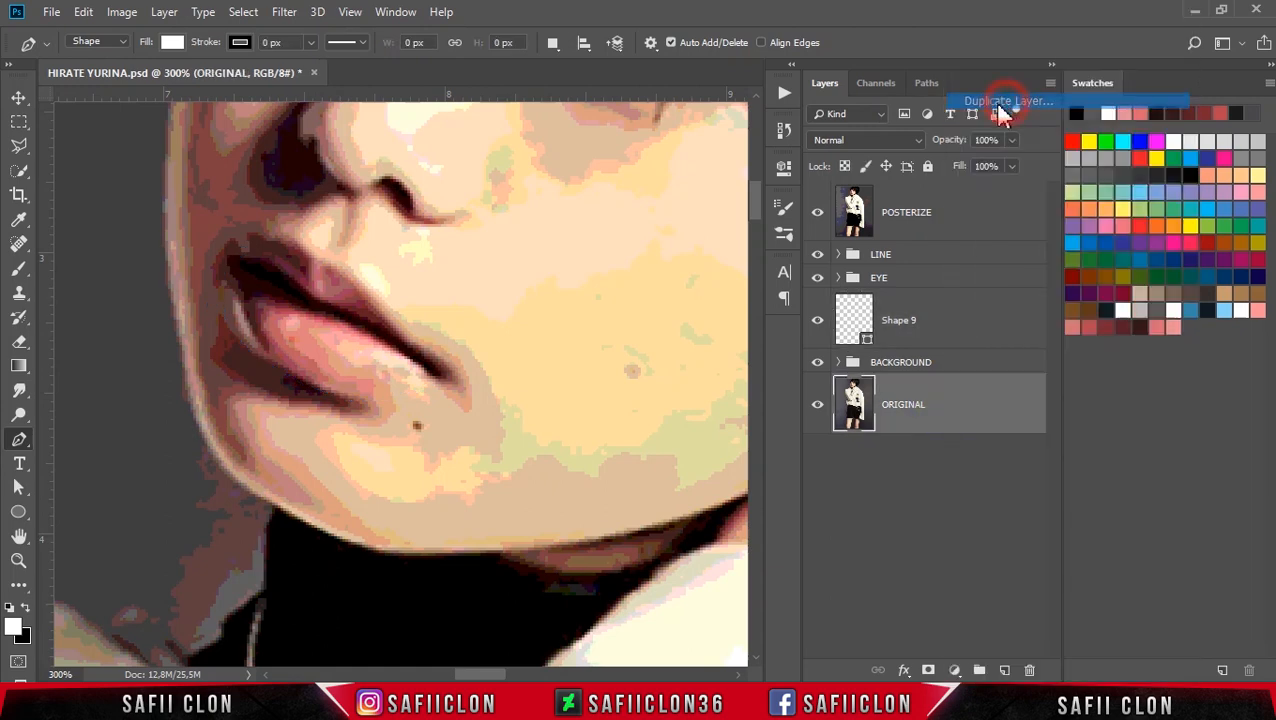
click(797, 178)
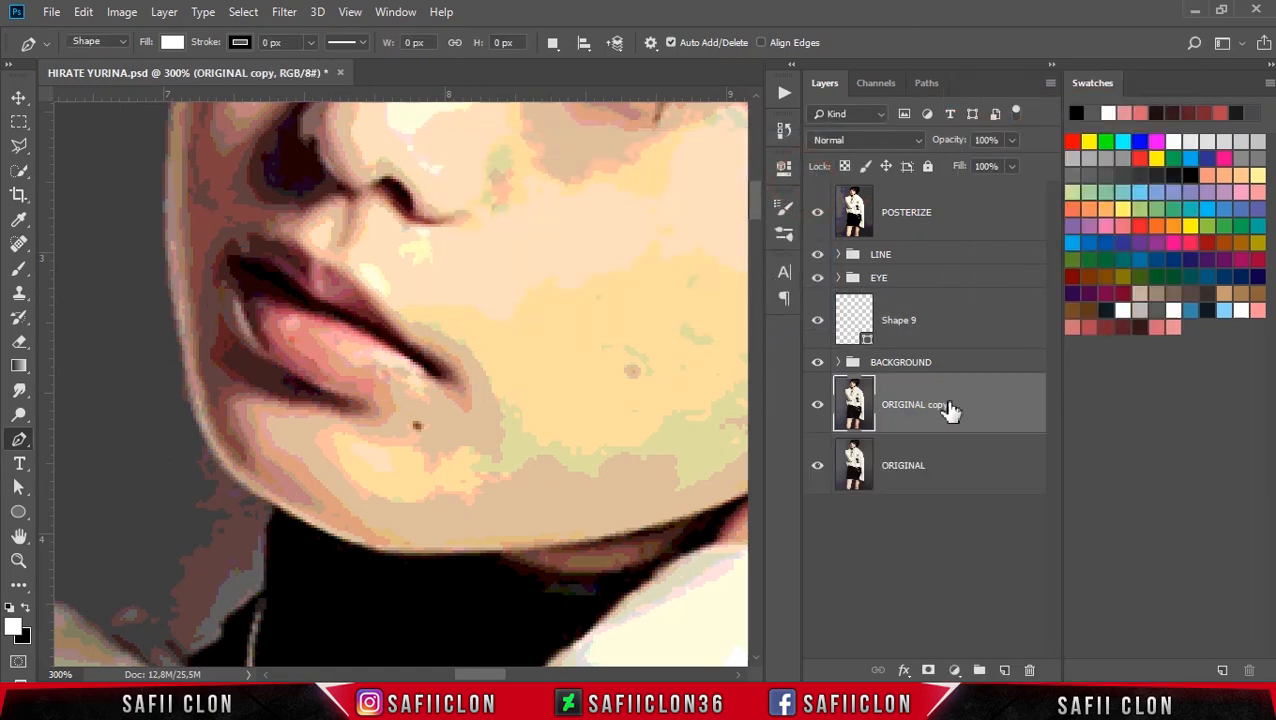
drag(965, 418, 960, 248)
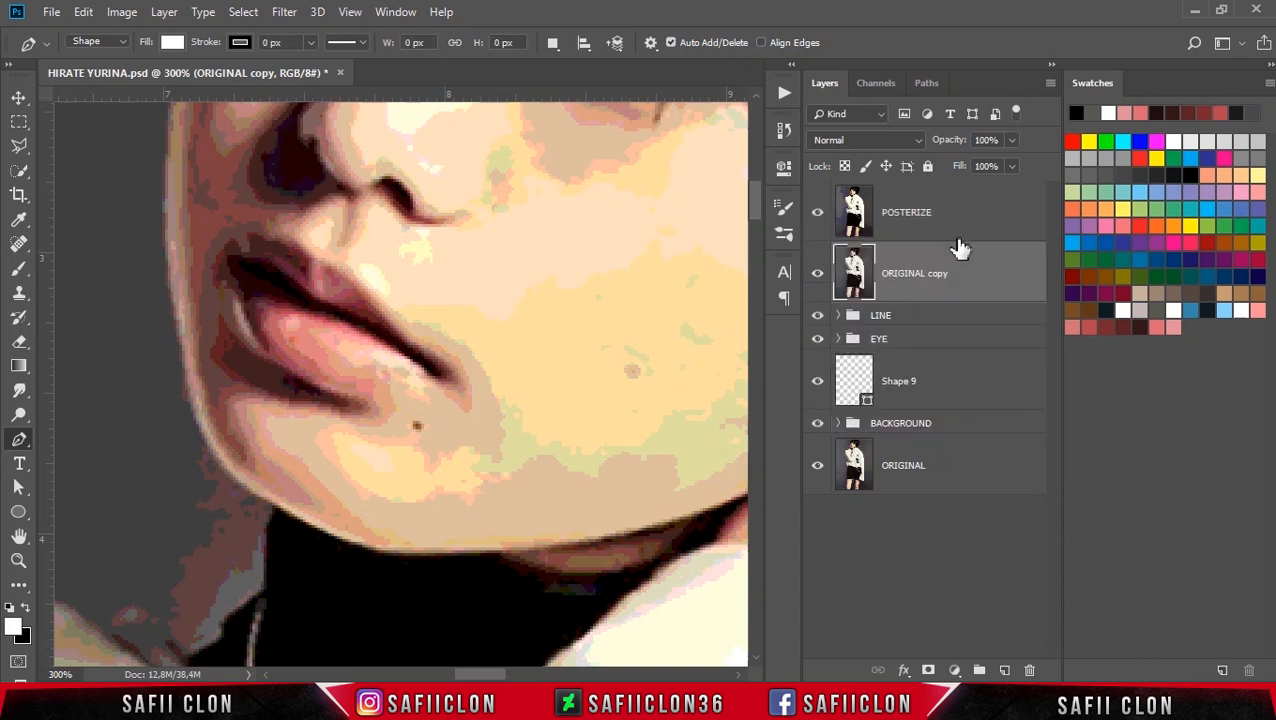
click(818, 213)
Resume the Shape 9 path, move its end anchor onto the left mouth corner and remove the anchor's outgoing handle.
click(931, 389)
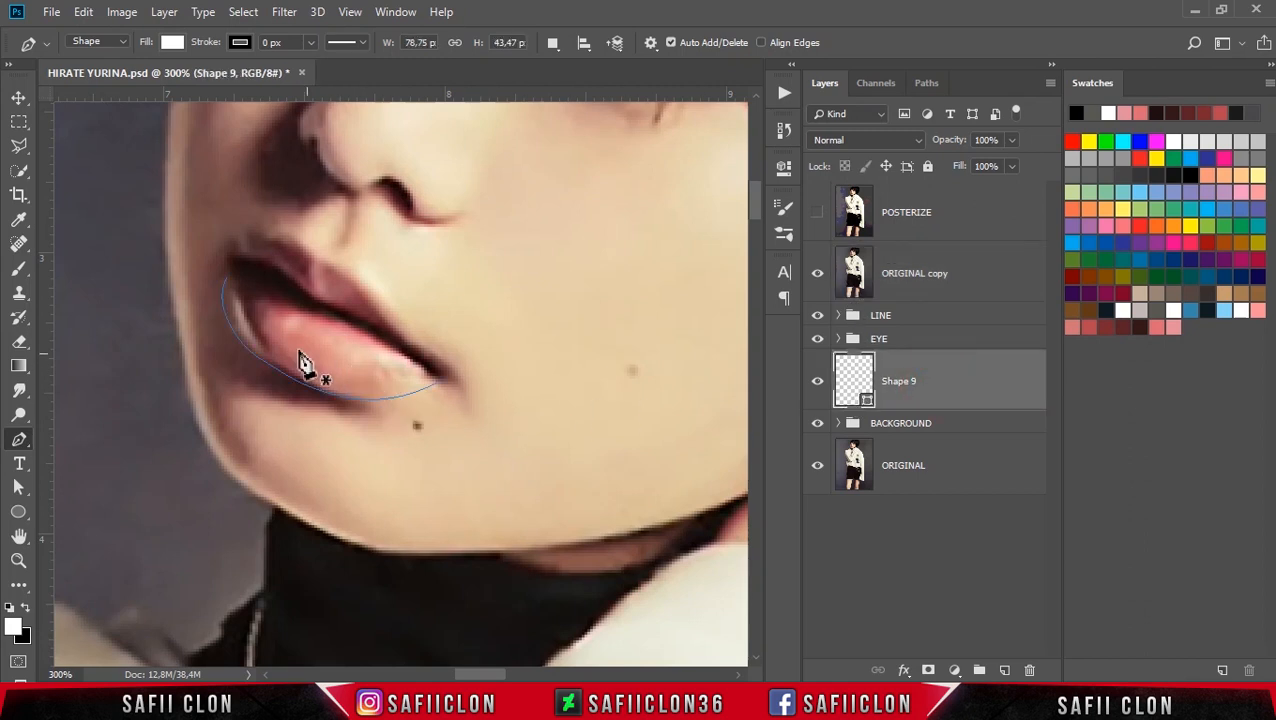
click(228, 279)
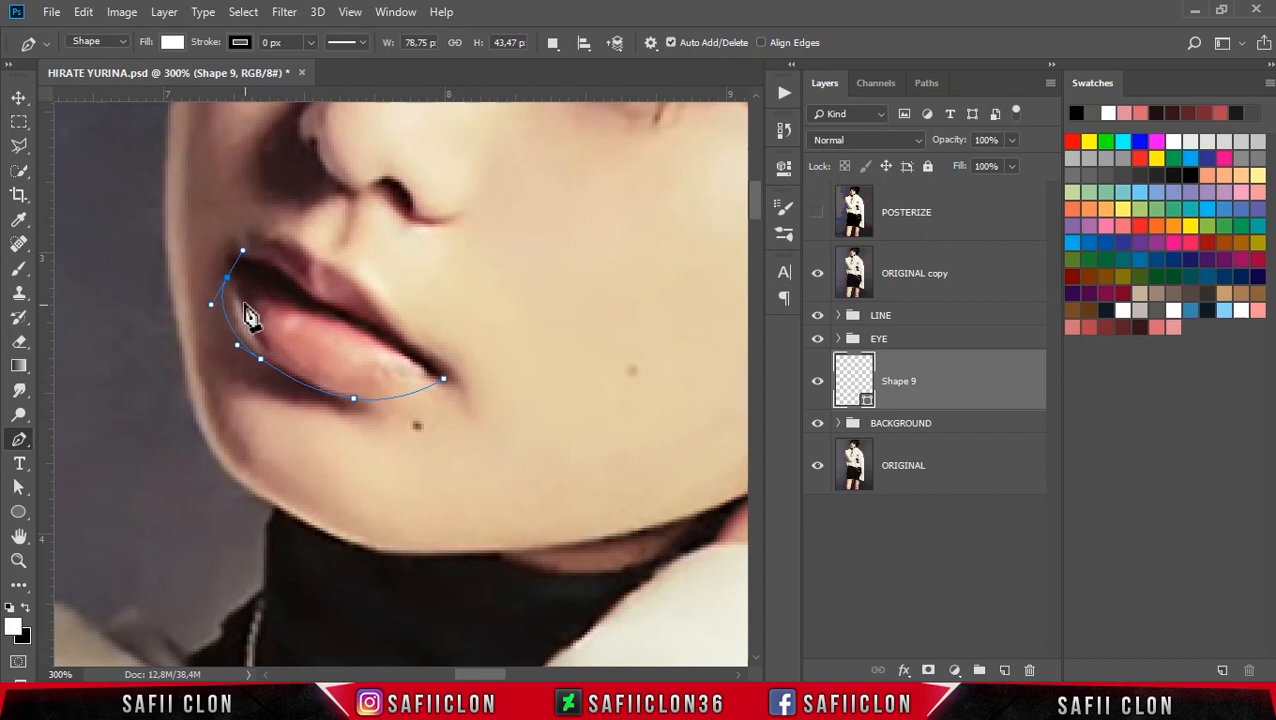
drag(227, 279, 232, 283)
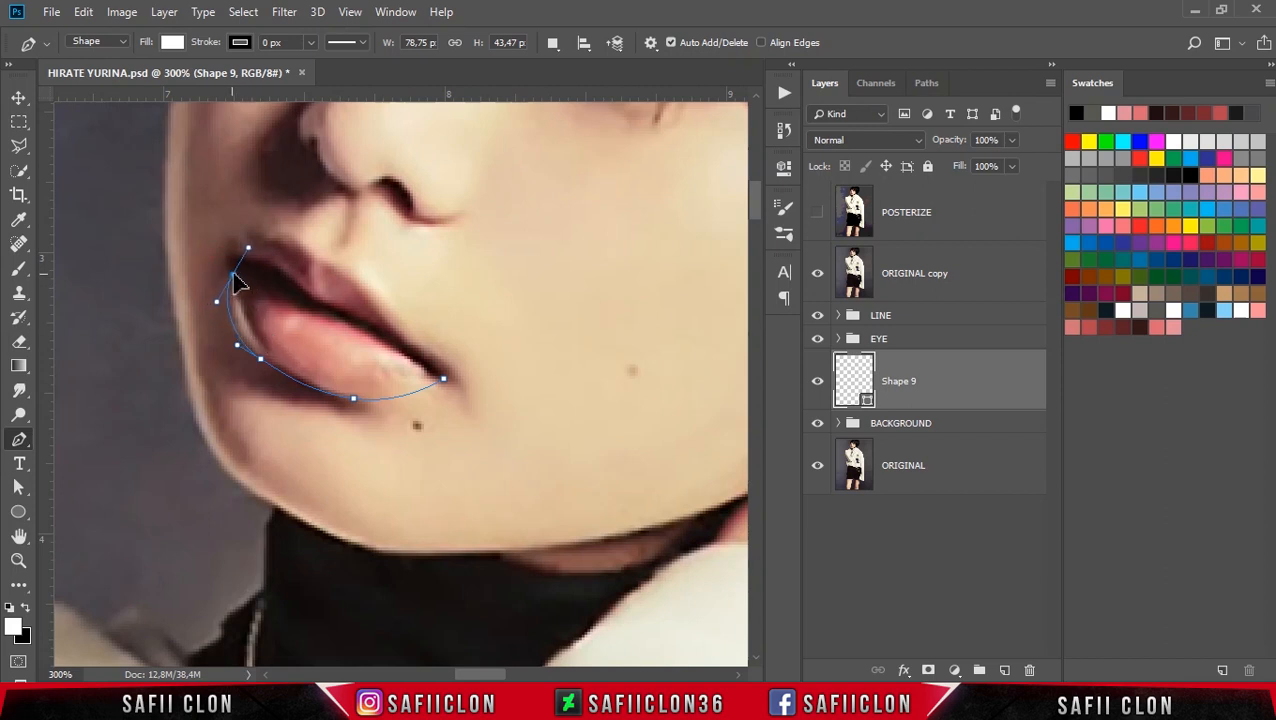
alt+click(232, 275)
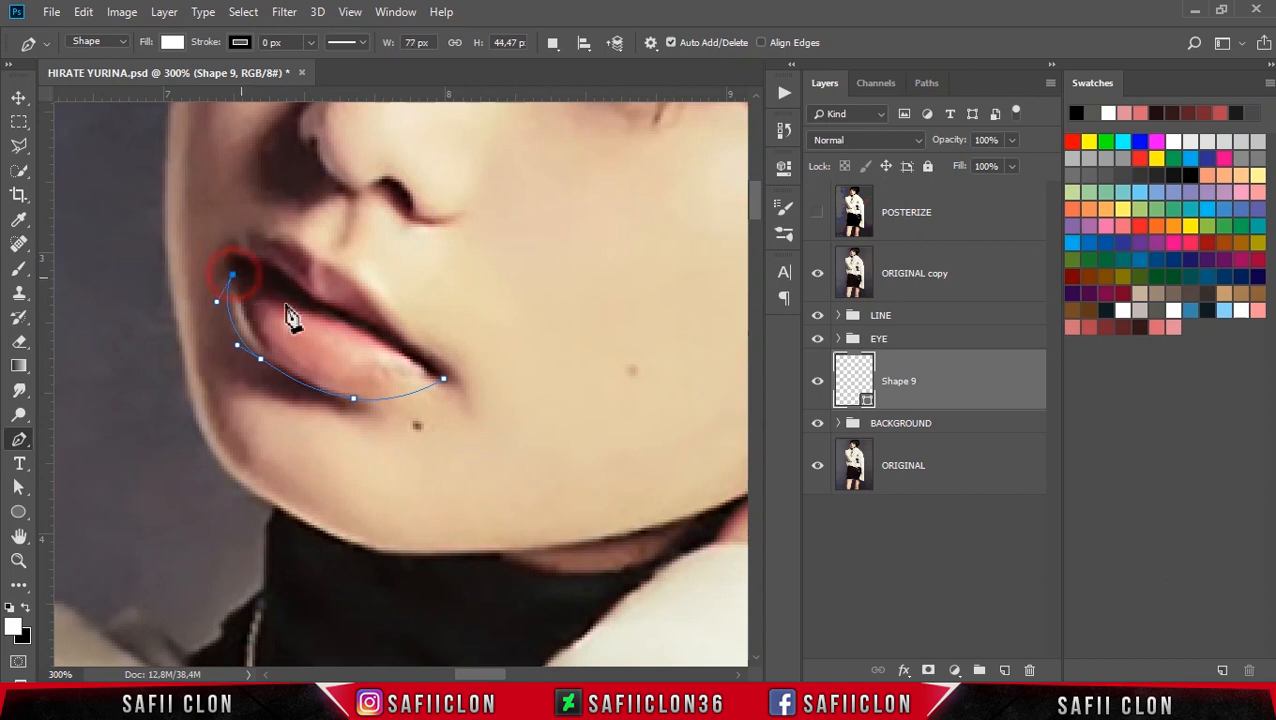
Hide ORIGINAL copy and close the lower lip shape by placing anchors along the dark mouth line back to the right corner.
click(817, 273)
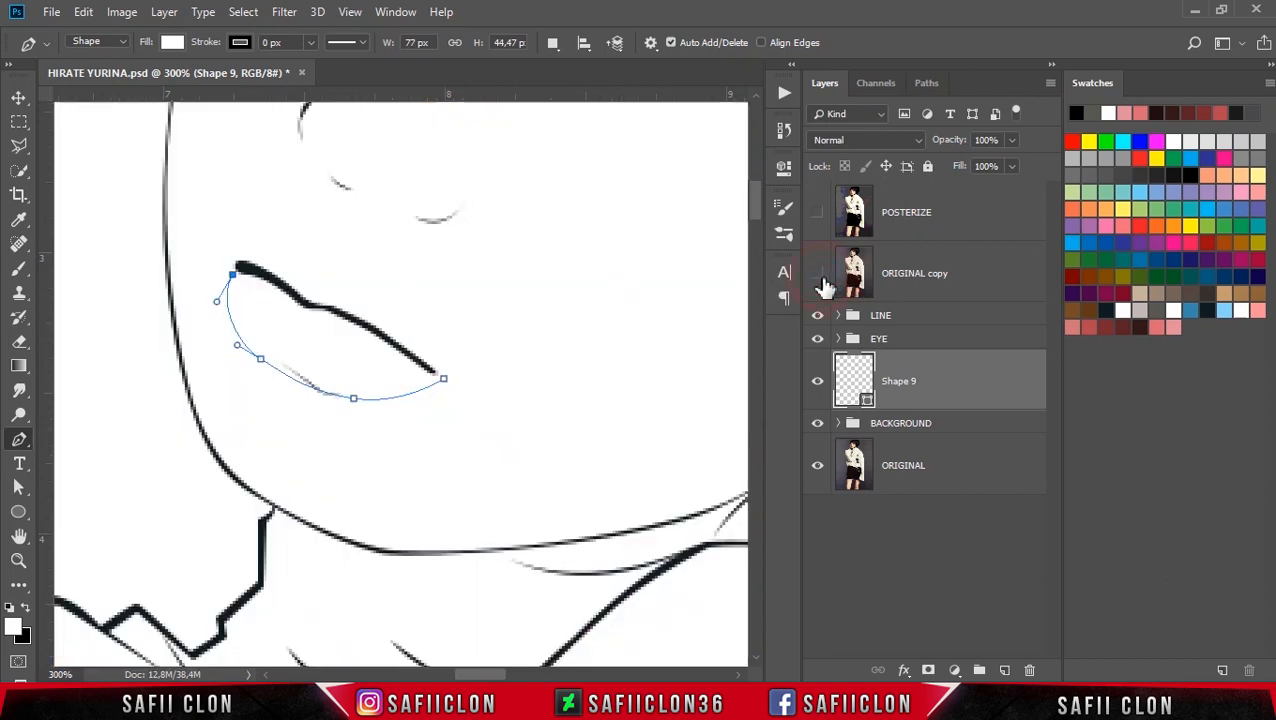
drag(255, 271, 275, 282)
click(292, 289)
click(304, 302)
click(331, 309)
click(379, 335)
click(414, 355)
click(443, 378)
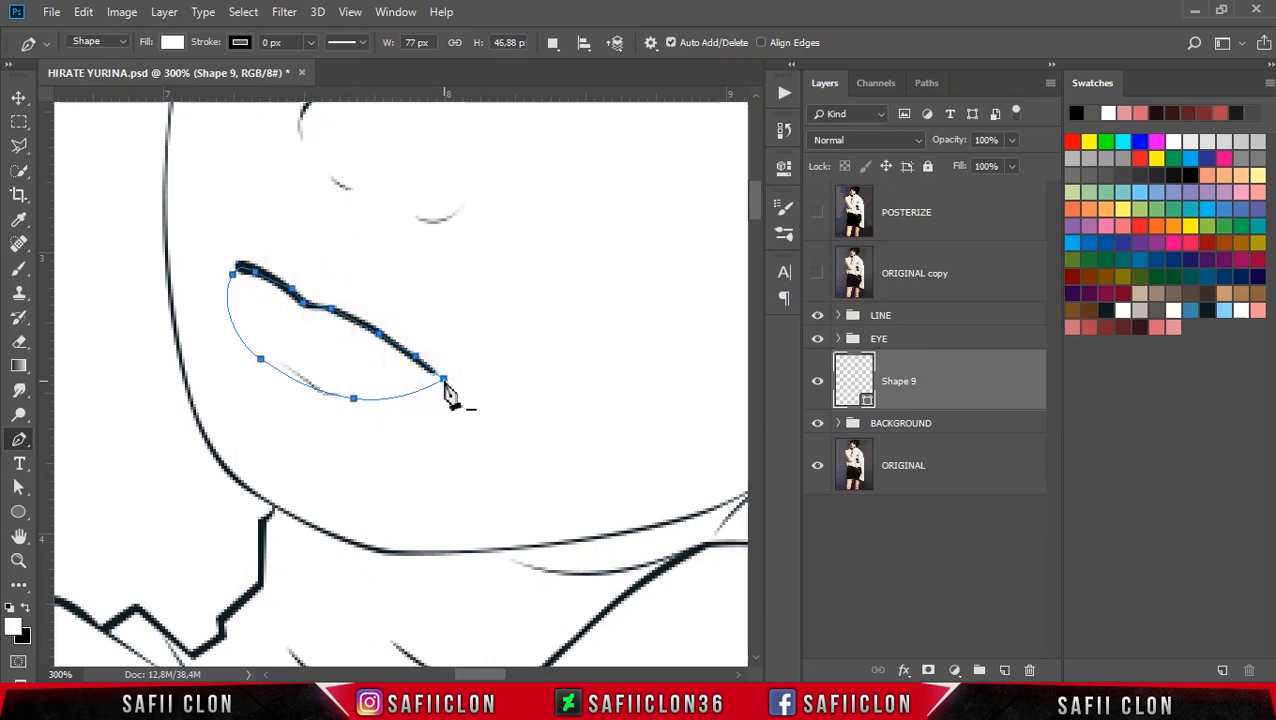
click(818, 273)
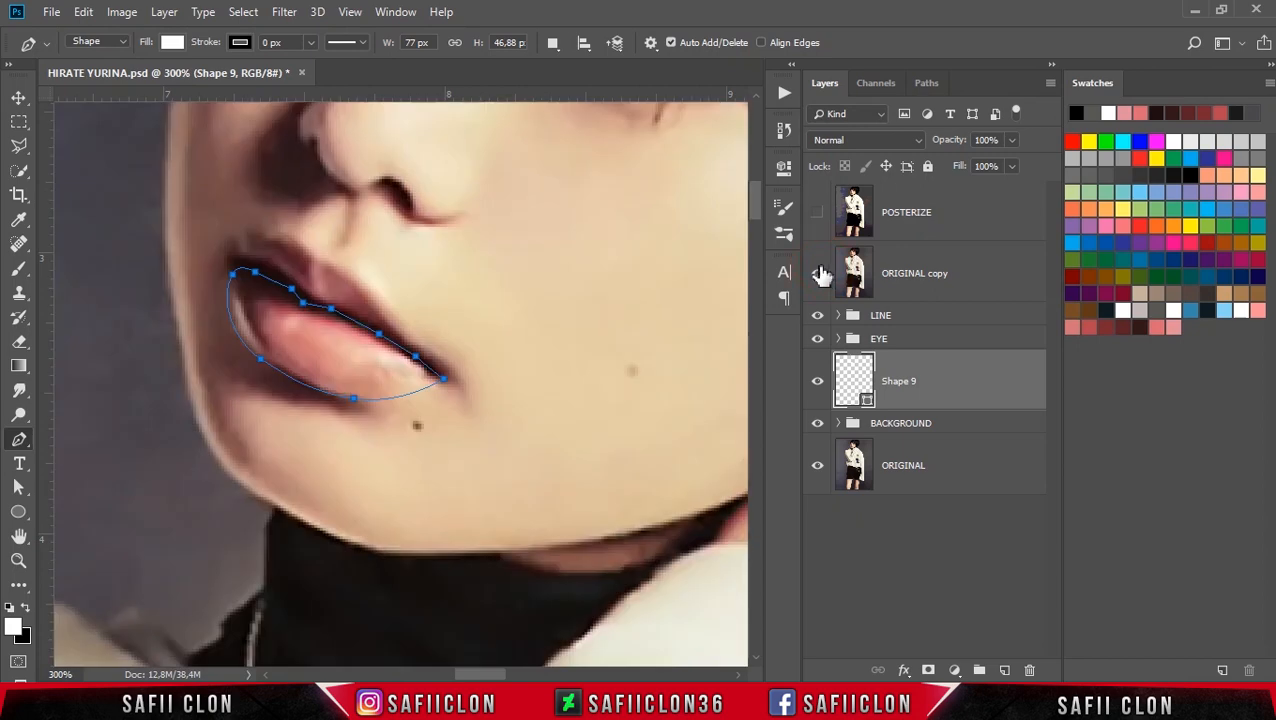
click(818, 273)
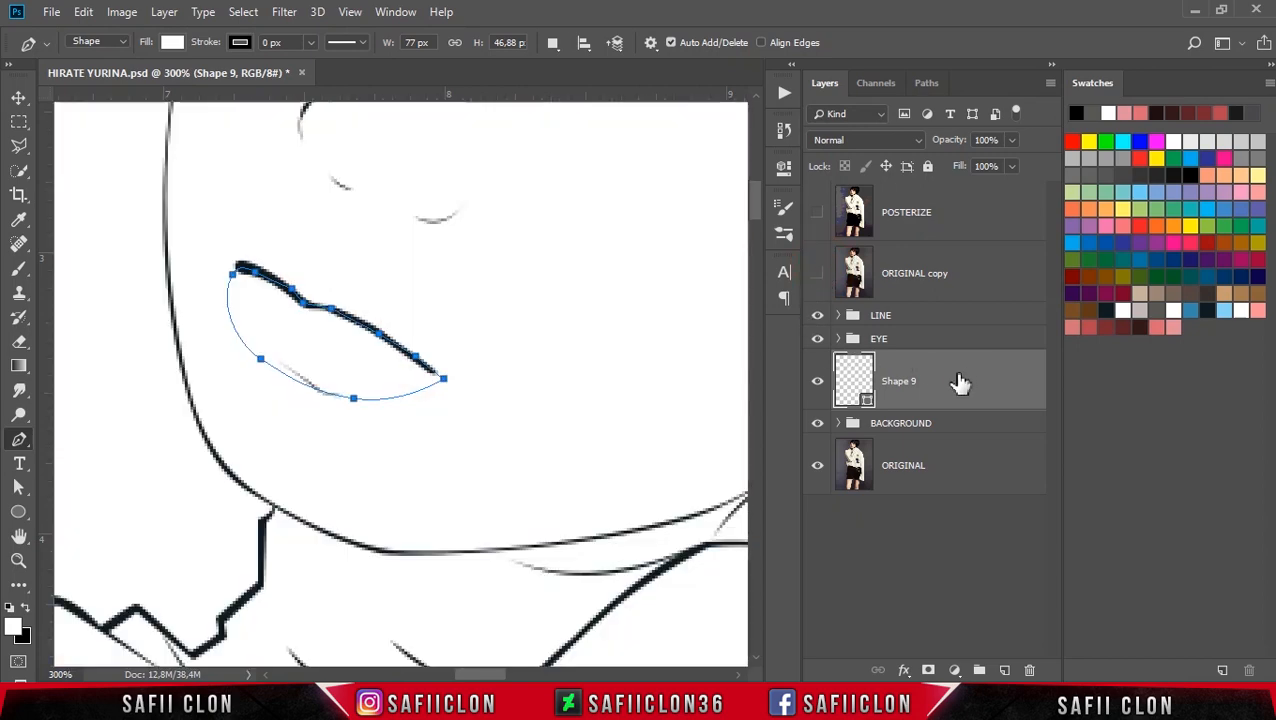
Fill the lower lip shape with the red Lip 3 swatch b84650.
double_click(864, 400)
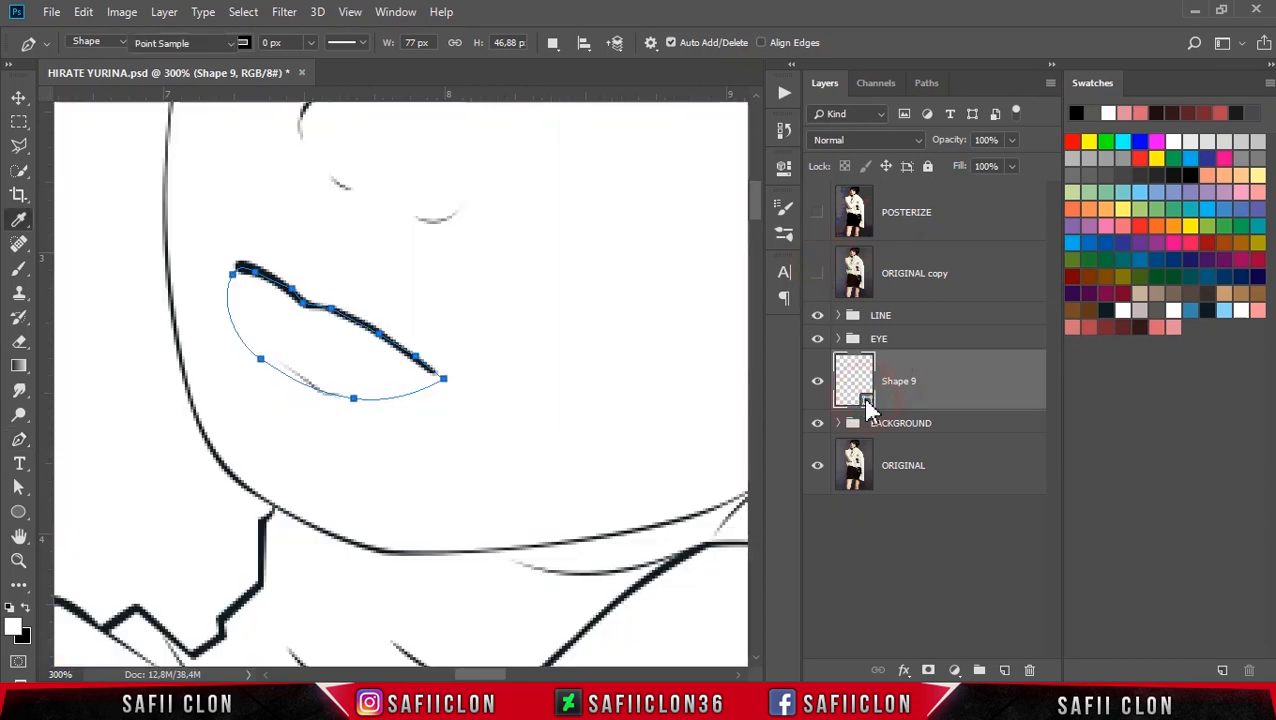
drag(785, 87, 749, 65)
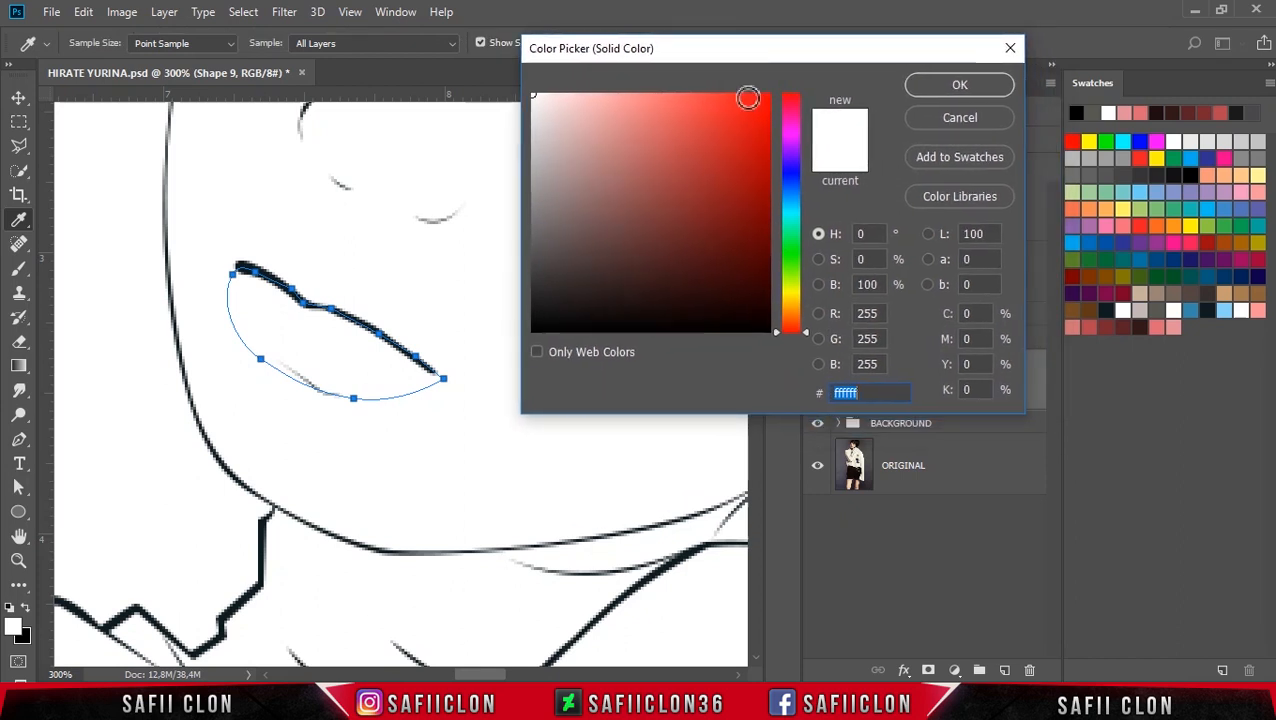
click(1077, 321)
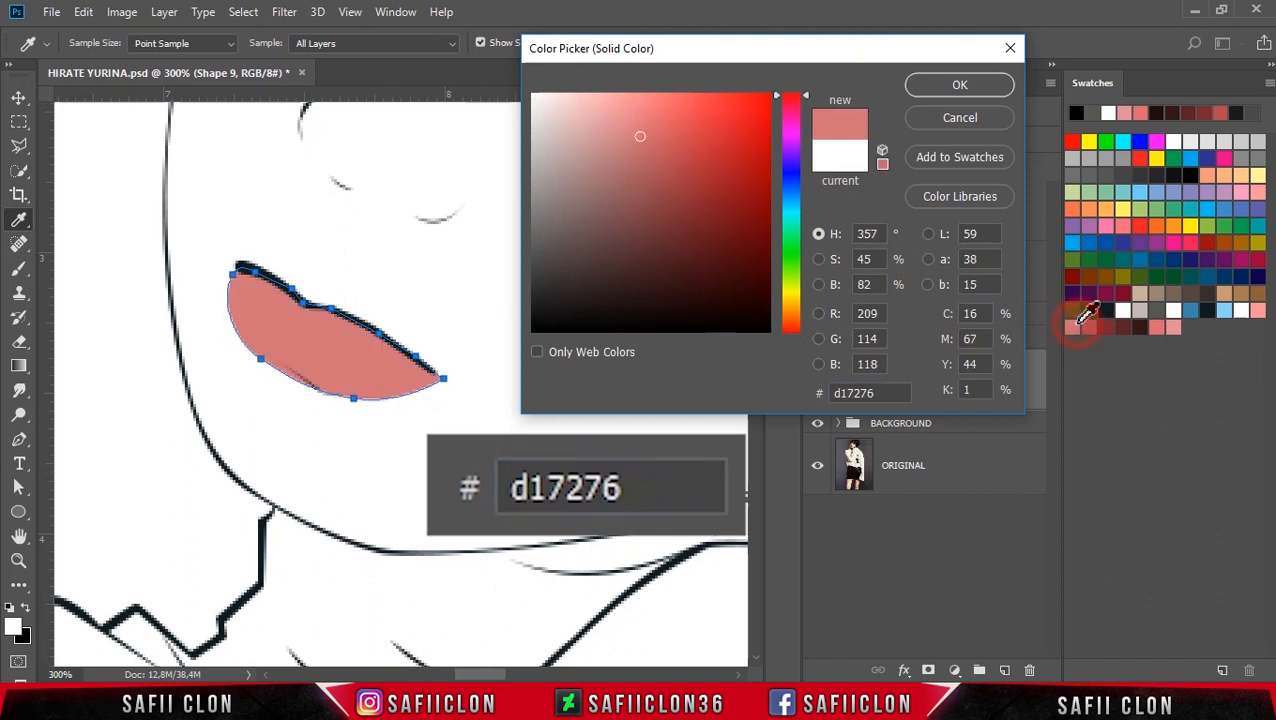
click(1093, 325)
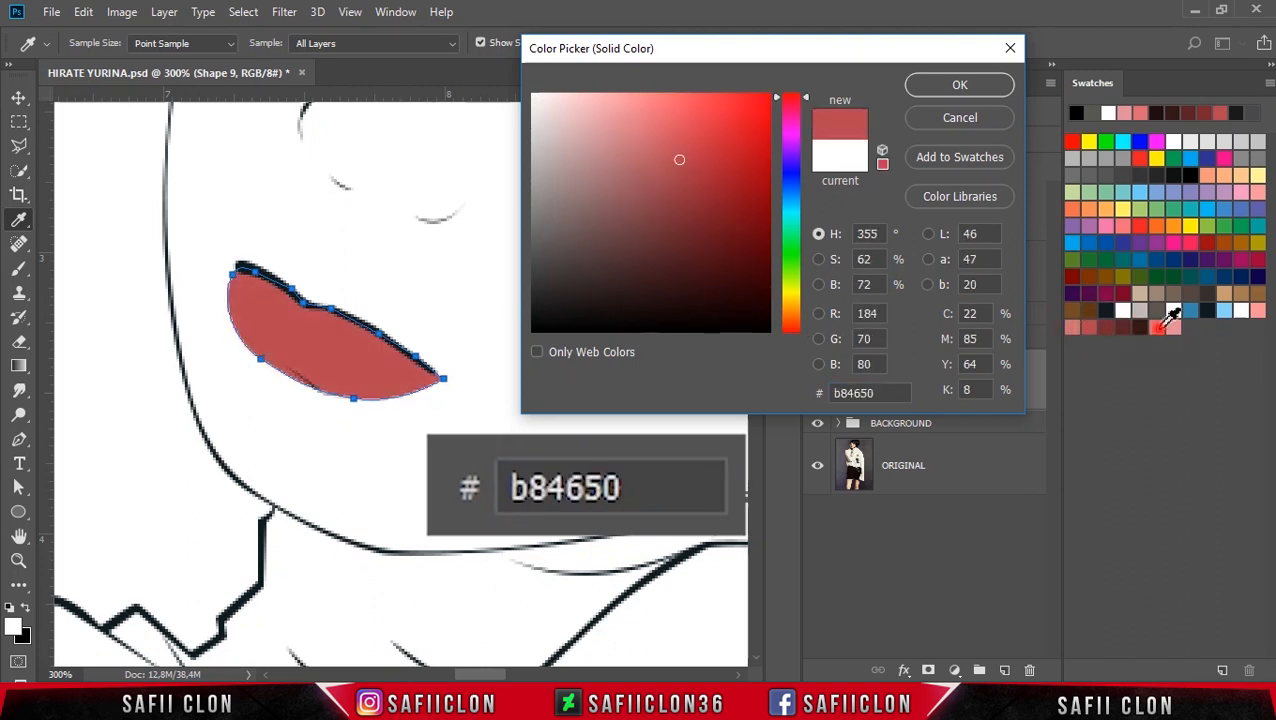
click(1164, 328)
click(1093, 325)
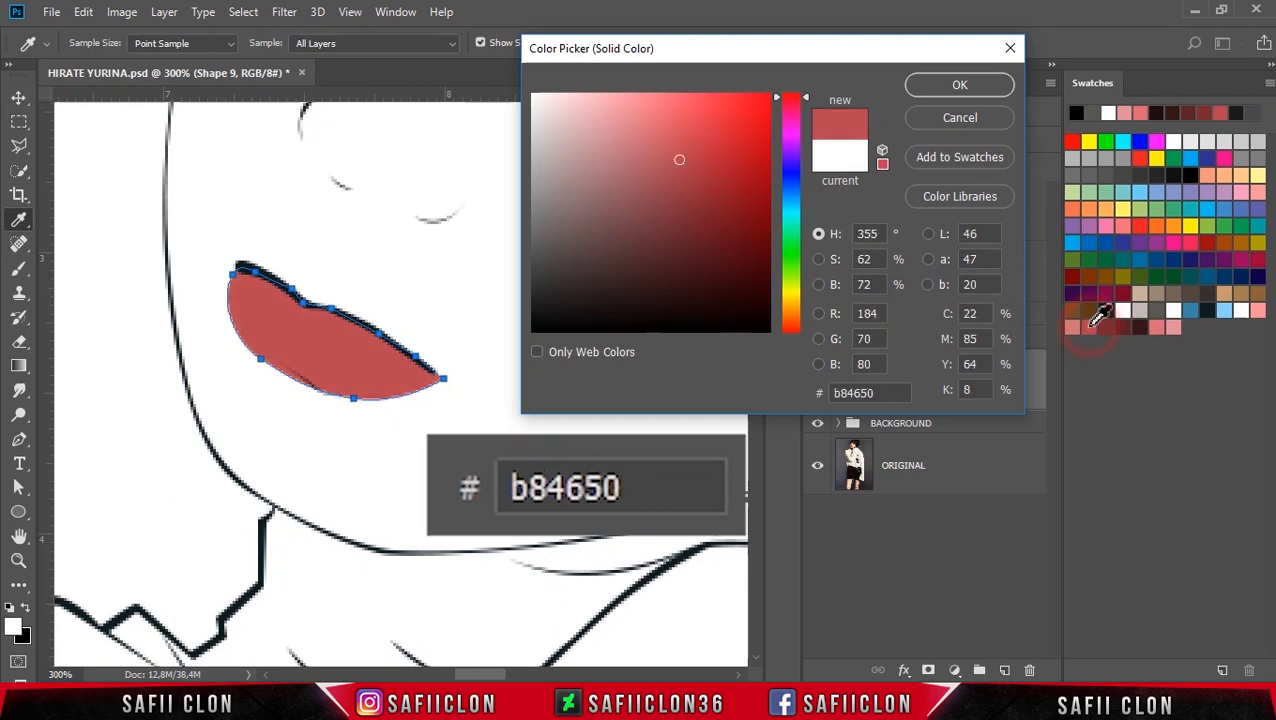
click(967, 88)
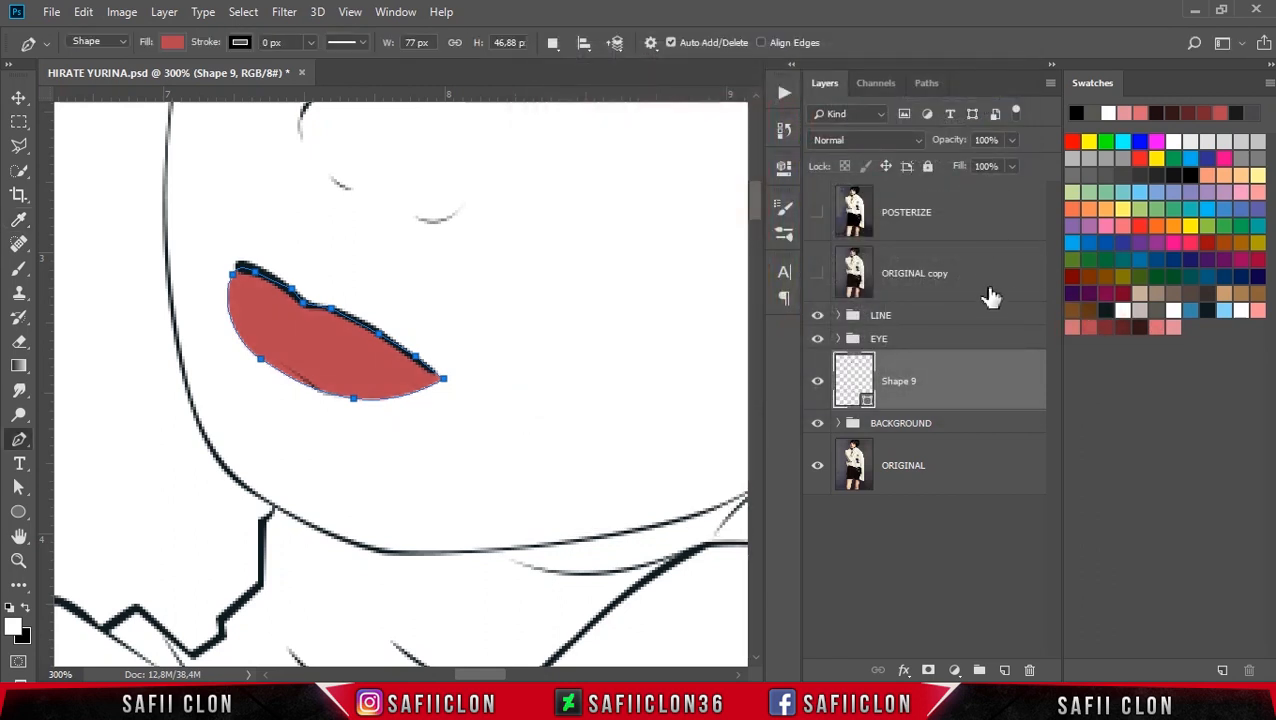
Show ORIGINAL copy and trace the upper lip's outer edge from the left to the right mouth corner as a new-layer pen shape.
click(988, 383)
click(552, 42)
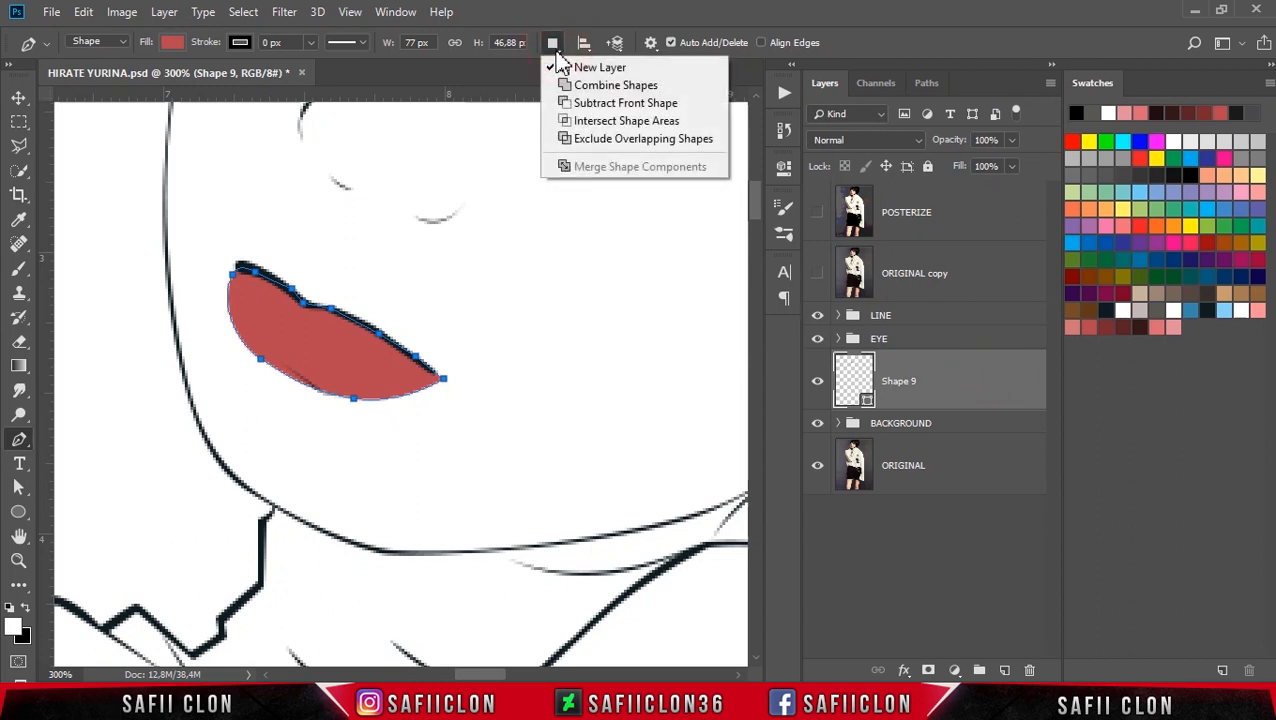
click(613, 68)
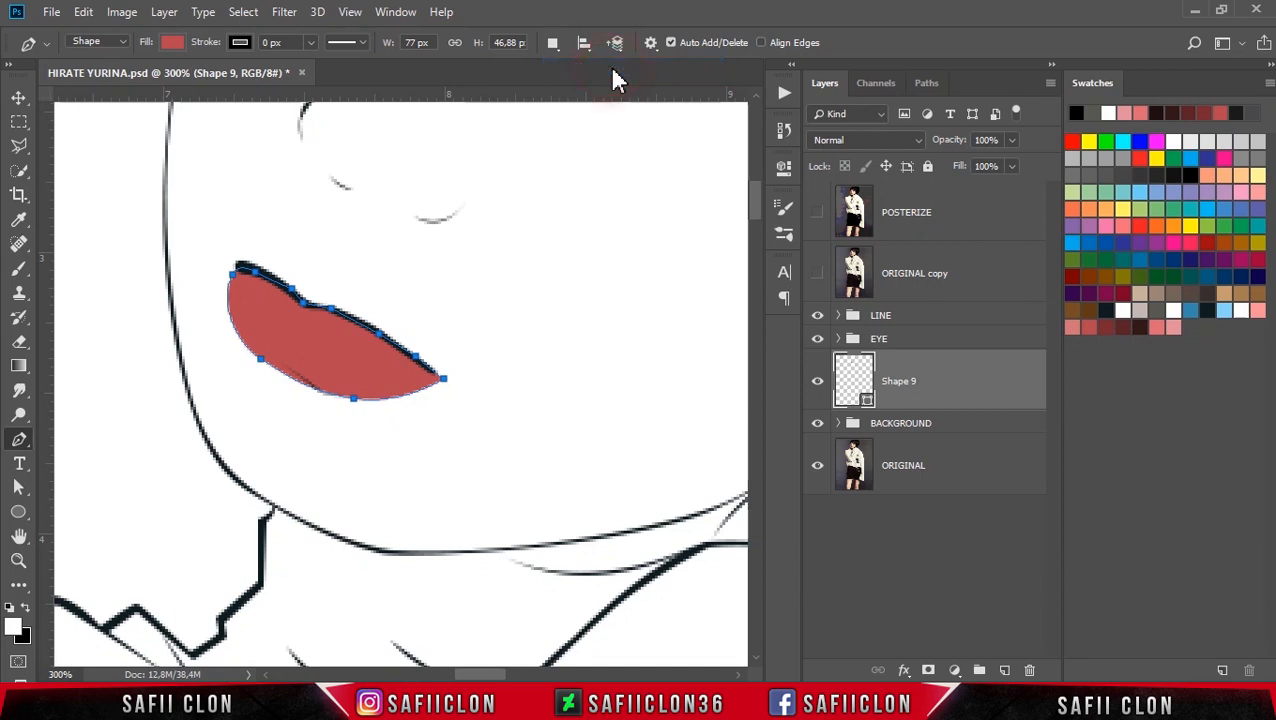
click(817, 275)
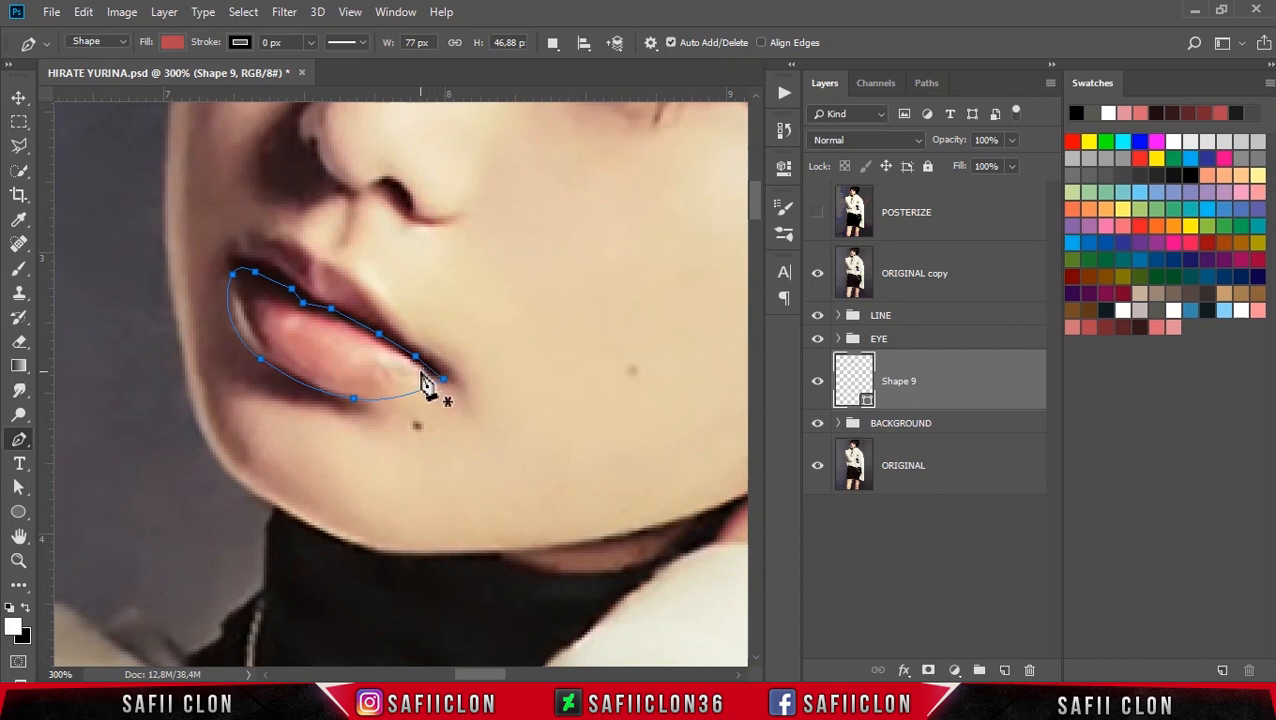
click(231, 270)
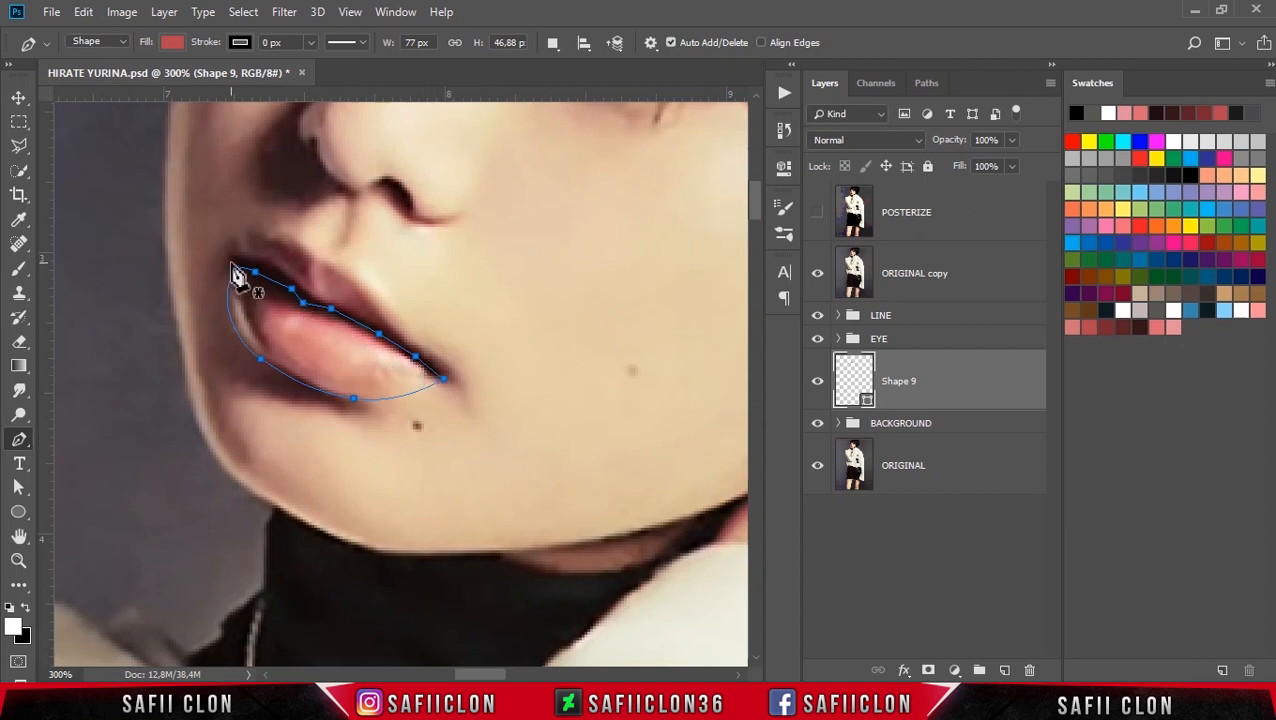
click(230, 264)
click(229, 251)
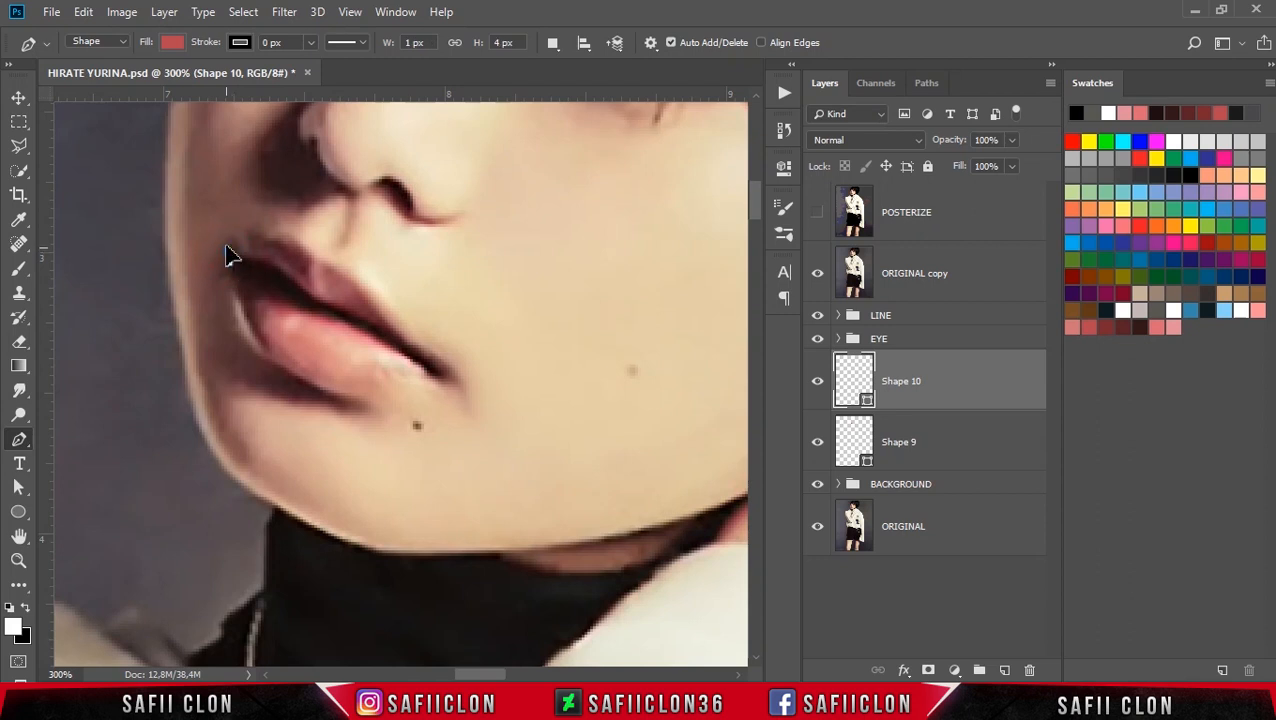
mouse_move(291, 238)
mouse_down()
mouse_move(327, 244)
mouse_move(359, 279)
mouse_up()
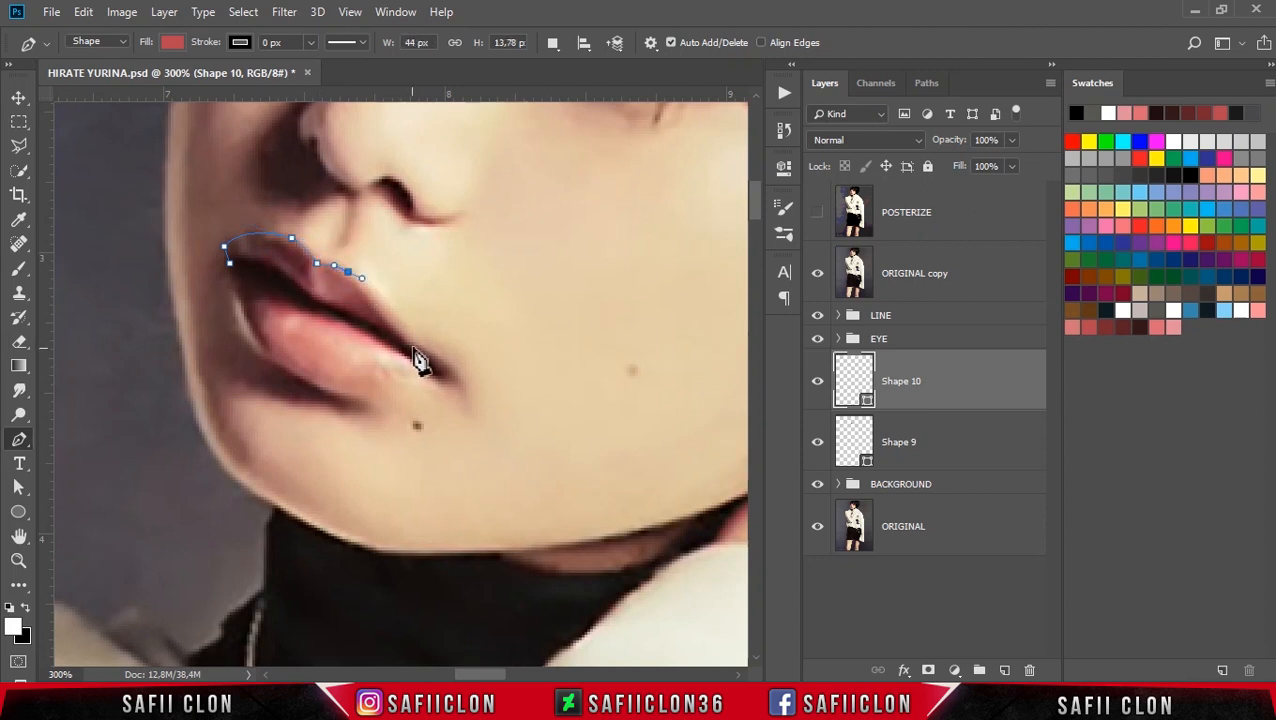
drag(412, 348, 353, 325)
Hide ORIGINAL copy and close the upper lip shape with anchors along the dark mouth line back to the left corner.
click(817, 275)
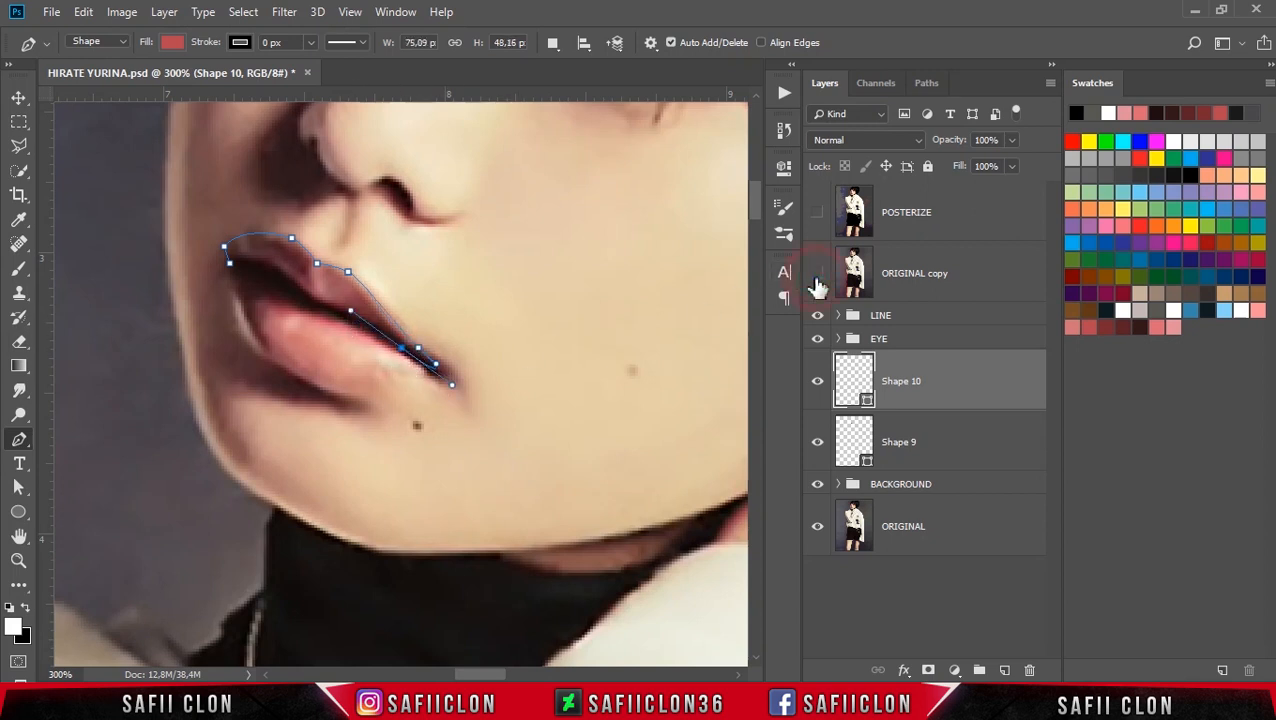
click(462, 396)
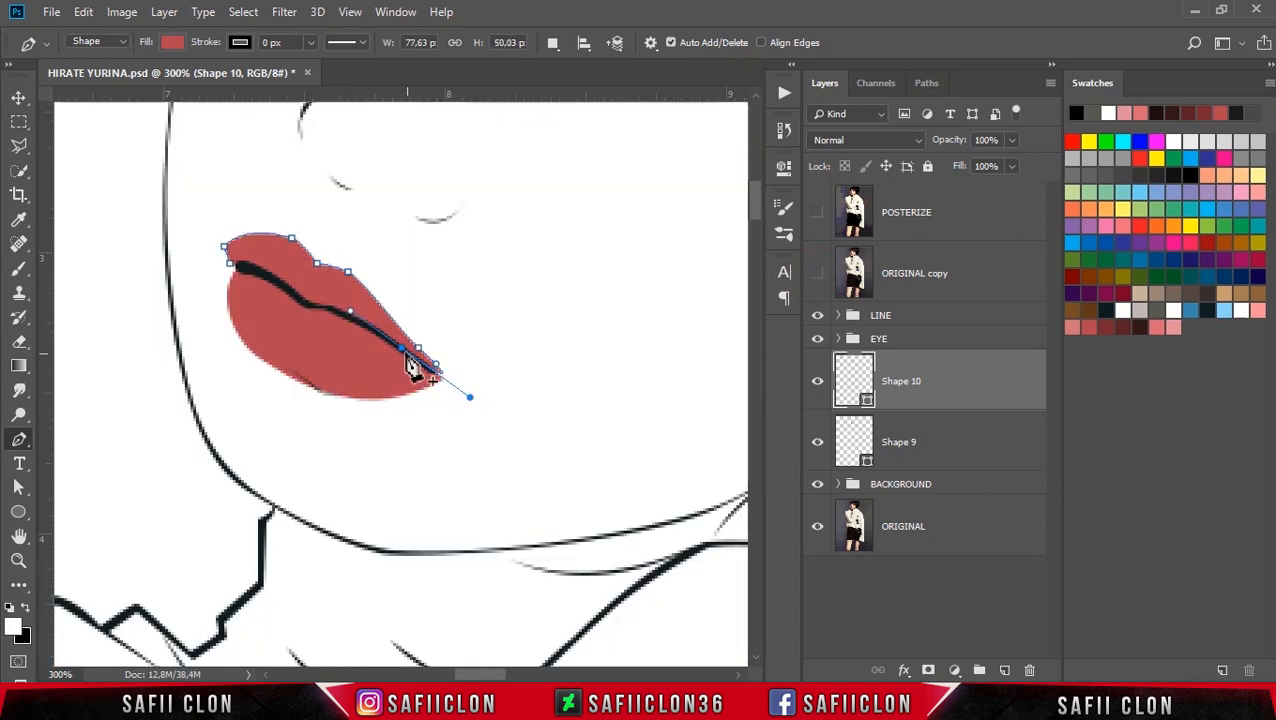
drag(363, 324, 221, 256)
click(269, 277)
click(243, 266)
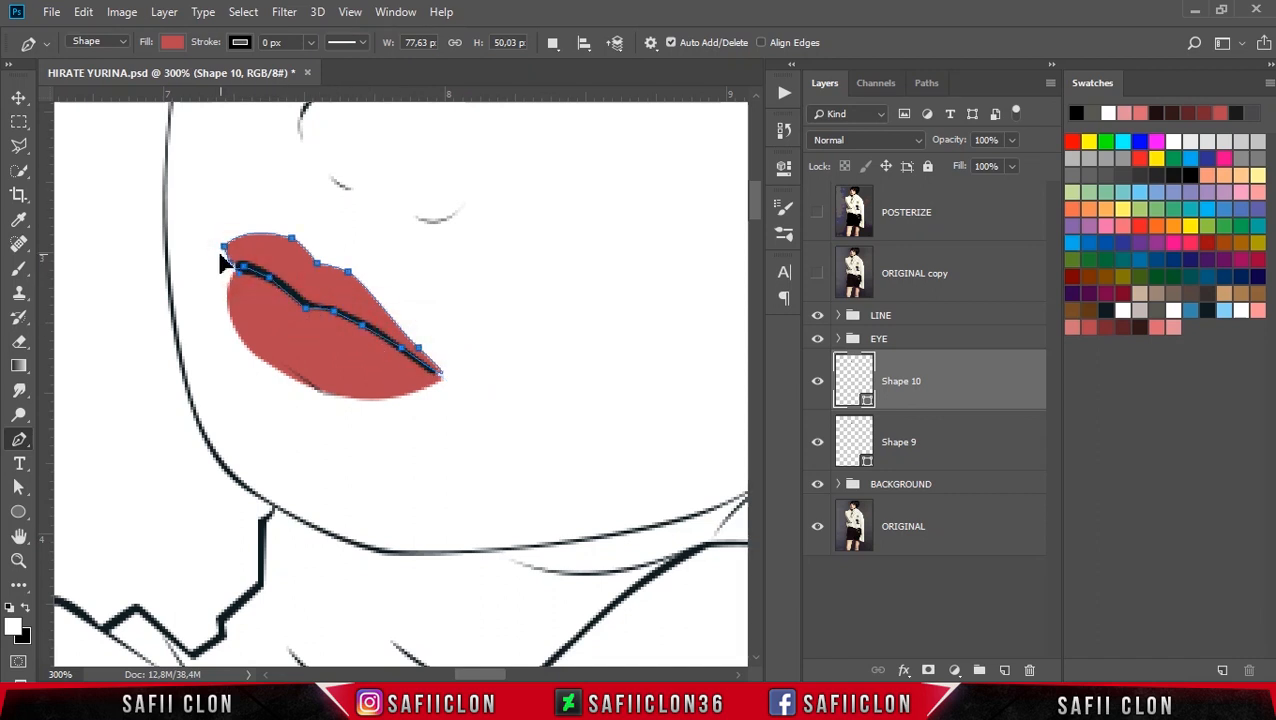
key(Return)
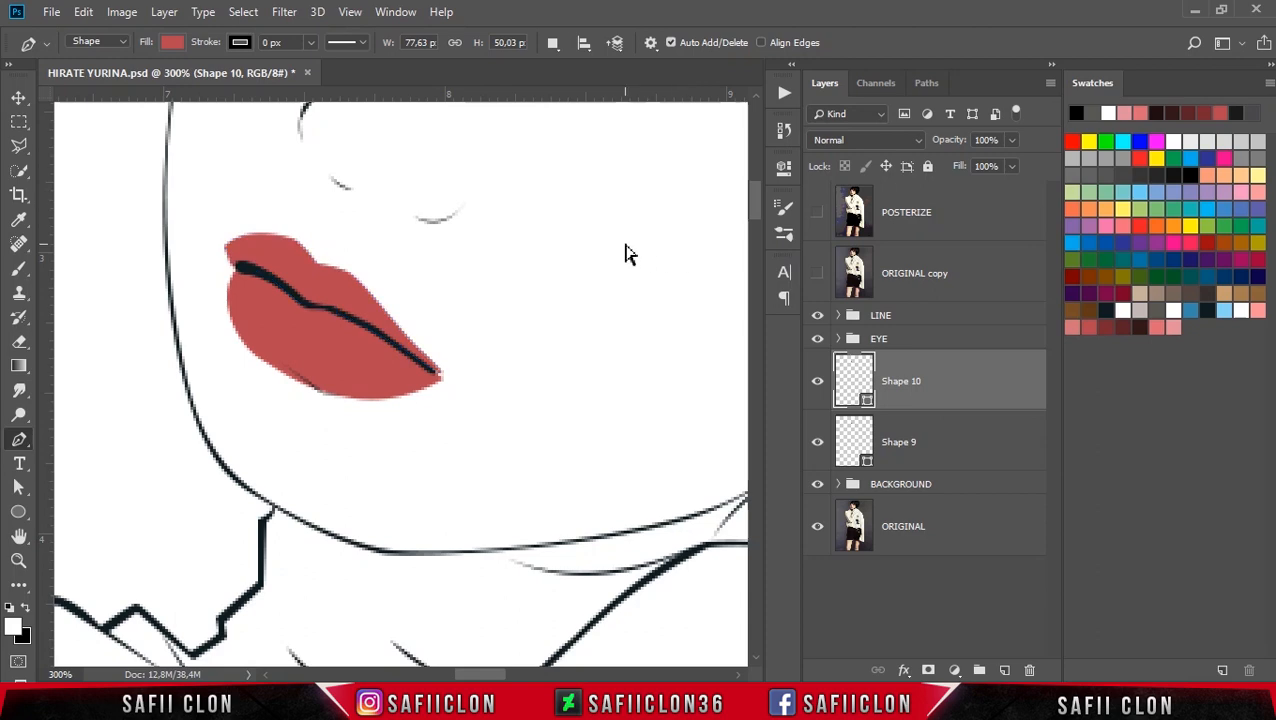
Examine the red-filled lips in relation to the rest of the face.
key(ctrl+minus)
key(ctrl+minus)
key(ctrl+minus)
key(ctrl+minus)
key(ctrl+plus)
key(ctrl+plus)
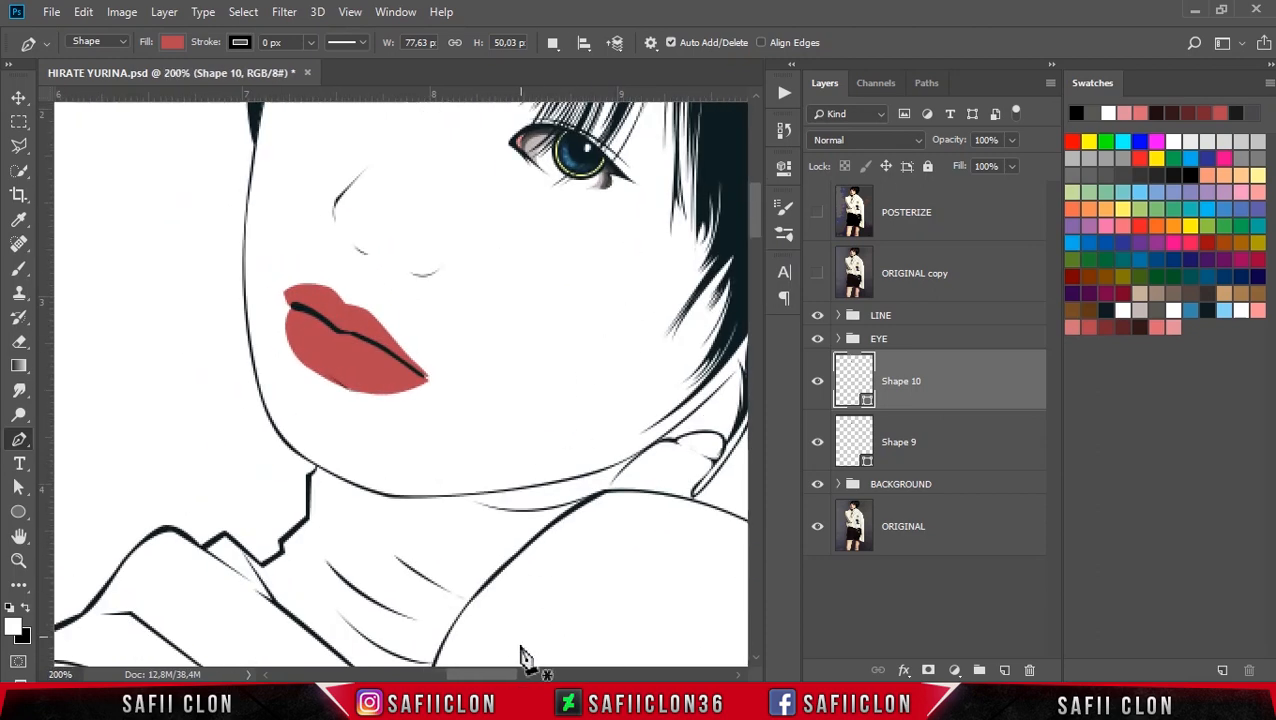
drag(497, 675, 488, 675)
scroll(557, 502, up, 3)
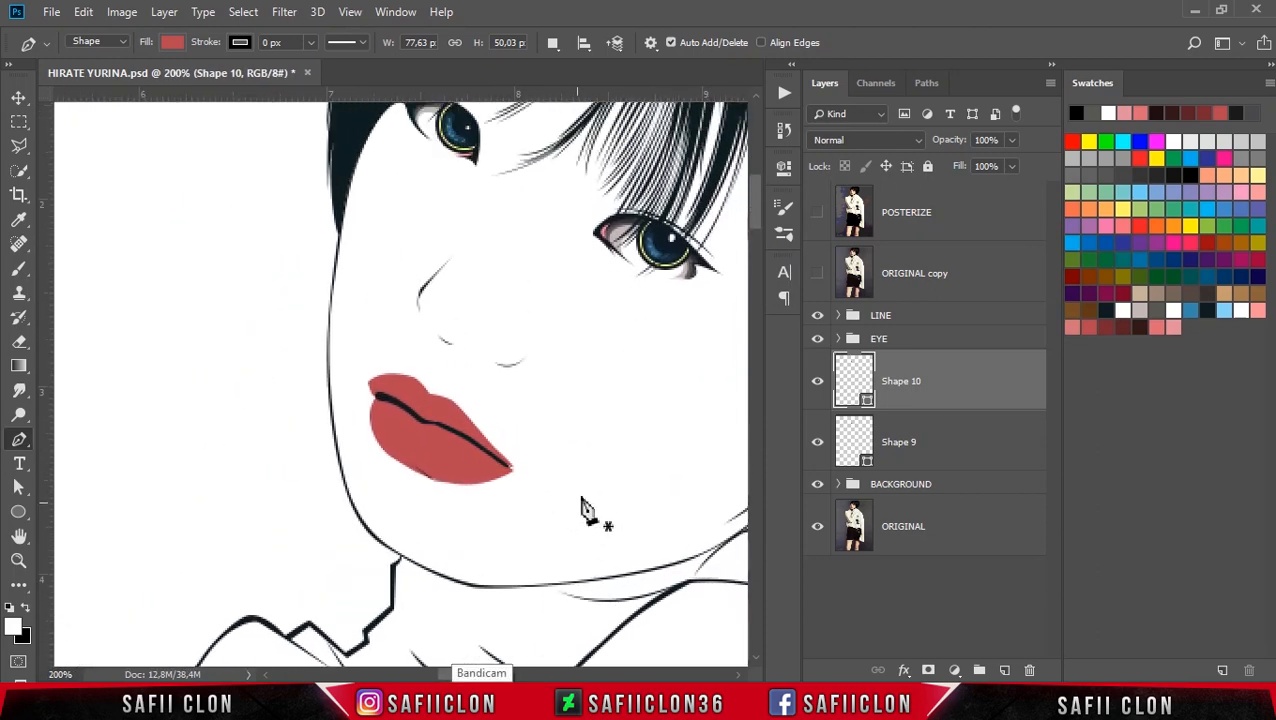
Show the POSTERIZE layer and rename the upper lip shape layer UP and the lower lip shape layer DOWN.
click(817, 214)
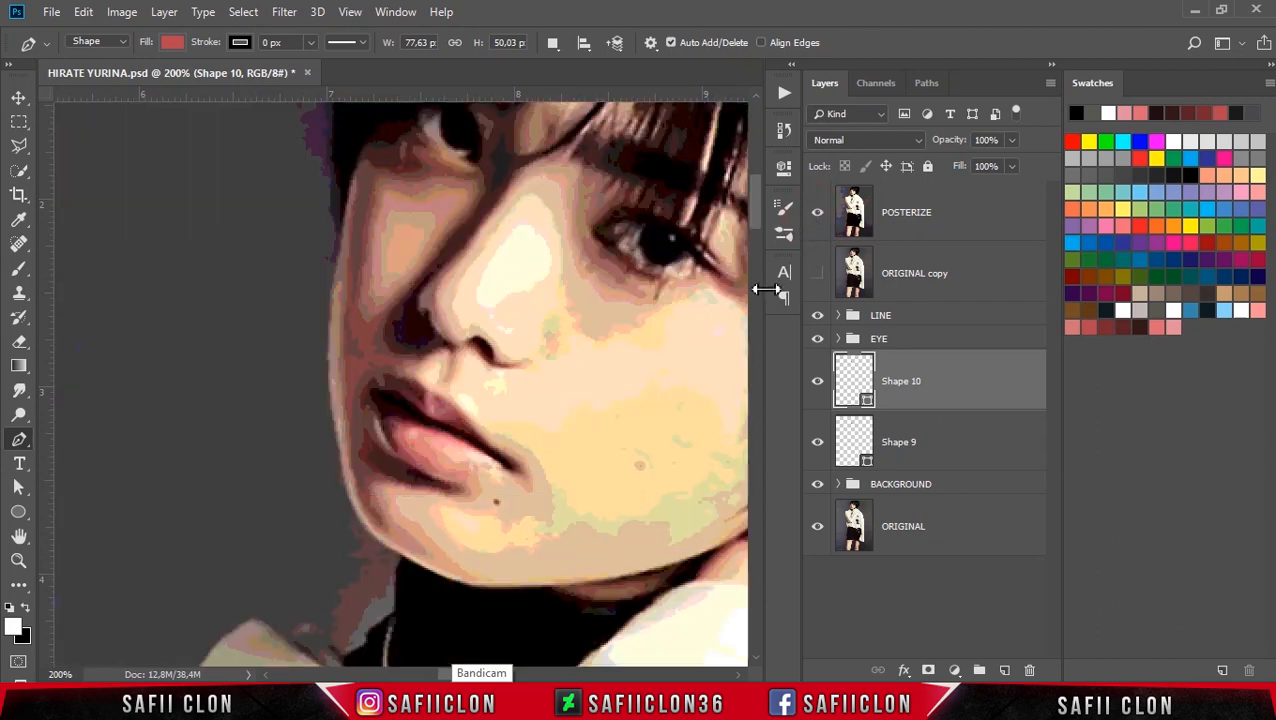
key(ctrl+plus)
key(ctrl+plus)
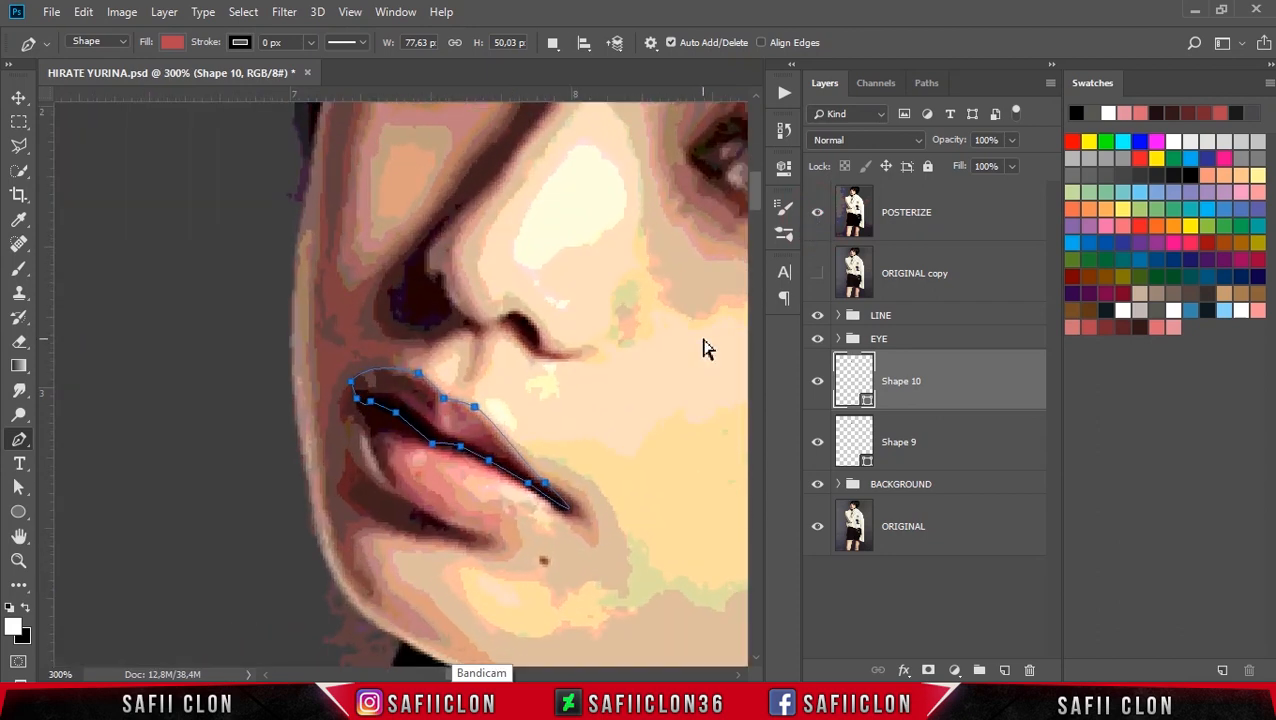
double_click(907, 382)
text(U)
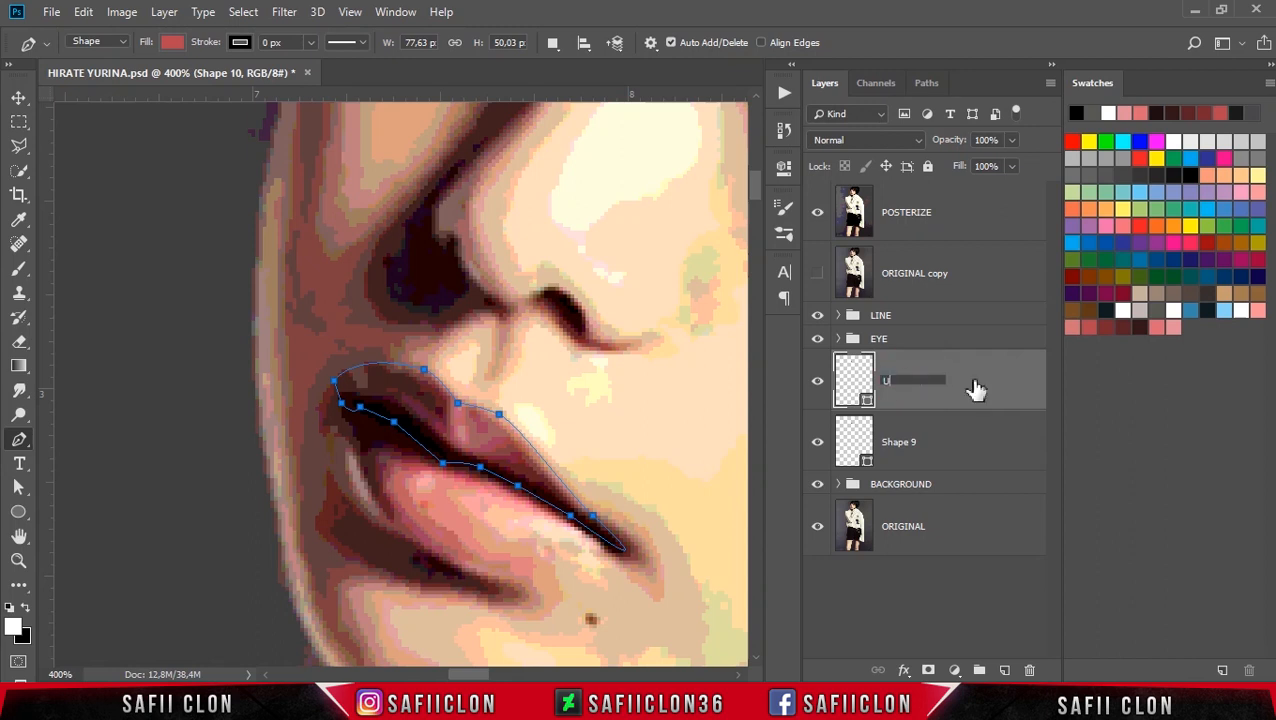
text(P)
double_click(898, 441)
text(DOWN)
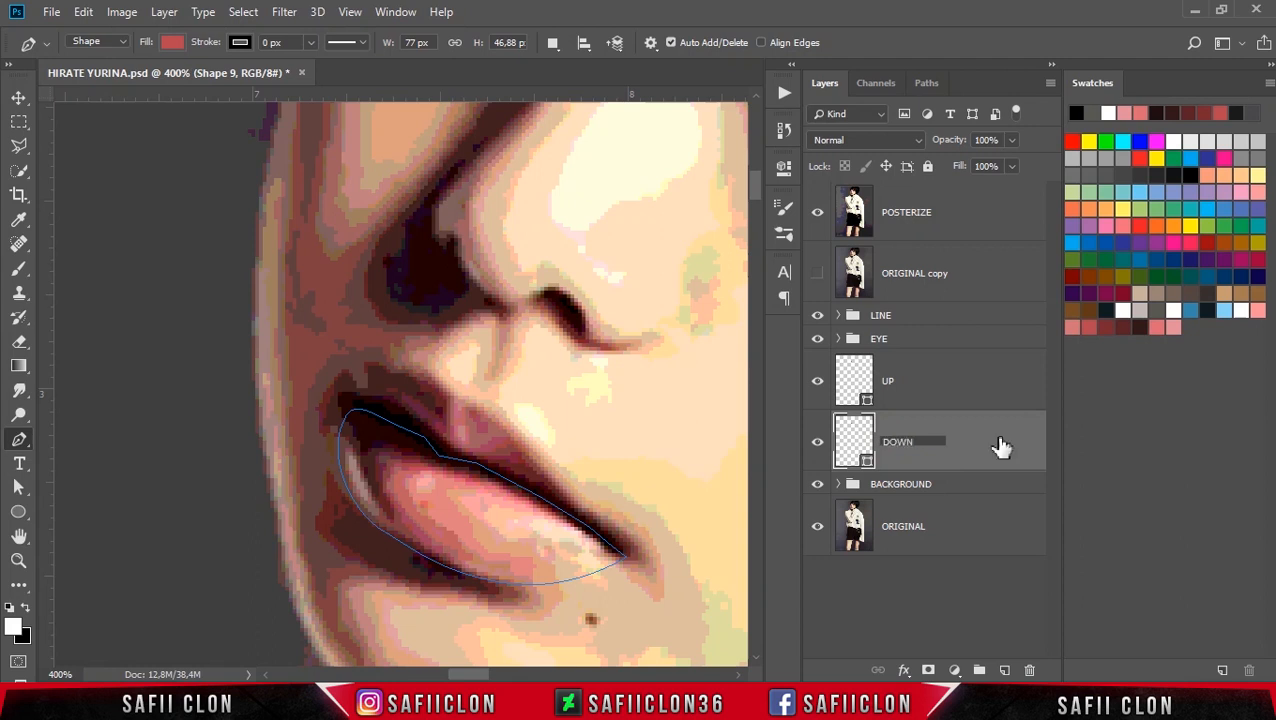
key(Return)
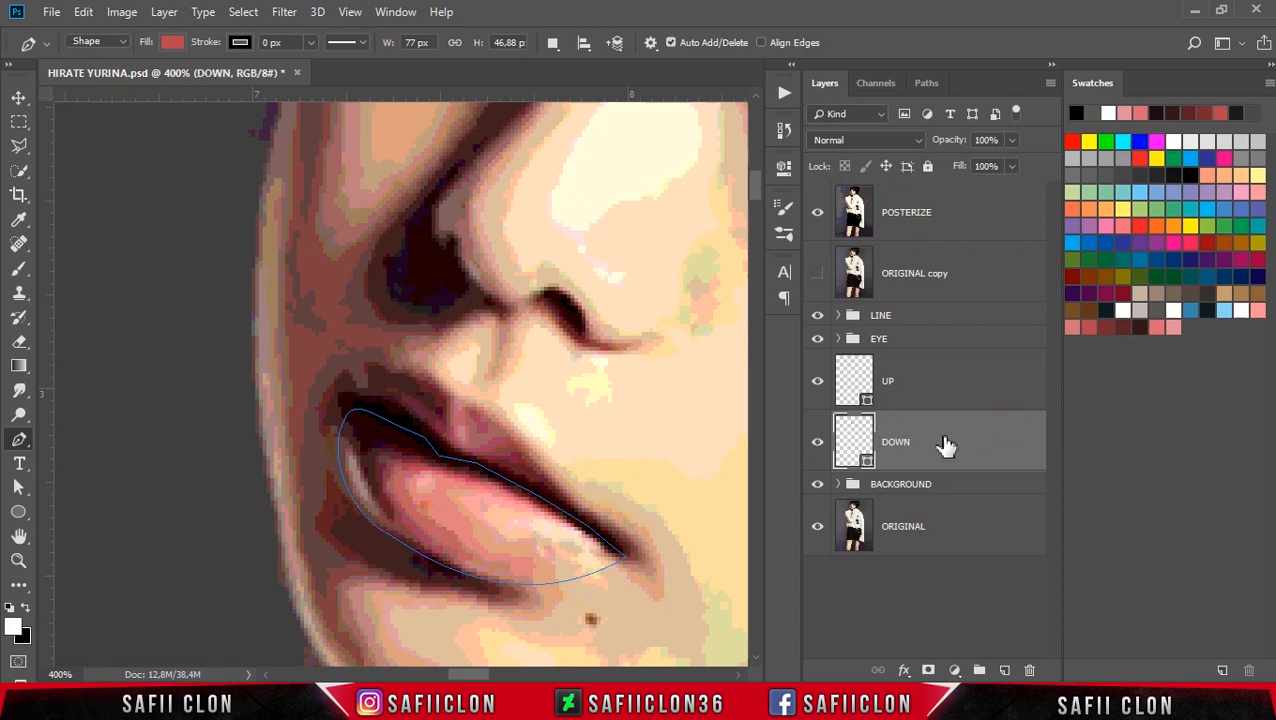
Begin a new-layer shading shape above DOWN, tracing around the light central area of the lower lip in the posterized photo.
scroll(708, 412, down, 2)
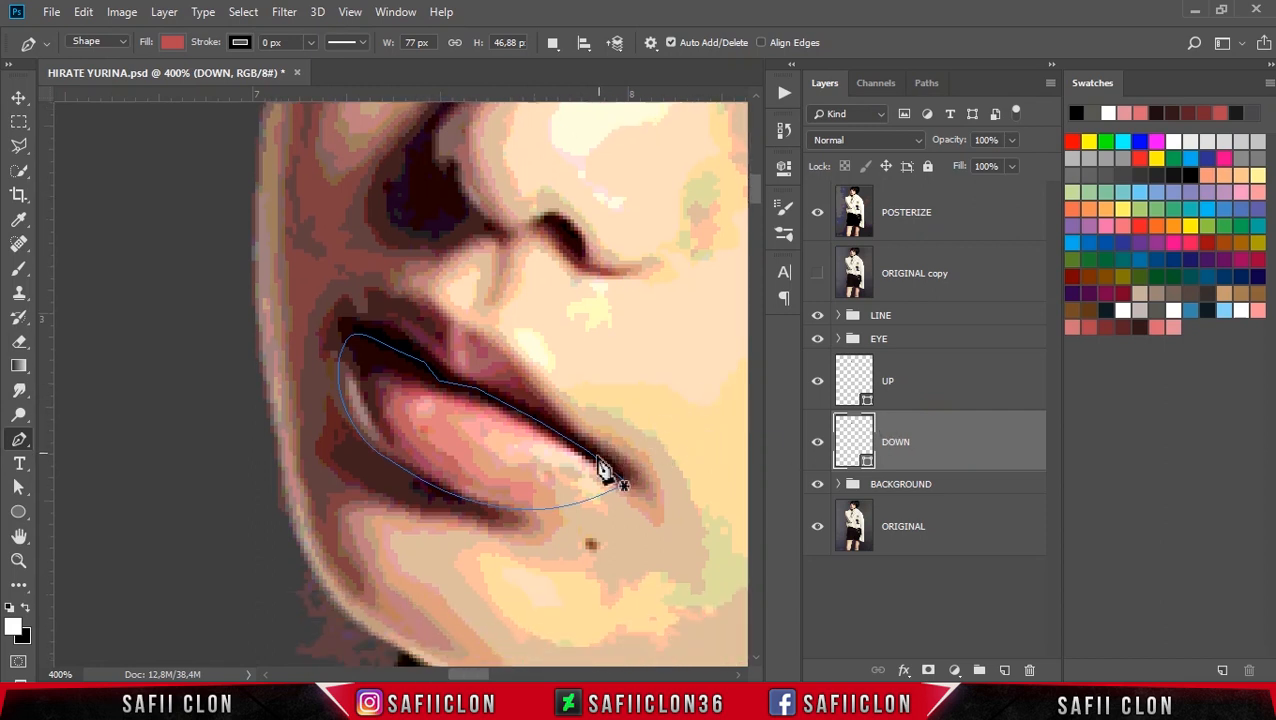
click(553, 45)
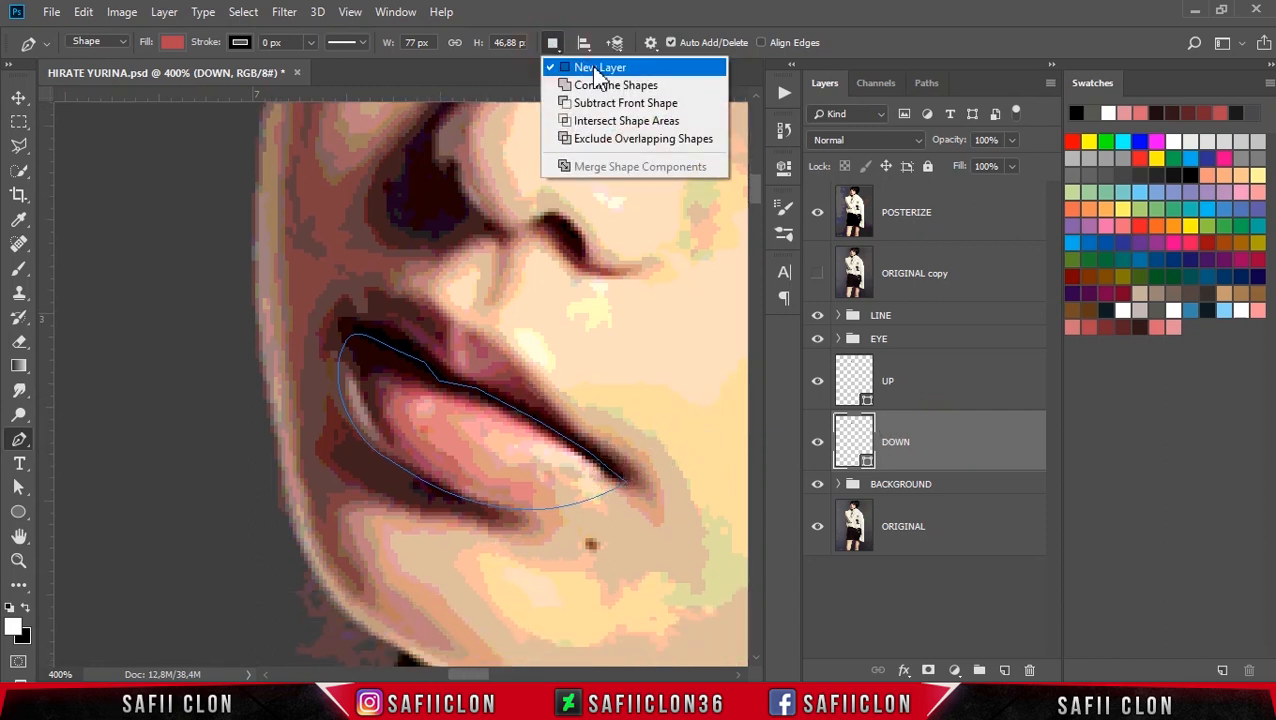
click(598, 68)
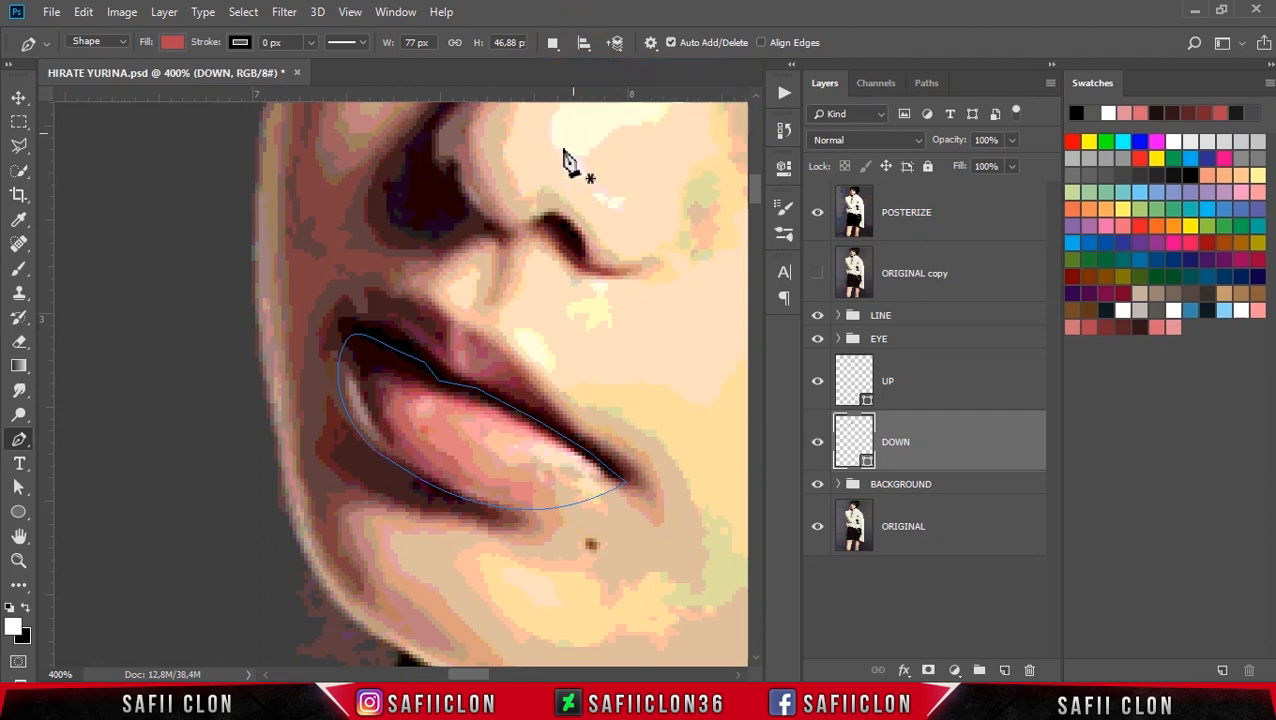
click(817, 214)
click(817, 214)
click(537, 520)
drag(404, 403, 416, 368)
drag(543, 444, 584, 484)
click(618, 540)
Close the lower lip shading shape with a loose curve around the outside of the whole mouth back to the starting anchor.
drag(611, 361, 469, 261)
drag(364, 264, 307, 259)
drag(304, 305, 300, 348)
drag(315, 421, 336, 467)
drag(368, 482, 394, 496)
drag(469, 523, 483, 525)
drag(552, 534, 569, 523)
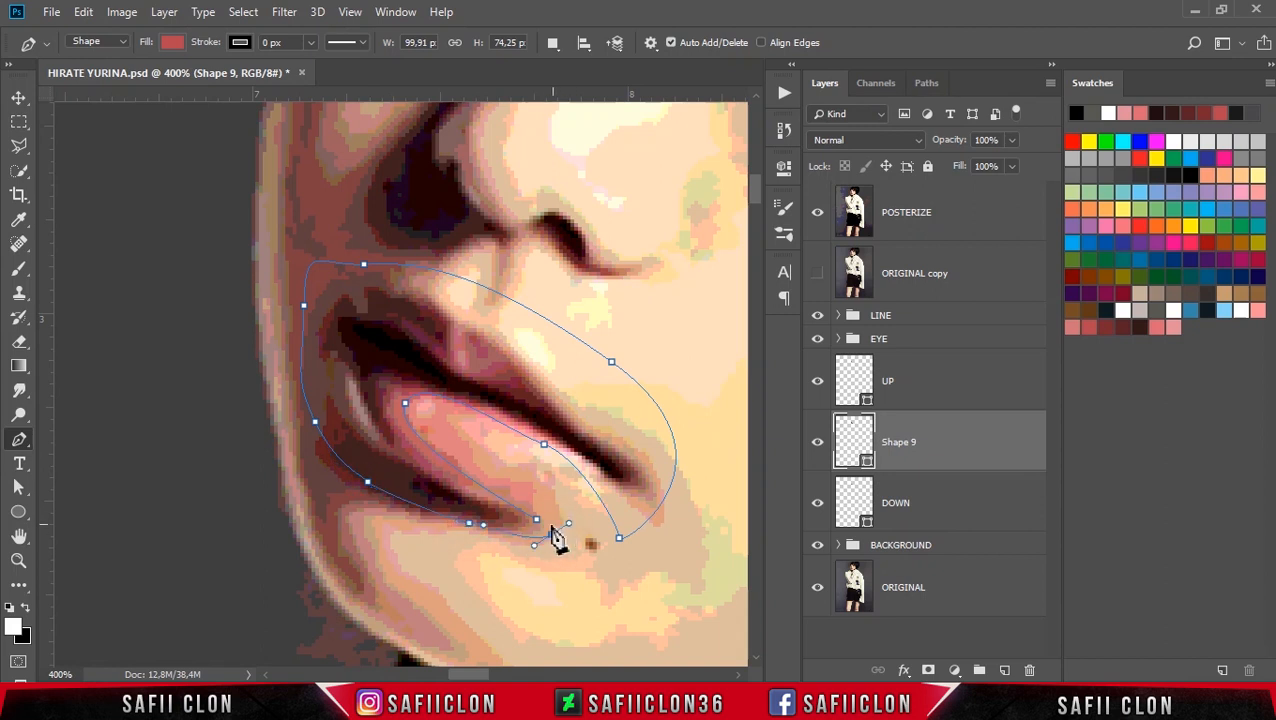
click(537, 520)
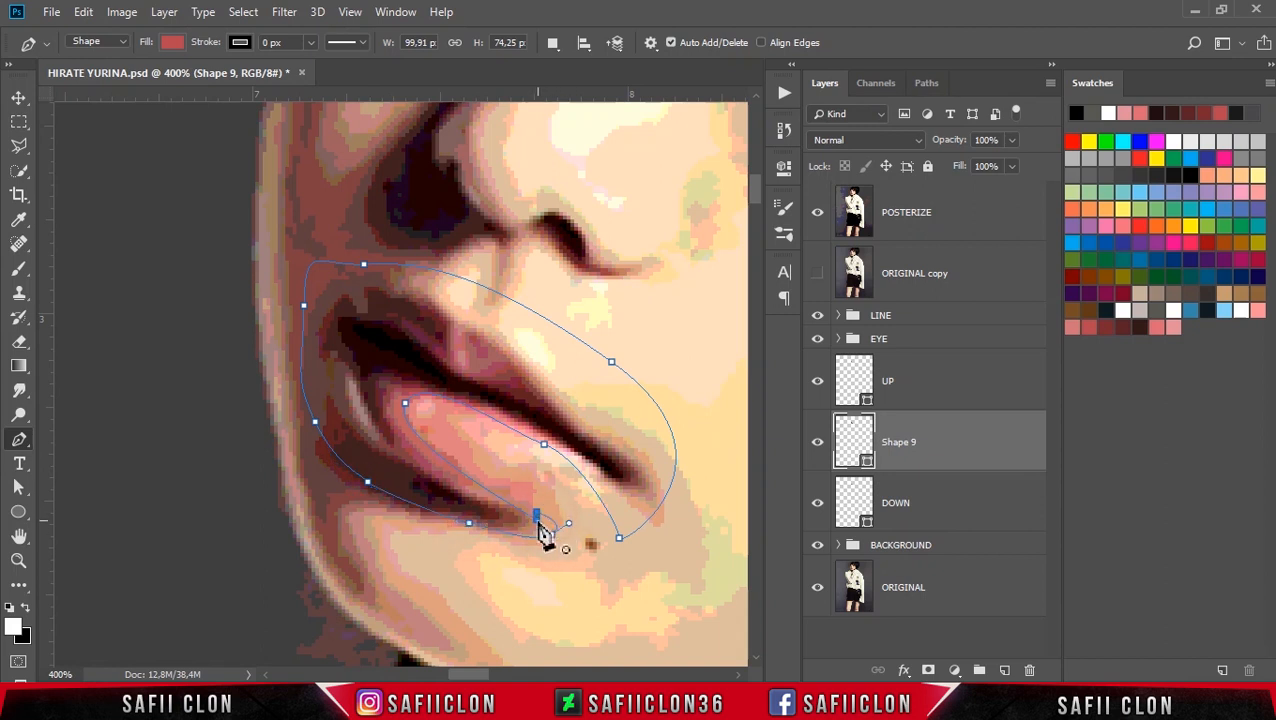
Hide POSTERIZE and fill the shading shape with the dark red swatch 79282f.
click(818, 213)
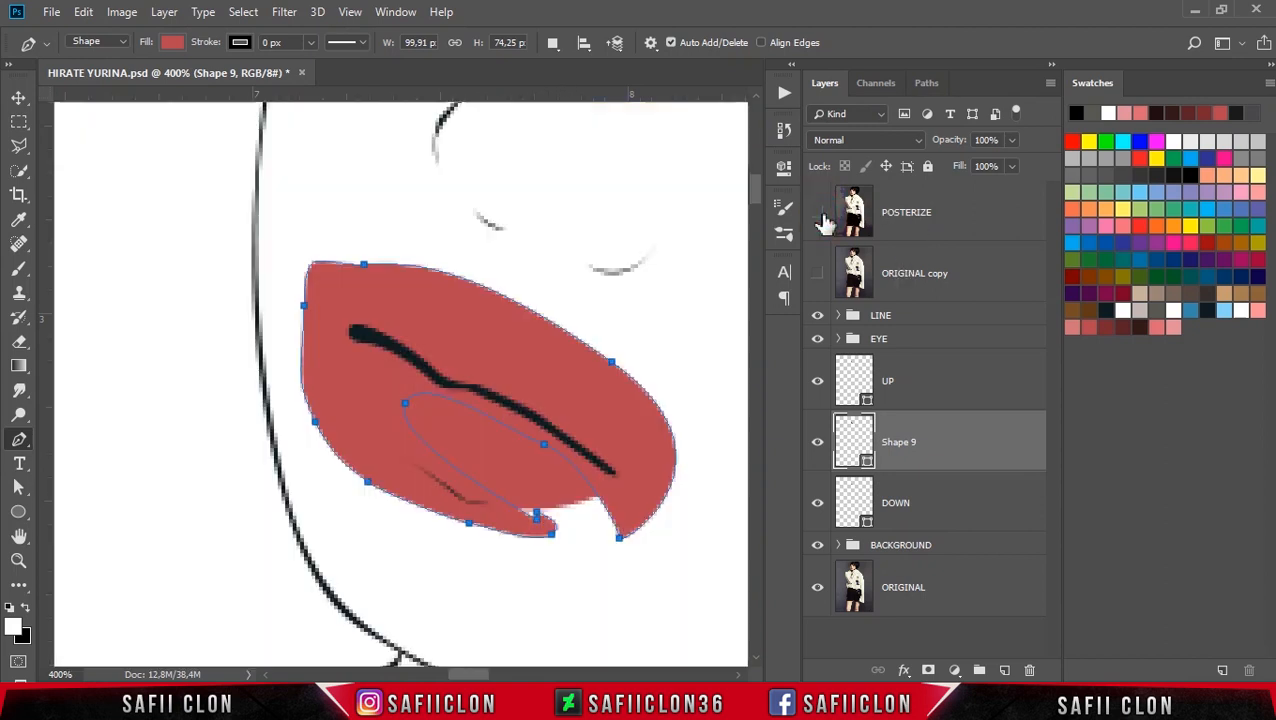
double_click(865, 463)
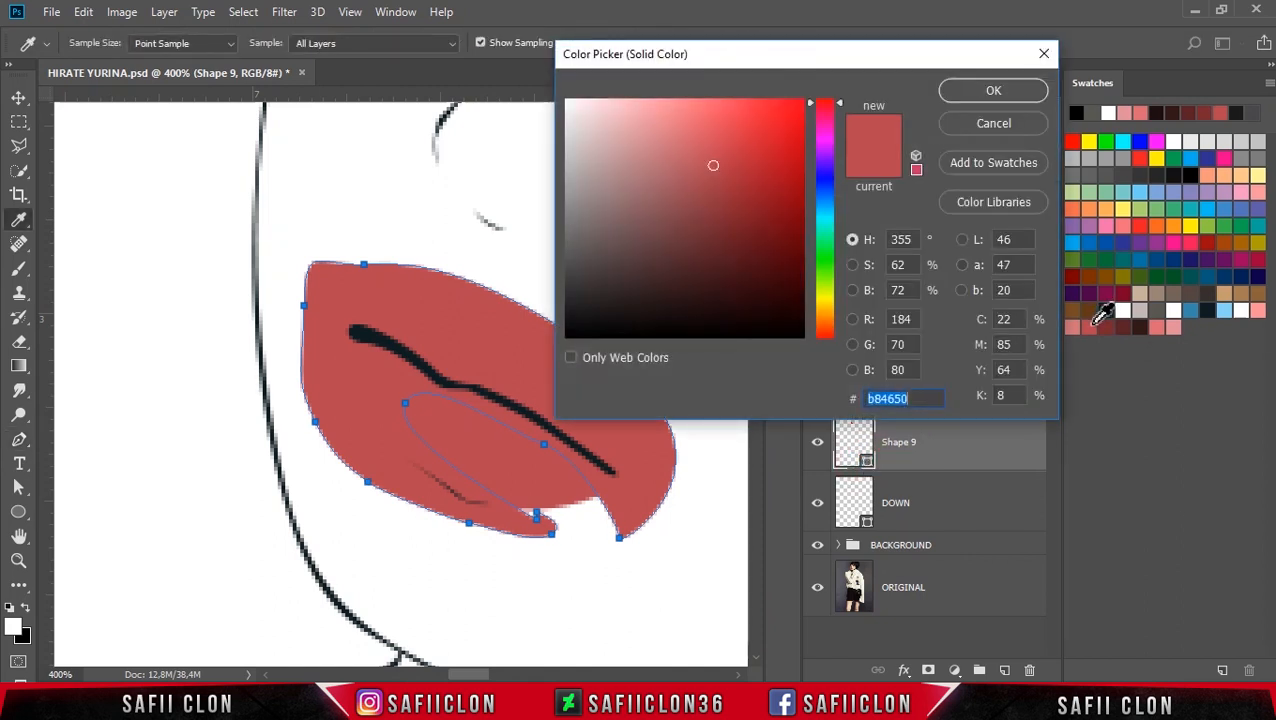
click(1093, 325)
click(1107, 328)
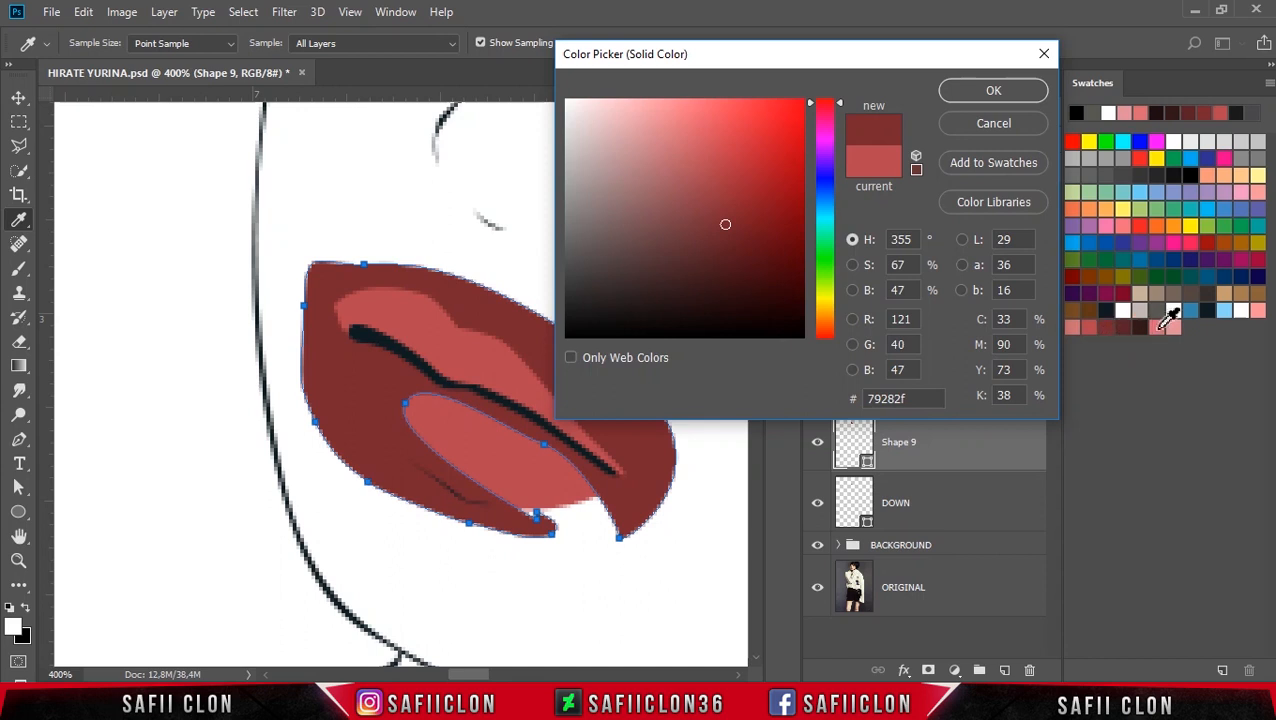
click(1159, 327)
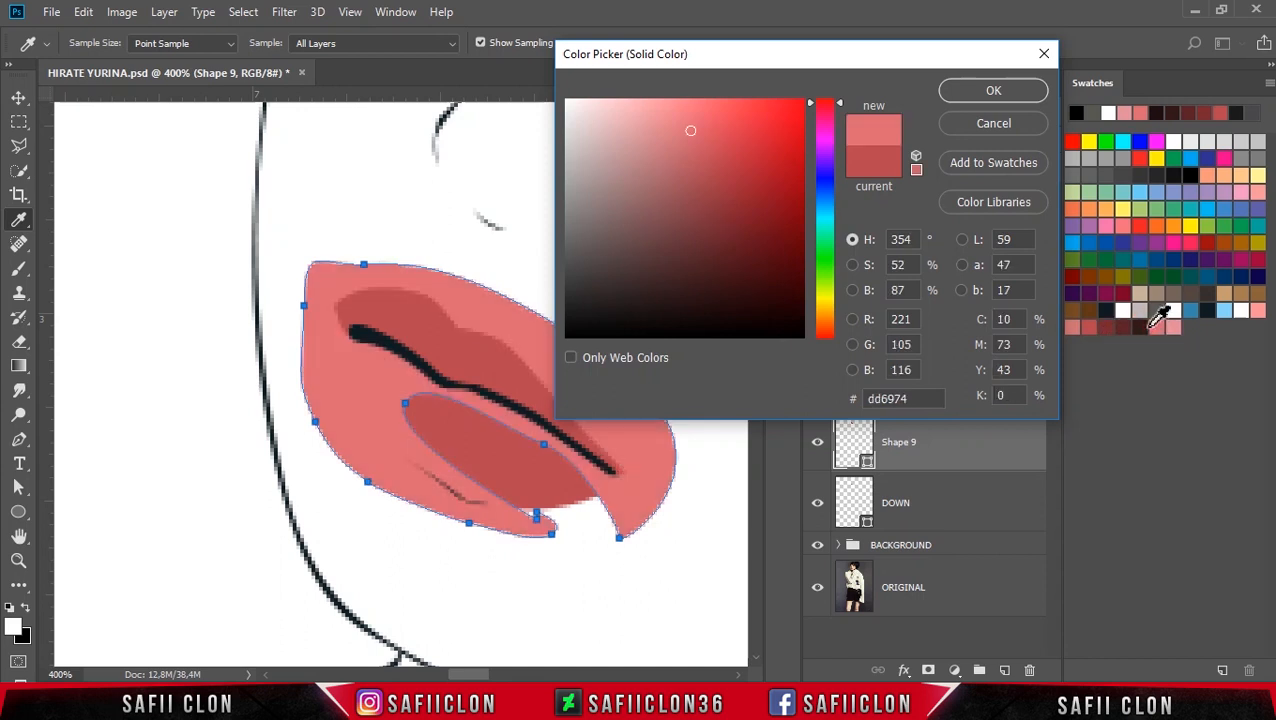
click(1107, 327)
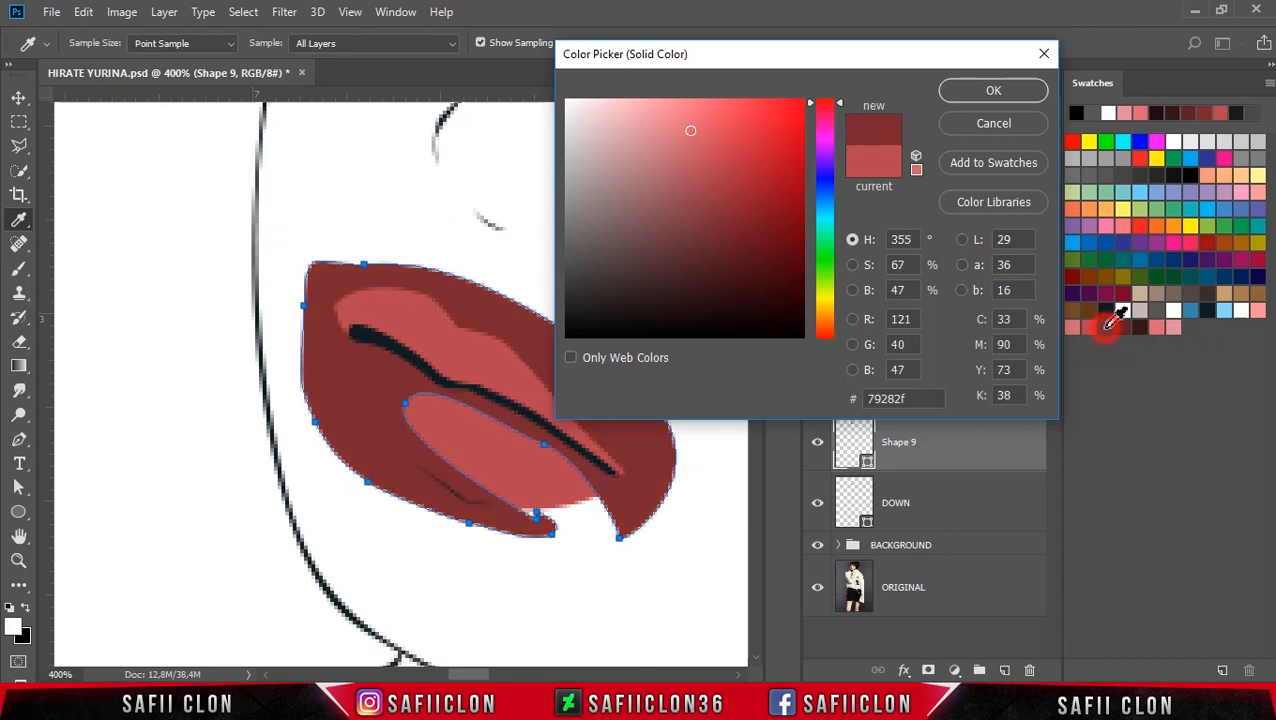
click(993, 90)
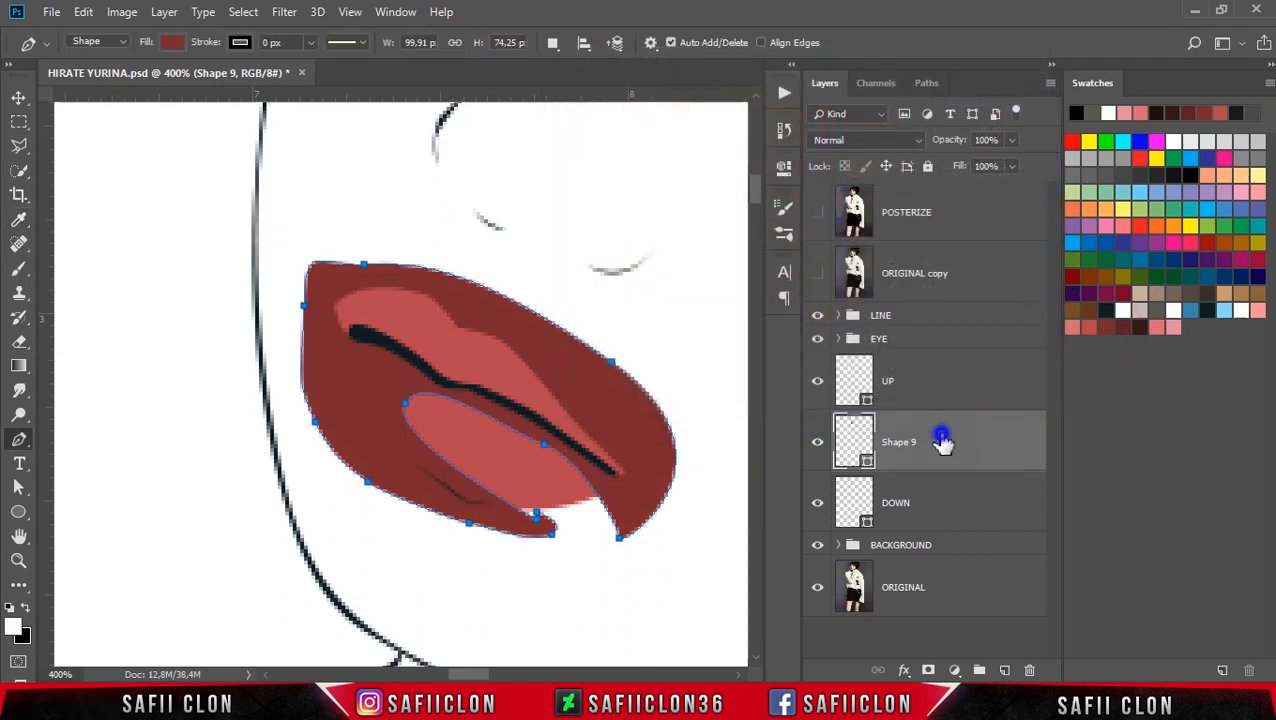
Clip the dark red shading shape to the DOWN layer and compare the lower lip with and without it.
right_click(942, 441)
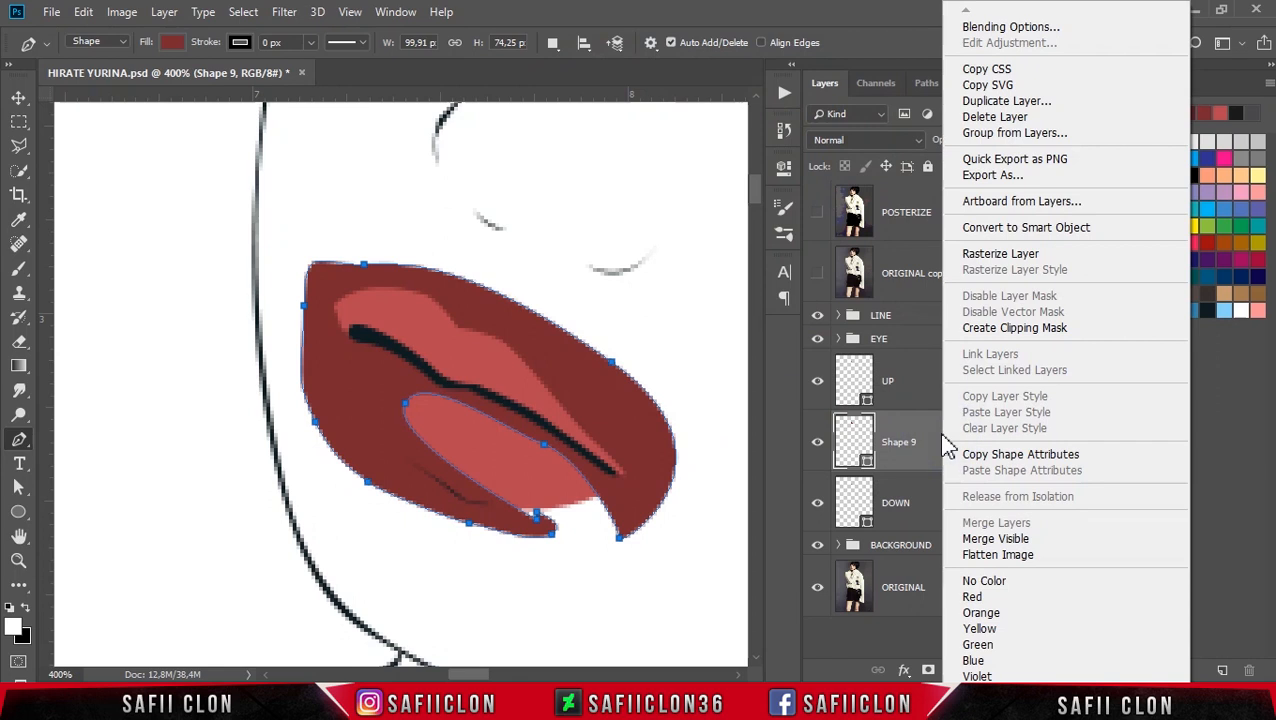
click(1012, 332)
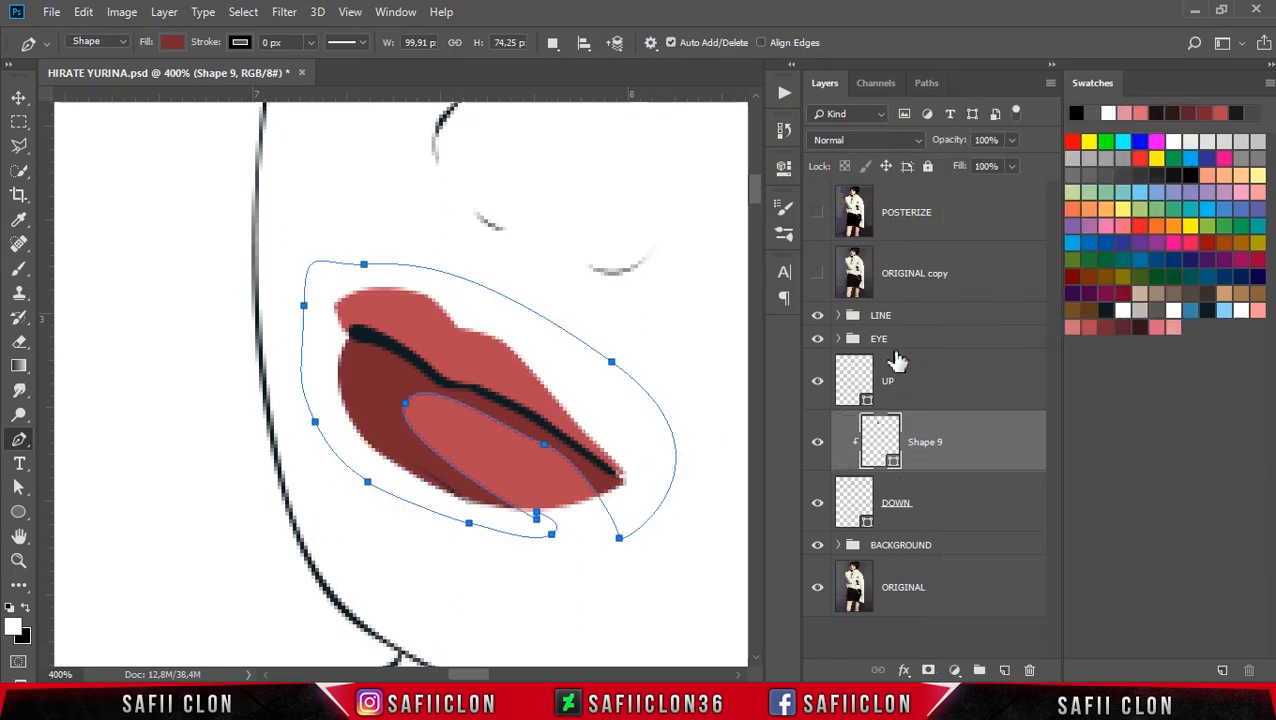
click(817, 449)
click(817, 450)
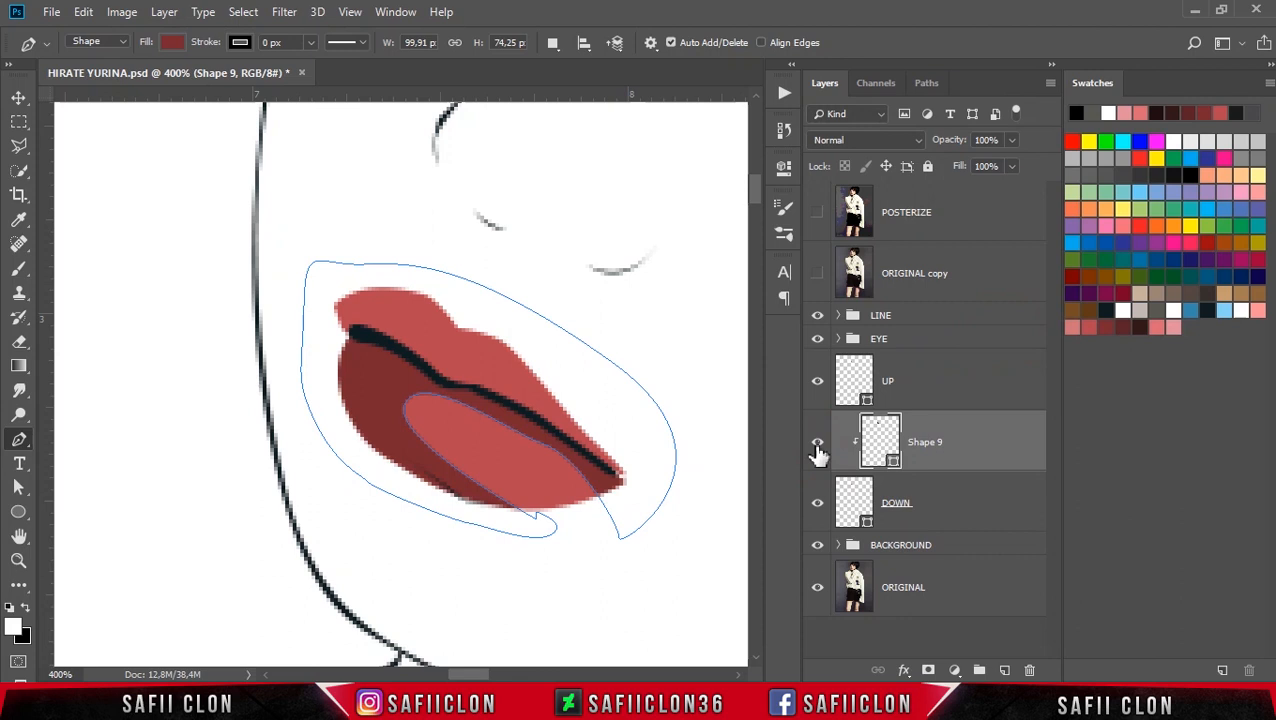
Begin a second new-layer shading shape above Shape 9, tracing the light area of the lower lip slightly wider along its outer and upper edges.
click(816, 214)
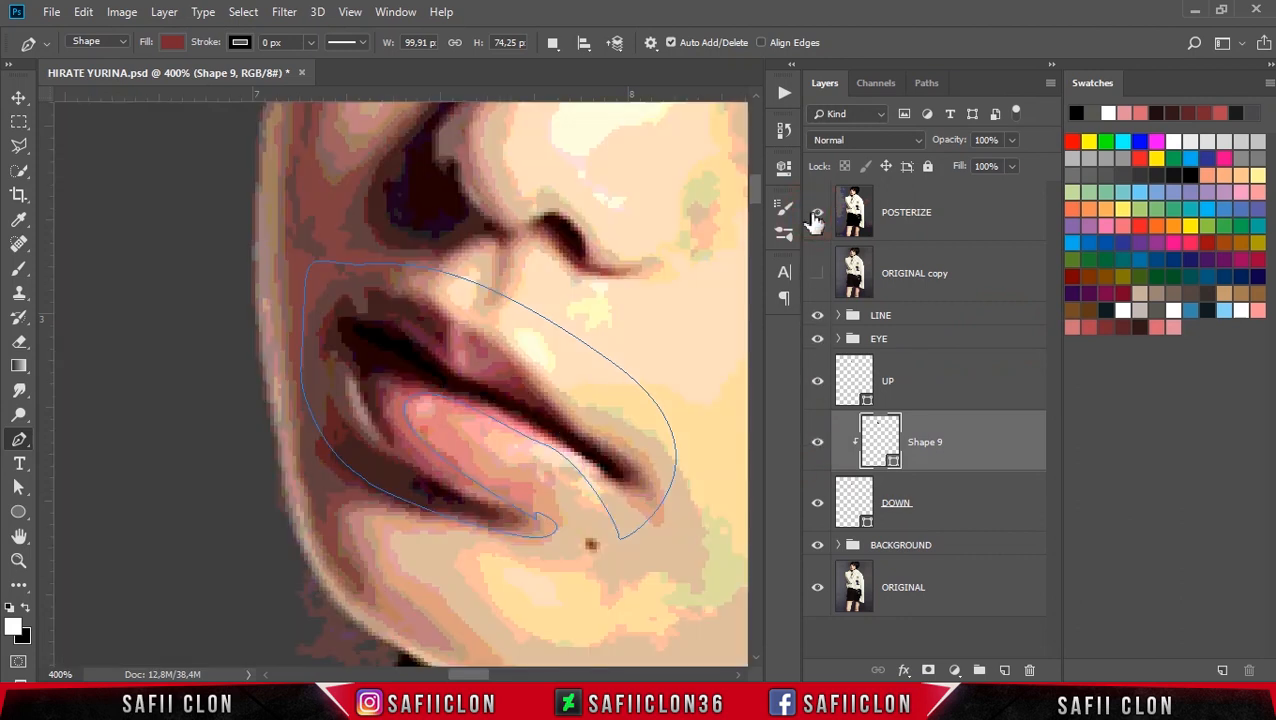
click(552, 42)
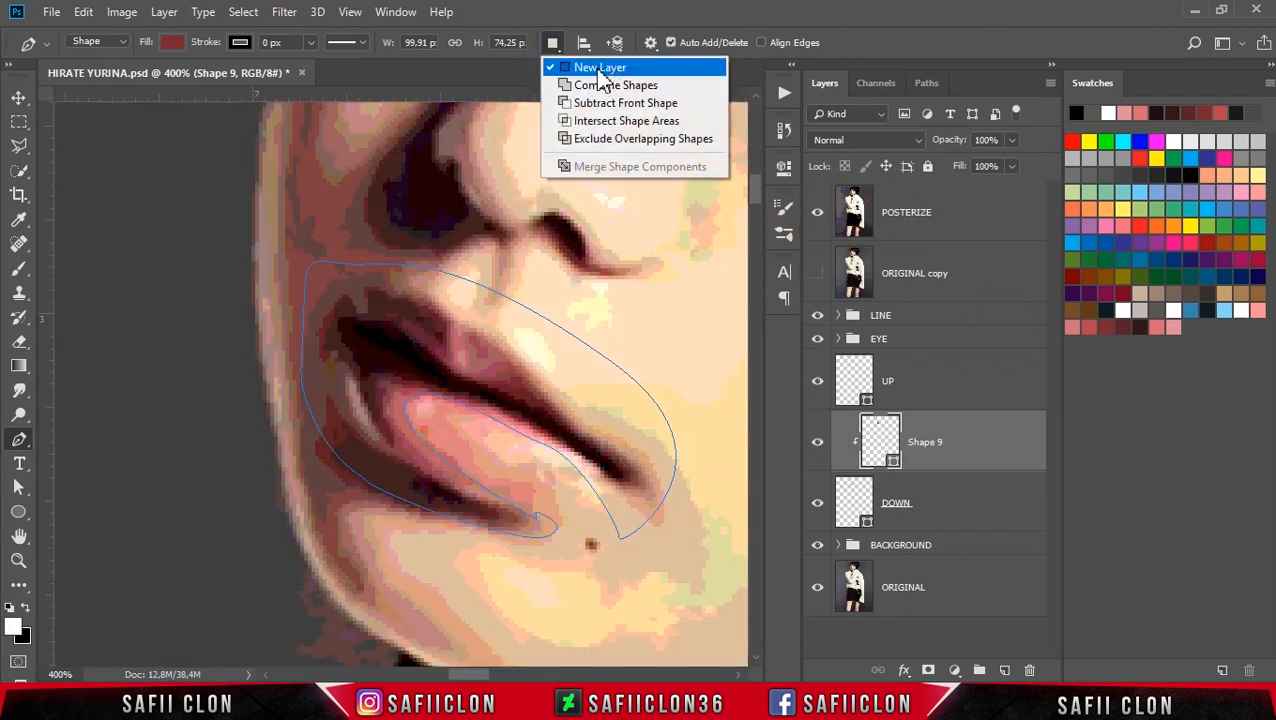
click(611, 68)
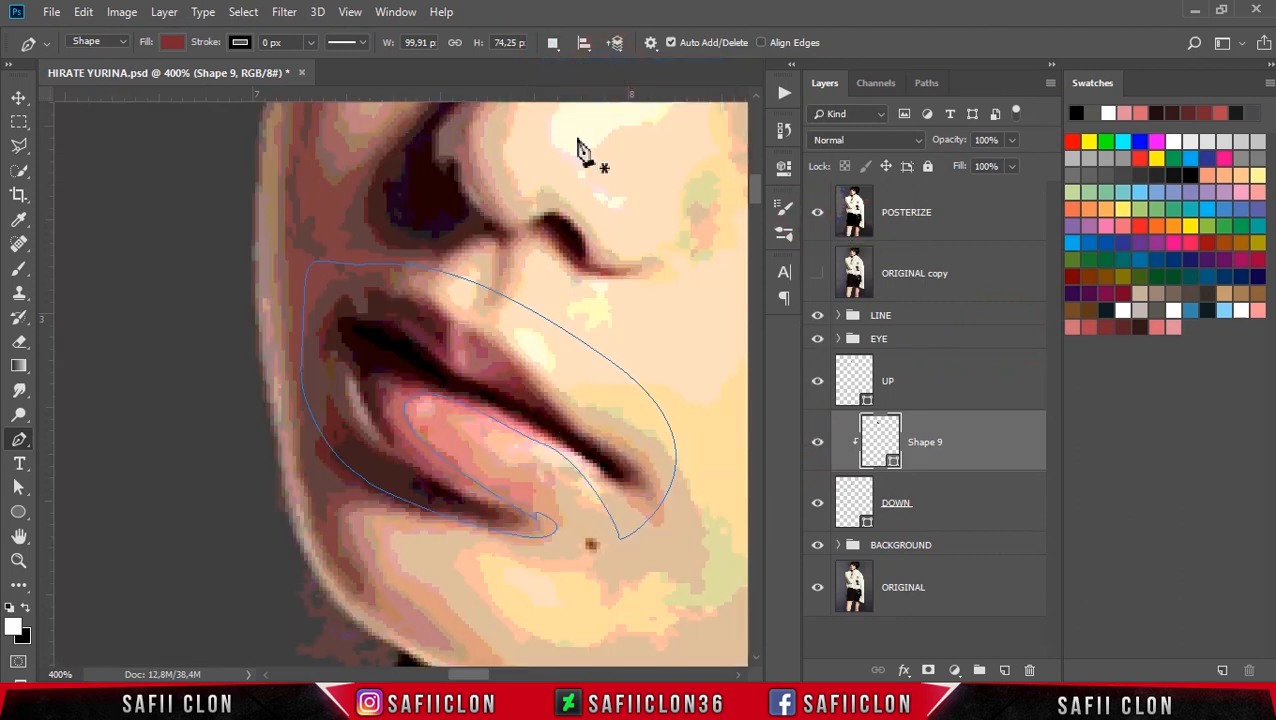
click(456, 502)
mouse_move(401, 396)
mouse_down()
mouse_move(456, 379)
mouse_move(401, 384)
mouse_up()
click(818, 218)
drag(503, 418, 525, 430)
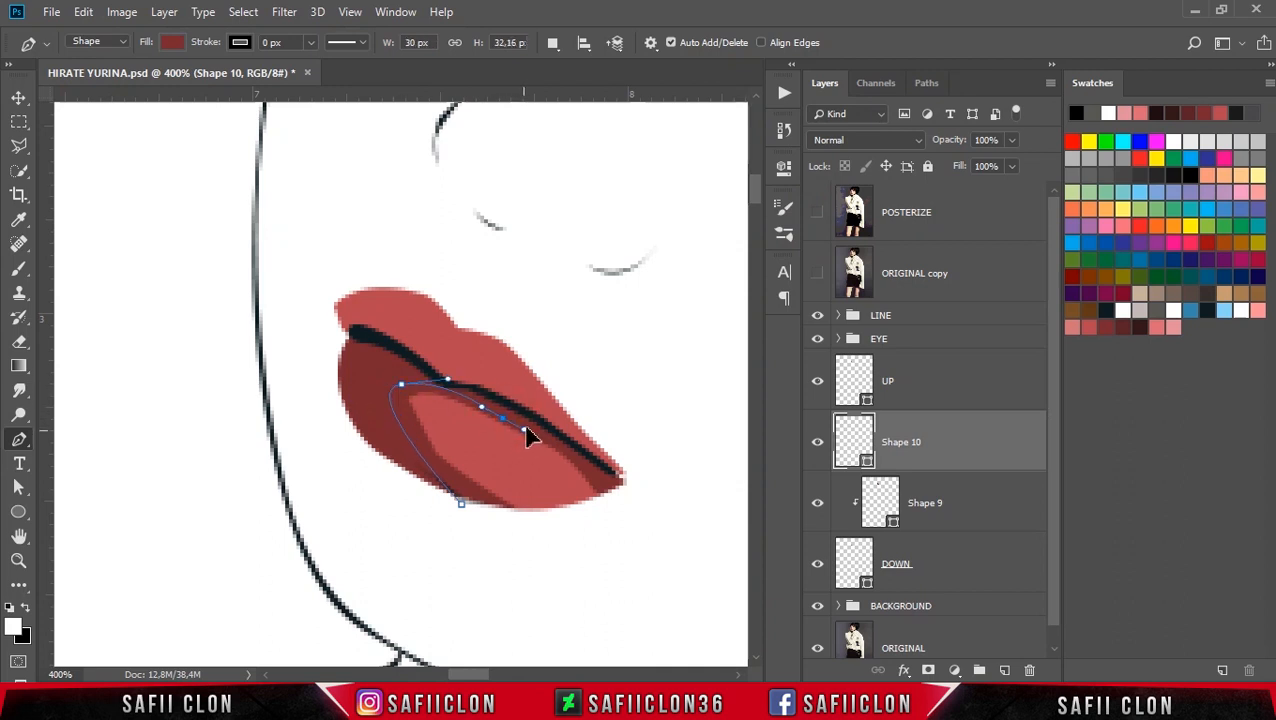
Close the second lower lip shading shape with a loose curve around the outside of the whole mouth back to the starting anchor.
drag(614, 516, 615, 476)
drag(615, 399, 498, 313)
drag(405, 264, 313, 269)
drag(292, 341, 311, 411)
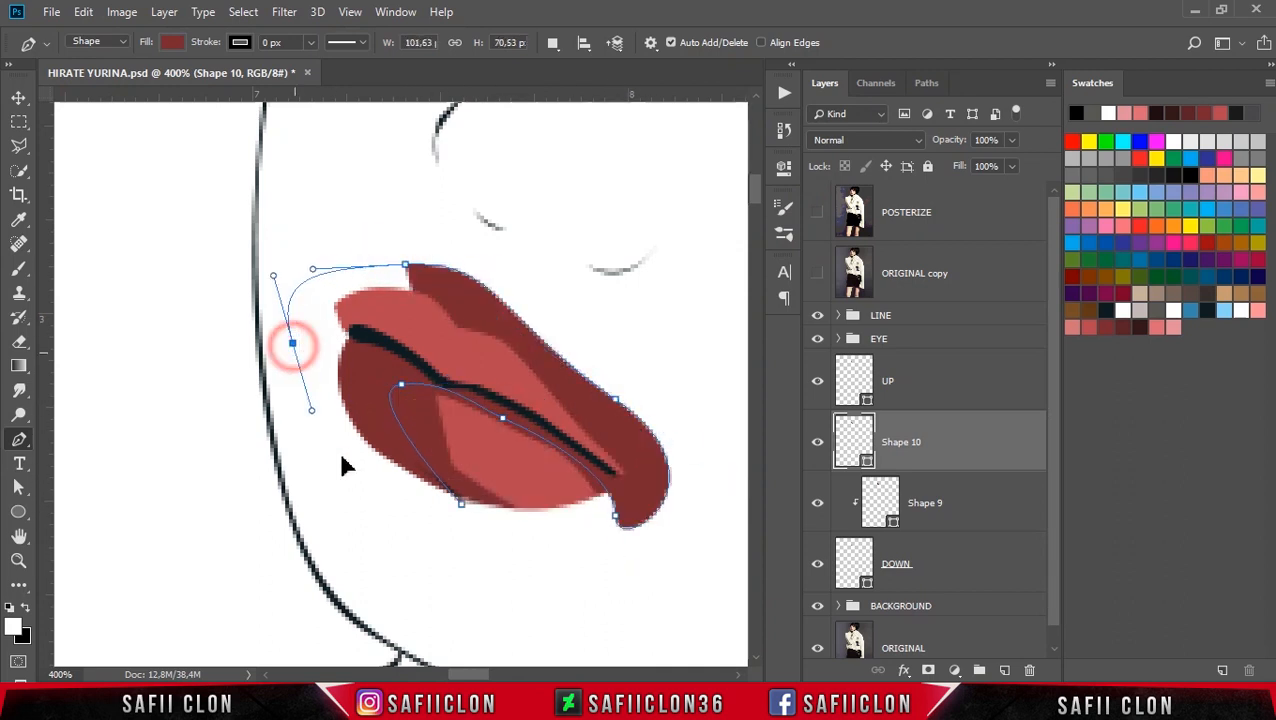
drag(360, 489, 413, 524)
drag(484, 552, 498, 541)
click(461, 504)
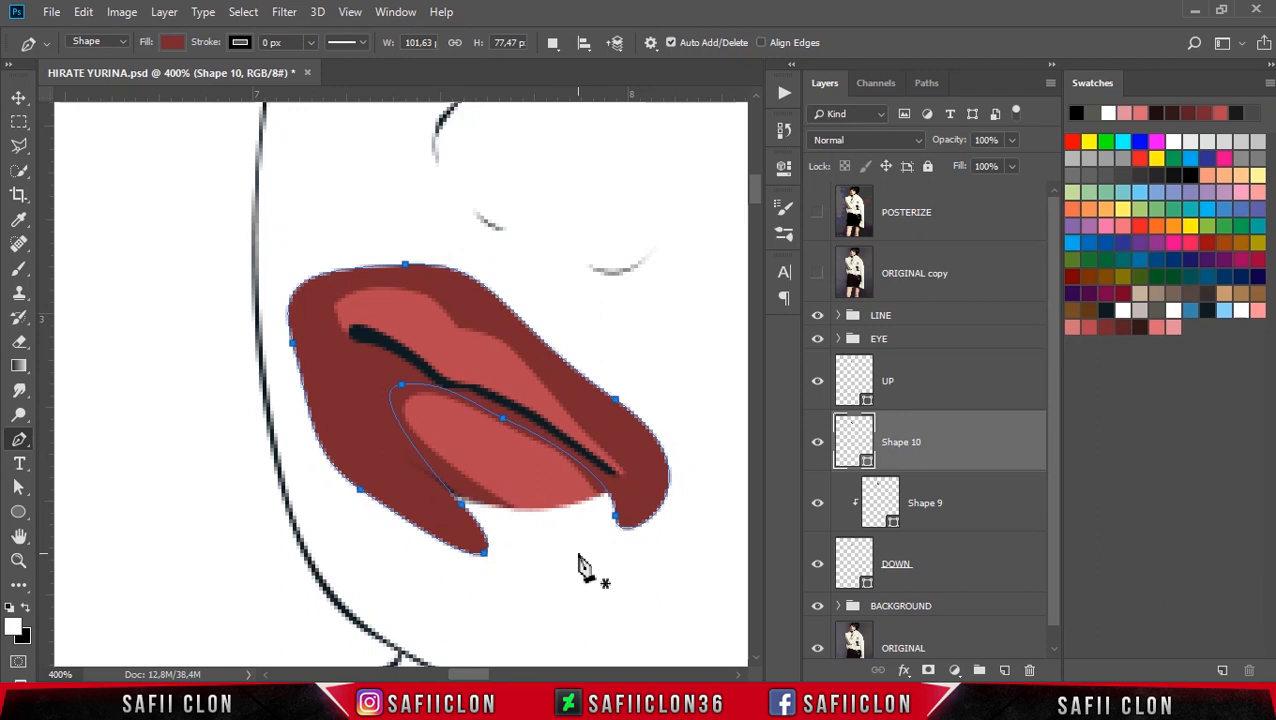
Fill the second shading shape with the darker red swatch 592026 and clip it to the DOWN layer.
double_click(867, 464)
click(1106, 326)
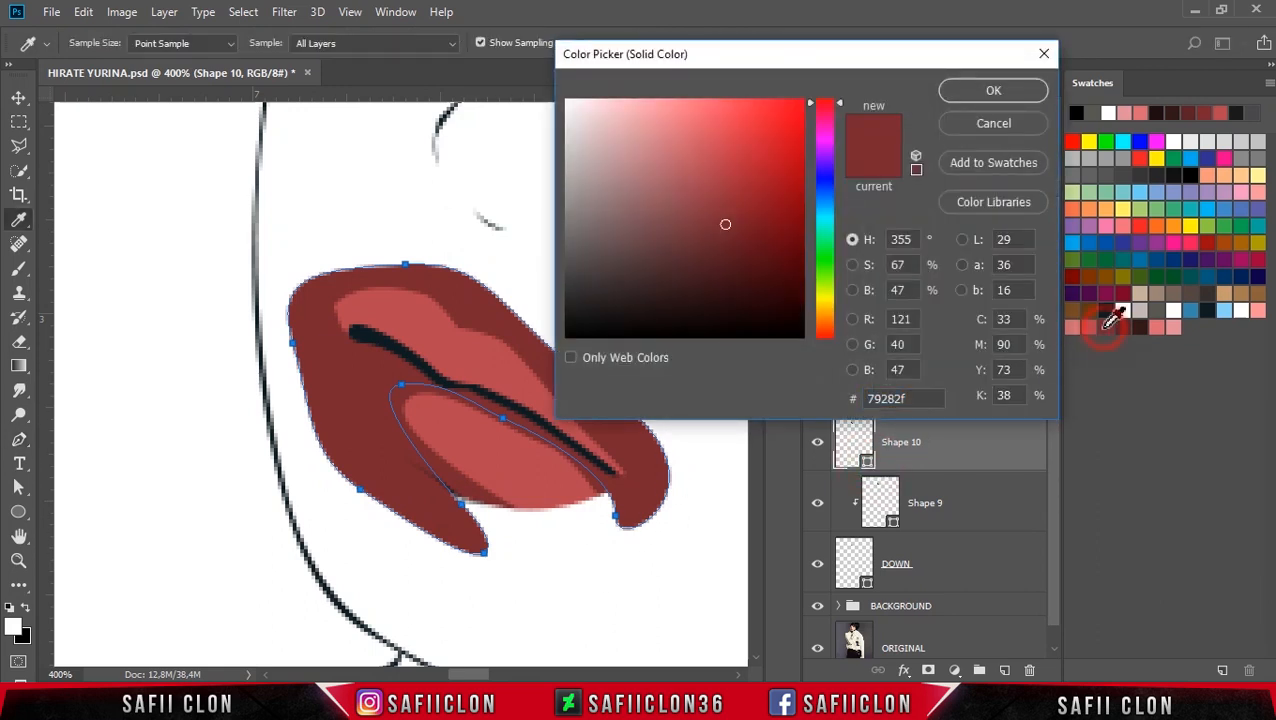
click(1121, 323)
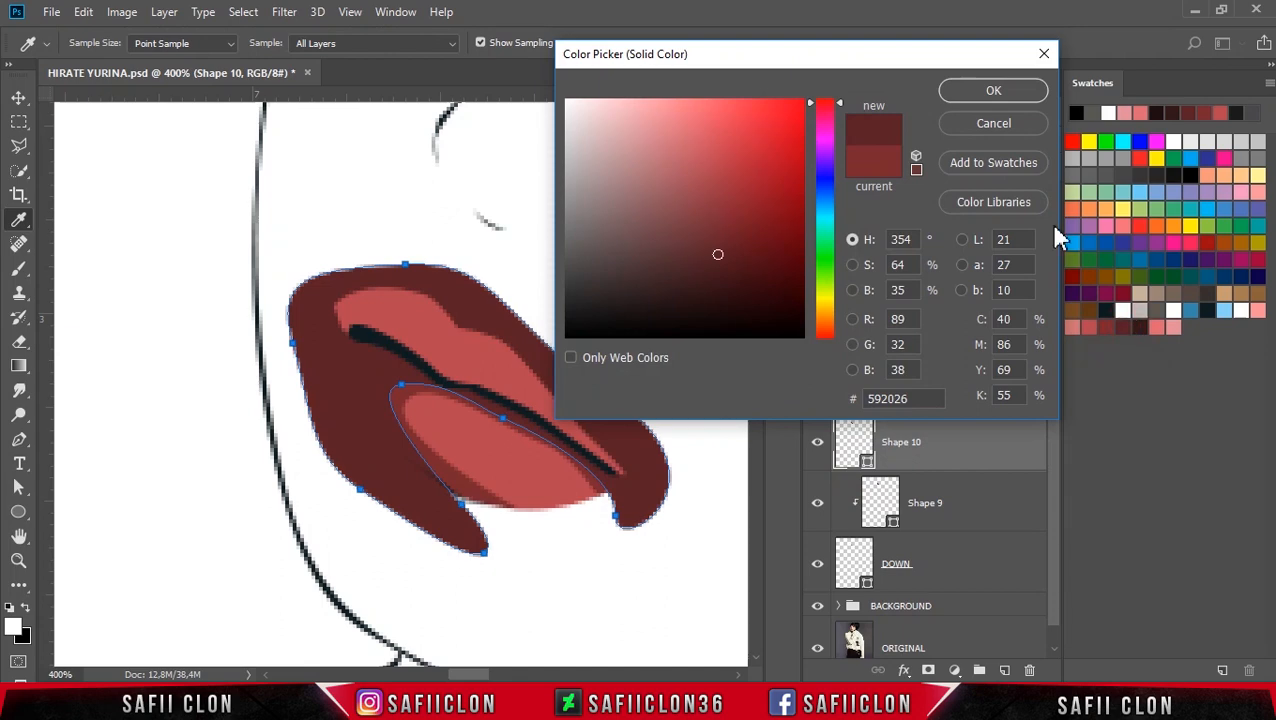
click(993, 91)
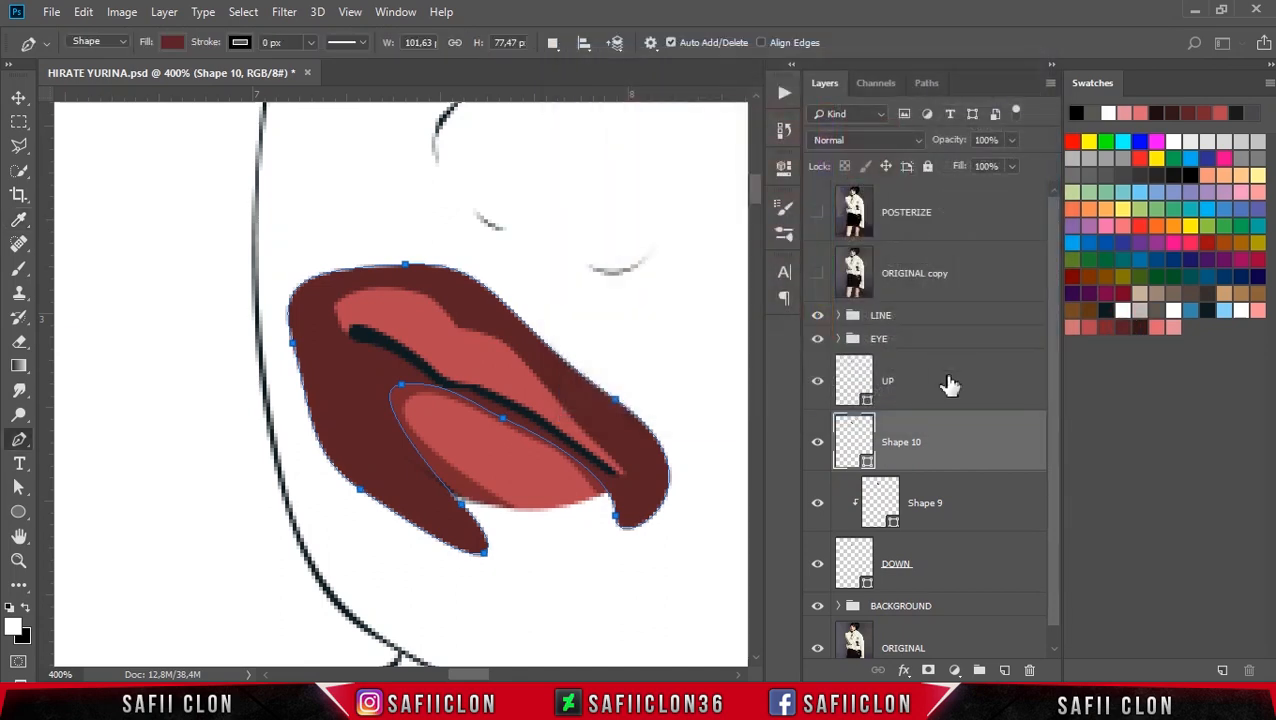
right_click(955, 435)
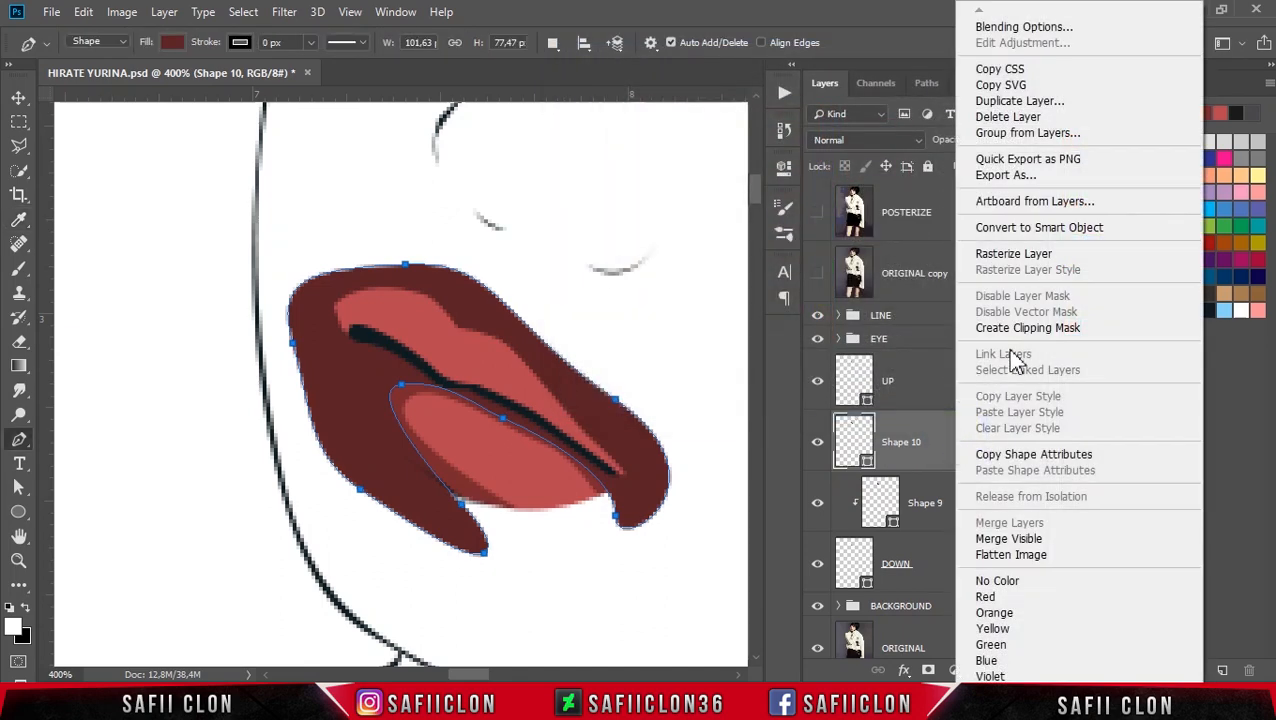
click(1025, 329)
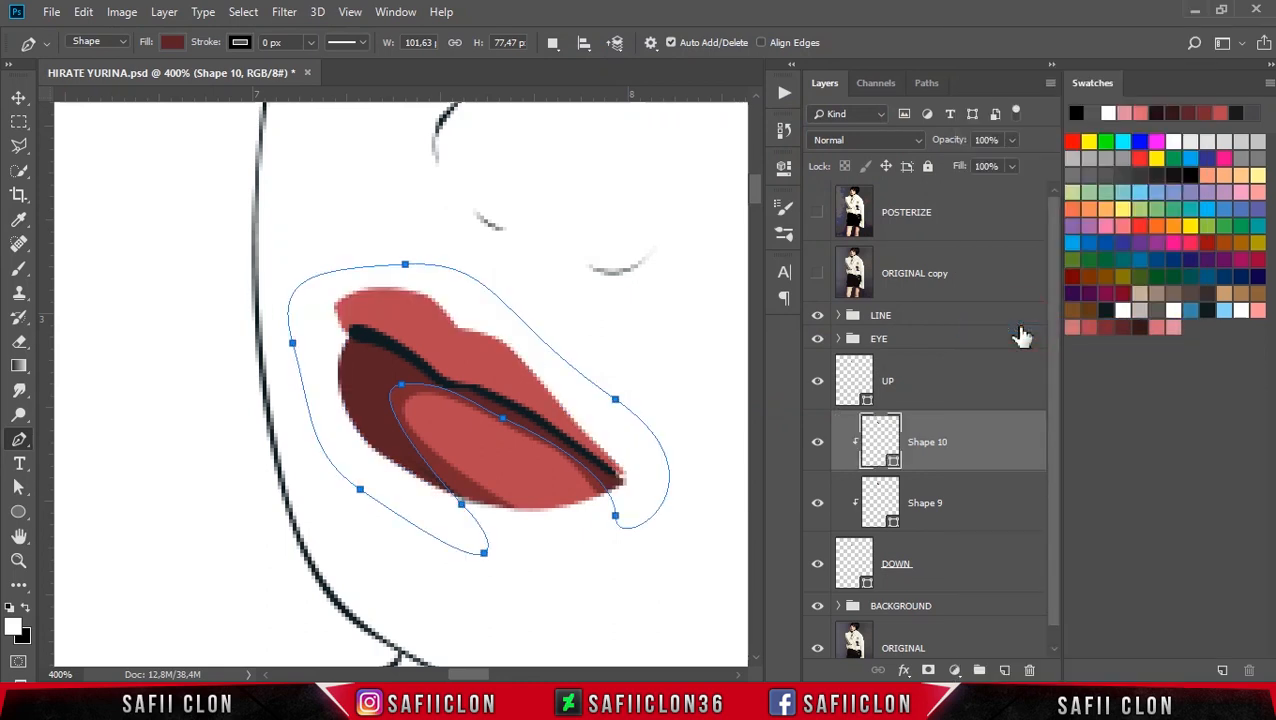
Begin a third new-layer shading shape above Shape 10, tracing the dark outer corner of the lower lip and along the mouth line.
click(818, 213)
click(555, 43)
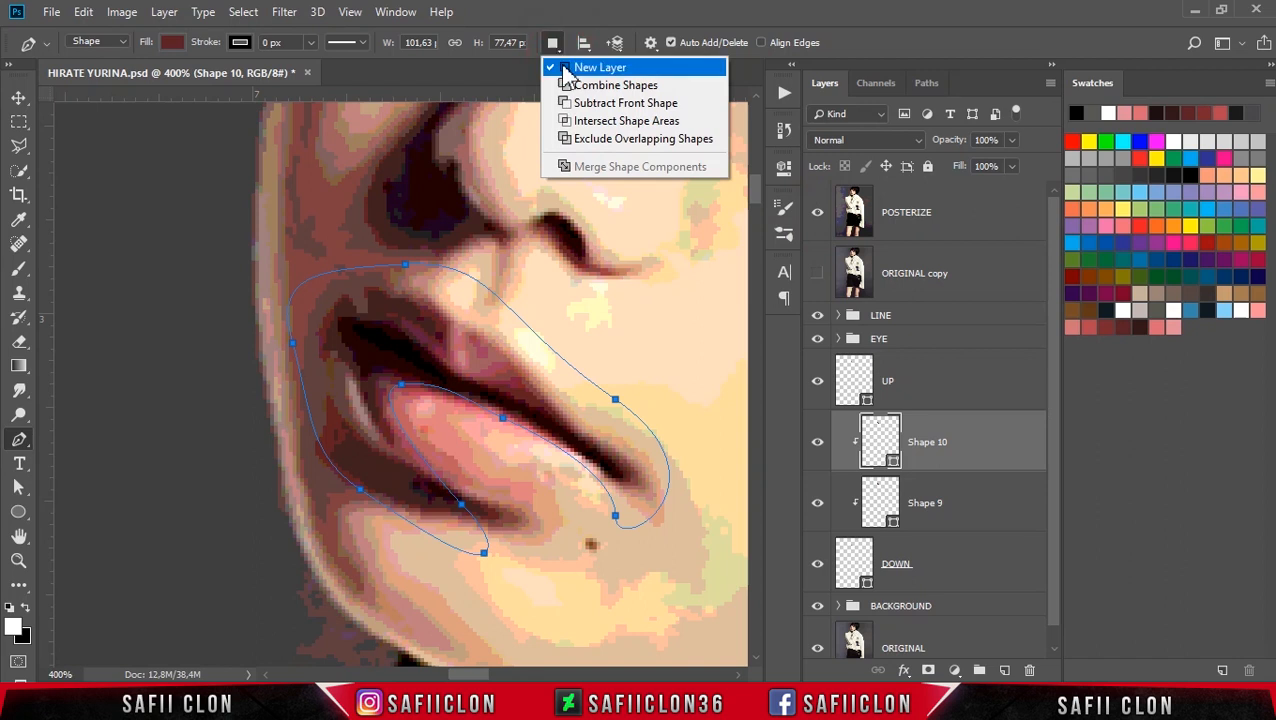
click(565, 66)
click(419, 474)
click(373, 421)
click(391, 347)
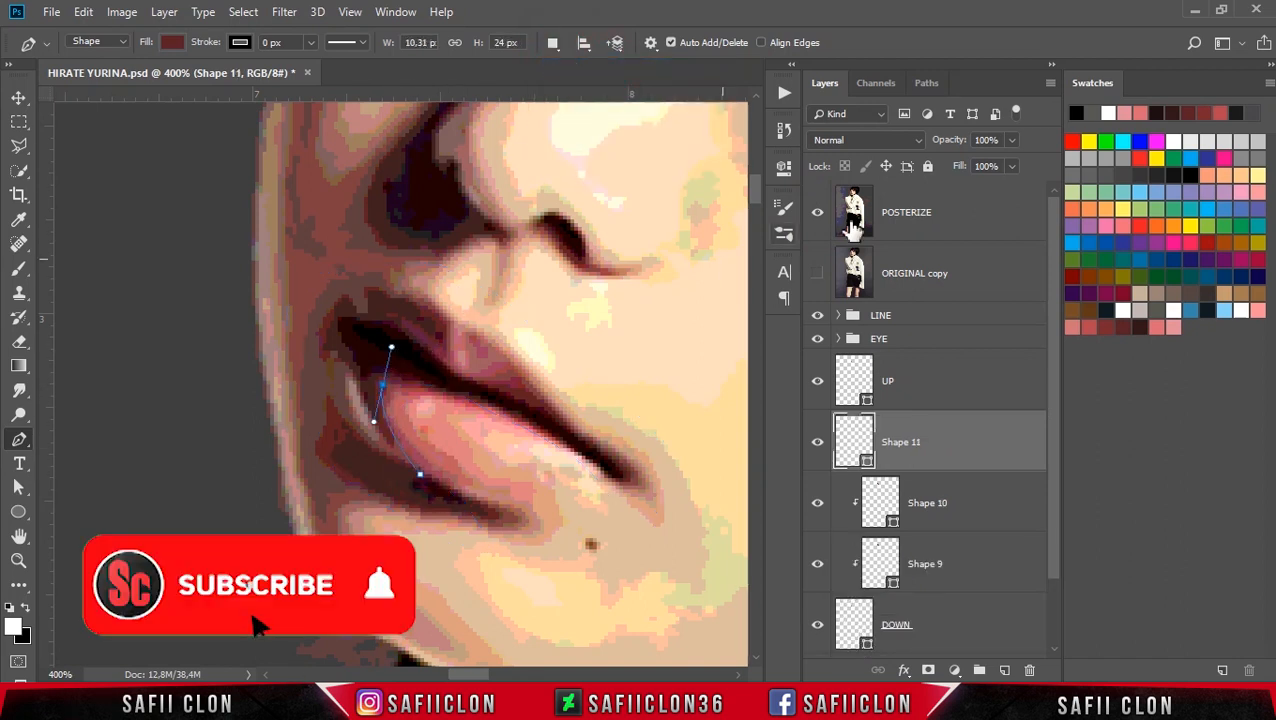
click(818, 213)
click(384, 386)
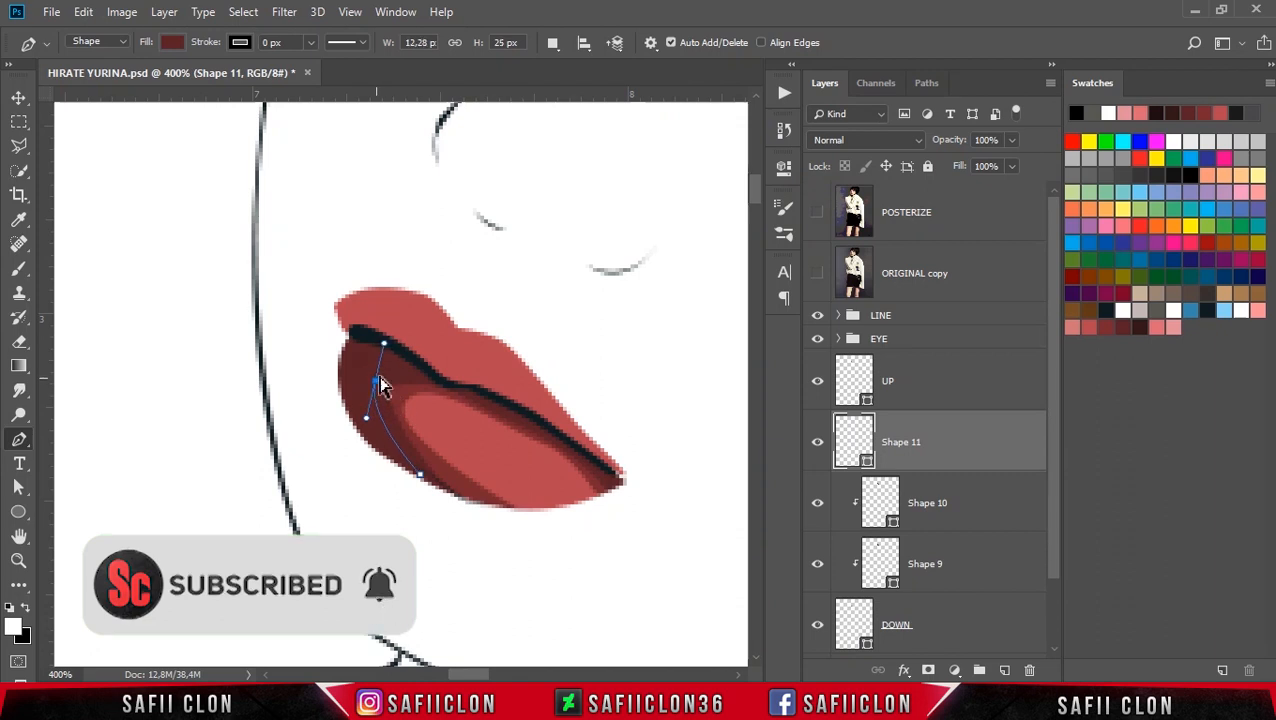
drag(506, 413, 552, 432)
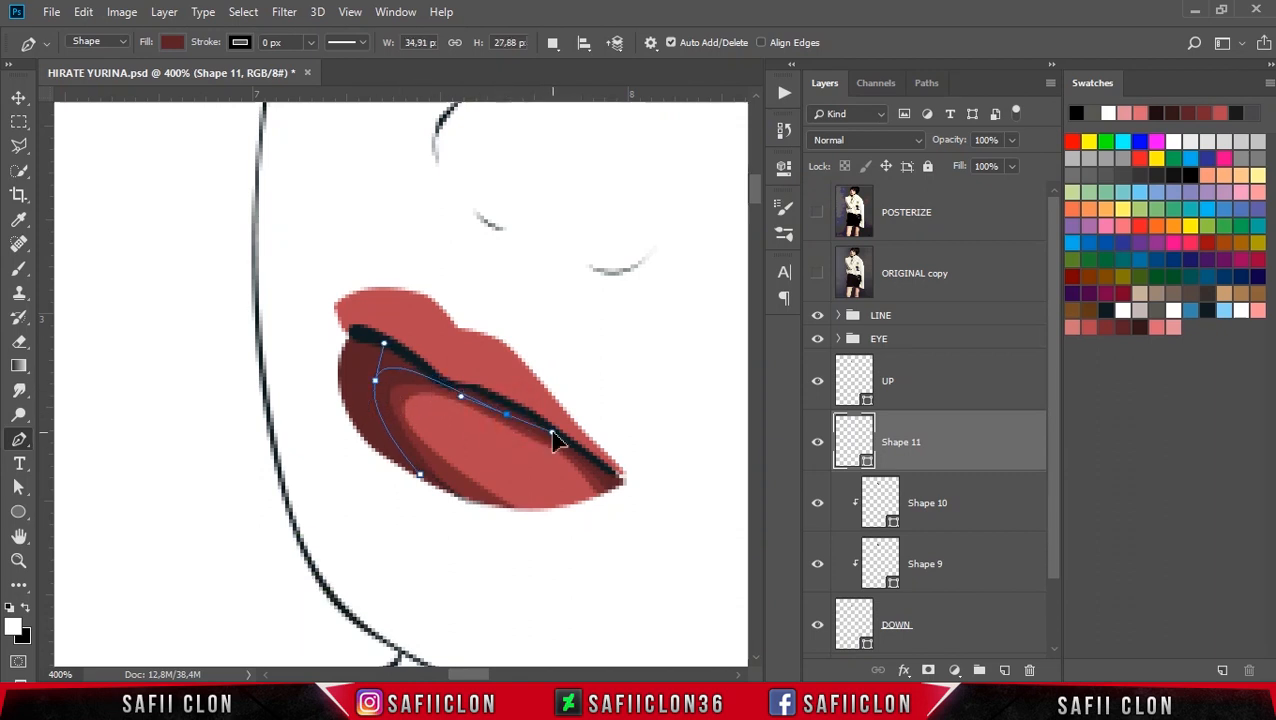
Close the third shading shape with a wide loose curve around the outside of the mouth back to the starting anchor.
drag(621, 535, 607, 592)
drag(577, 361, 429, 249)
drag(348, 235, 328, 251)
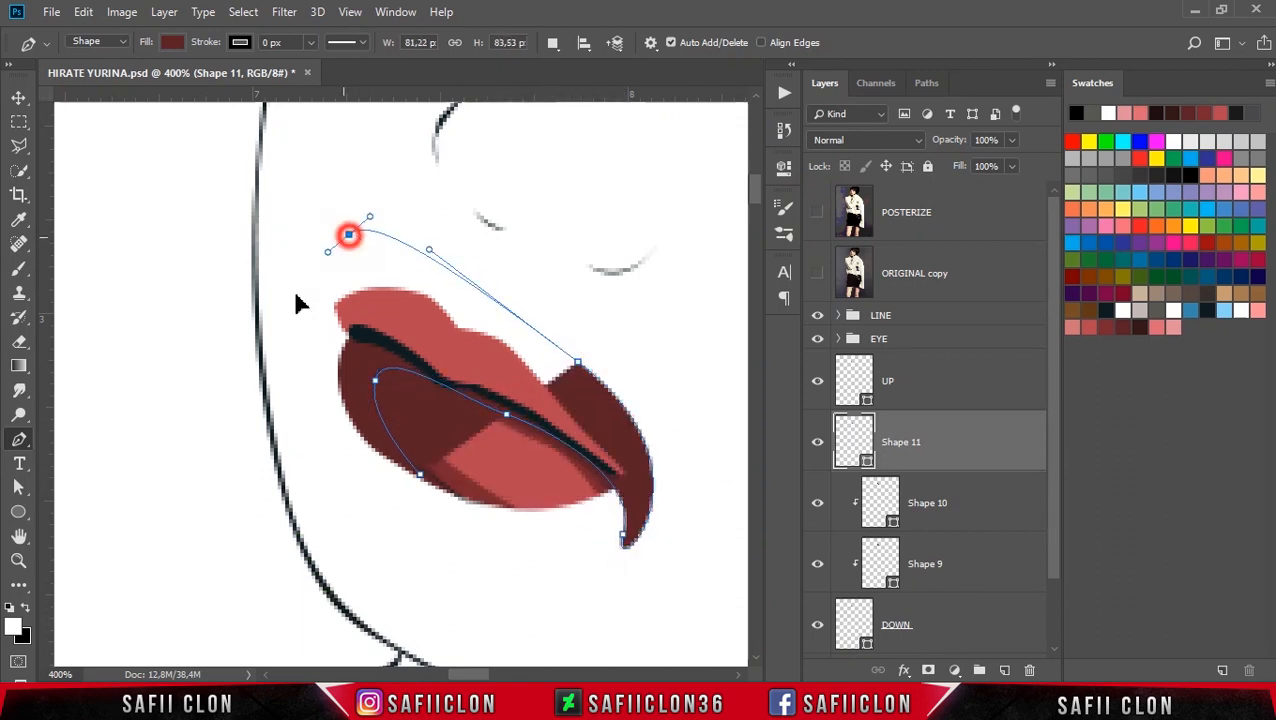
drag(296, 293, 264, 369)
drag(334, 500, 425, 547)
click(480, 541)
click(420, 474)
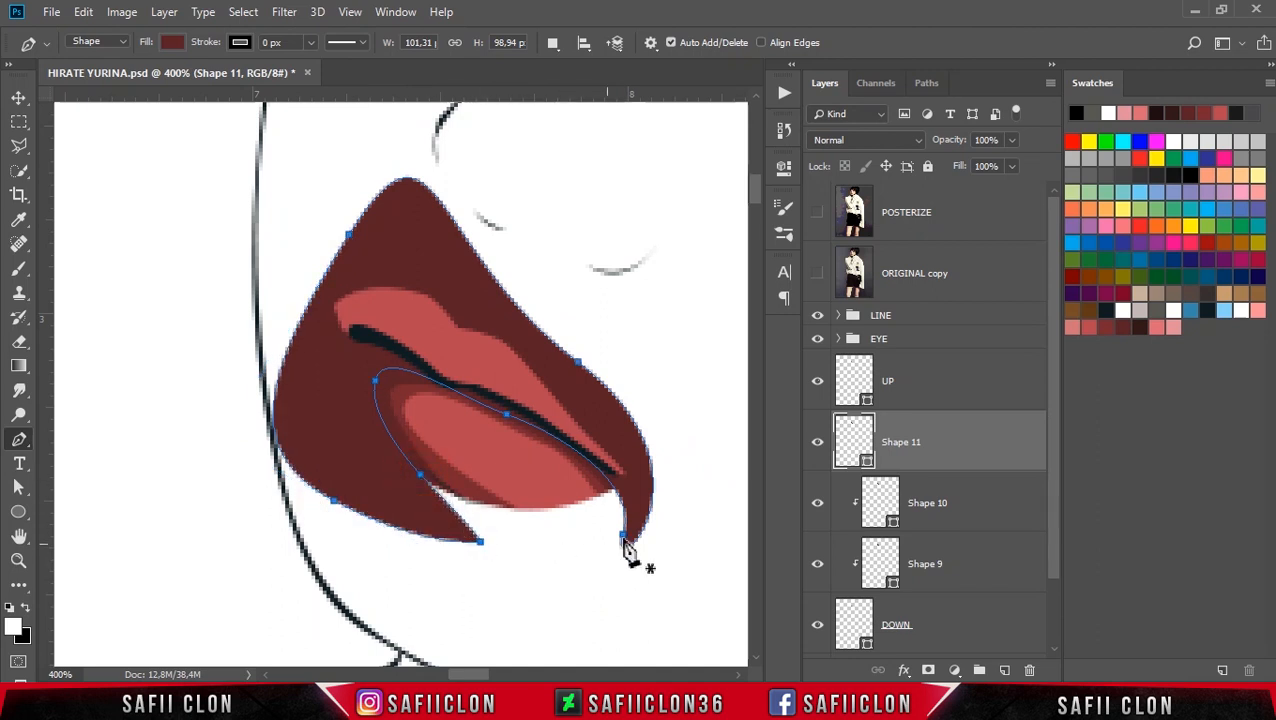
Set the third shading shape's fill to swatch 592026 and clip it to the DOWN layer.
double_click(866, 458)
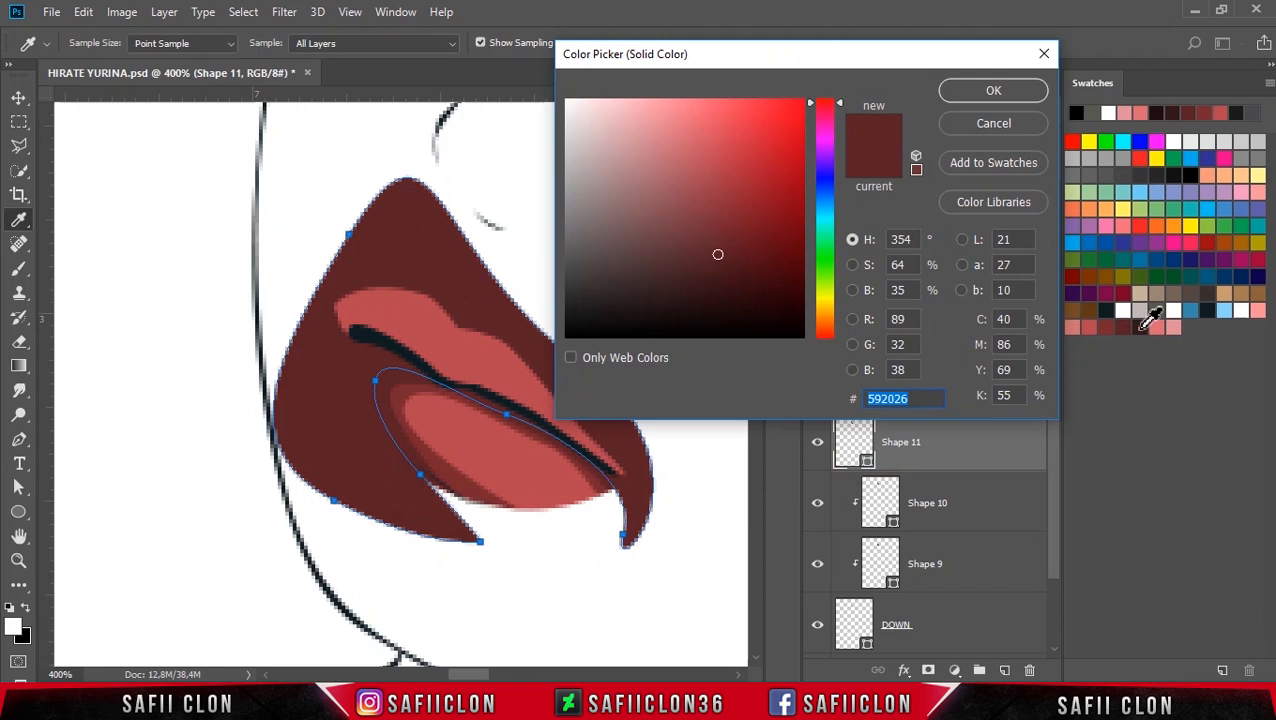
click(1146, 324)
click(1126, 324)
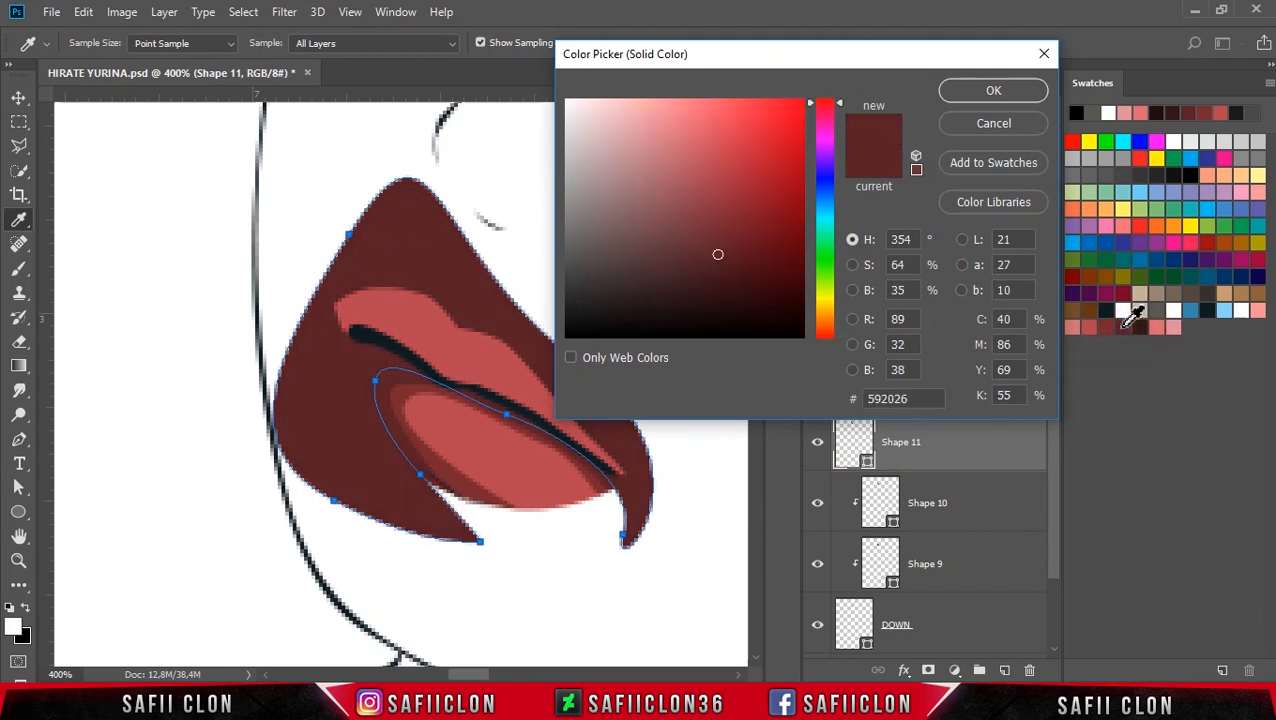
drag(907, 398, 835, 400)
click(993, 91)
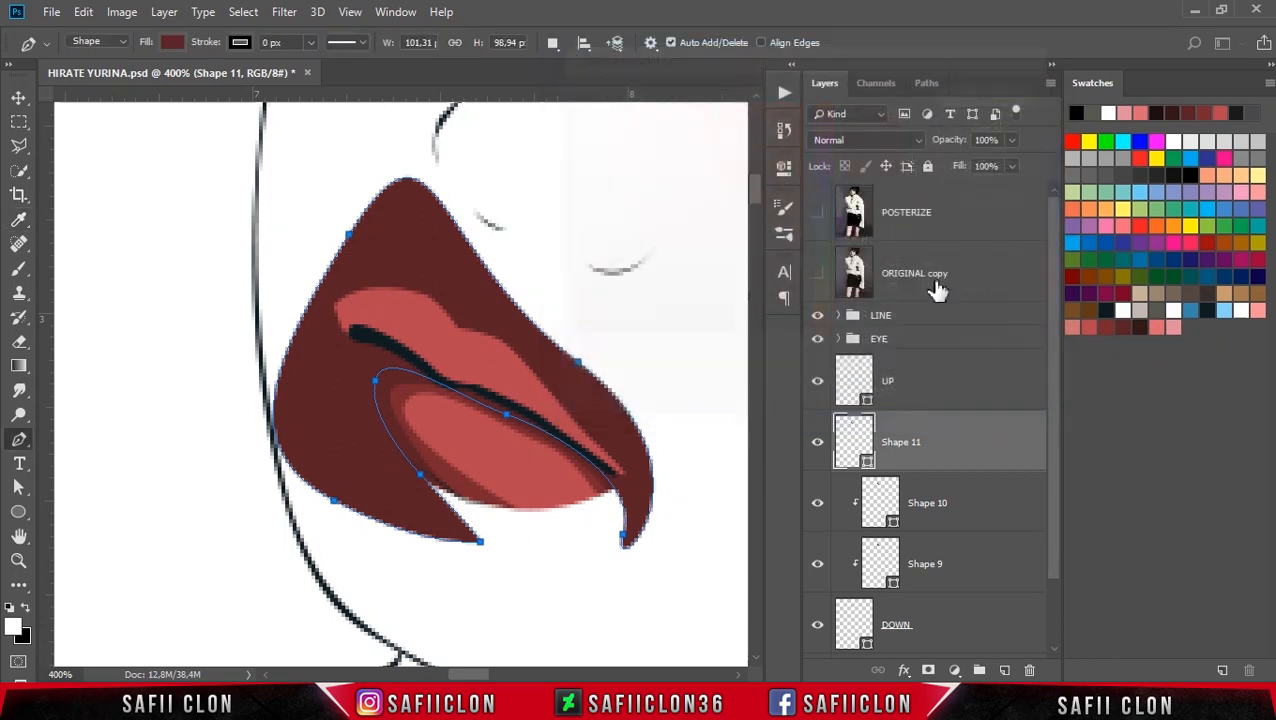
right_click(952, 449)
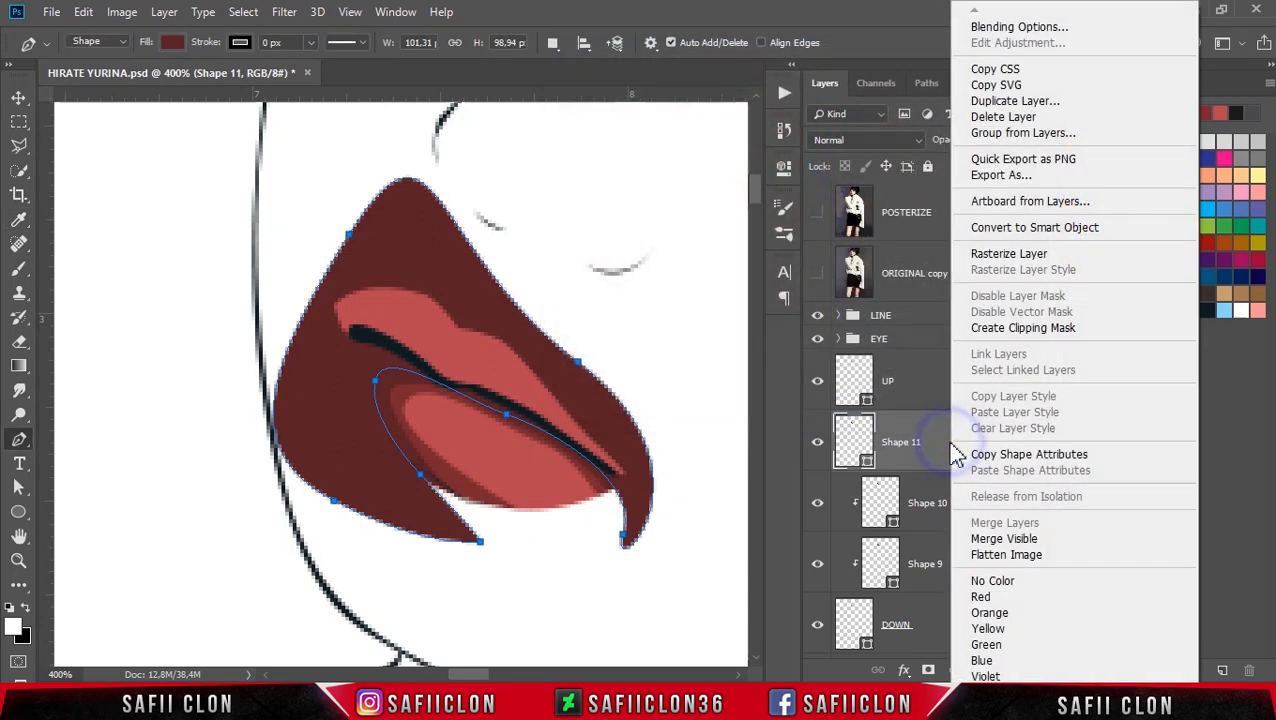
click(1020, 329)
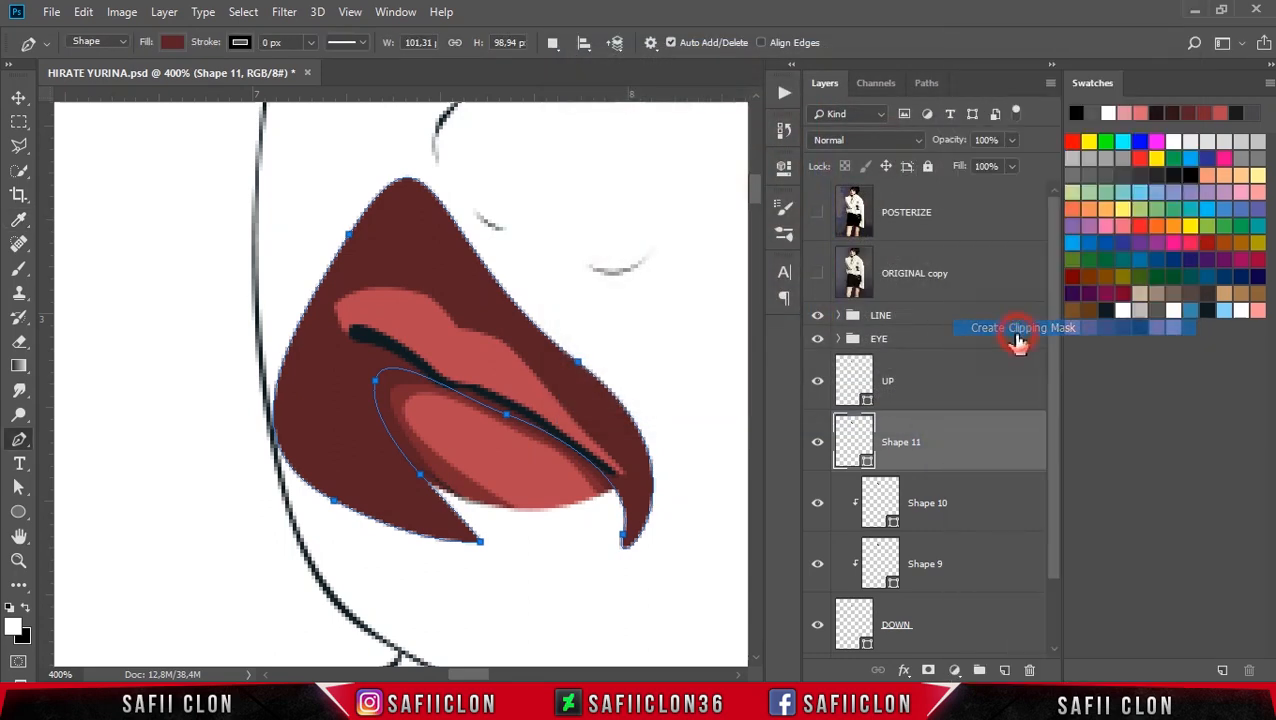
Recolor the middle shading layer, Shape 10, with the dark red swatch 79282f.
click(960, 517)
double_click(892, 522)
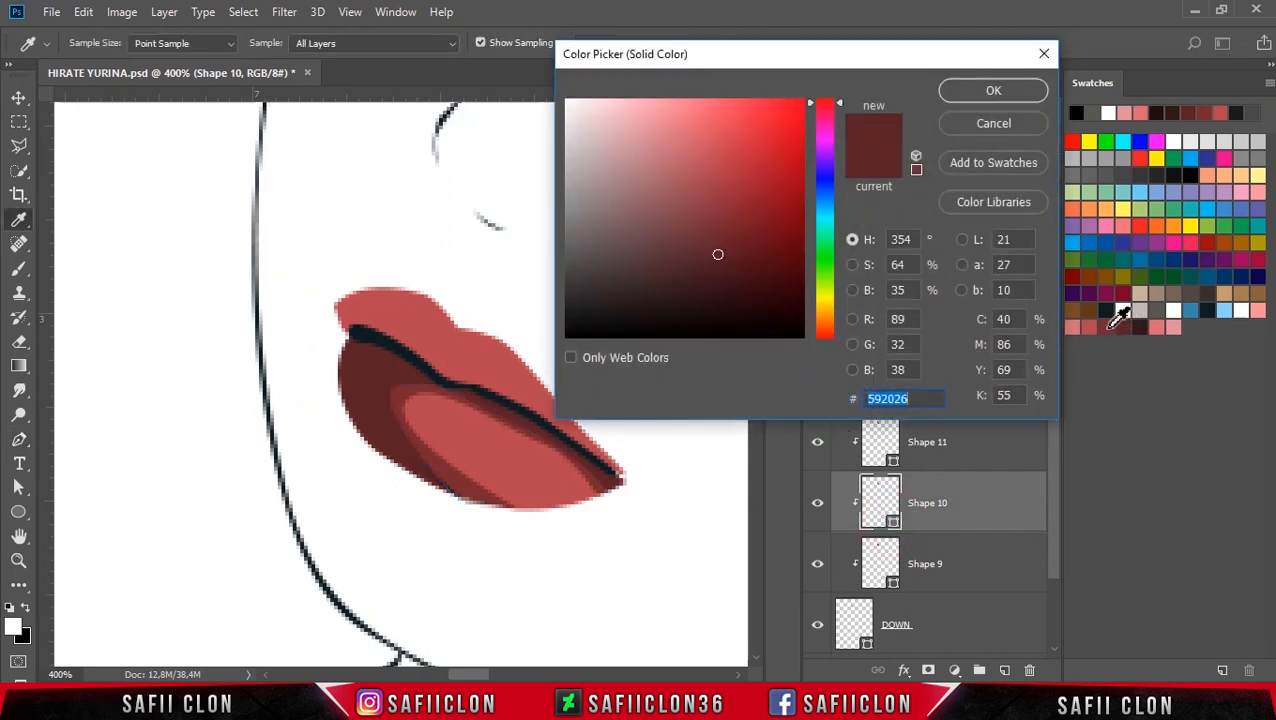
click(1117, 320)
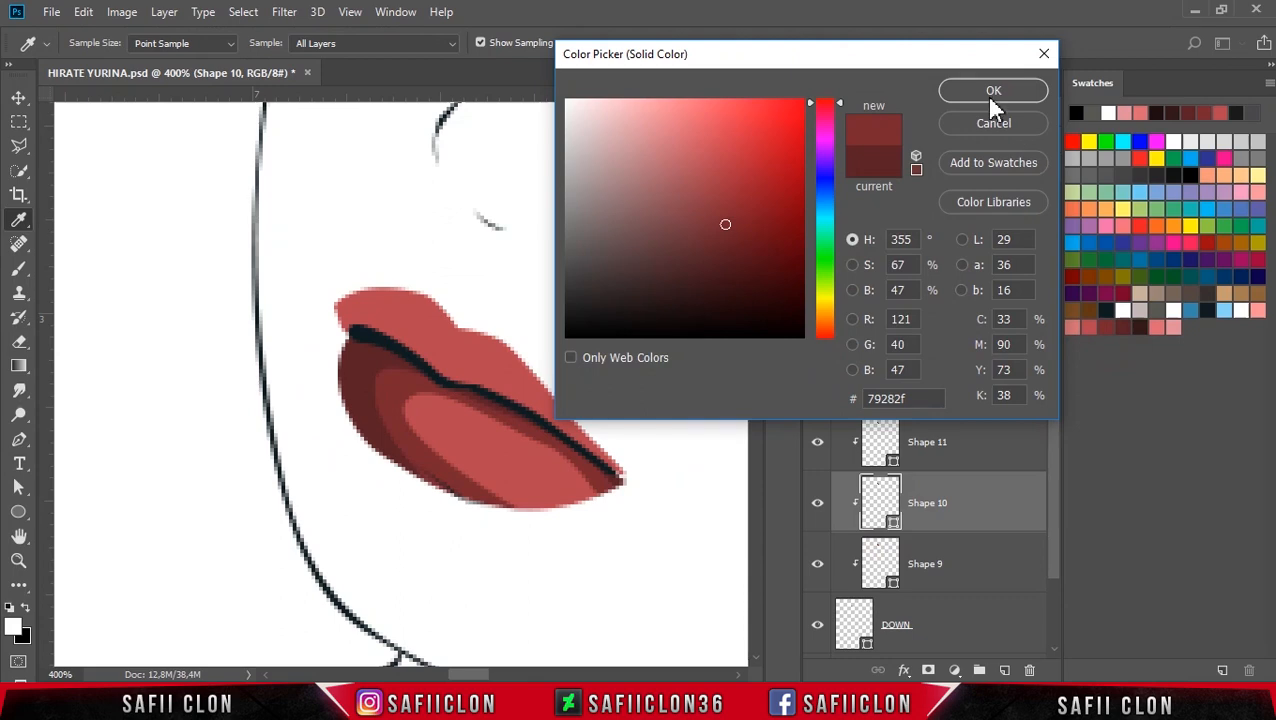
click(990, 90)
Recolor the innermost shading layer, Shape 9, with the medium red swatch b84650.
click(962, 566)
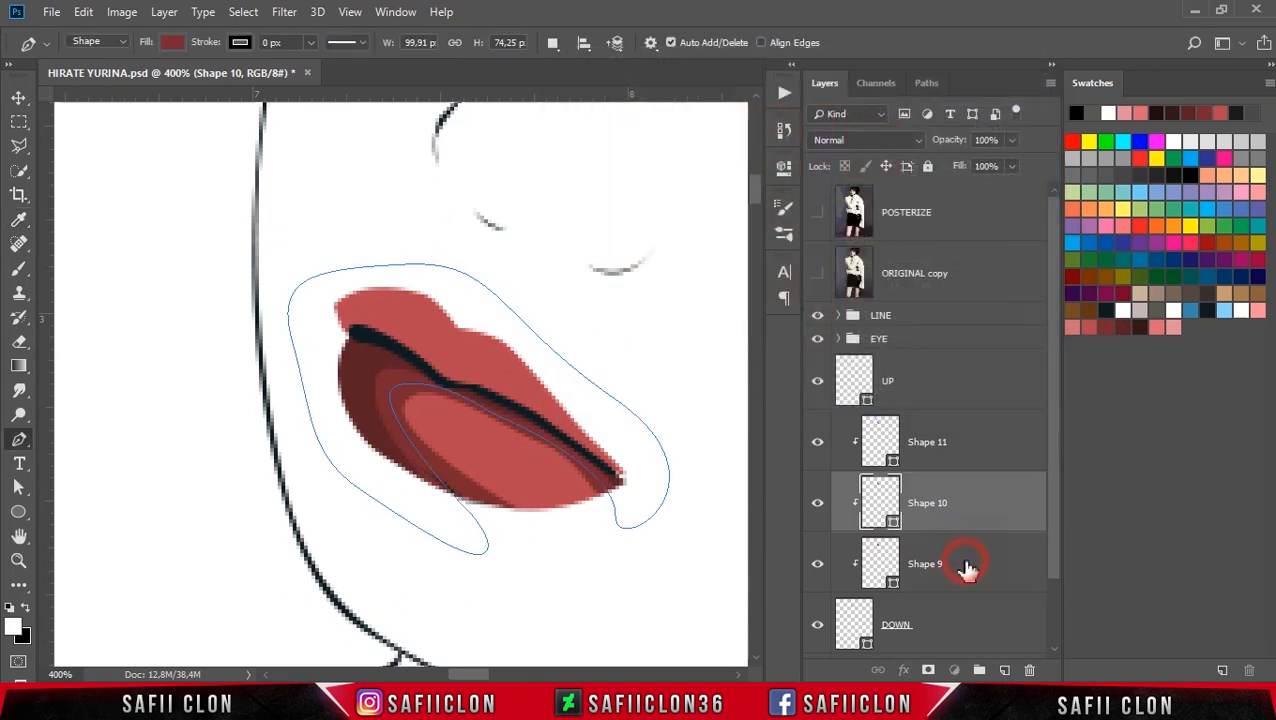
double_click(889, 575)
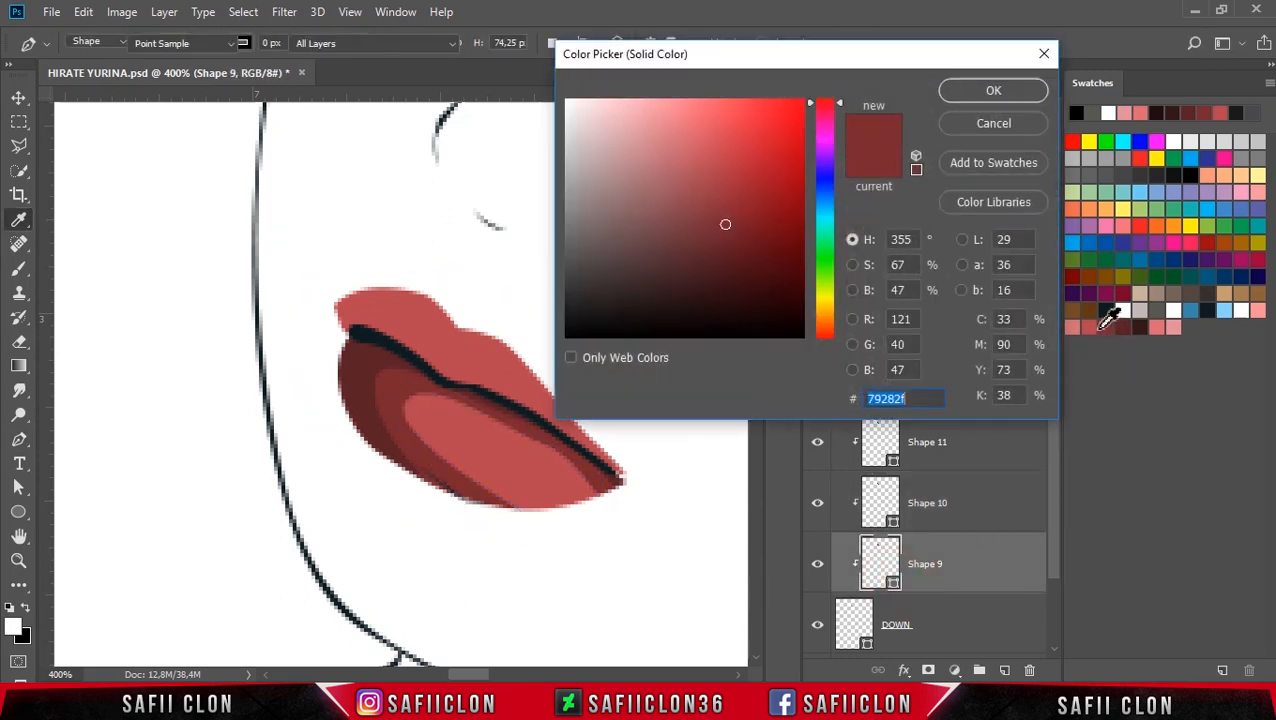
click(1095, 321)
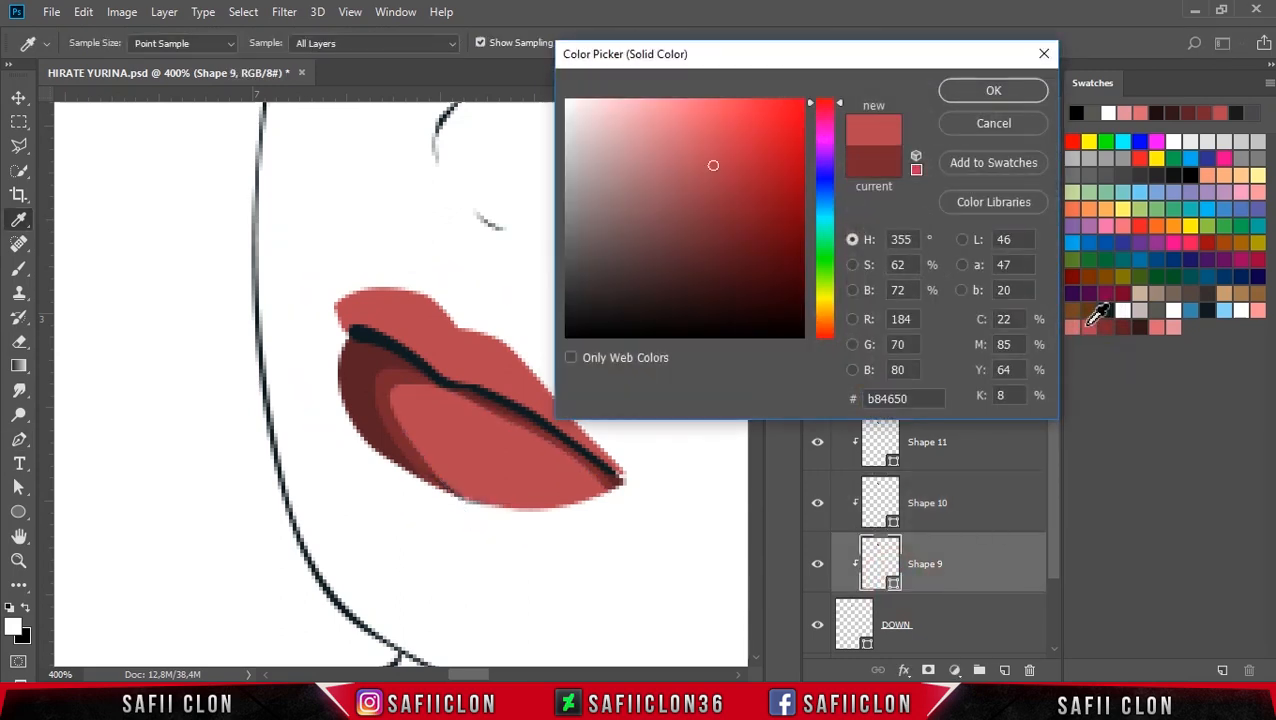
click(1000, 91)
Recolor the DOWN base lip layer with the light pink swatch dd6974.
scroll(933, 450, down, 3)
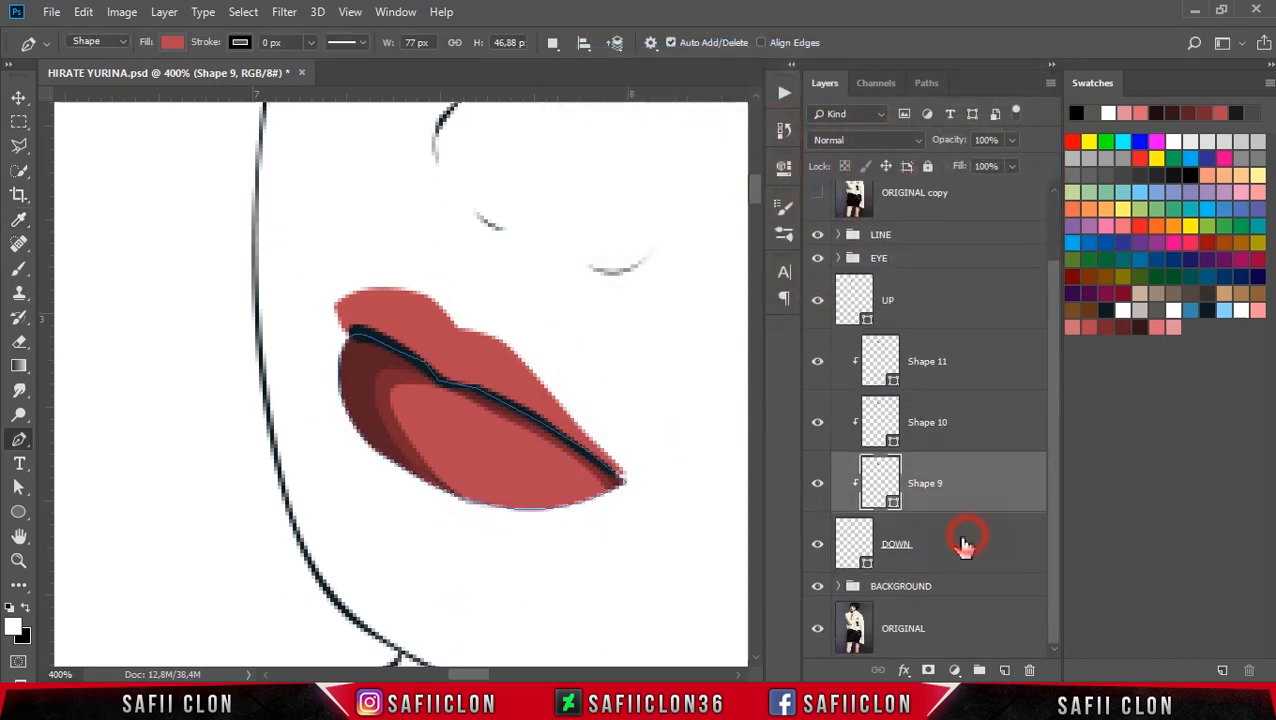
click(967, 541)
double_click(865, 563)
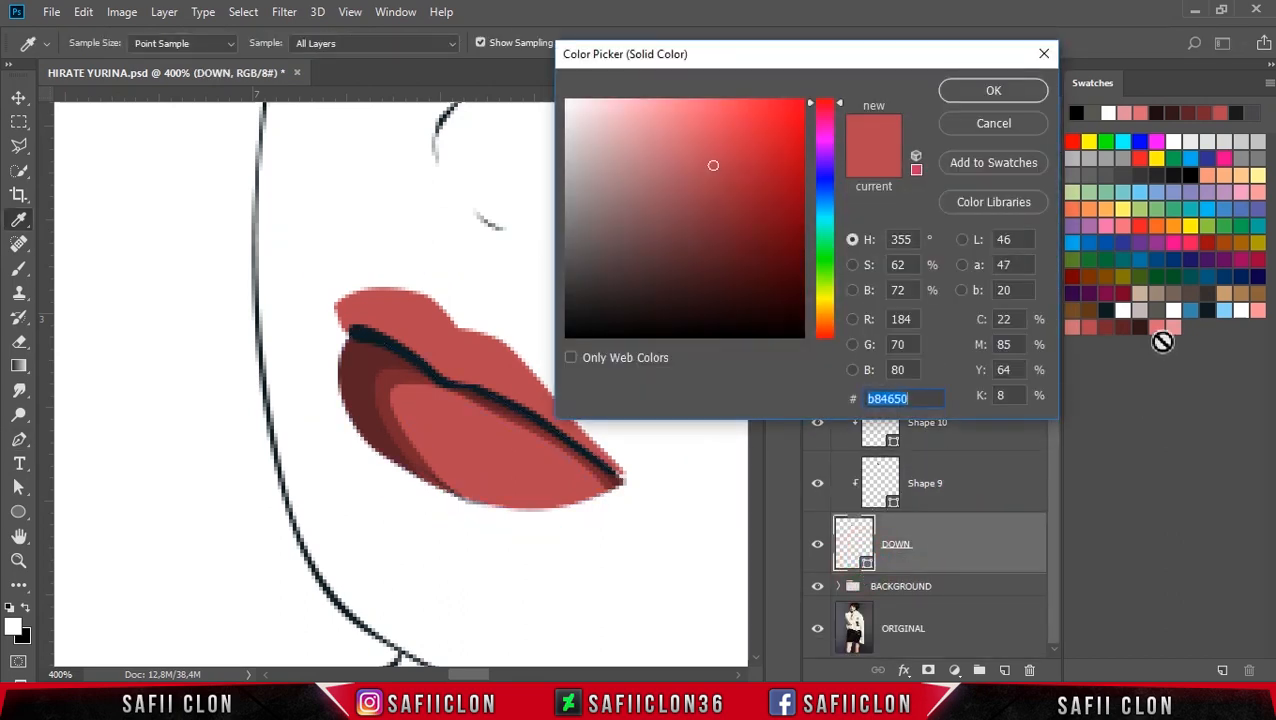
click(1158, 327)
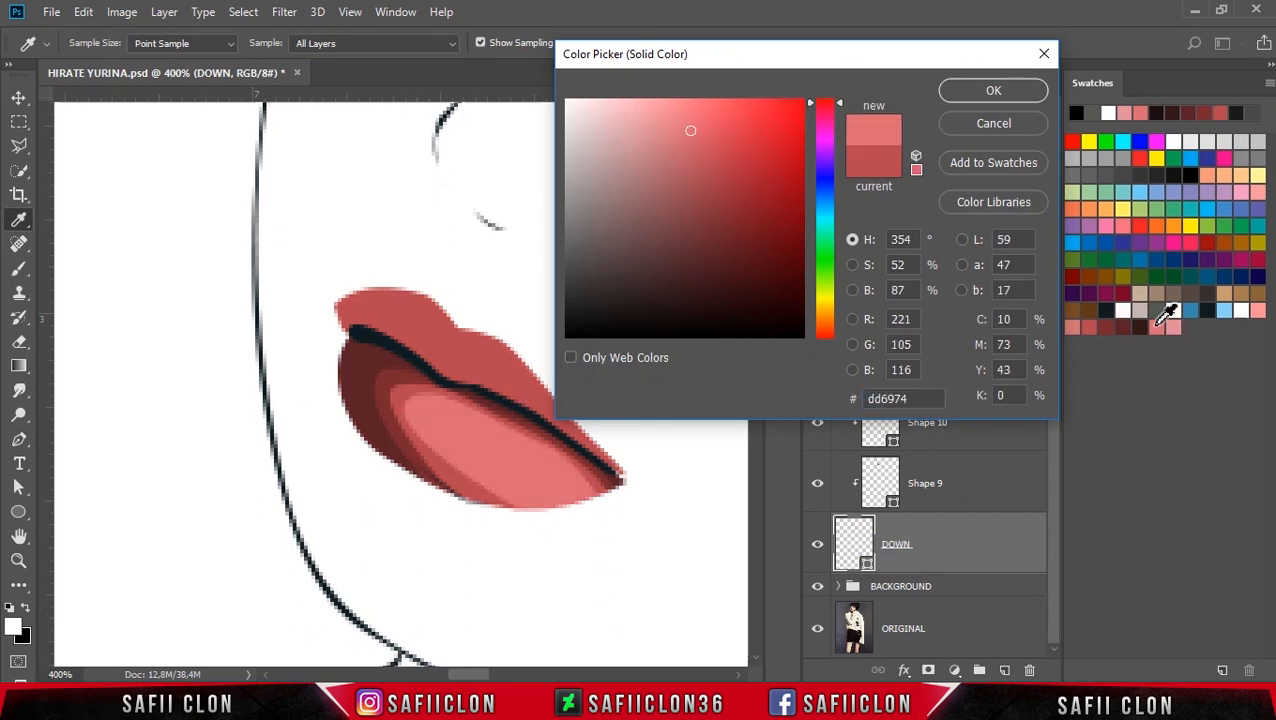
click(985, 91)
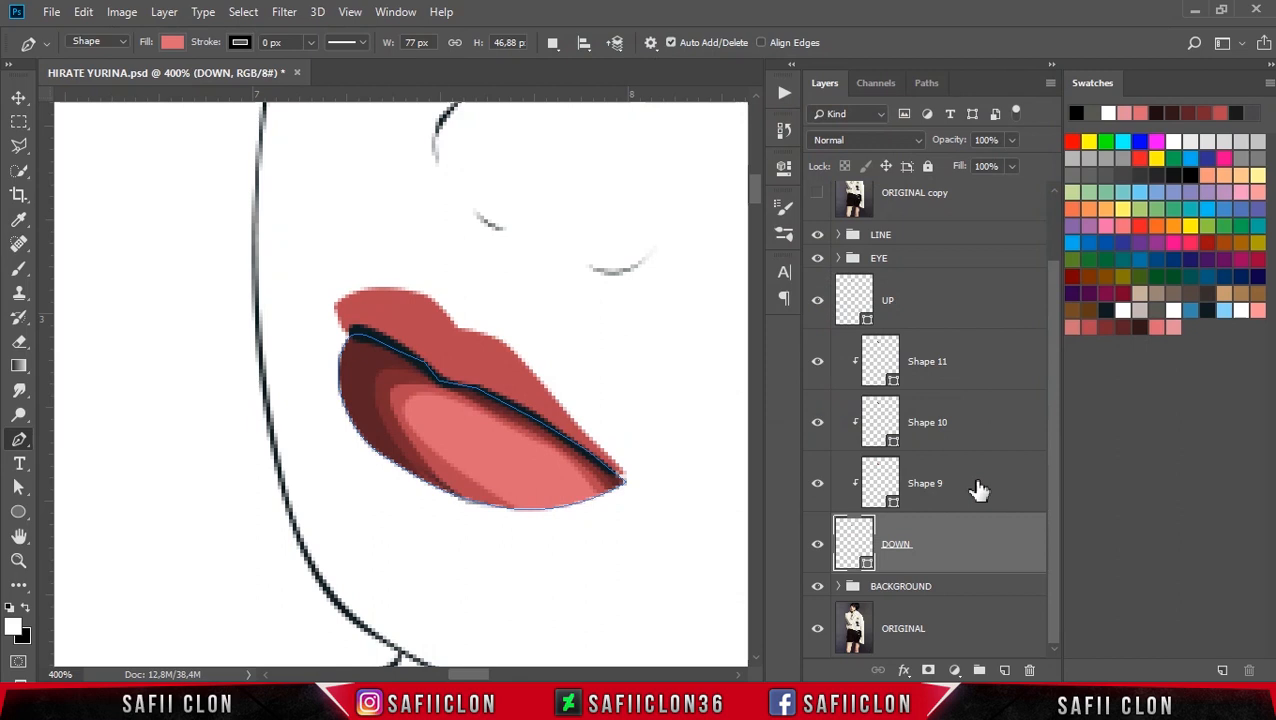
Select the Shape 11 layer and compare the lower lip with and without its shading.
click(984, 360)
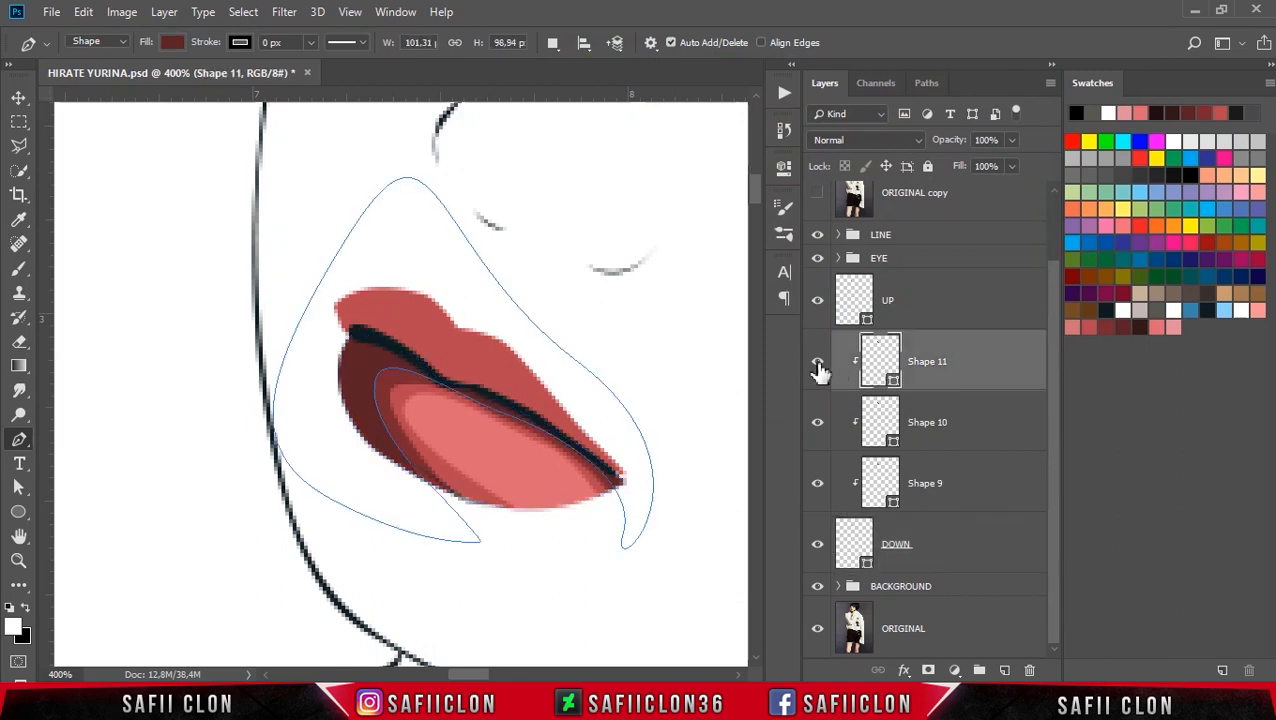
click(818, 362)
click(818, 363)
Trace a closed pen shape, about 94 by 88 px, on a new layer around the lower lip's darkest outer edge, guided by the POSTERIZE layer.
click(552, 42)
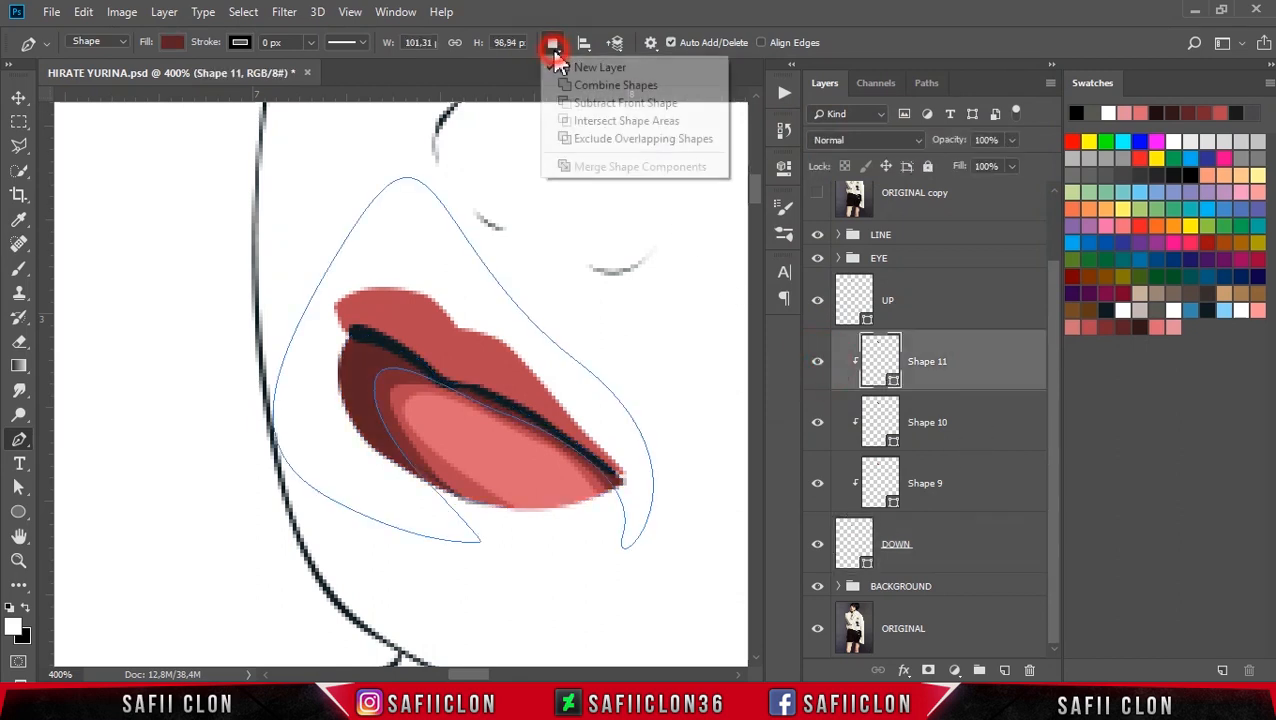
click(617, 70)
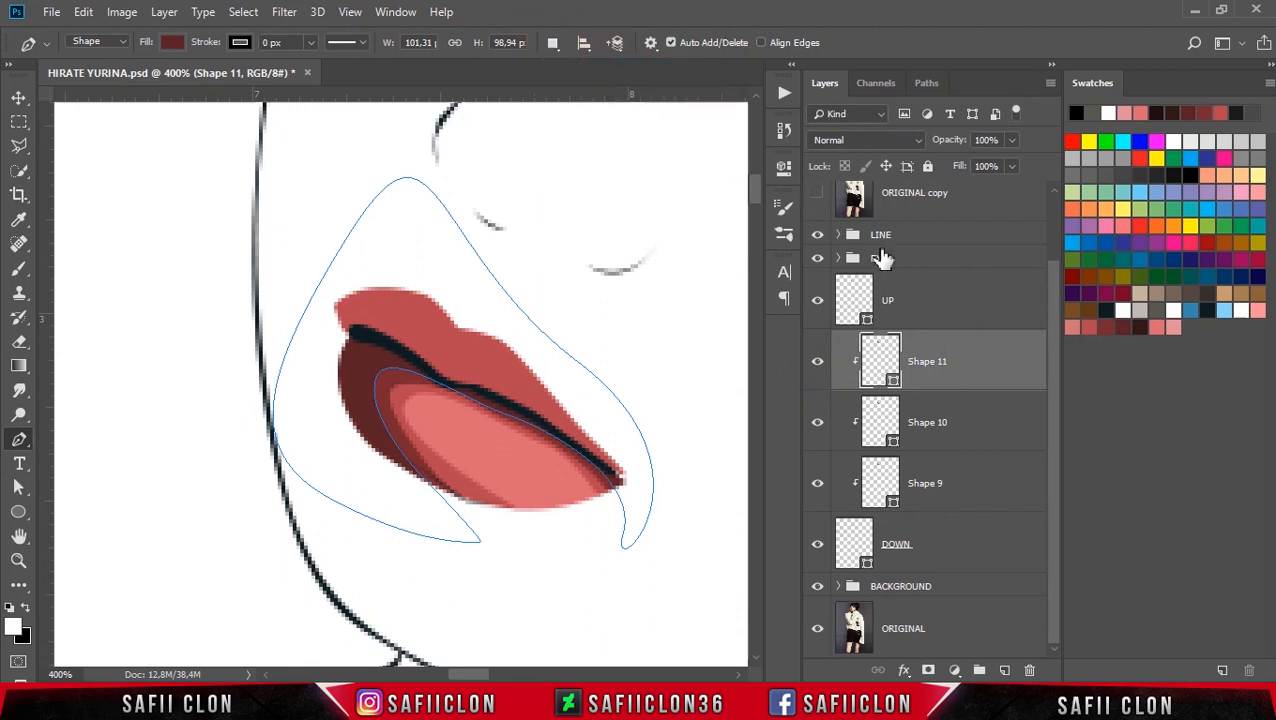
scroll(870, 255, up, 2)
click(818, 213)
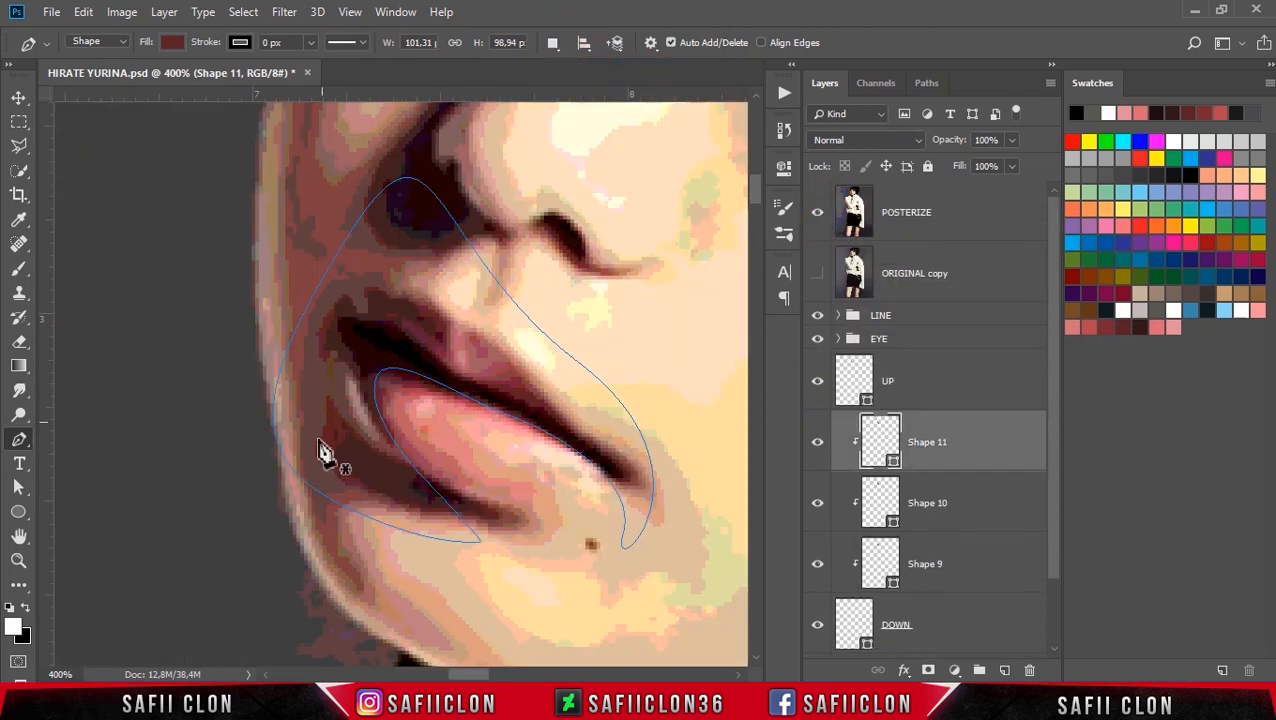
click(373, 441)
drag(372, 365, 436, 390)
click(817, 213)
drag(518, 417, 536, 441)
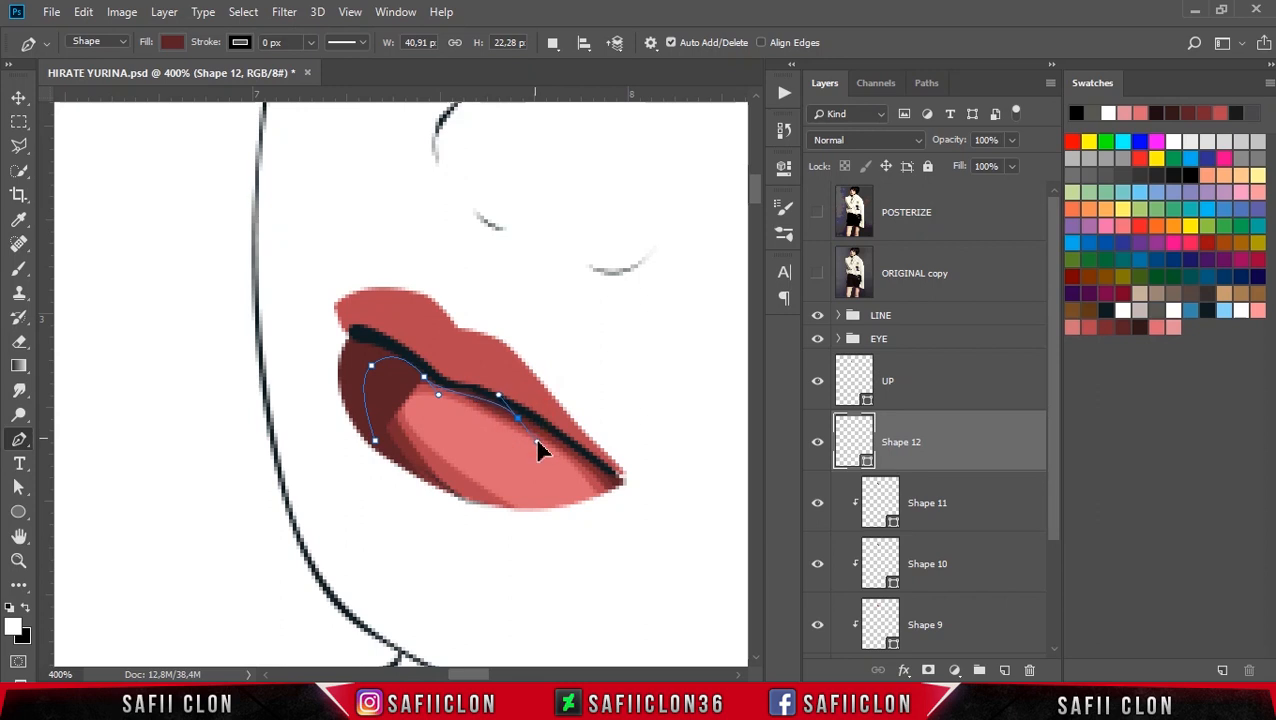
drag(633, 503, 638, 530)
drag(502, 294, 336, 222)
drag(315, 236, 297, 349)
drag(338, 489, 420, 530)
click(401, 484)
click(375, 442)
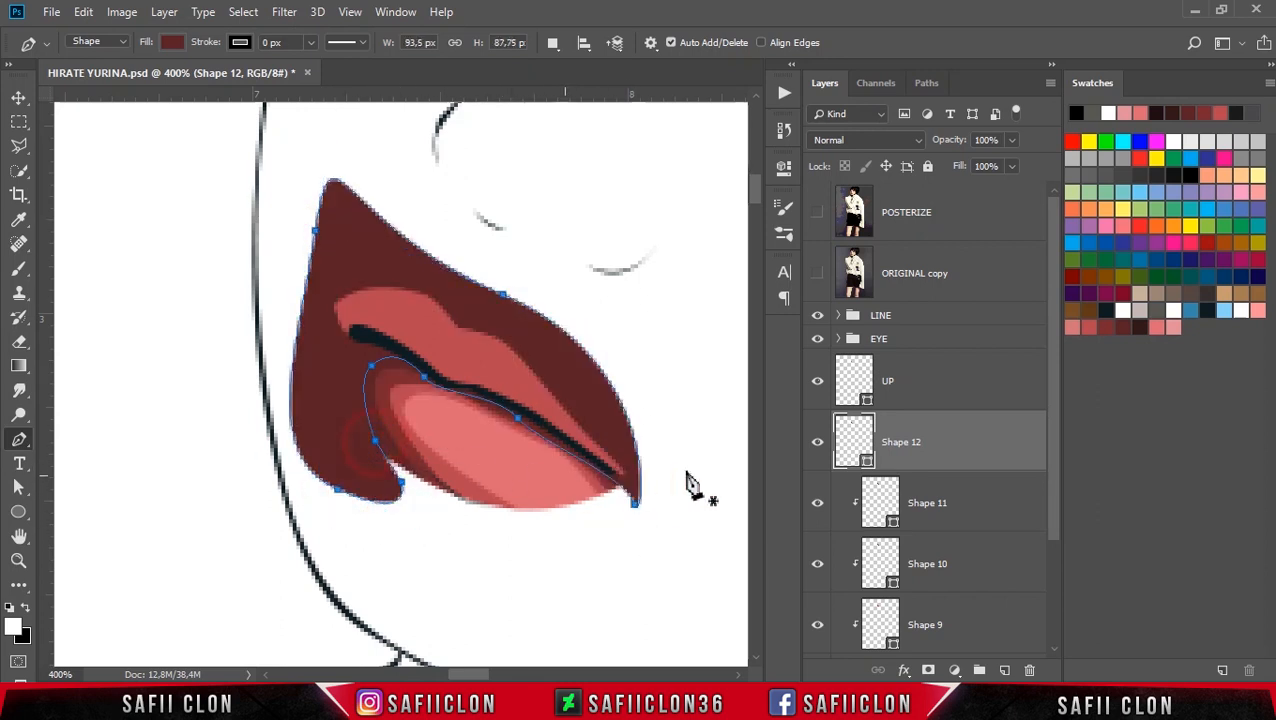
Recolor the Shape 12 layer with the very dark brown swatch 311917 and clip it to the lower lip.
double_click(856, 448)
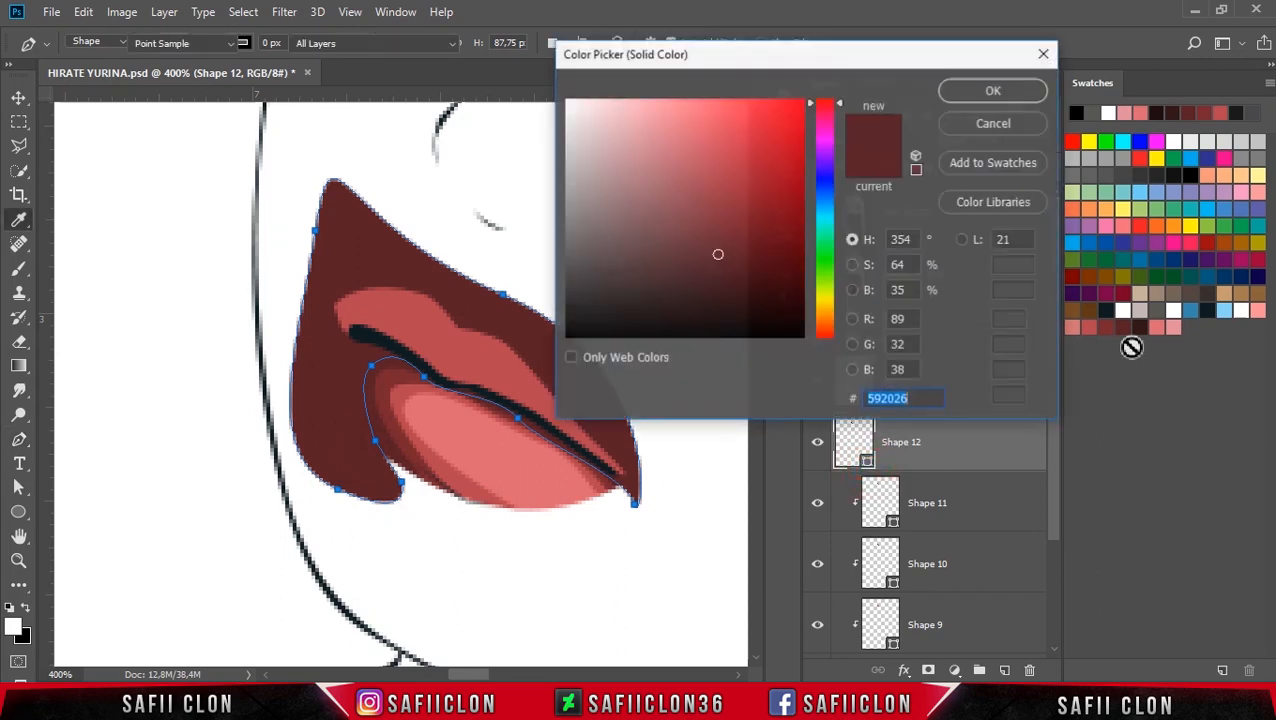
click(1146, 318)
click(988, 92)
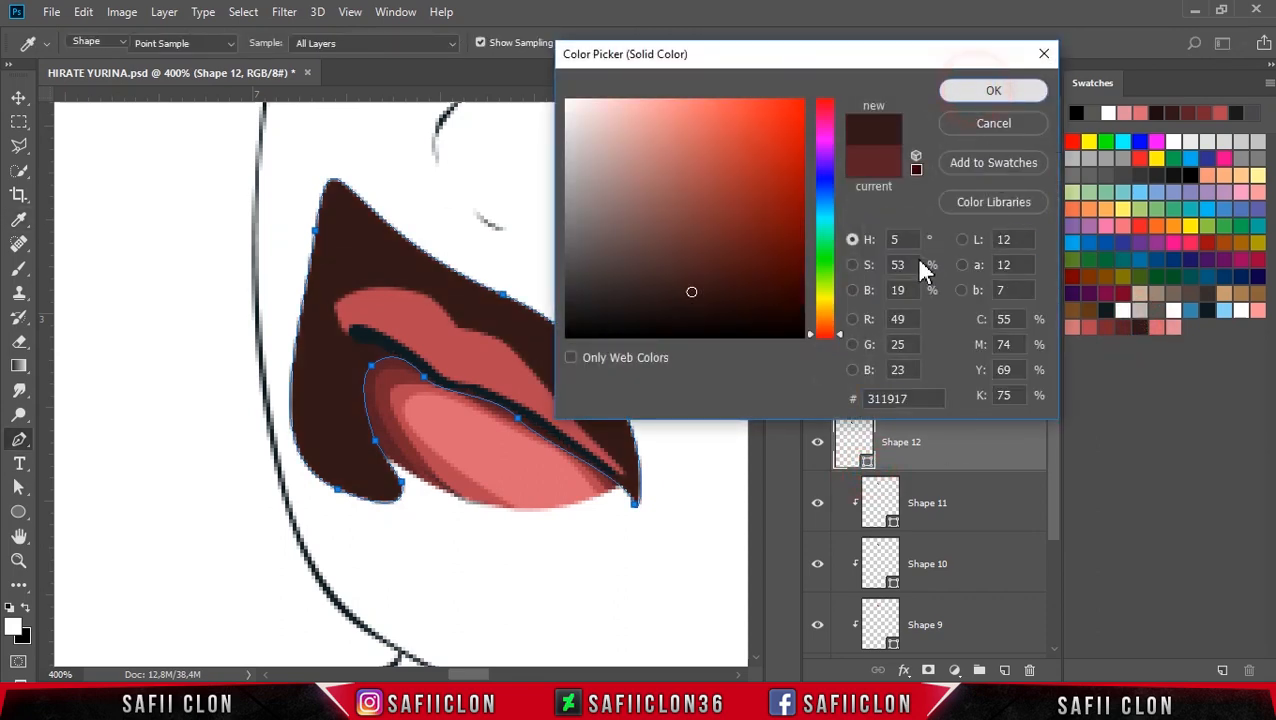
right_click(955, 458)
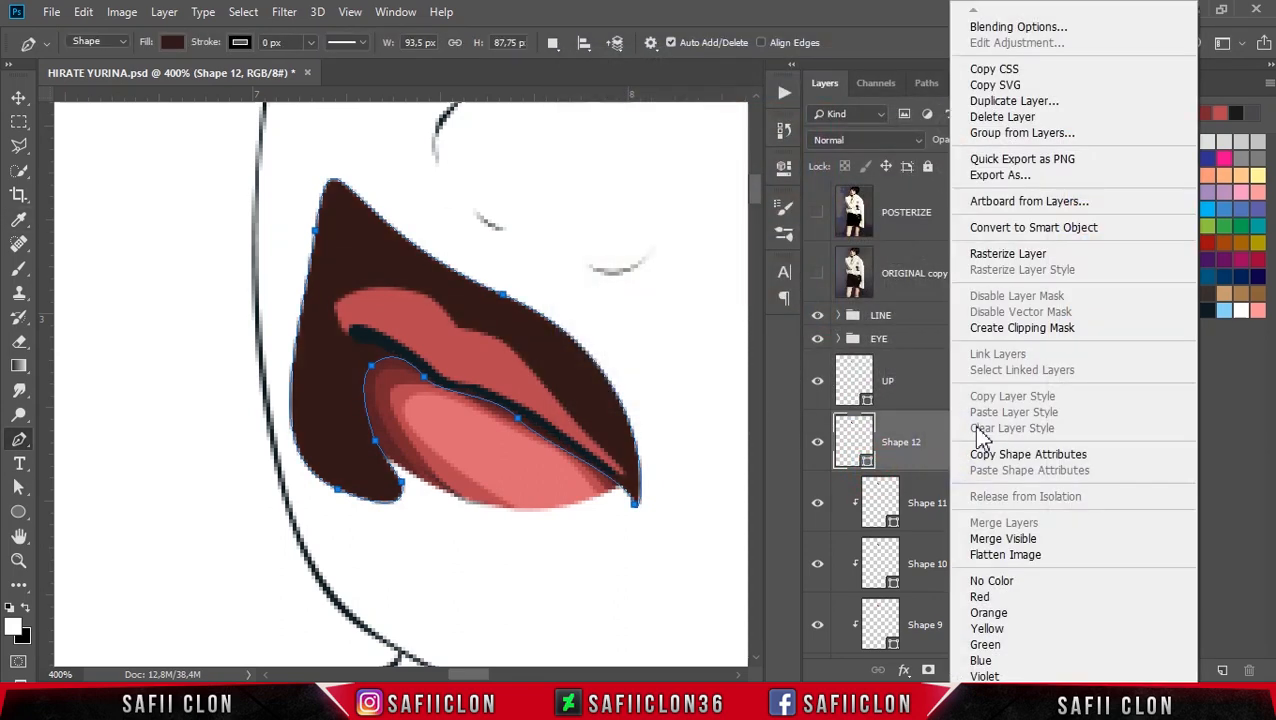
click(1024, 333)
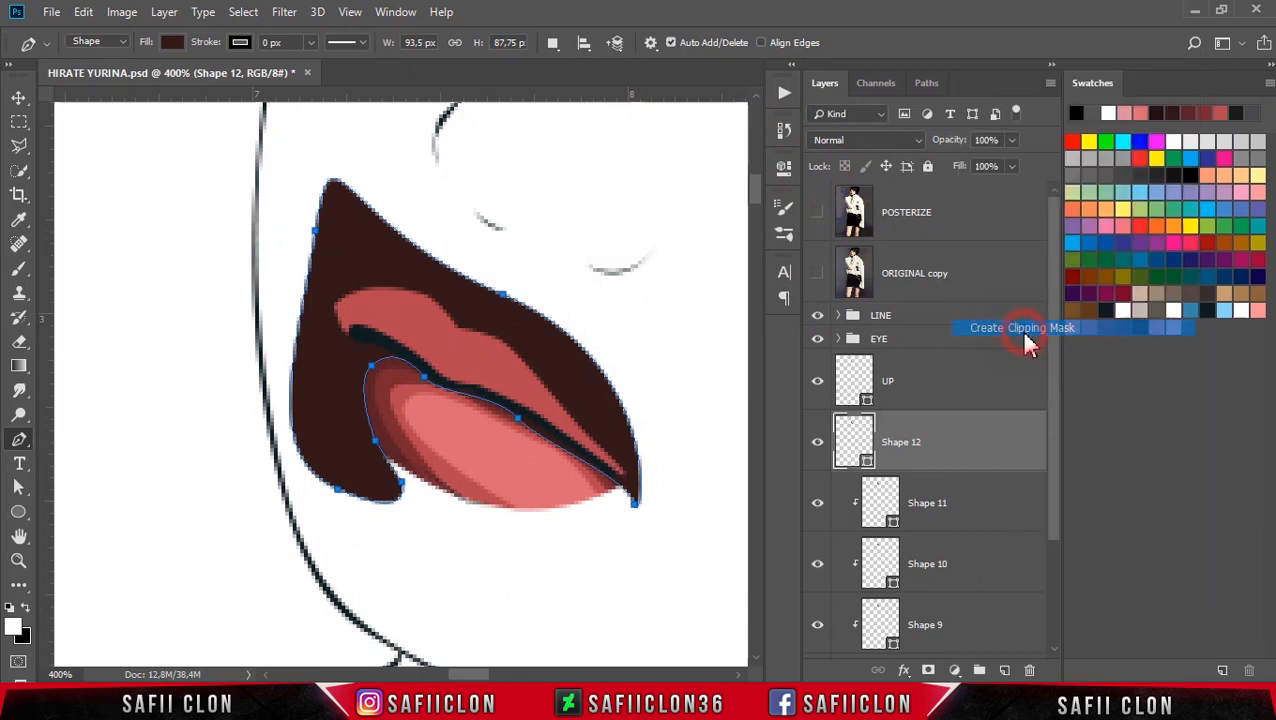
key(Return)
Examine the lower lip's shading from farther away and at close range, keeping the Shape 12 layer selected.
key(ctrl+minus)
key(ctrl+minus)
key(ctrl+minus)
key(ctrl+minus)
key(ctrl+plus)
key(ctrl+plus)
key(ctrl+plus)
click(948, 443)
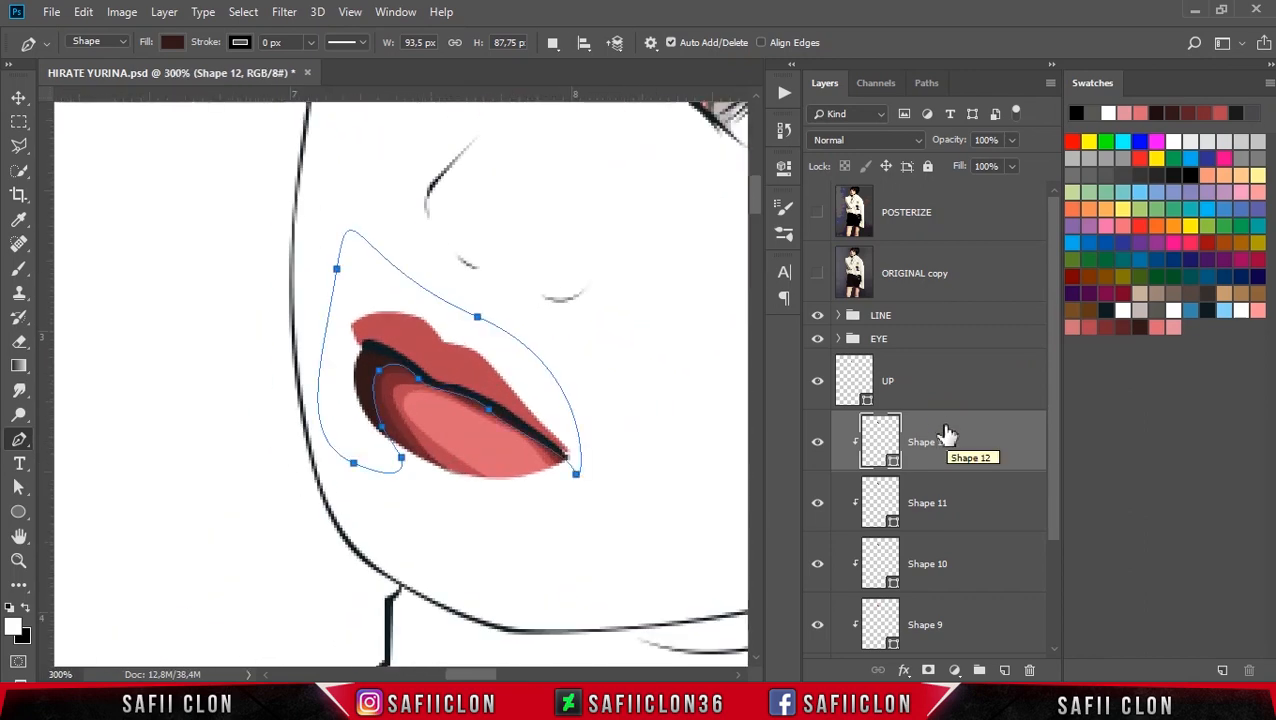
Draw a curved highlight shape above Shape 12 over the middle of the lower lip, extending below its edge, using the POSTERIZE layer as reference.
click(818, 213)
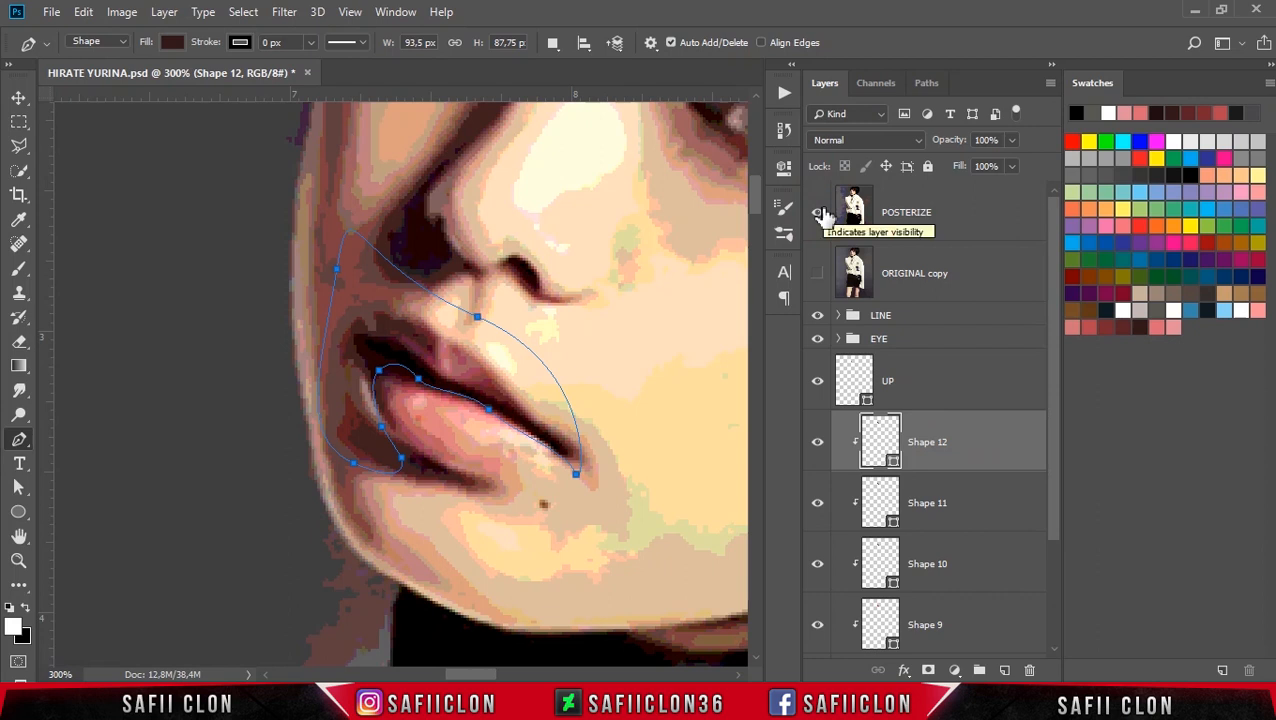
scroll(898, 510, down, 2)
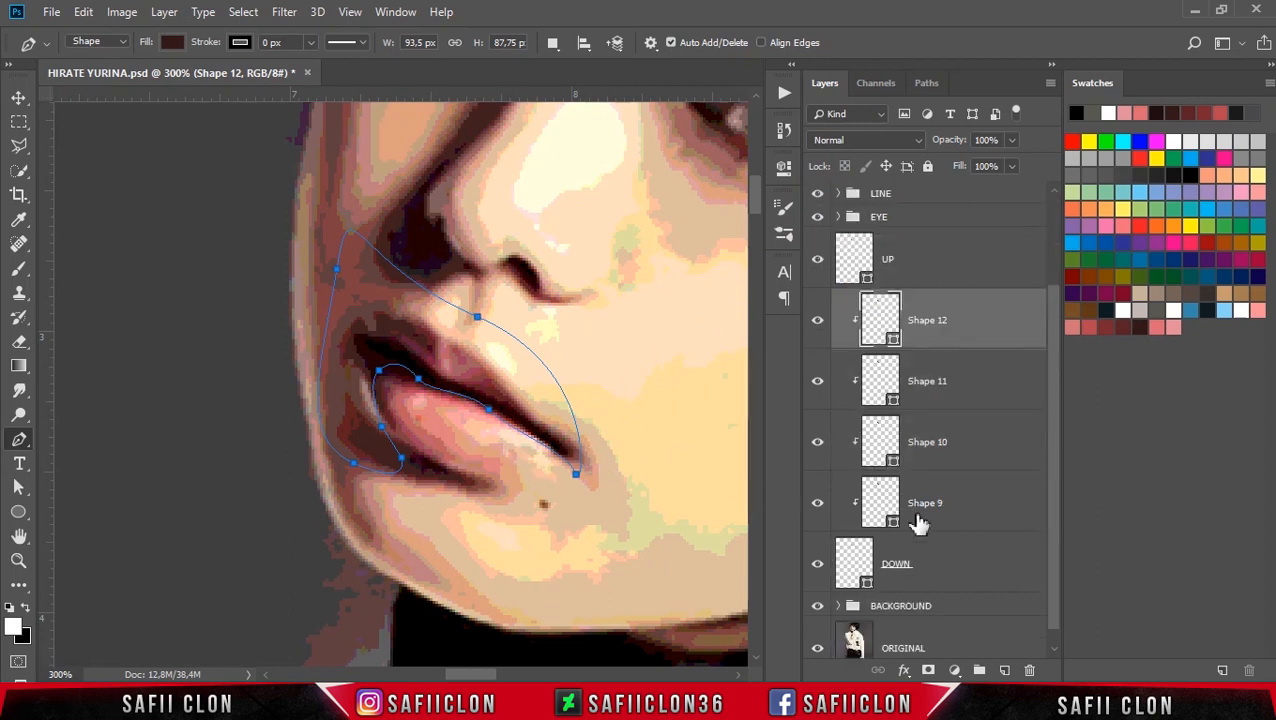
click(958, 512)
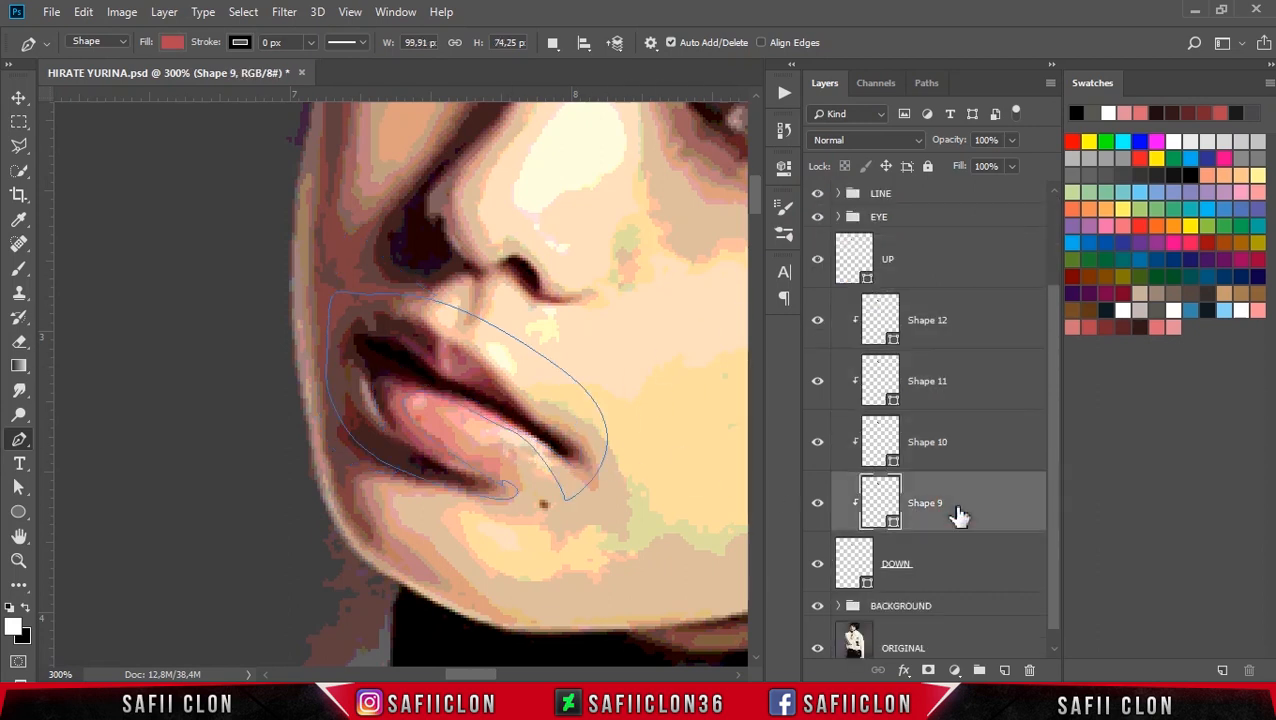
click(981, 318)
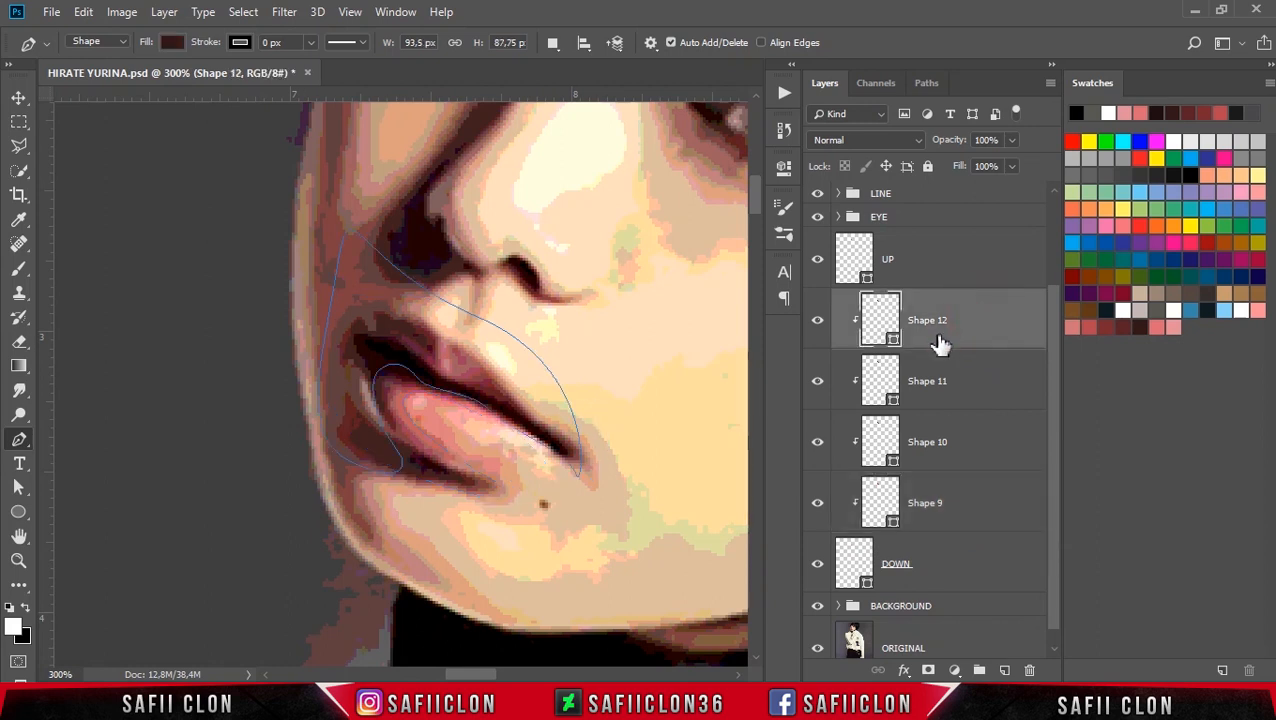
click(514, 463)
drag(438, 415, 432, 373)
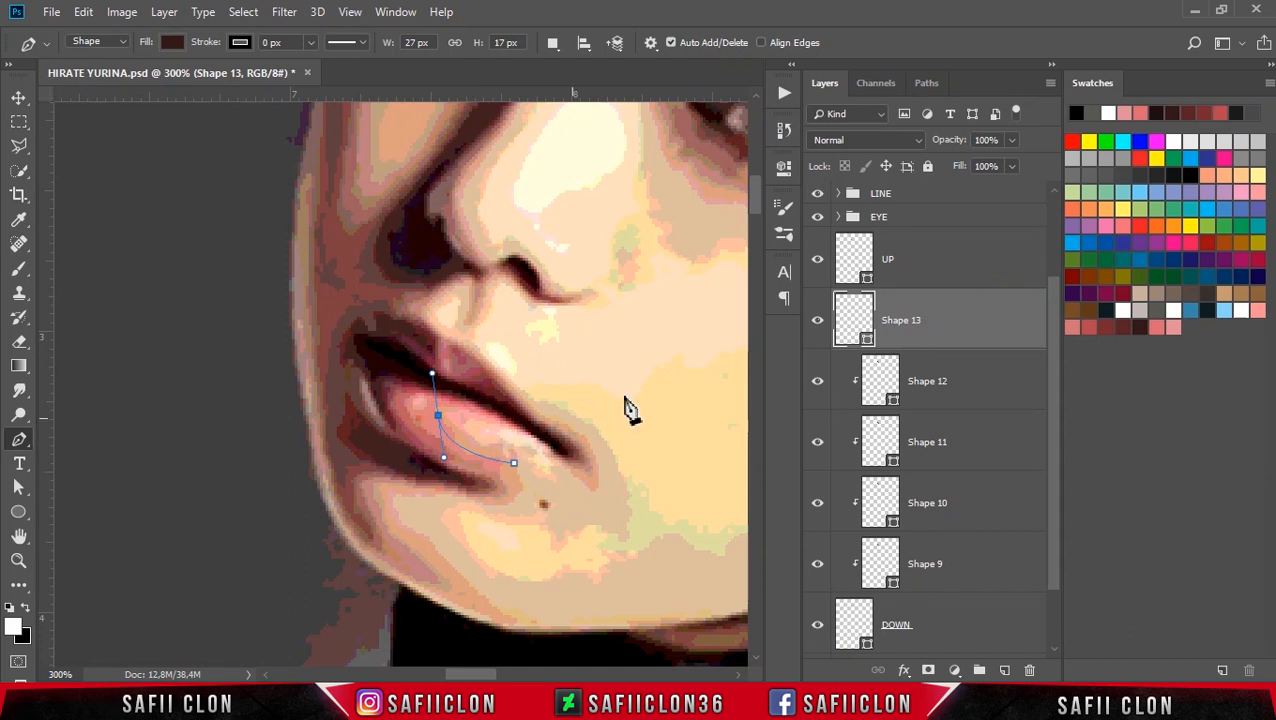
scroll(845, 264, up, 3)
click(817, 212)
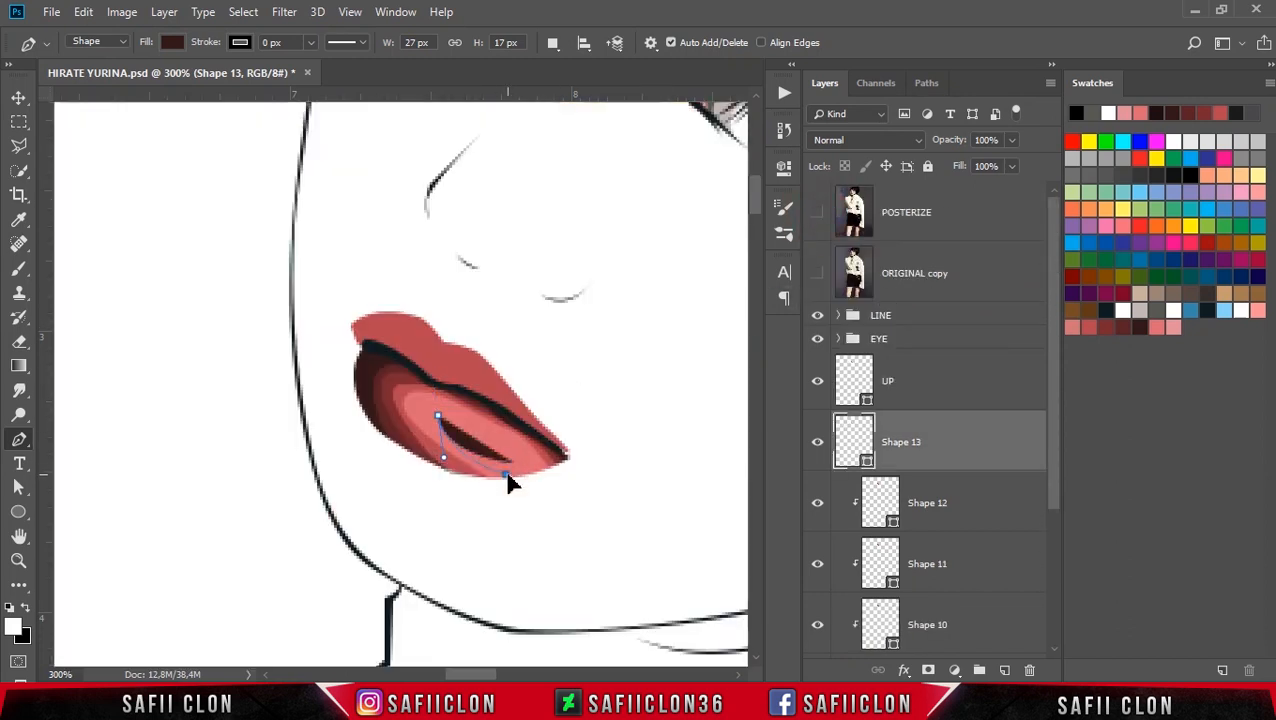
drag(438, 415, 430, 412)
drag(522, 454, 532, 473)
click(532, 472)
drag(544, 521, 528, 561)
click(496, 477)
Adjust the highlight shape's anchor points to fit the lower lip, making the shape about 47 by 47 px.
drag(530, 455, 531, 454)
drag(430, 412, 424, 409)
drag(498, 484, 675, 521)
Clip the Shape 13 highlight to the lower lip and recolor it light pink e28e9b.
right_click(958, 437)
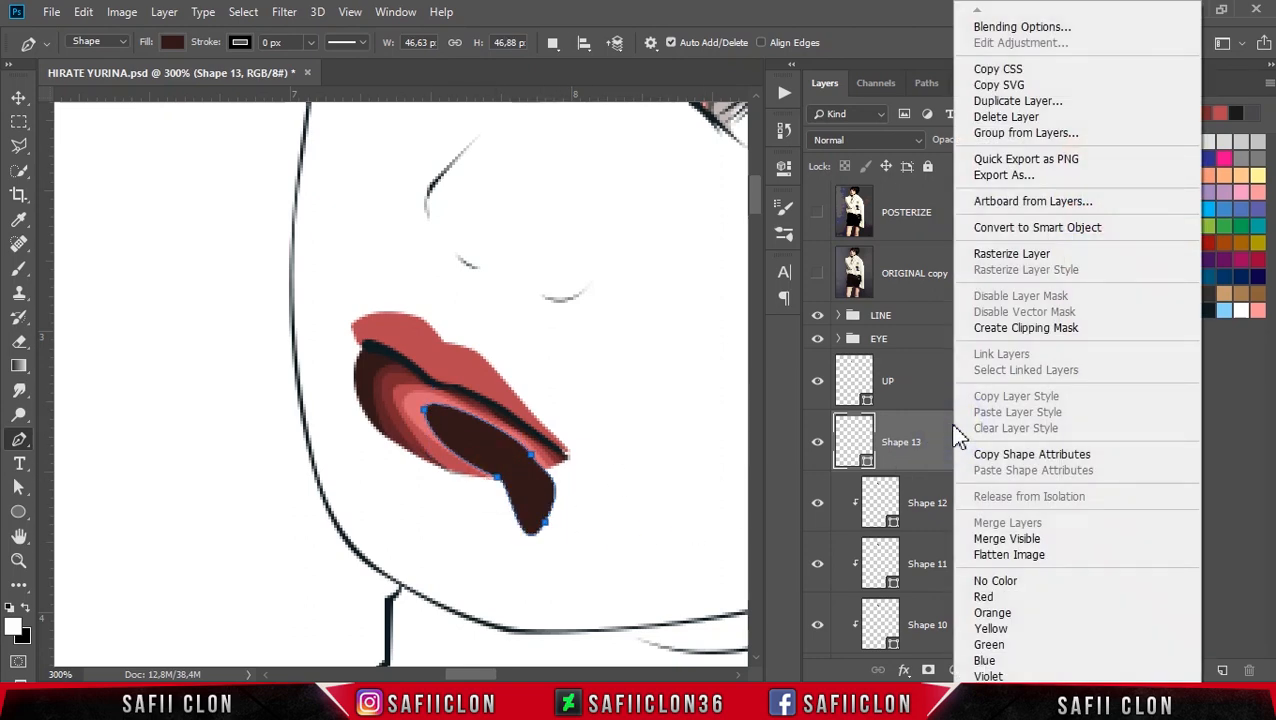
click(1020, 329)
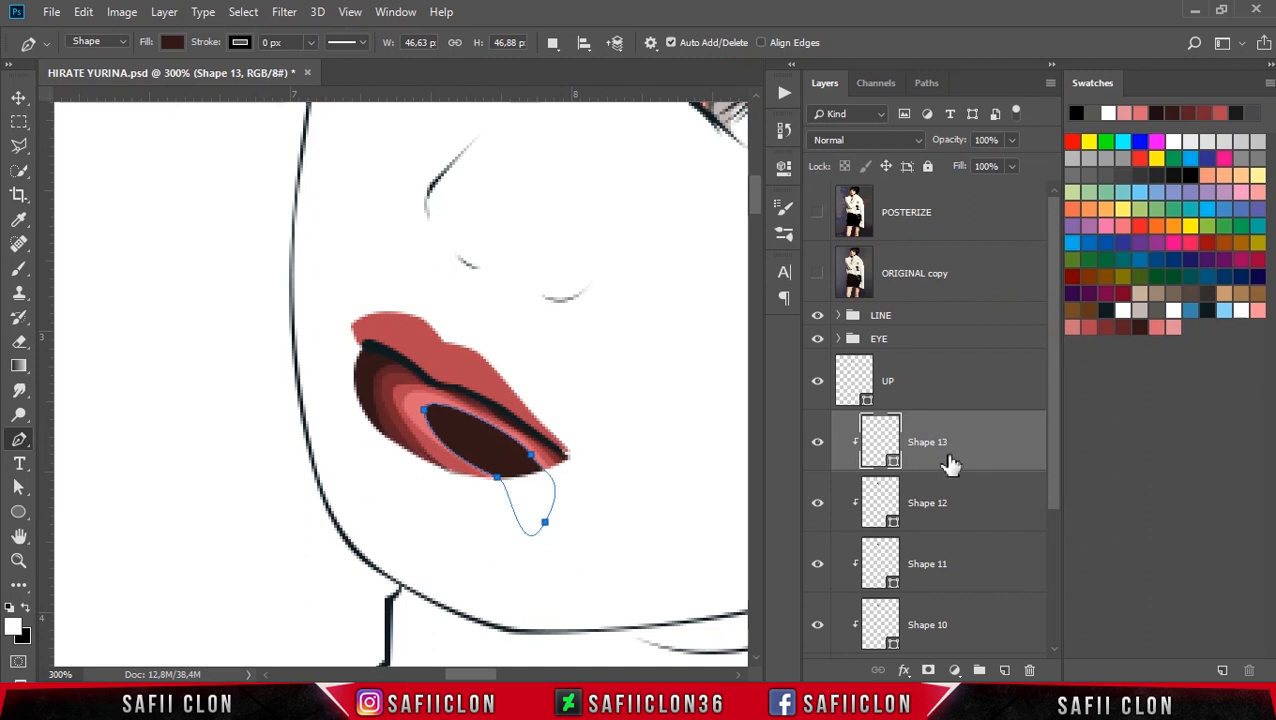
double_click(893, 462)
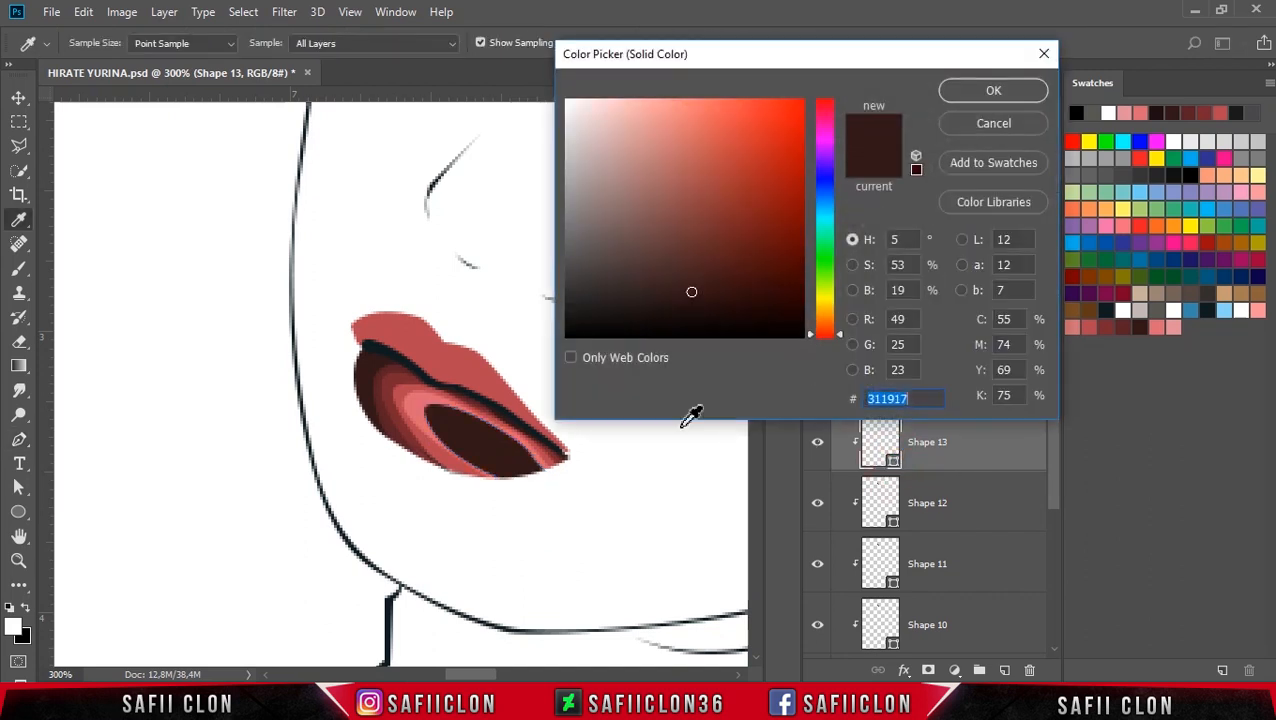
click(444, 392)
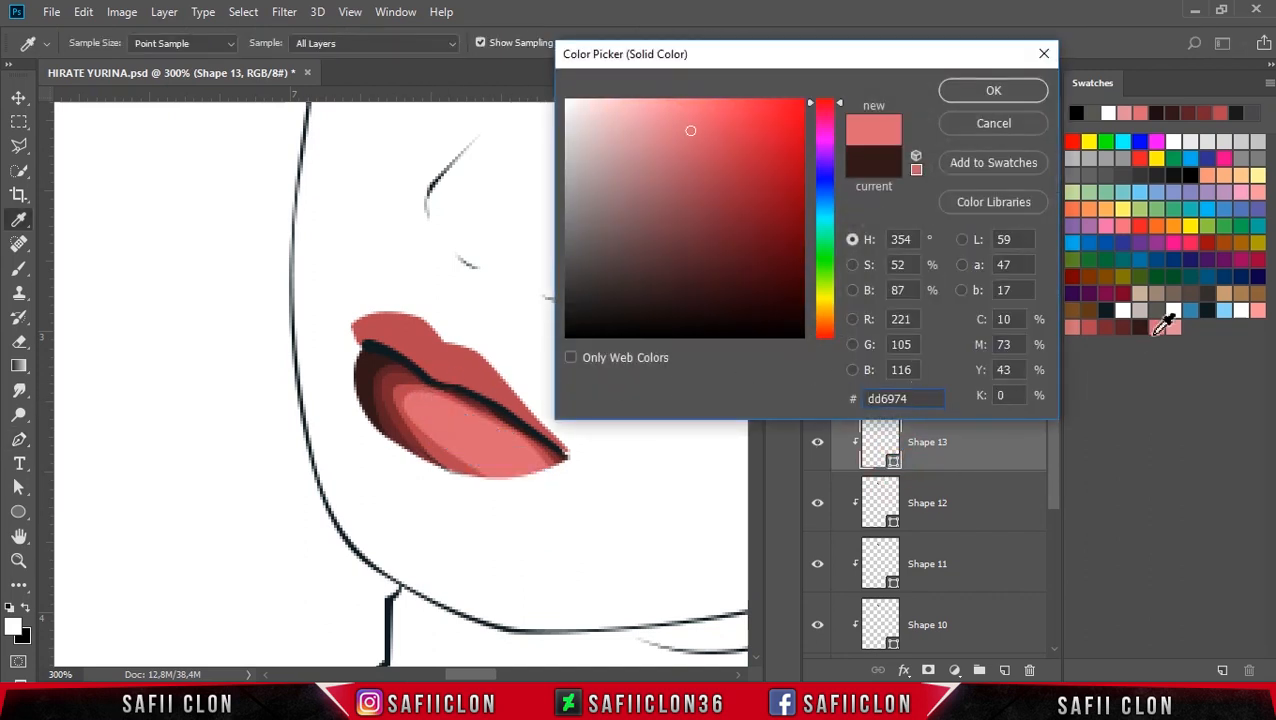
click(654, 126)
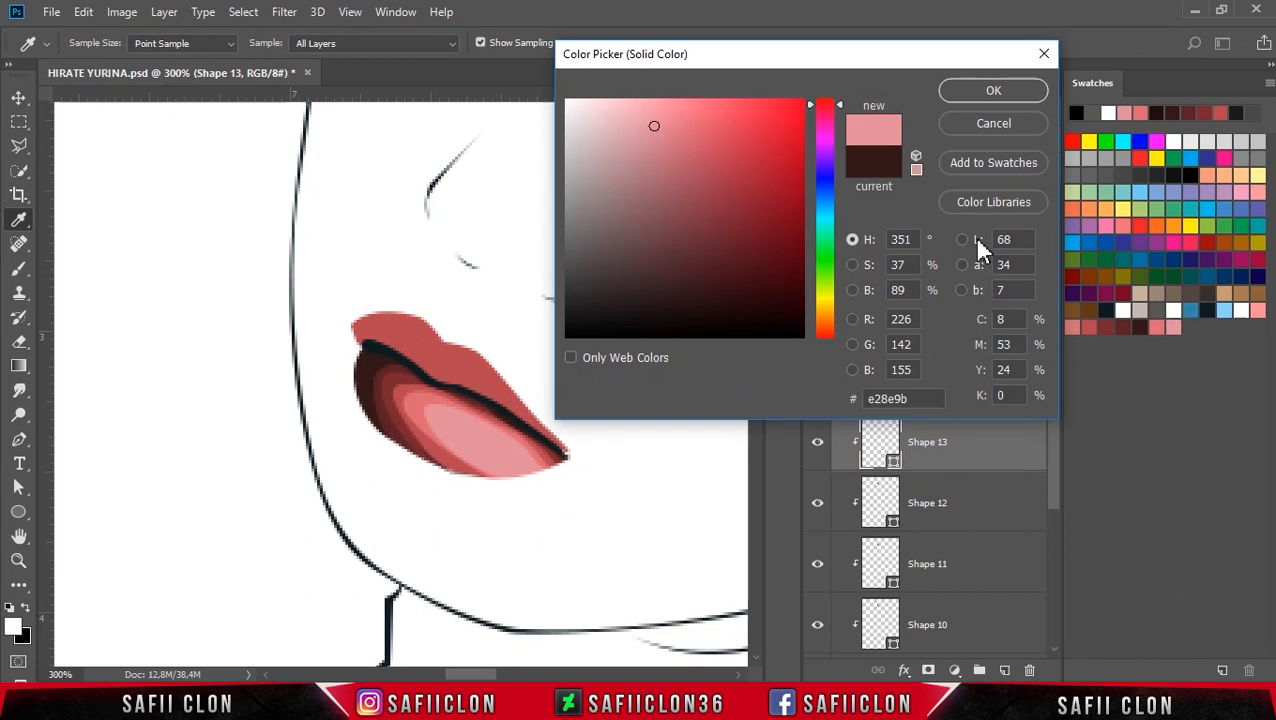
click(1033, 92)
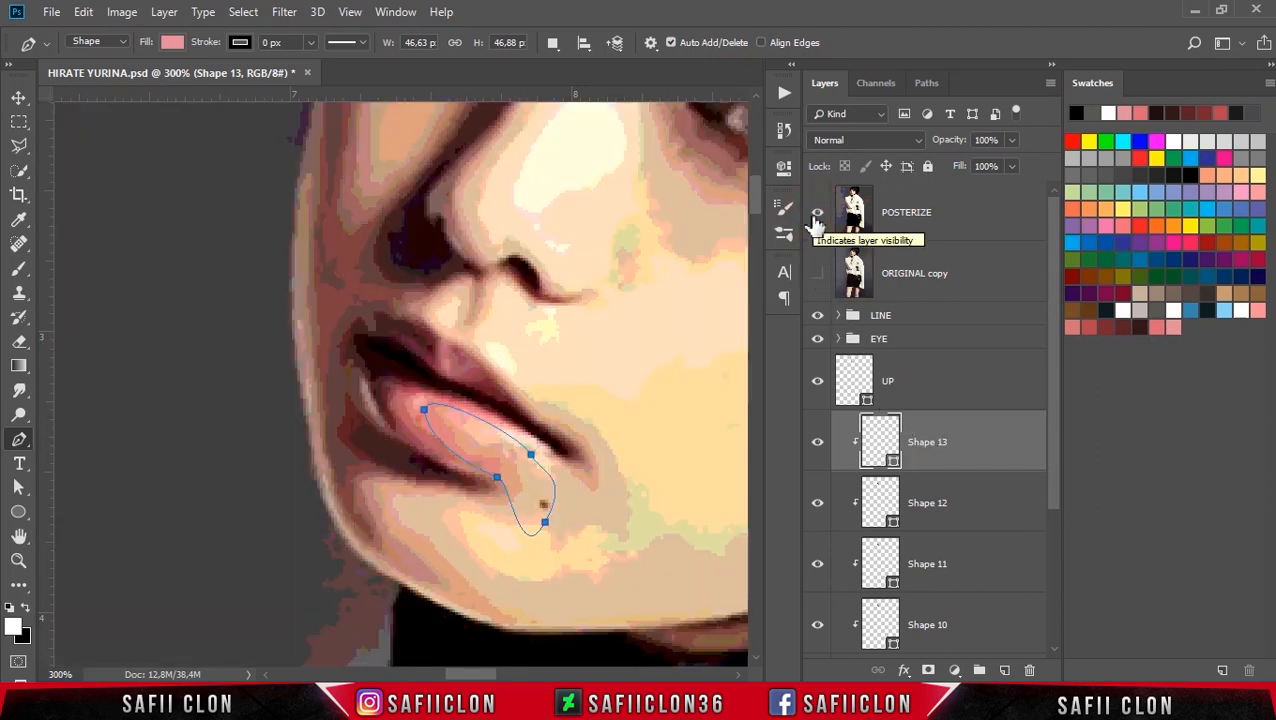
Draw a tiny highlight spot, about 5 by 5 px, on a new layer at the lower lip's upper left, following the POSTERIZE layer.
click(816, 214)
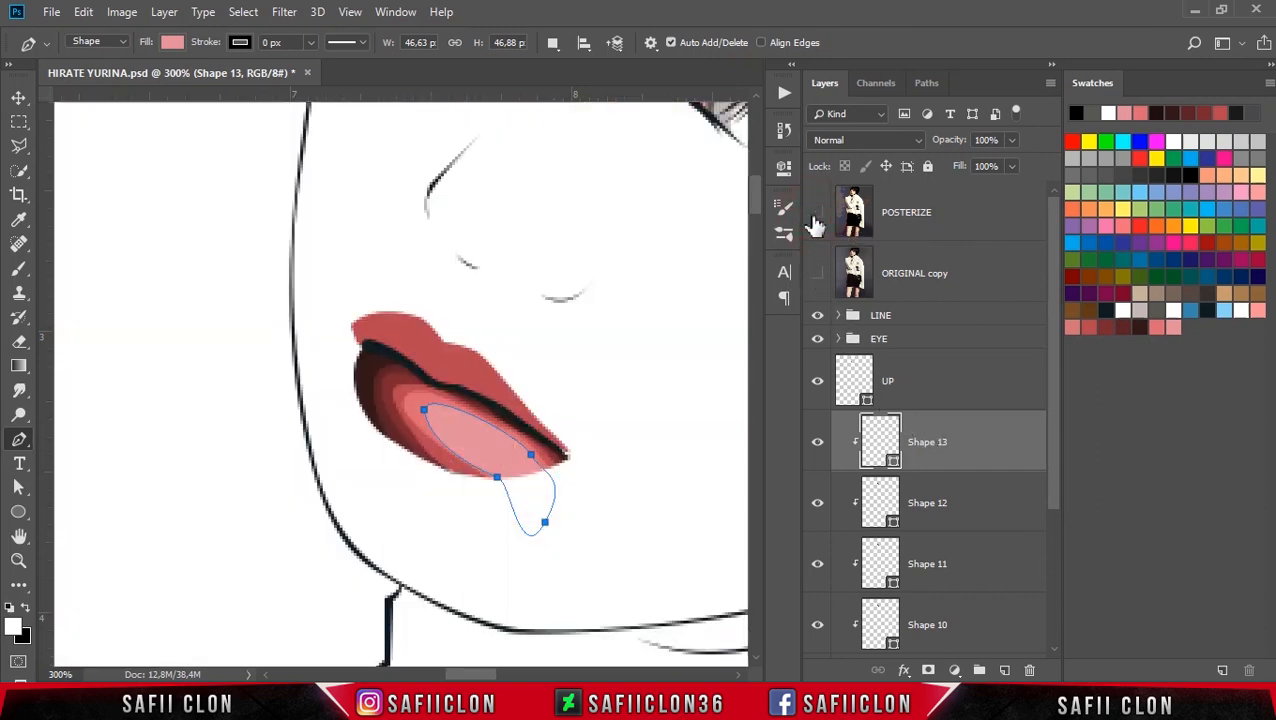
click(816, 214)
click(552, 42)
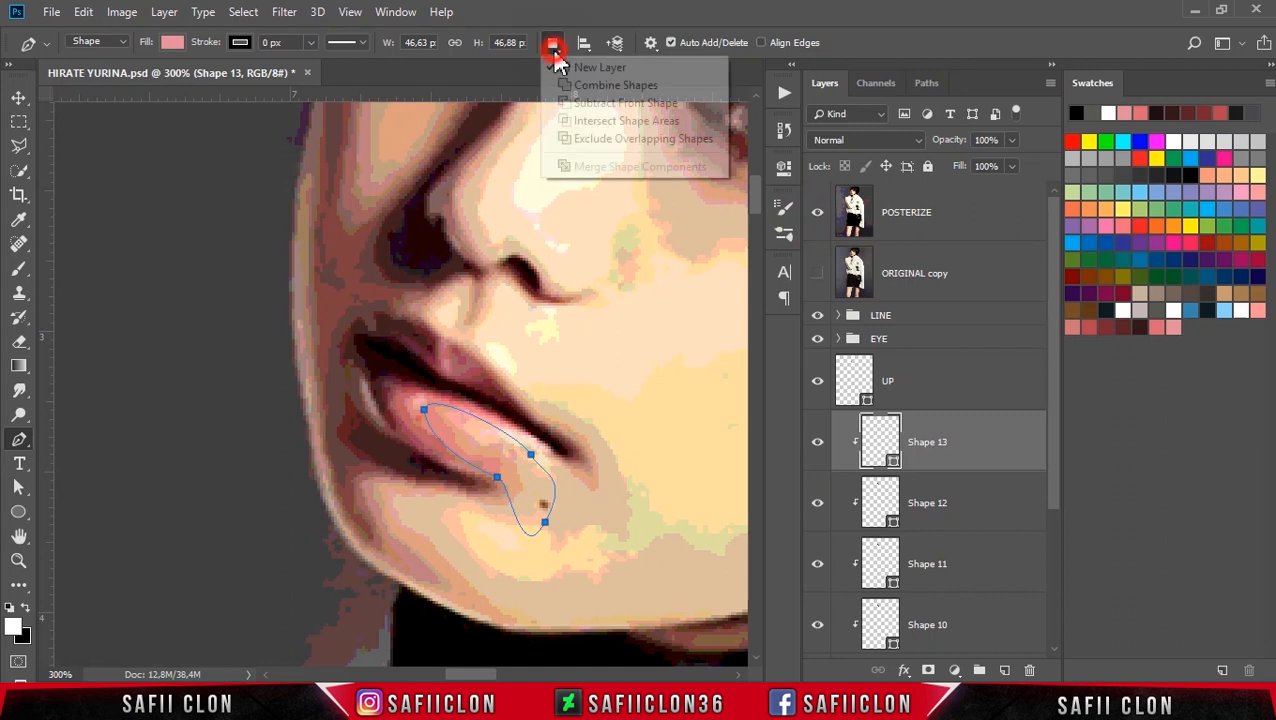
click(596, 63)
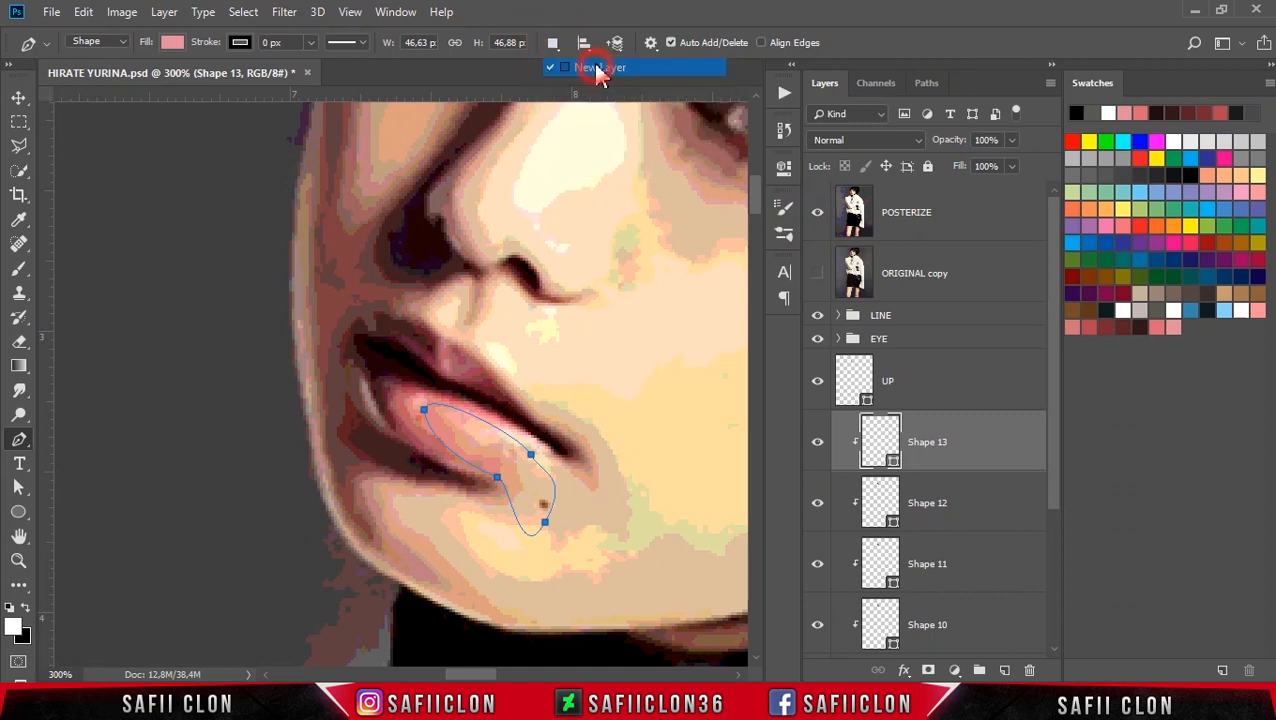
click(415, 401)
click(412, 409)
click(421, 396)
drag(415, 401, 407, 380)
alt+click(421, 397)
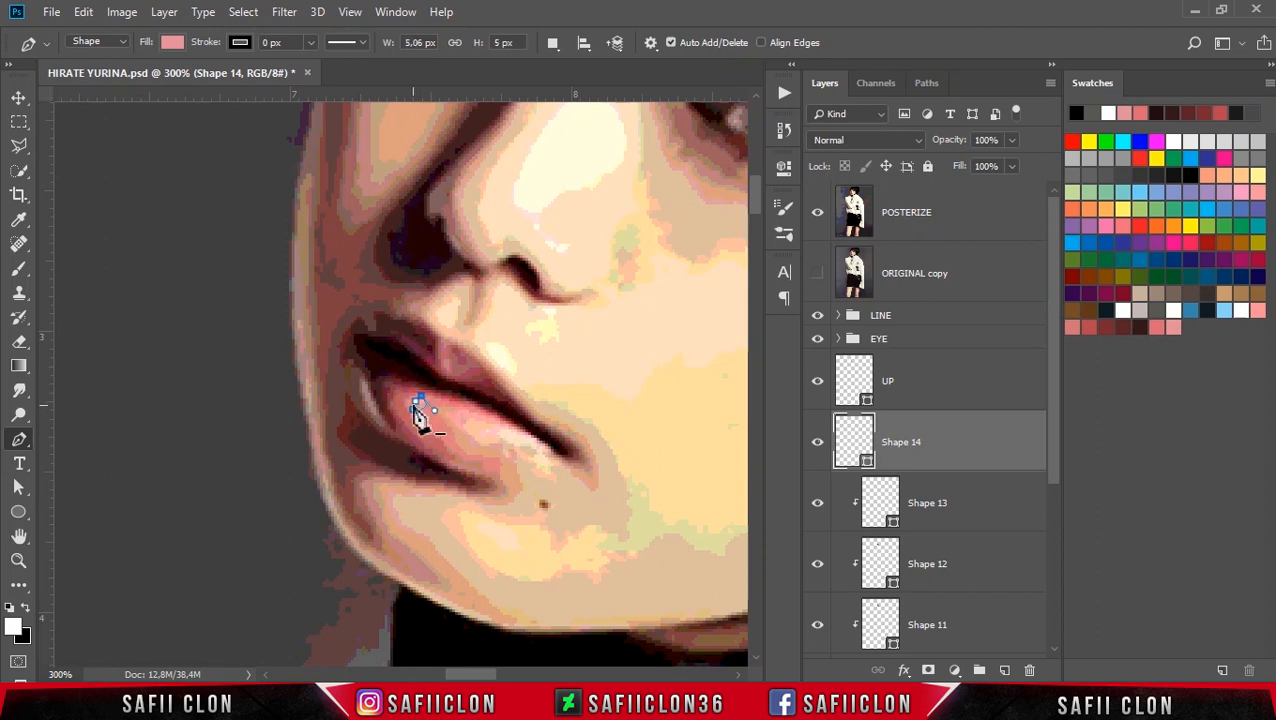
click(413, 407)
click(818, 216)
Set the path operation to Combine Shapes and recolor the Shape 14 highlight spot lighter pink f59fac.
click(552, 42)
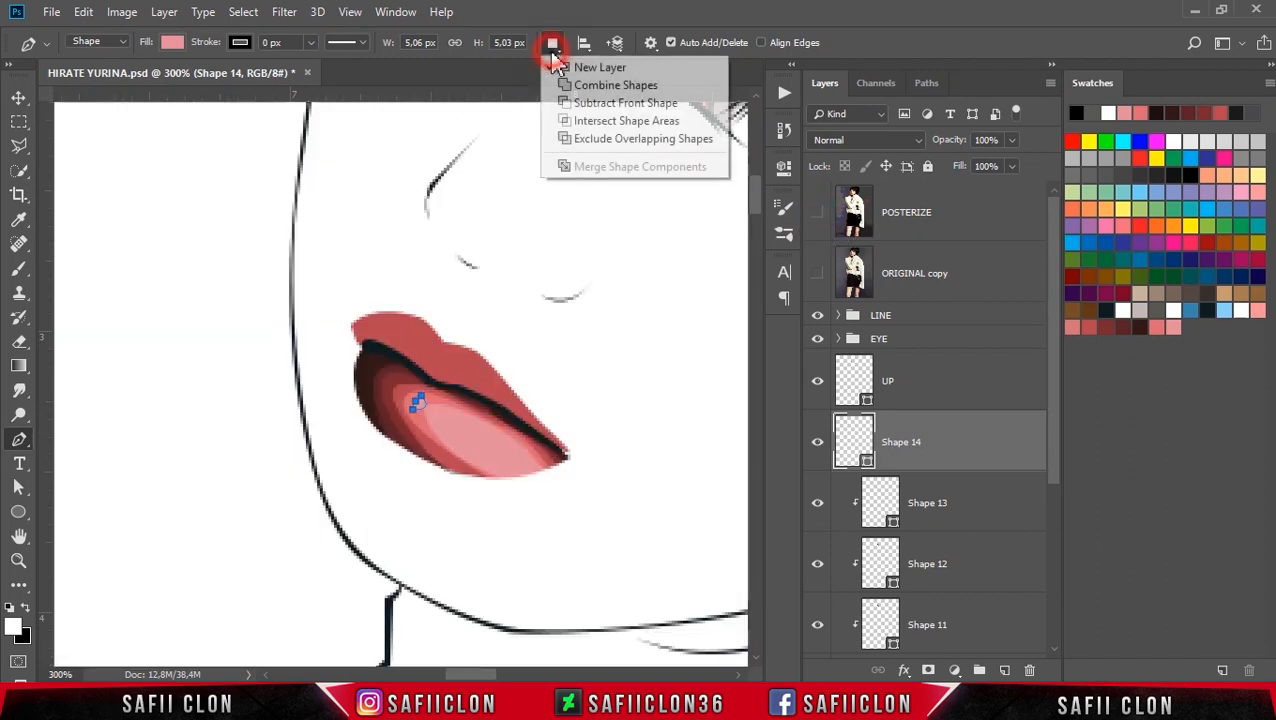
click(614, 88)
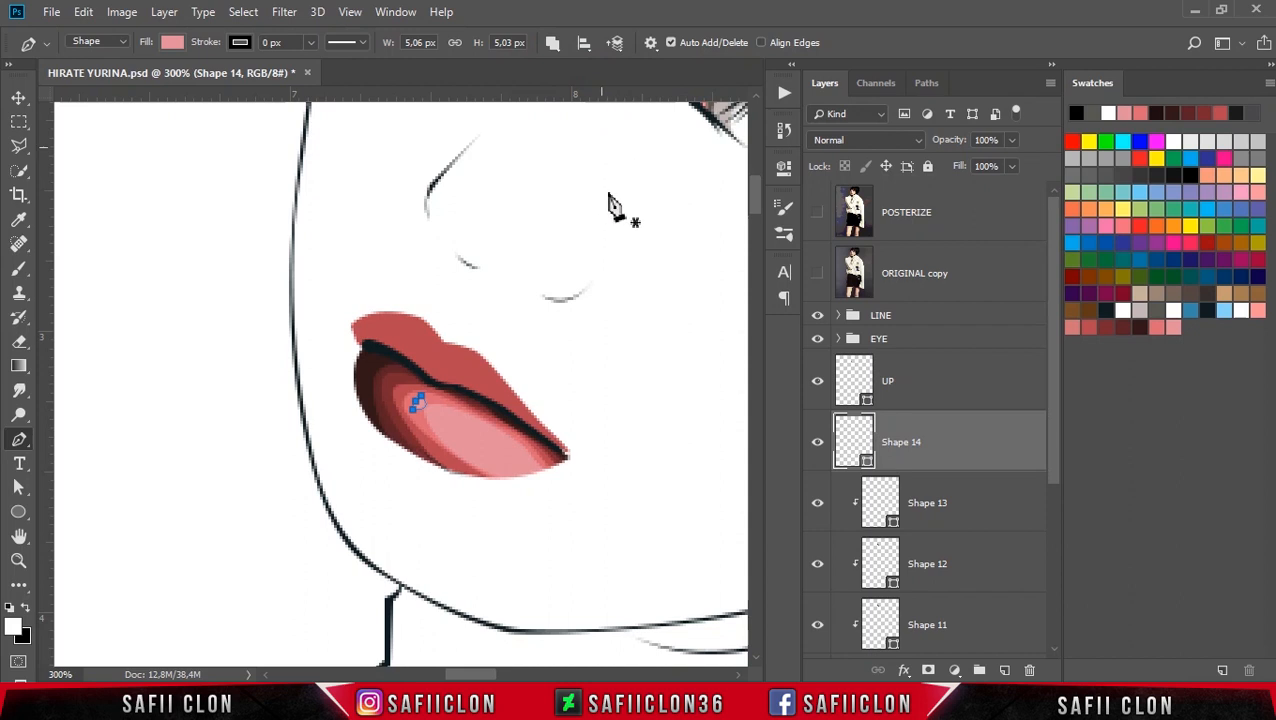
double_click(868, 462)
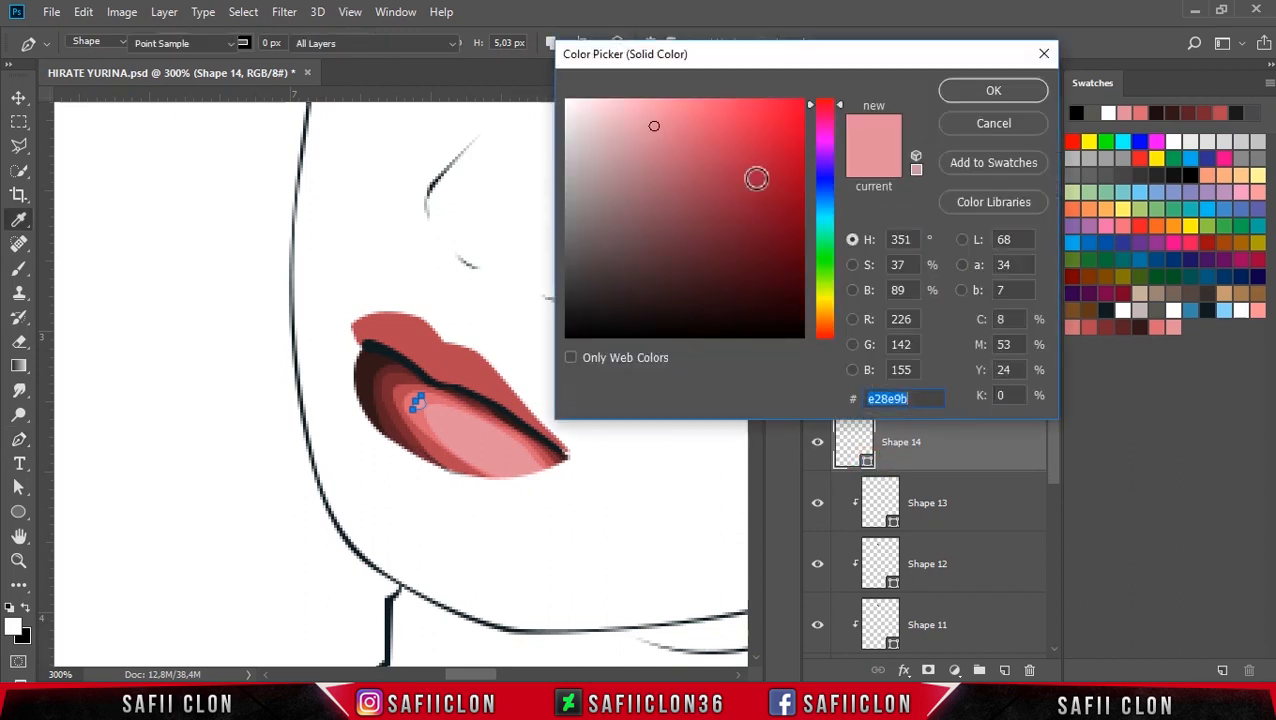
click(651, 110)
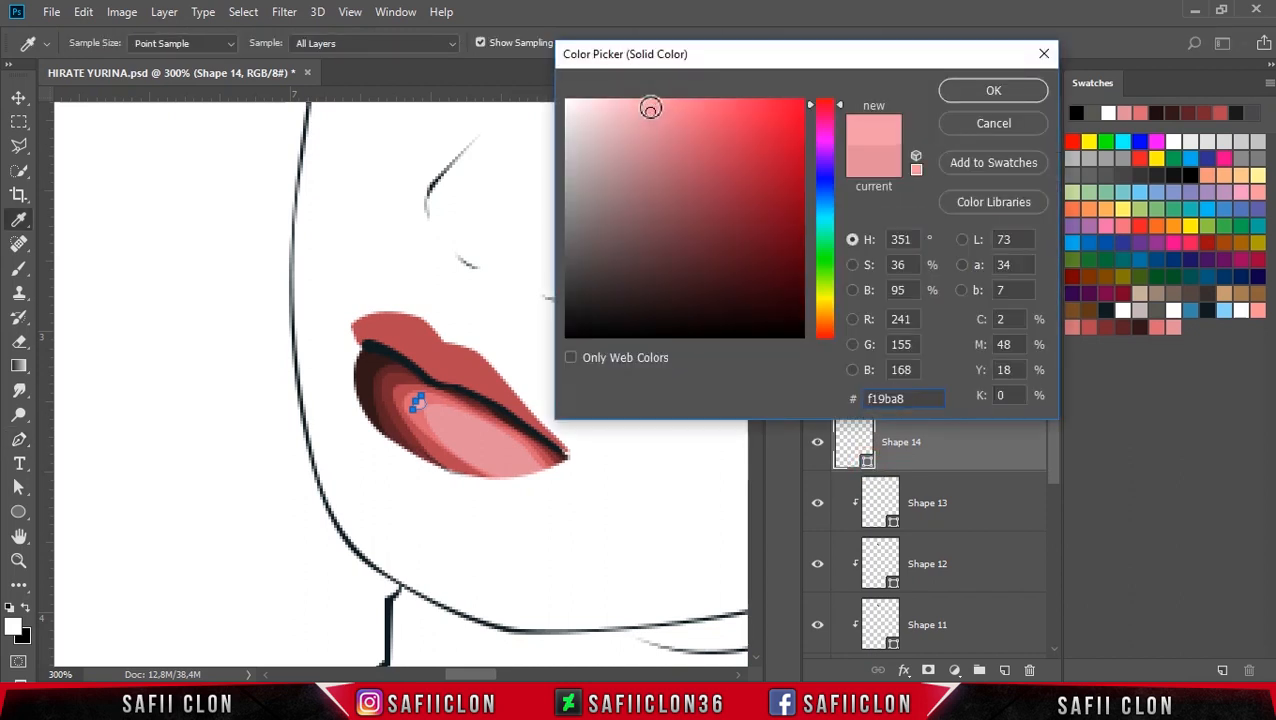
click(650, 108)
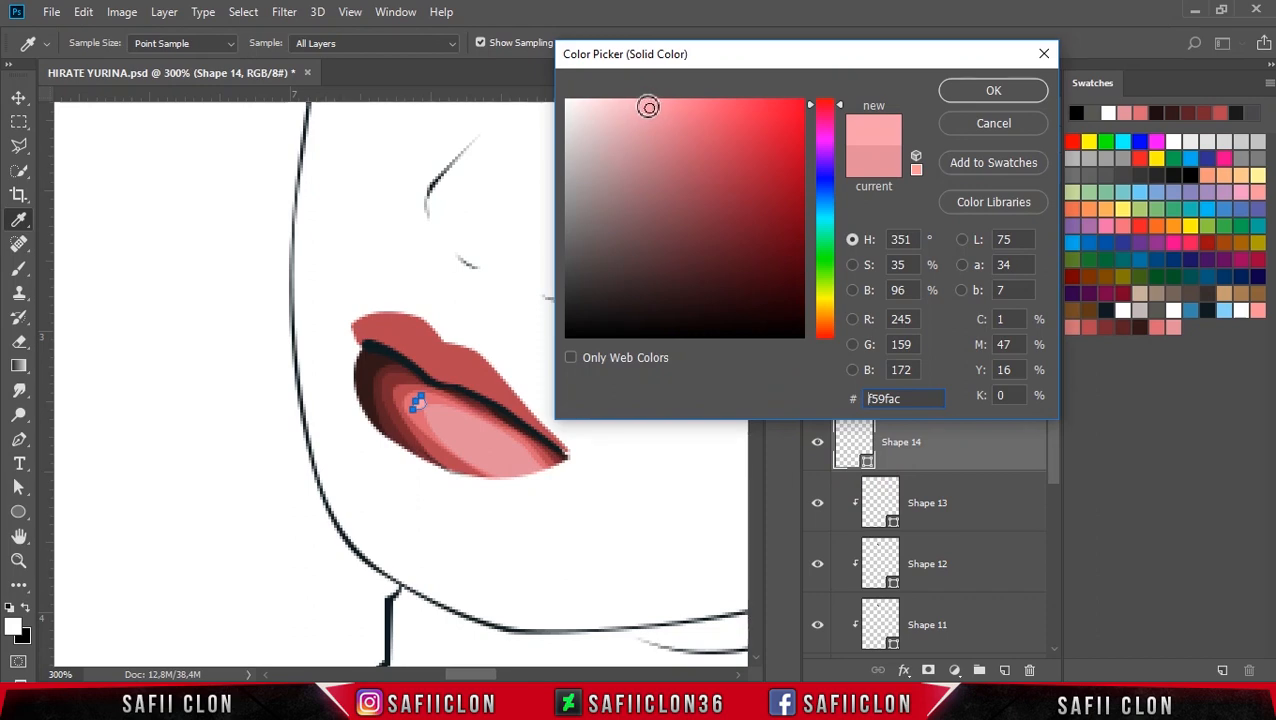
click(988, 90)
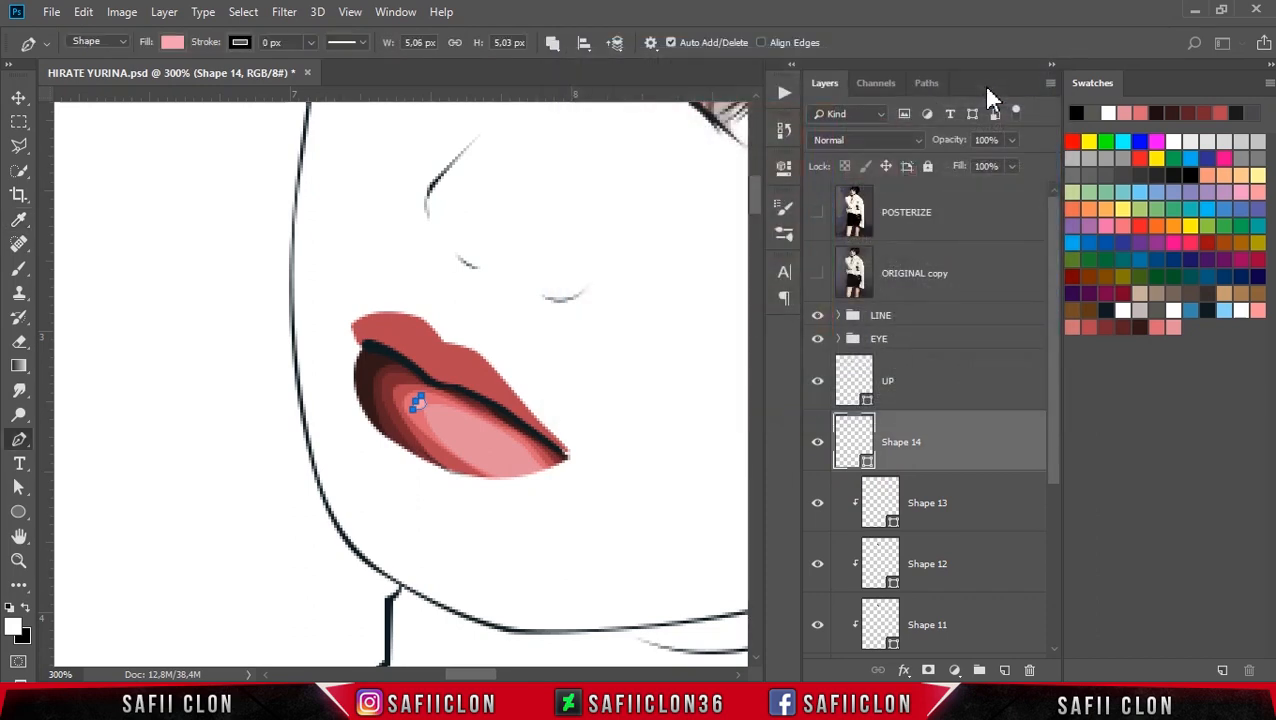
Add a second small highlight to Shape 14 near the lower lip's right corner and shift it down onto the pink area.
click(817, 213)
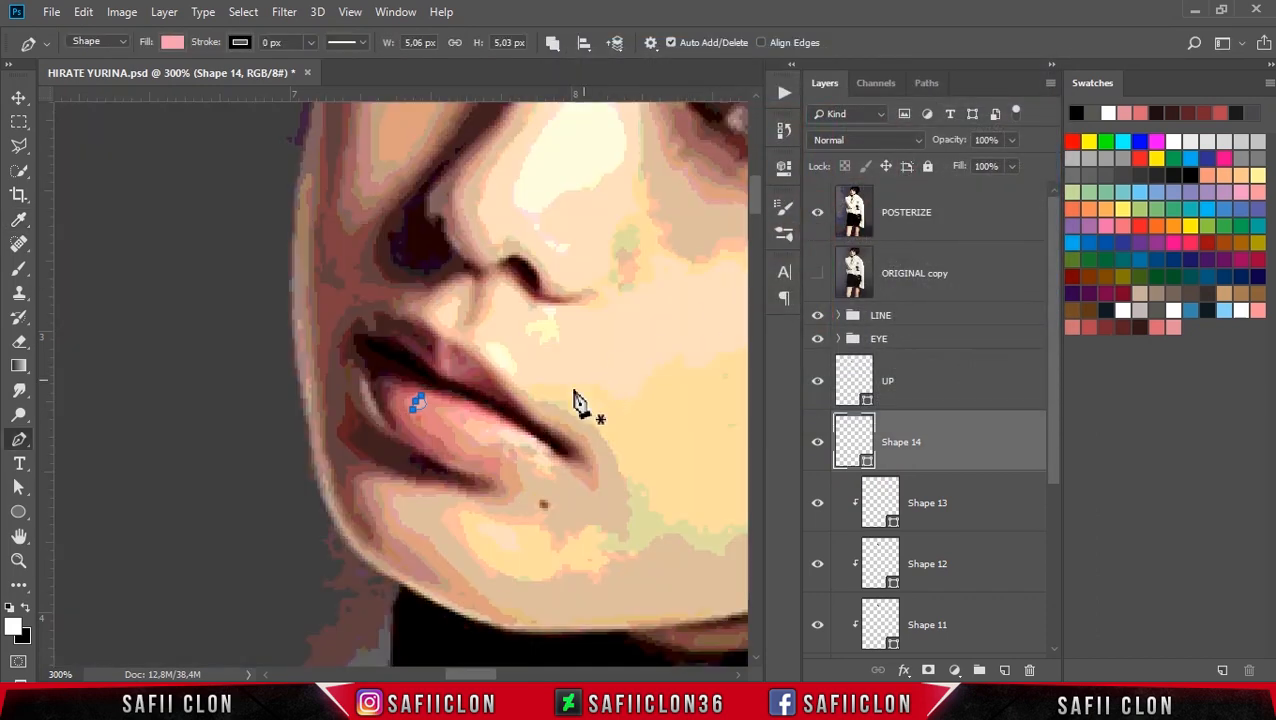
click(526, 438)
mouse_move(508, 429)
mouse_down()
mouse_move(575, 446)
mouse_move(520, 443)
mouse_up()
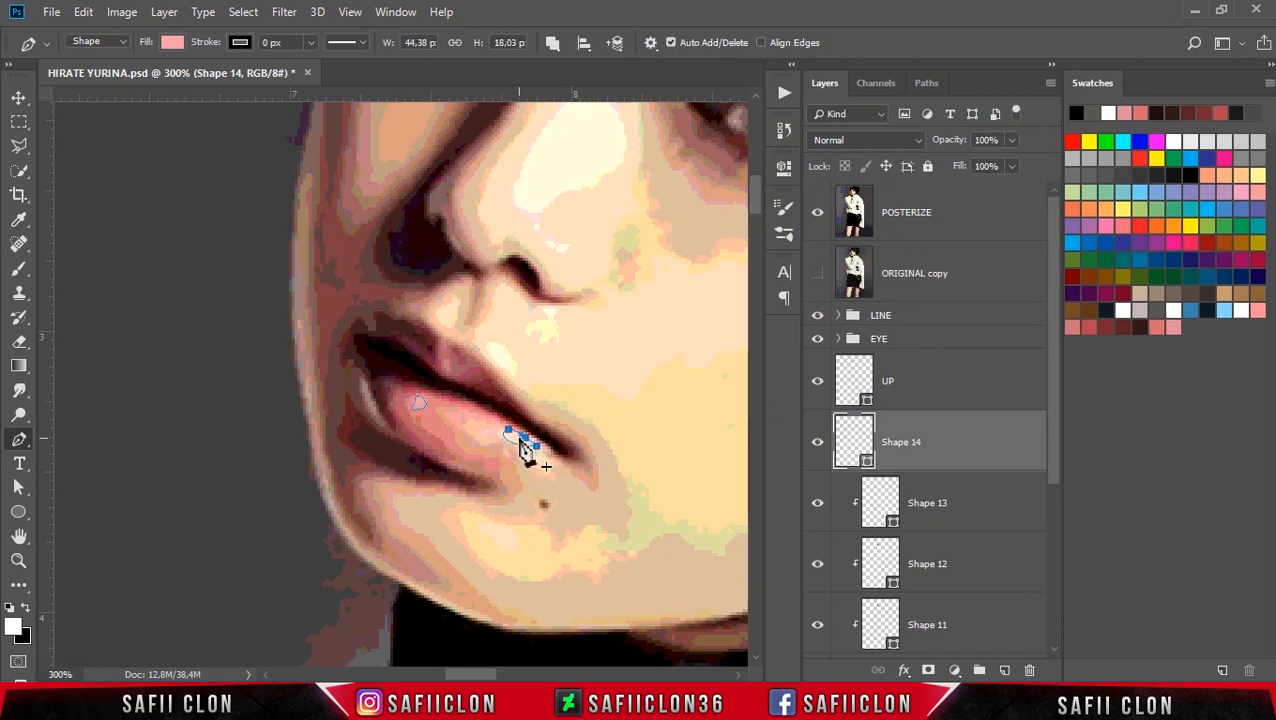
click(817, 212)
drag(497, 410, 541, 472)
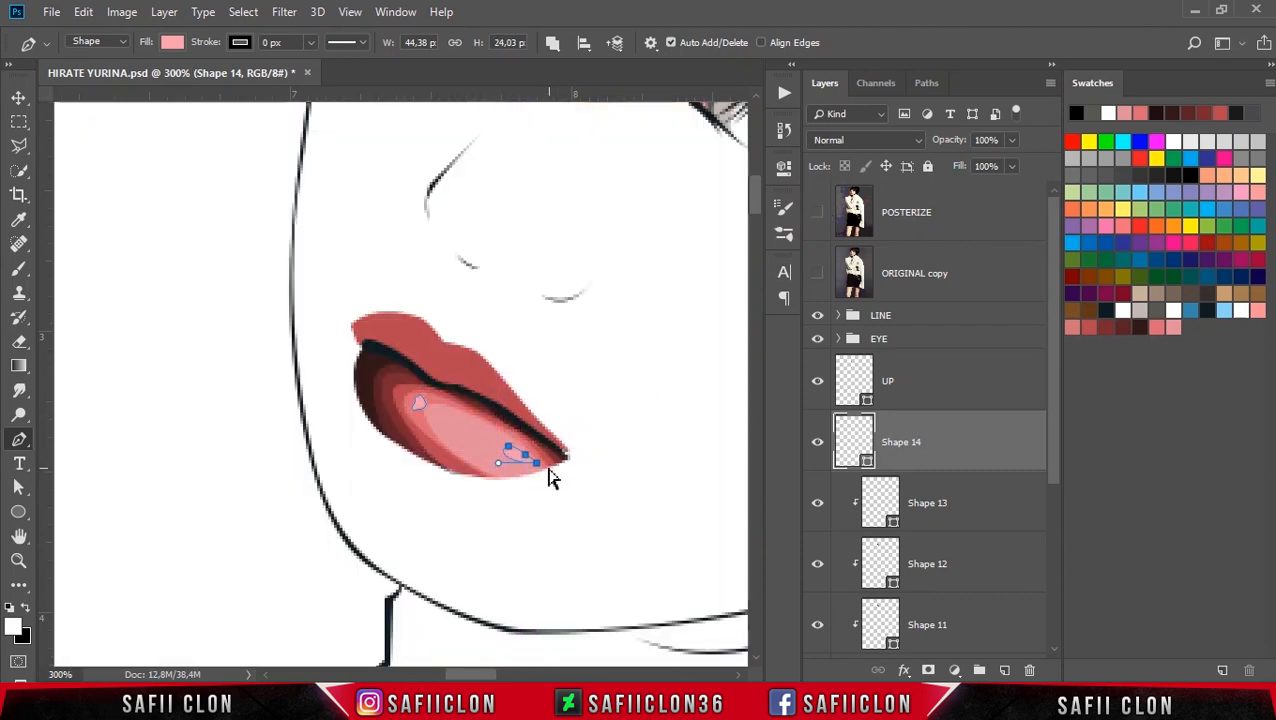
Finish the corner highlight and add a small teardrop highlight beside its upper left end in Shape 14.
click(503, 438)
key(ctrl+plus)
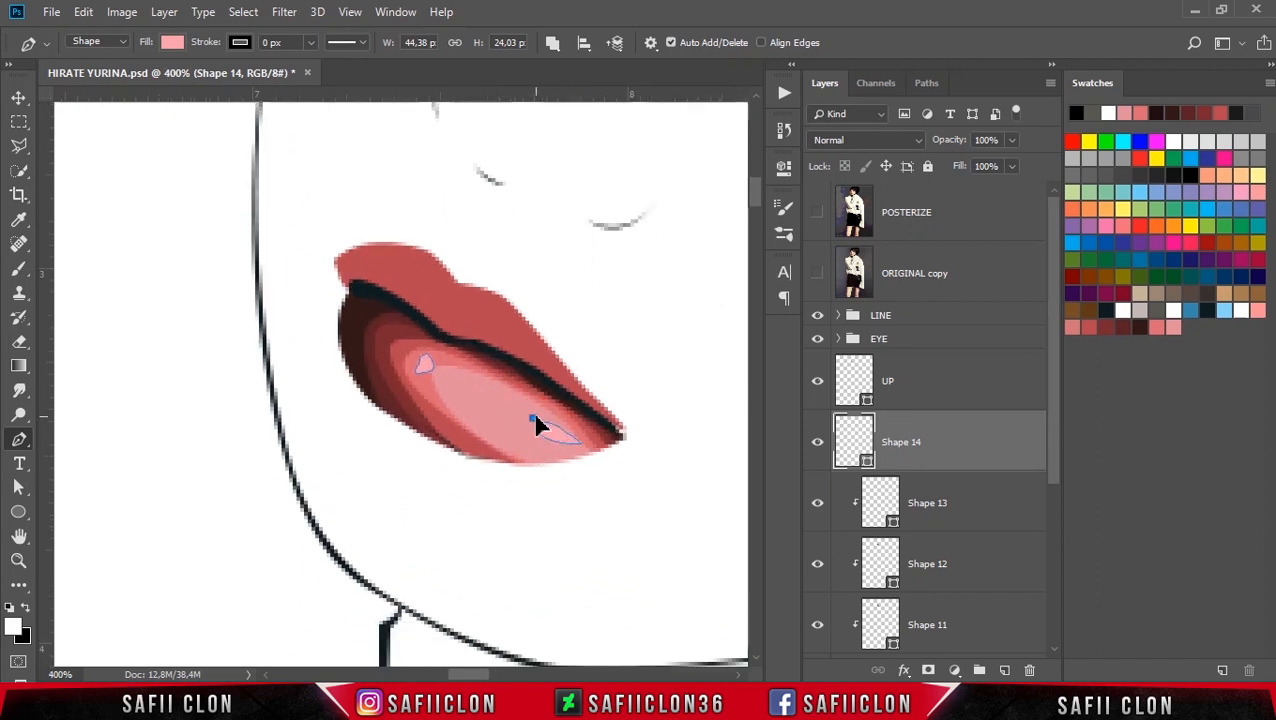
drag(521, 418, 510, 398)
click(533, 417)
Draw a thin crescent highlight in Shape 14 following the lower left edge of the lower lip's pink area.
click(457, 408)
drag(547, 459, 581, 457)
alt+click(547, 459)
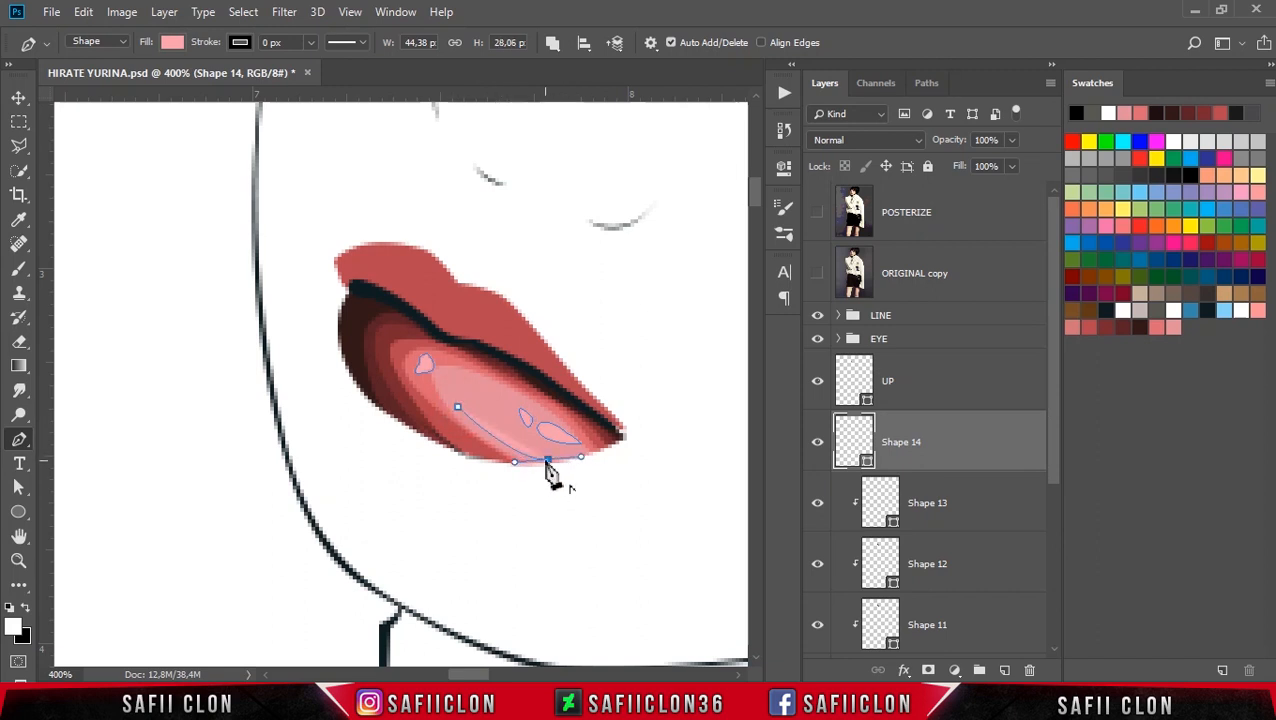
click(457, 410)
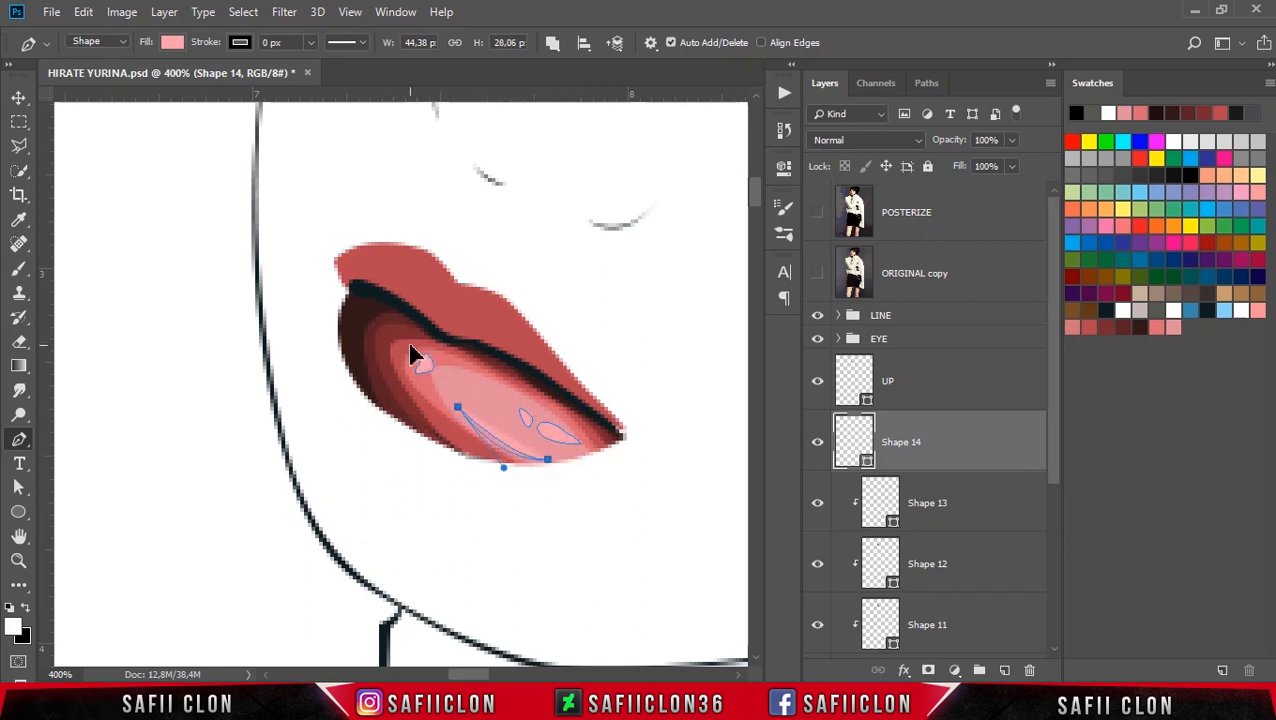
key(Return)
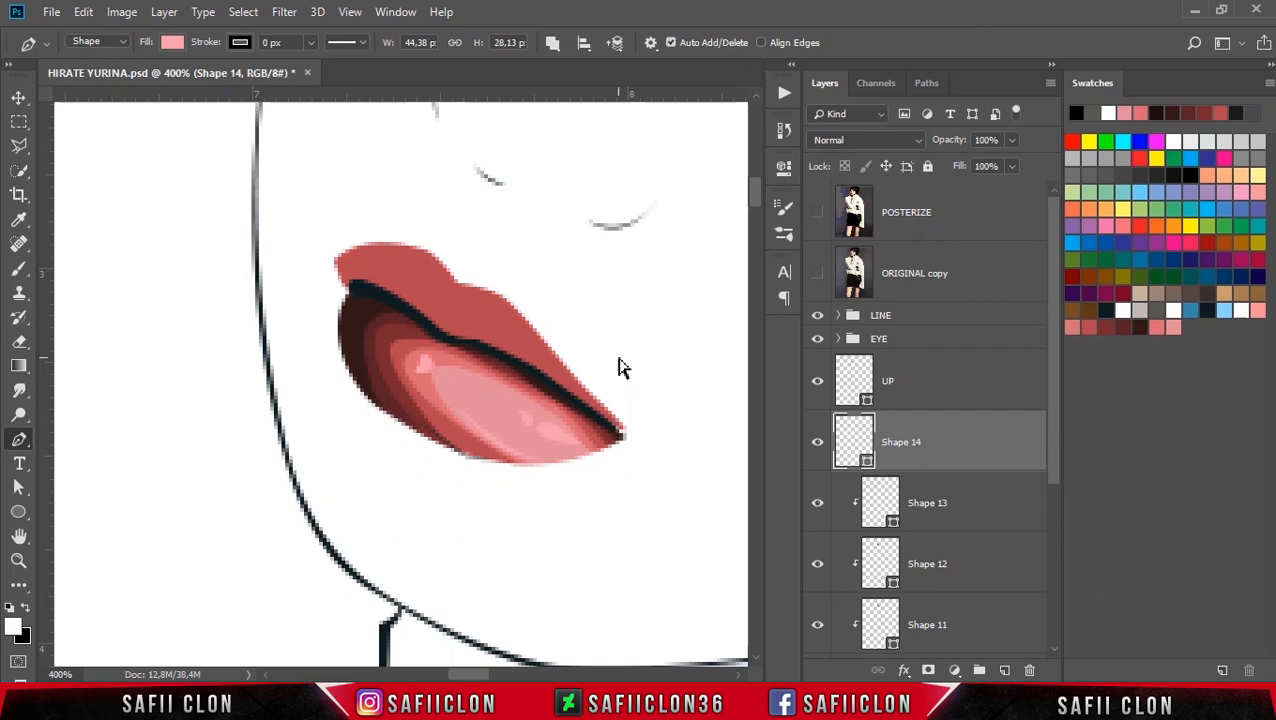
Clip Shape 14 to the lower lip and recolor its highlights to a paler pink, about fdbcc6.
key(ctrl+minus)
key(ctrl+minus)
key(ctrl+minus)
key(ctrl+plus)
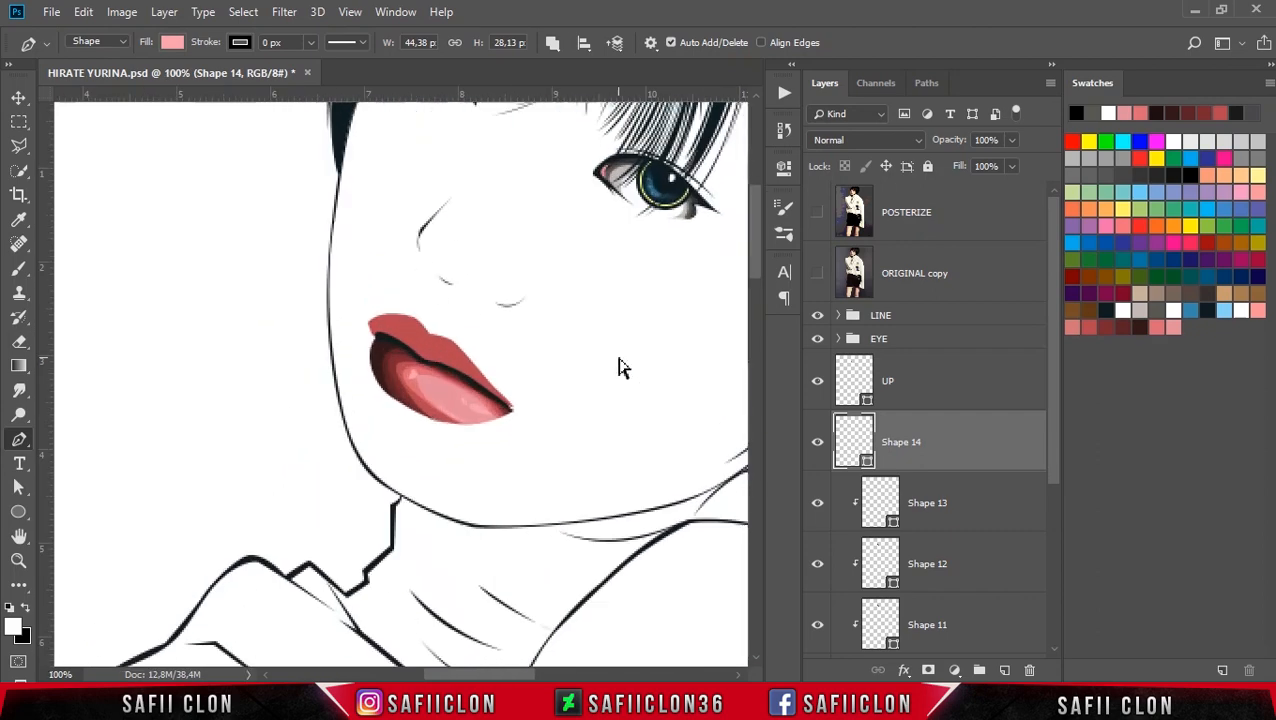
right_click(978, 453)
click(1010, 328)
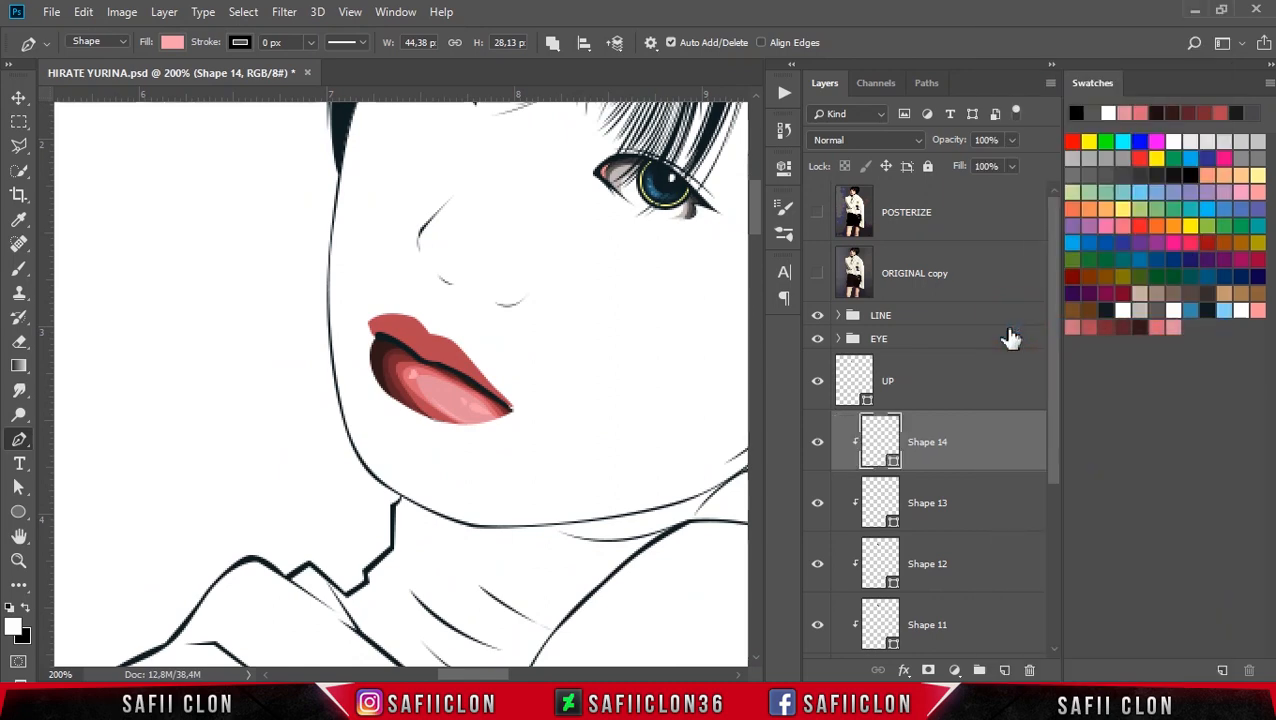
double_click(892, 458)
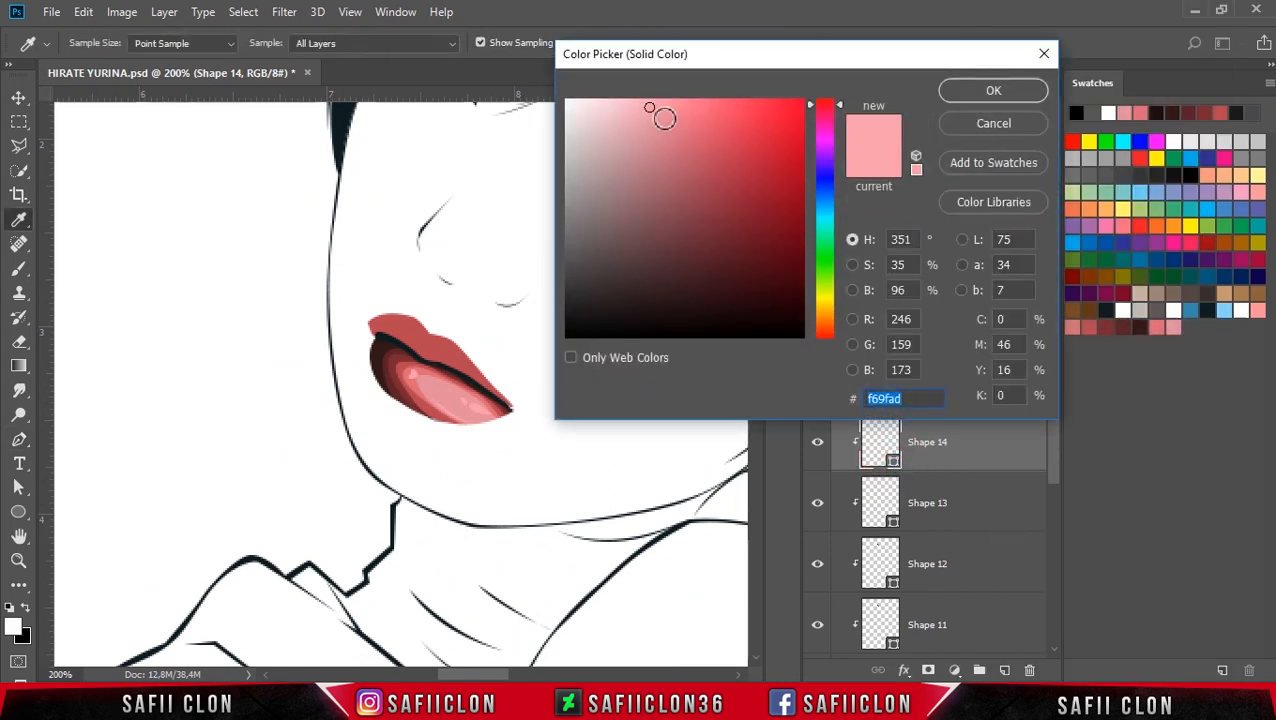
click(658, 110)
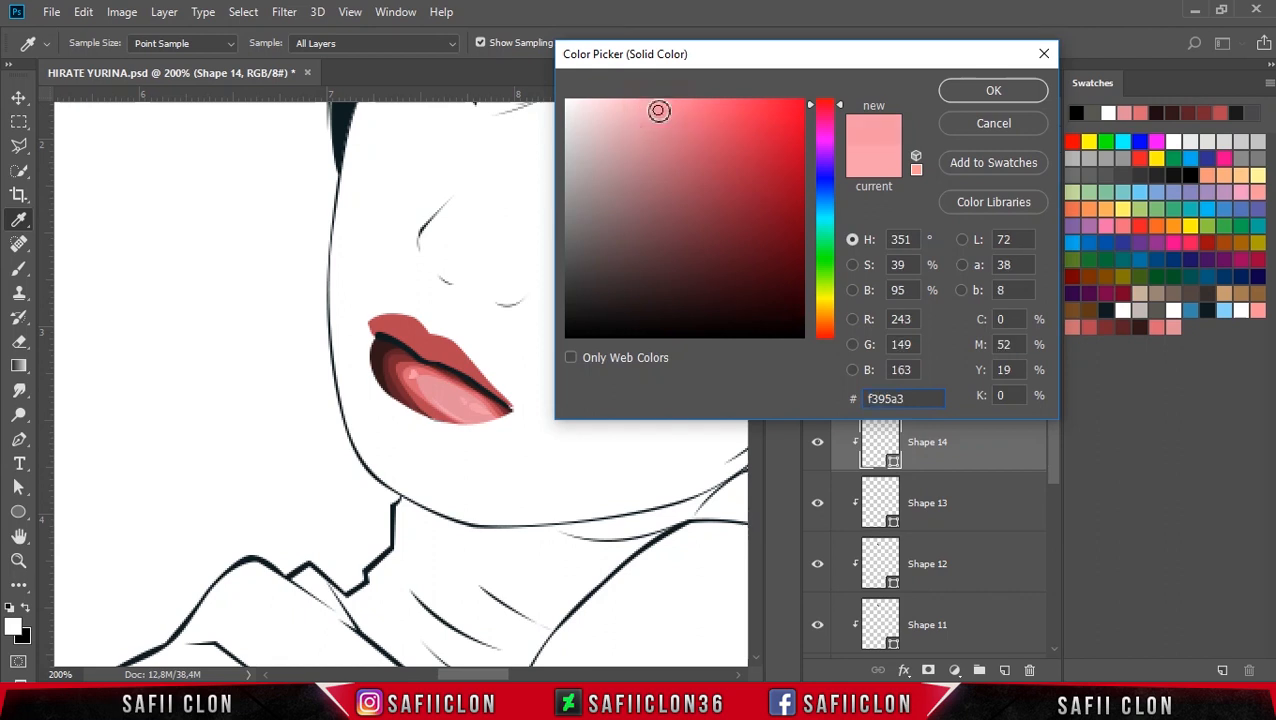
drag(656, 108, 627, 100)
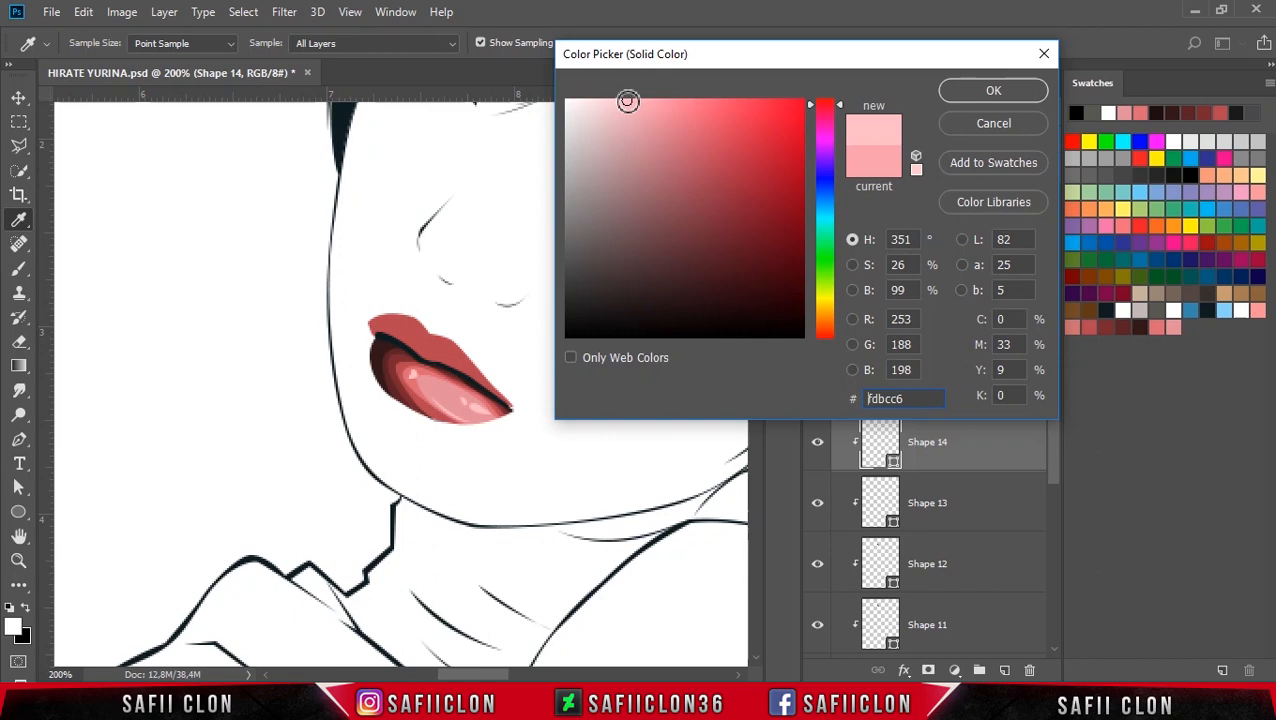
click(625, 101)
click(1000, 91)
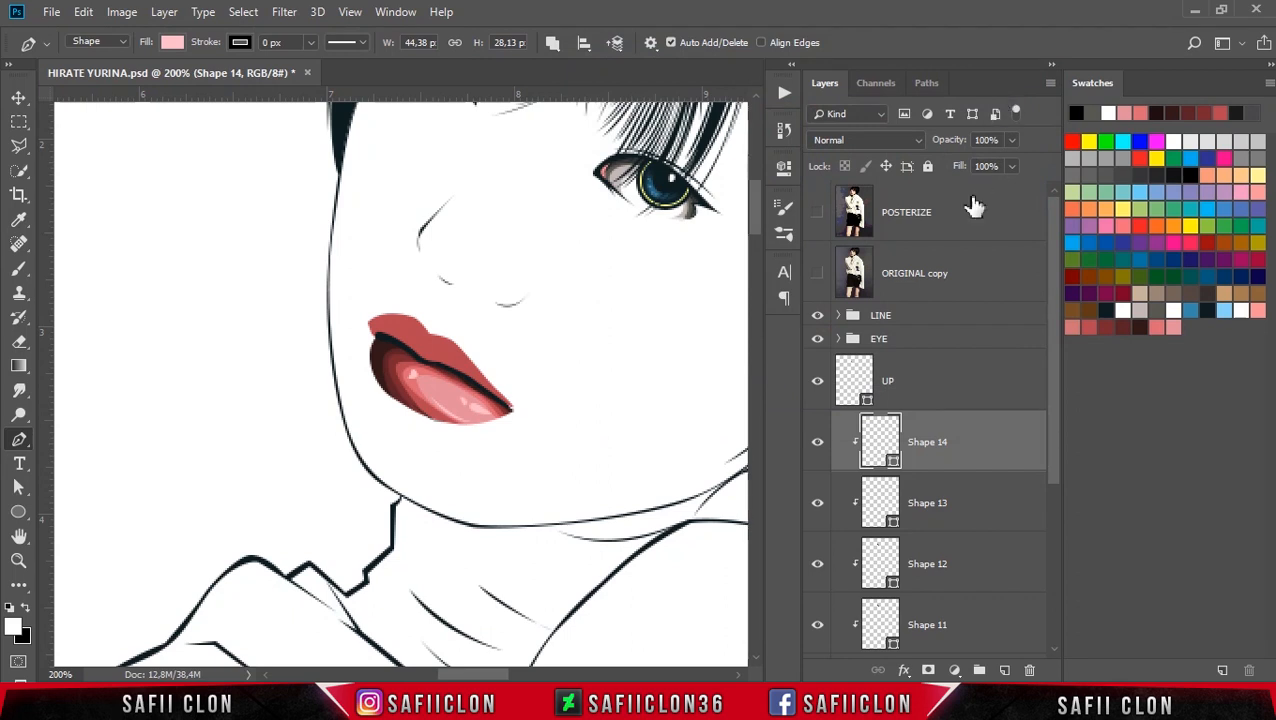
Reshape the lower inner edge of Shape 9 by adding an anchor point, lowering it, and shifting the lower right end outward.
scroll(966, 470, down, 3)
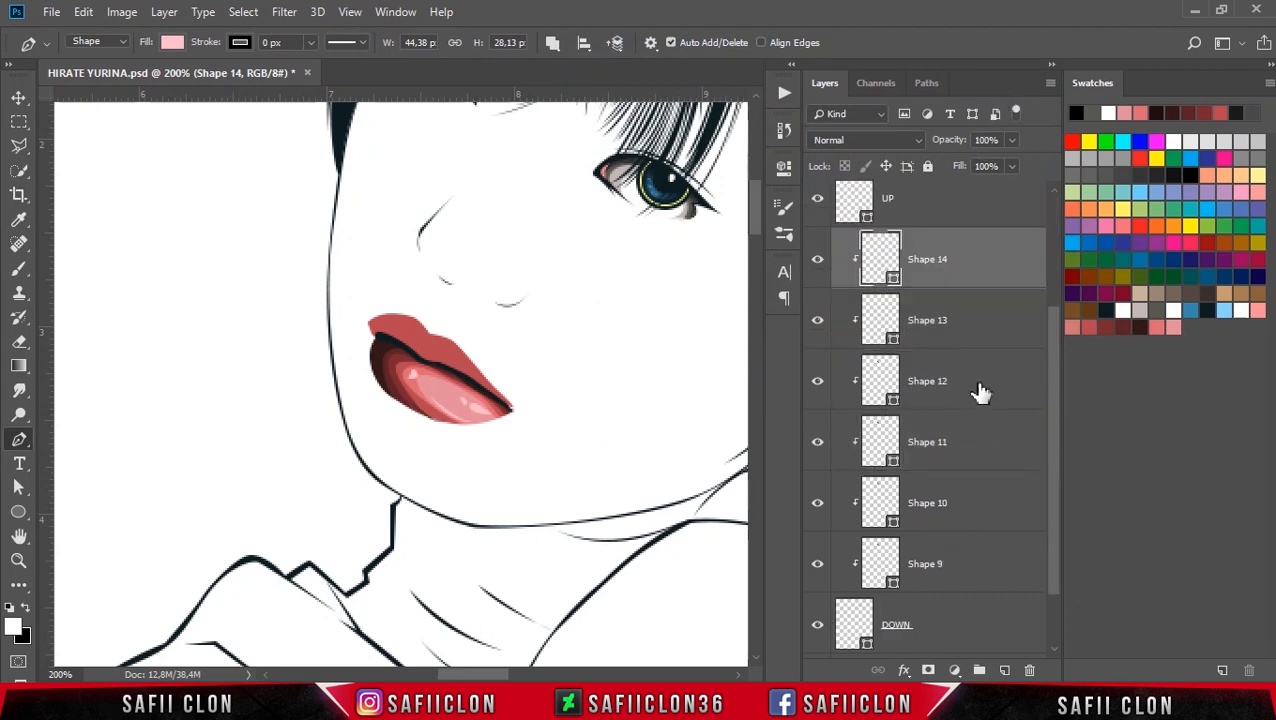
click(985, 433)
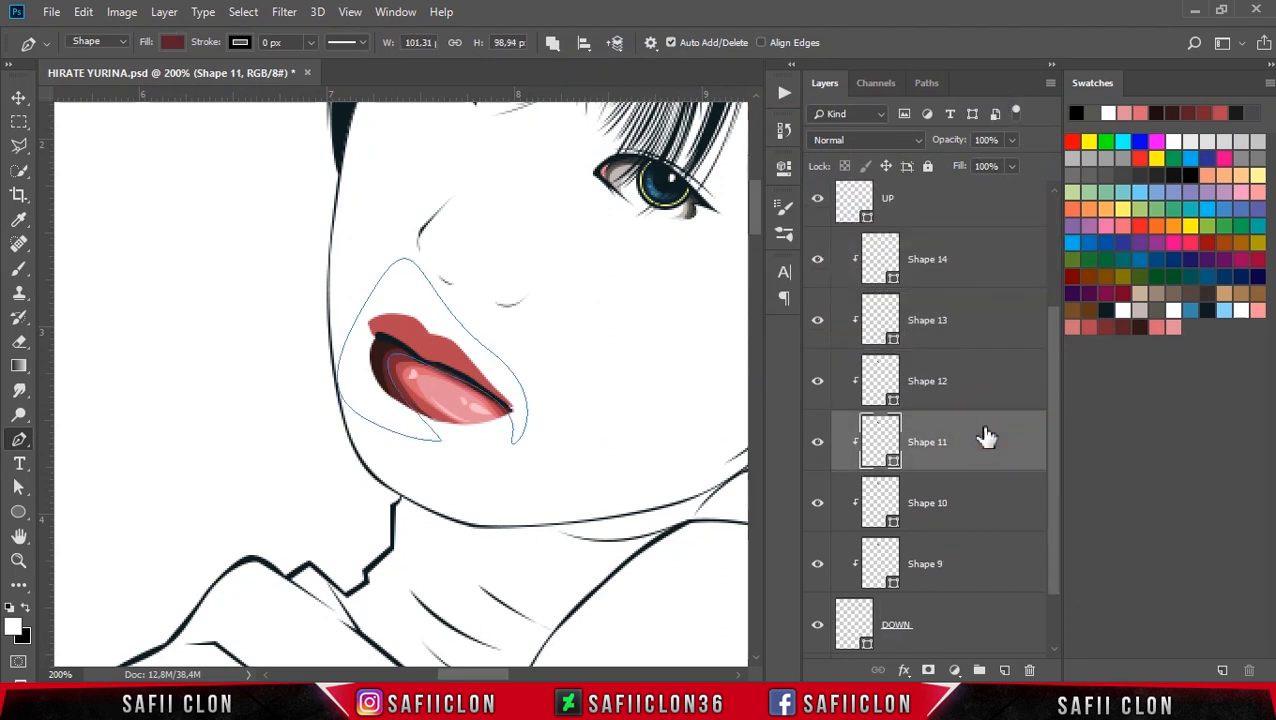
click(983, 505)
click(985, 562)
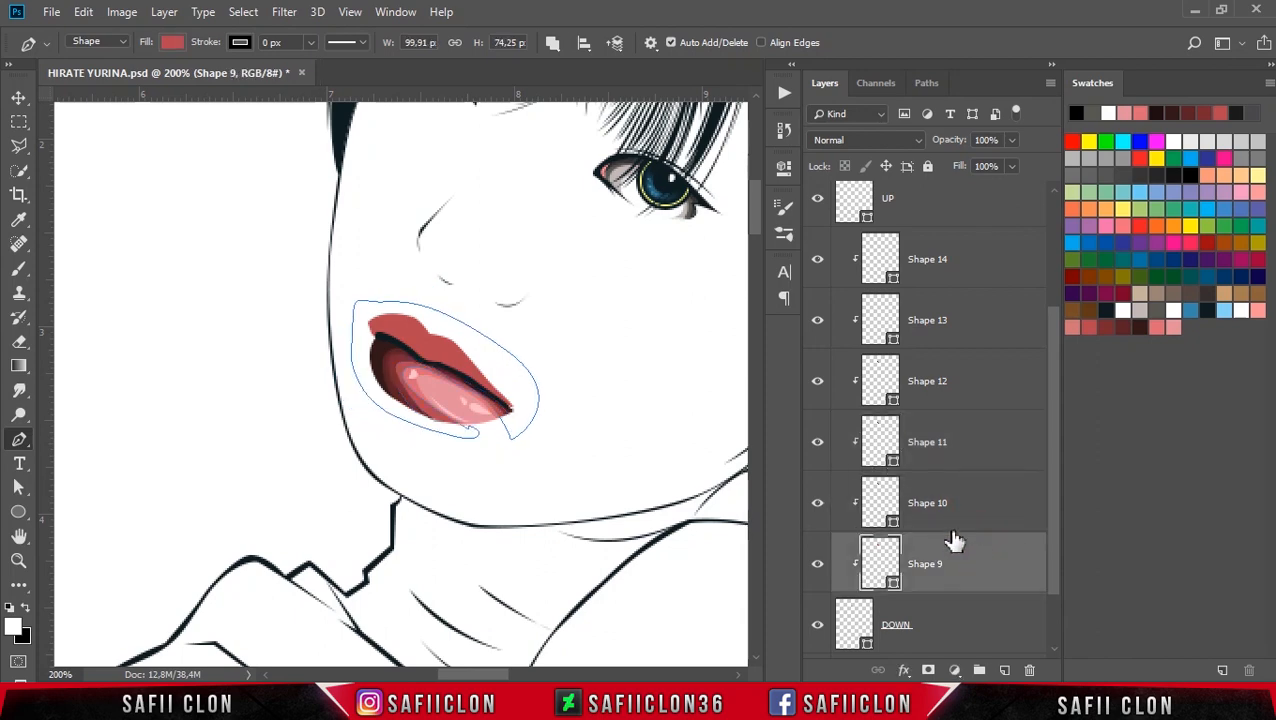
key(ctrl+plus)
key(ctrl+plus)
ctrl+click(458, 437)
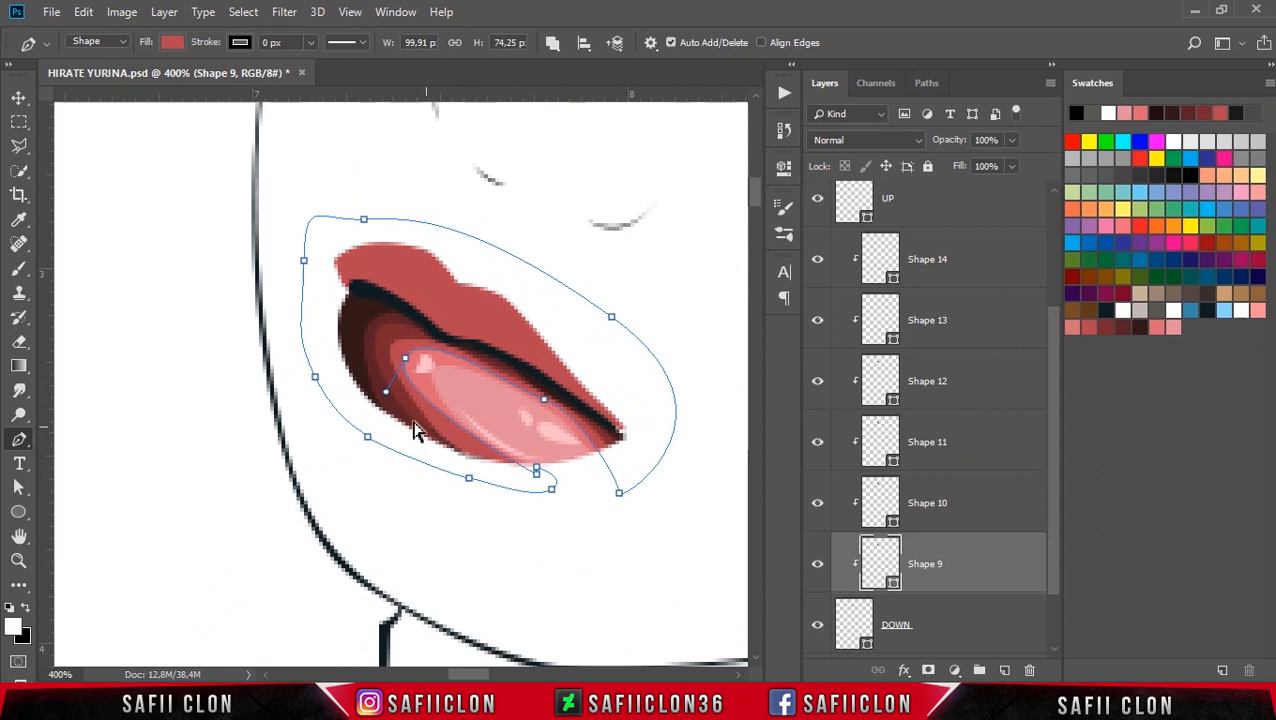
click(462, 427)
drag(462, 427, 454, 437)
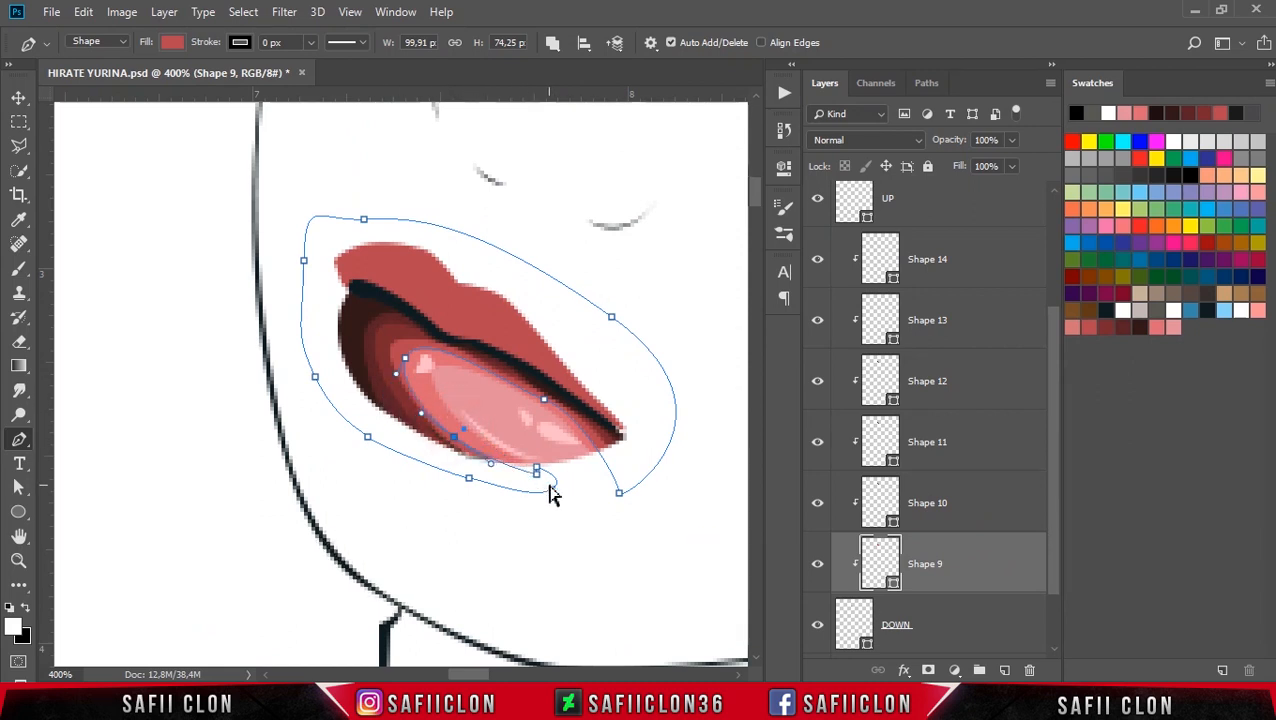
mouse_move(537, 467)
mouse_down()
mouse_move(553, 452)
mouse_move(562, 466)
mouse_up()
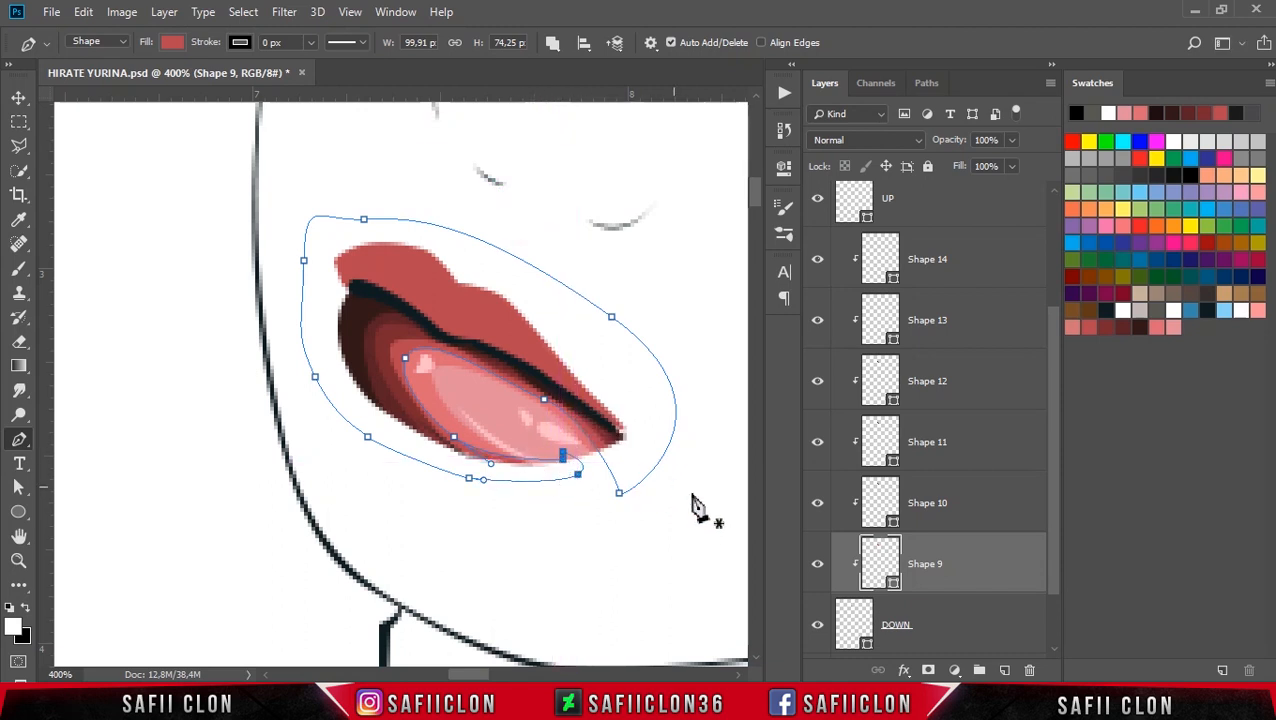
Shrink the Shape 13 highlight by pulling in its left end and adjusting the anchor points along its upper and lower edges.
click(950, 500)
click(965, 448)
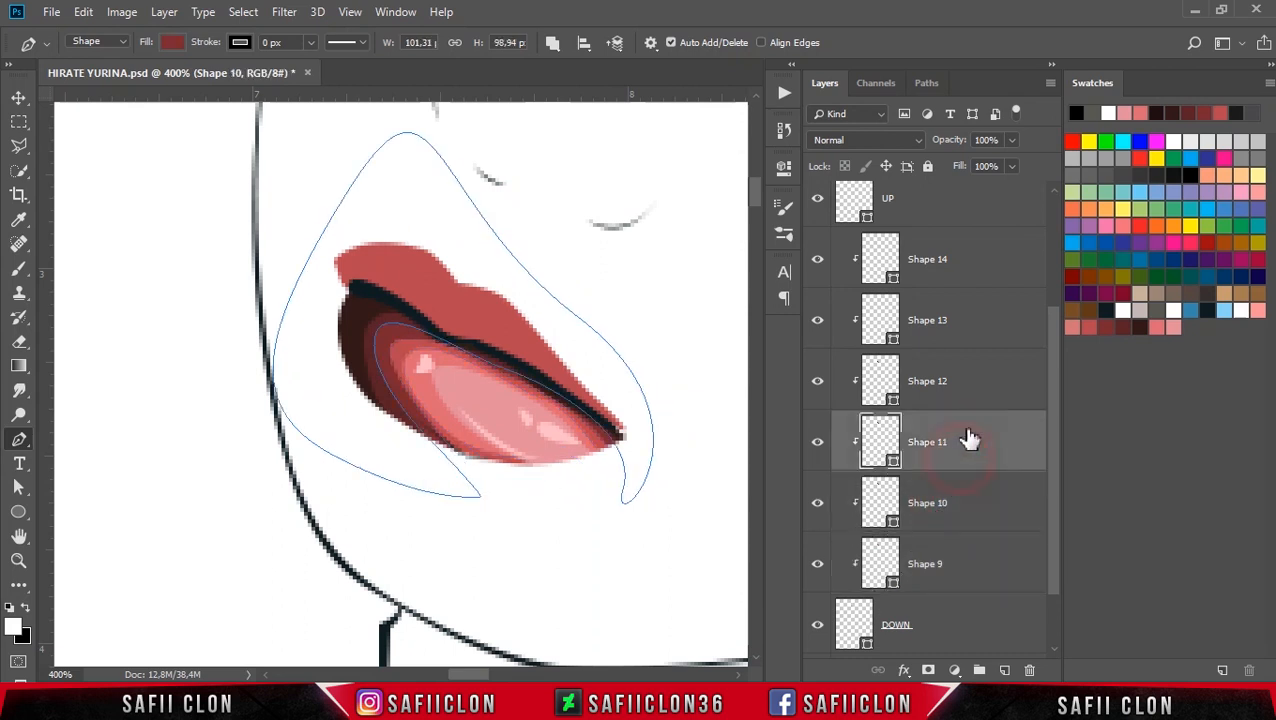
click(970, 374)
click(963, 316)
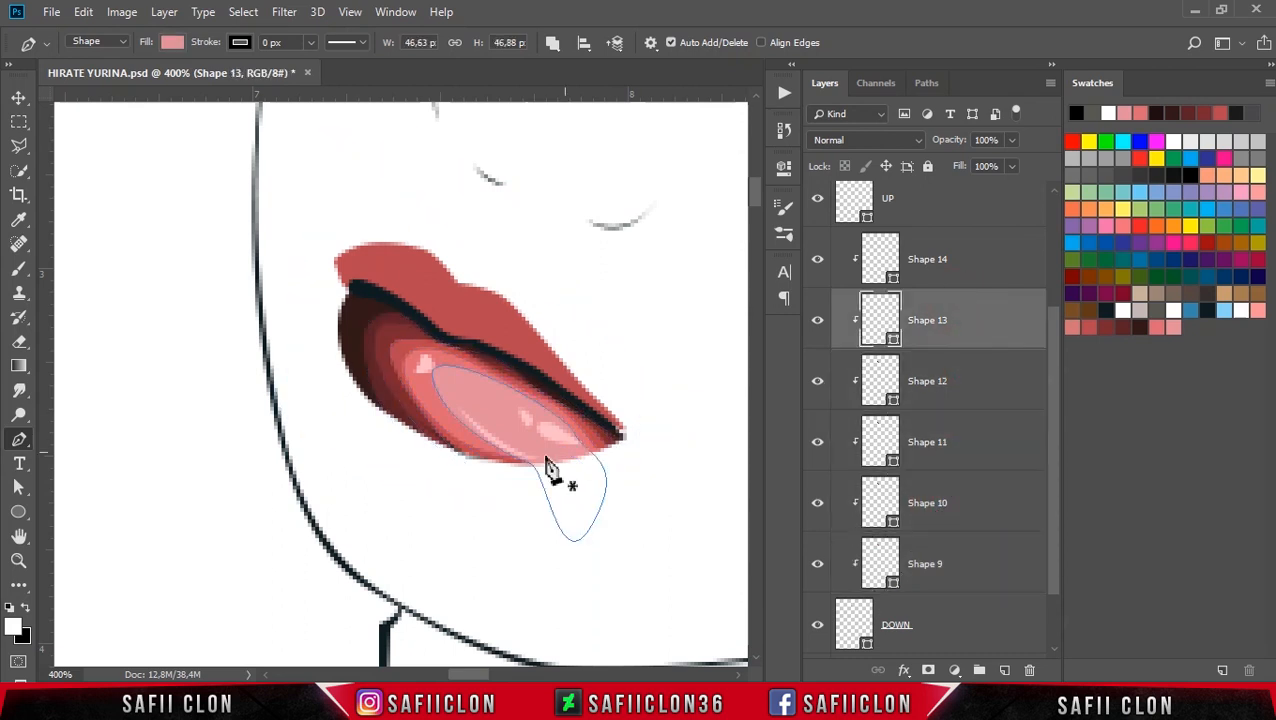
click(464, 430)
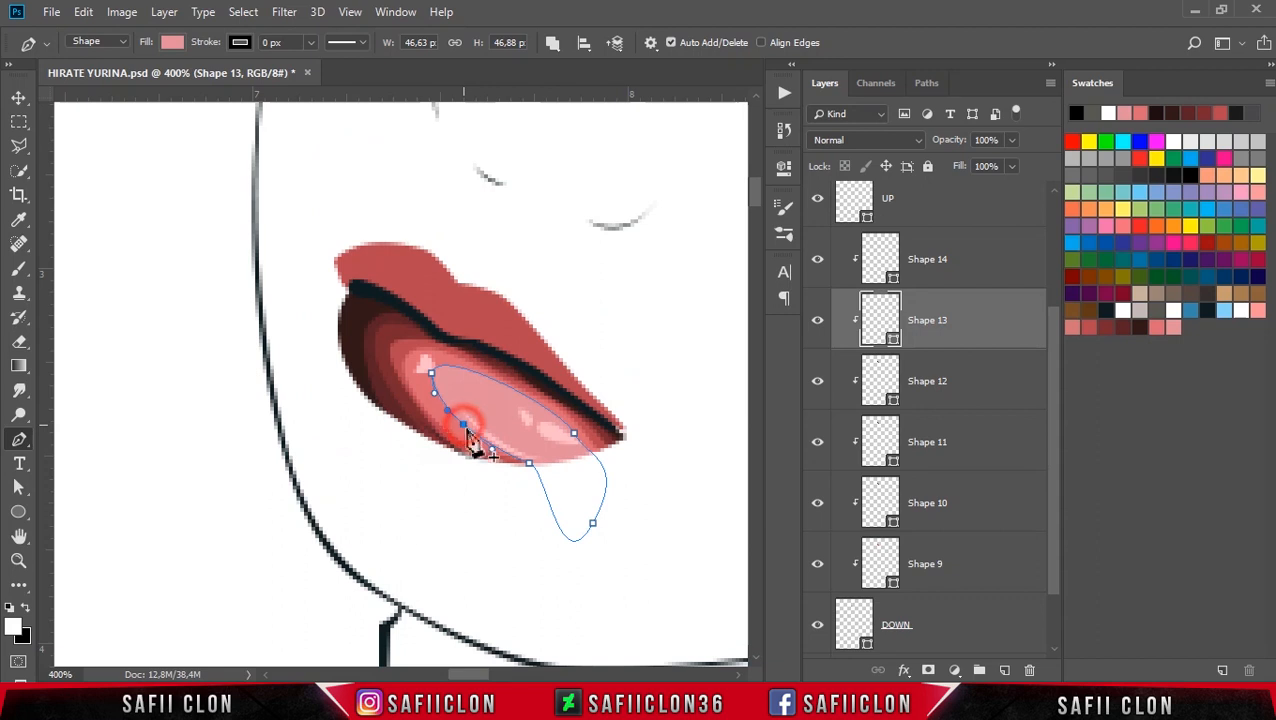
drag(438, 386, 447, 395)
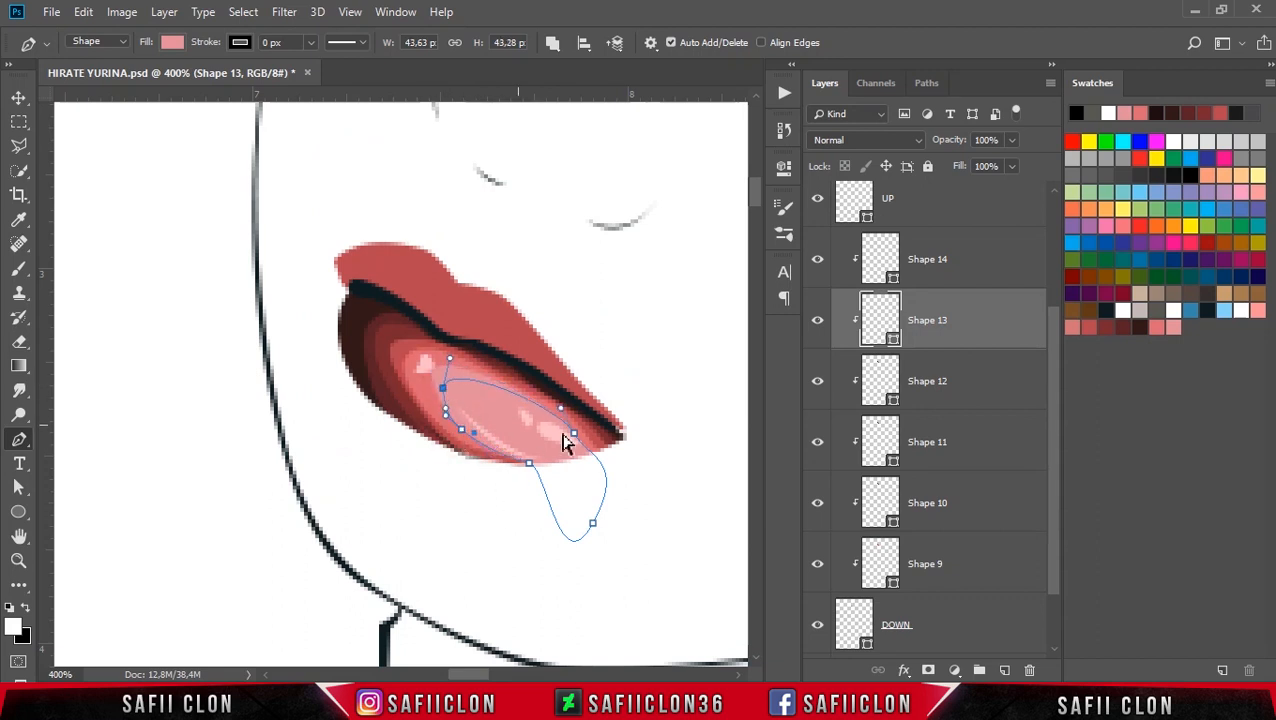
drag(565, 440, 602, 485)
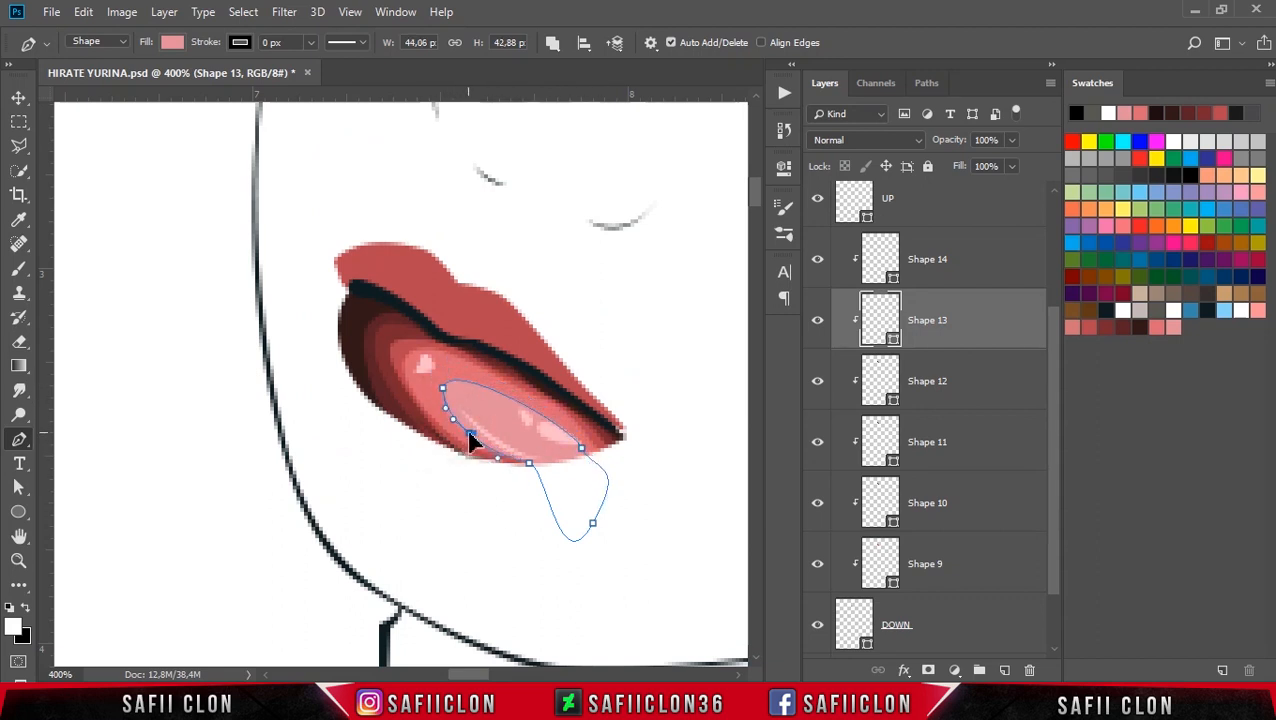
click(516, 401)
drag(517, 402, 518, 396)
drag(582, 449, 590, 449)
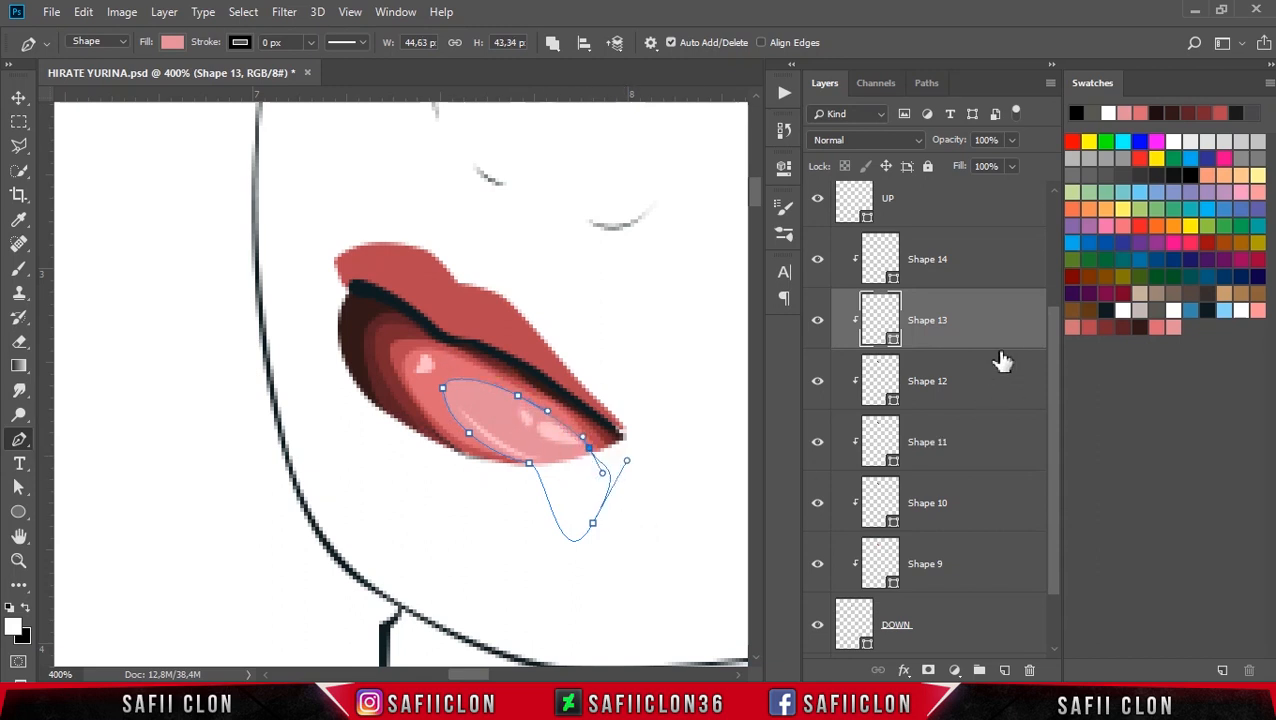
Select the right-hand highlight spots in Shape 14 and nudge them slightly up and left.
click(975, 263)
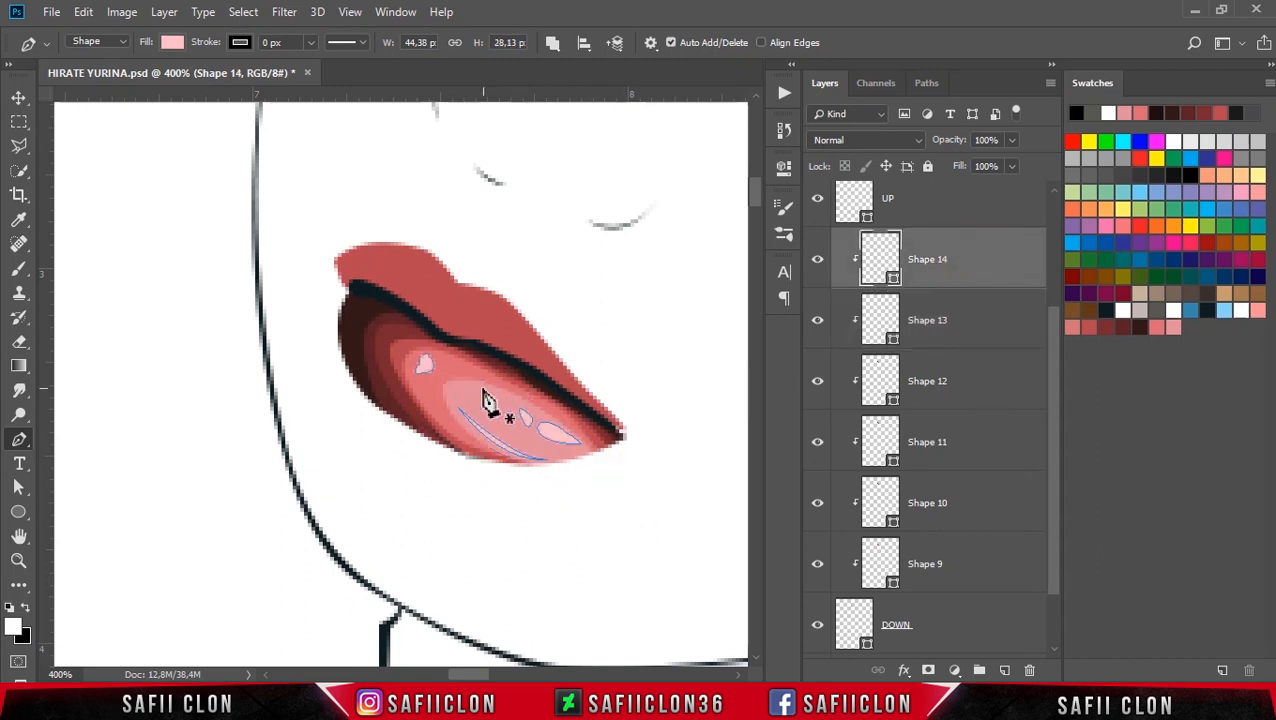
drag(503, 401, 596, 457)
drag(533, 430, 530, 420)
Transform the selected Shape 14 highlights, rotating them about 6.9° and widening them to about 110% toward the left.
key(ctrl+t)
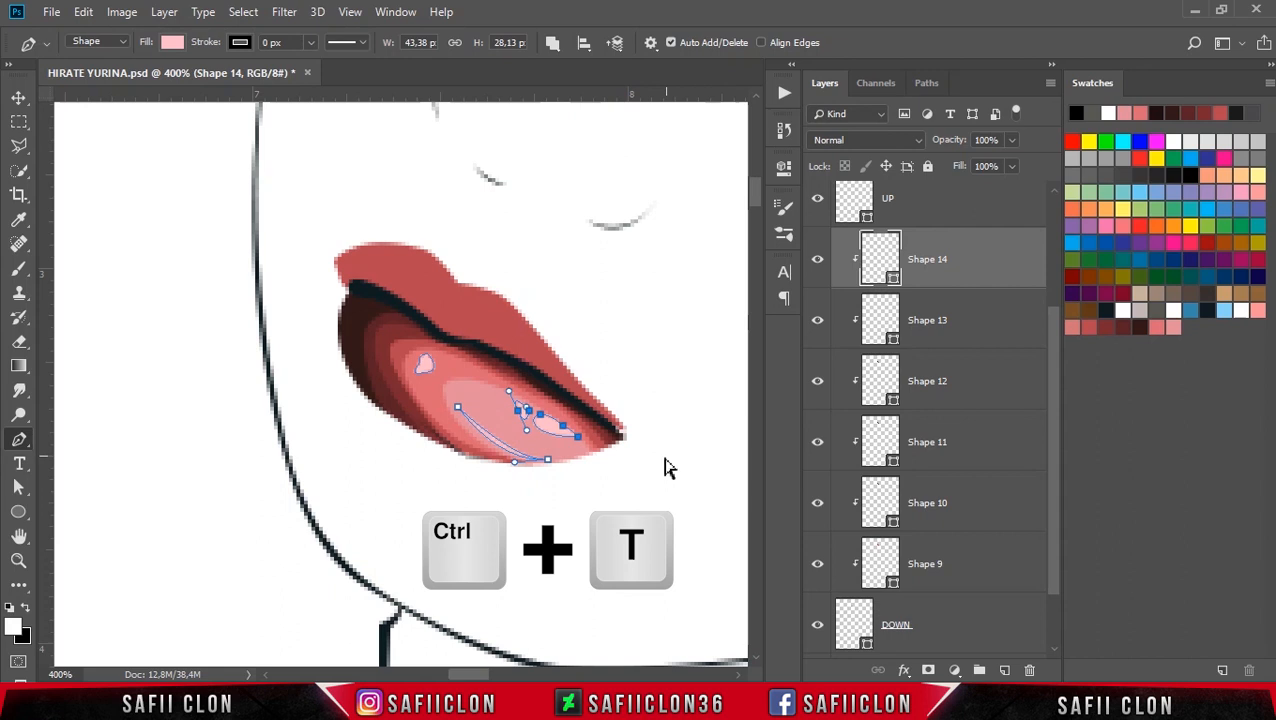
drag(632, 456, 634, 472)
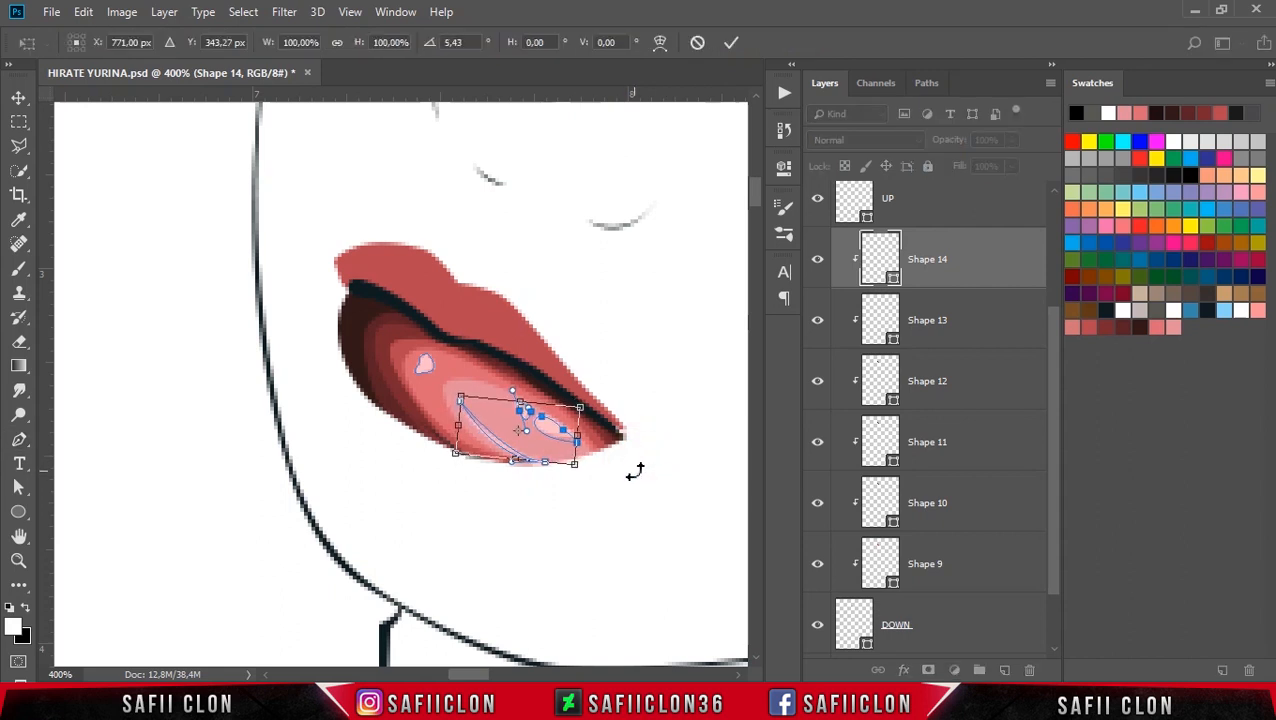
drag(452, 427, 441, 422)
drag(645, 486, 650, 492)
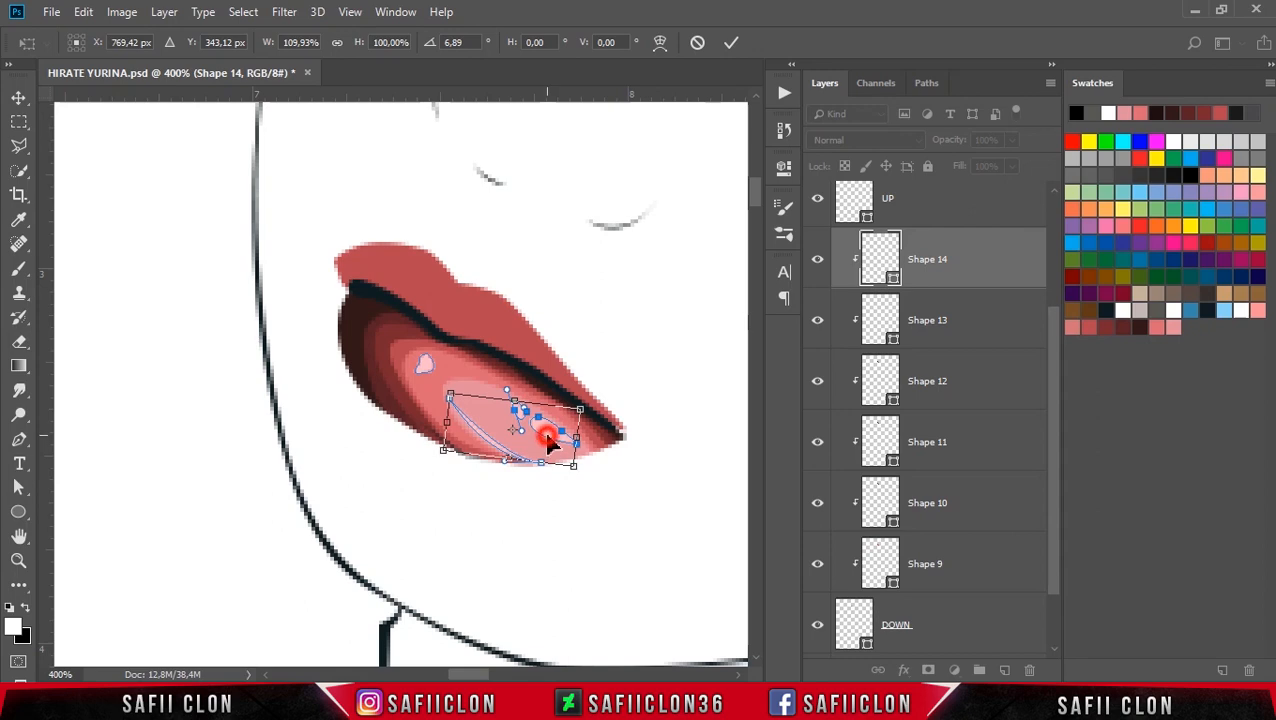
double_click(548, 443)
key(Return)
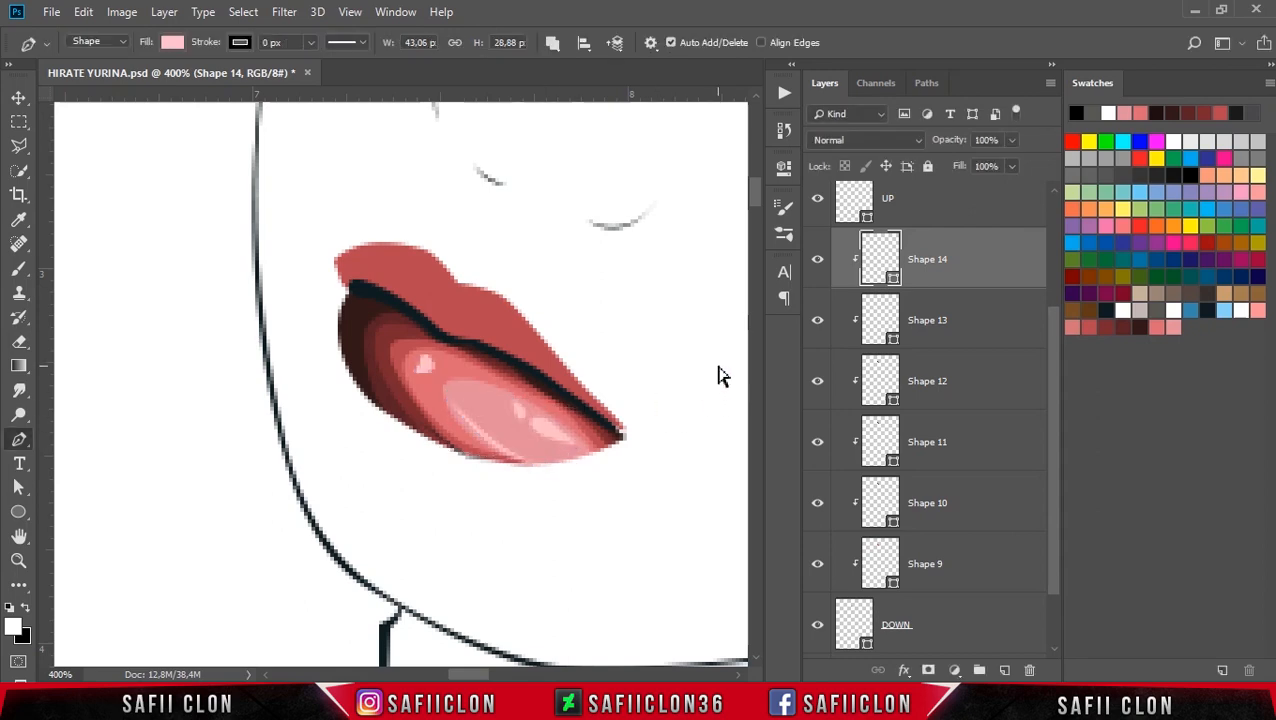
Examine the lip shading at several magnifications and compare it with the POSTERIZE reference layer.
key(ctrl+minus)
key(ctrl+minus)
key(ctrl+minus)
key(ctrl+minus)
key(ctrl+minus)
key(ctrl+plus)
key(ctrl+plus)
key(ctrl+plus)
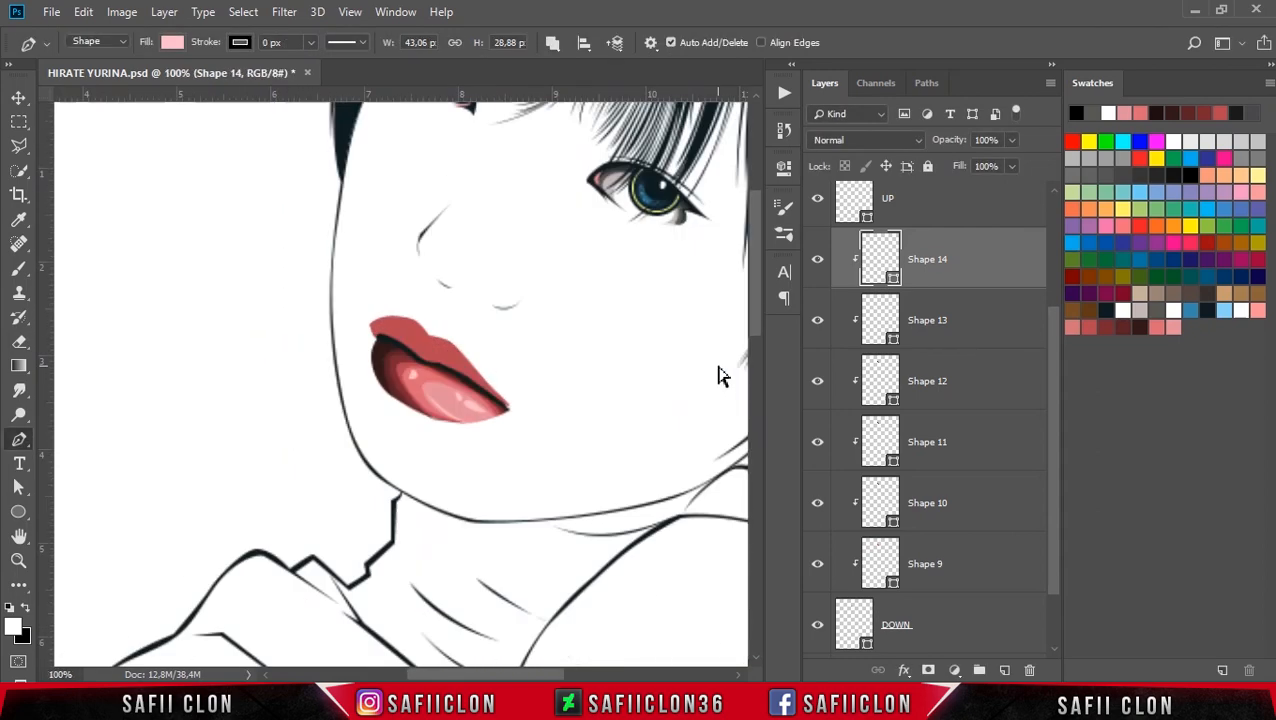
key(ctrl+plus)
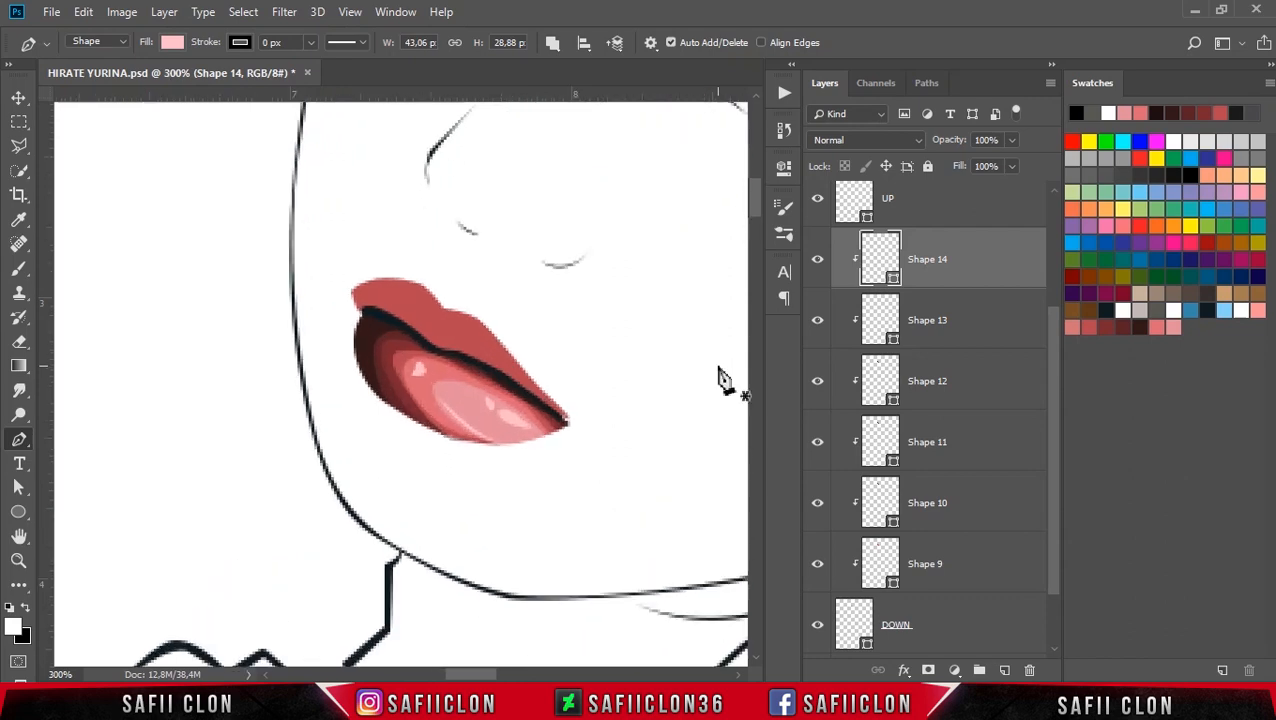
scroll(965, 347, up, 3)
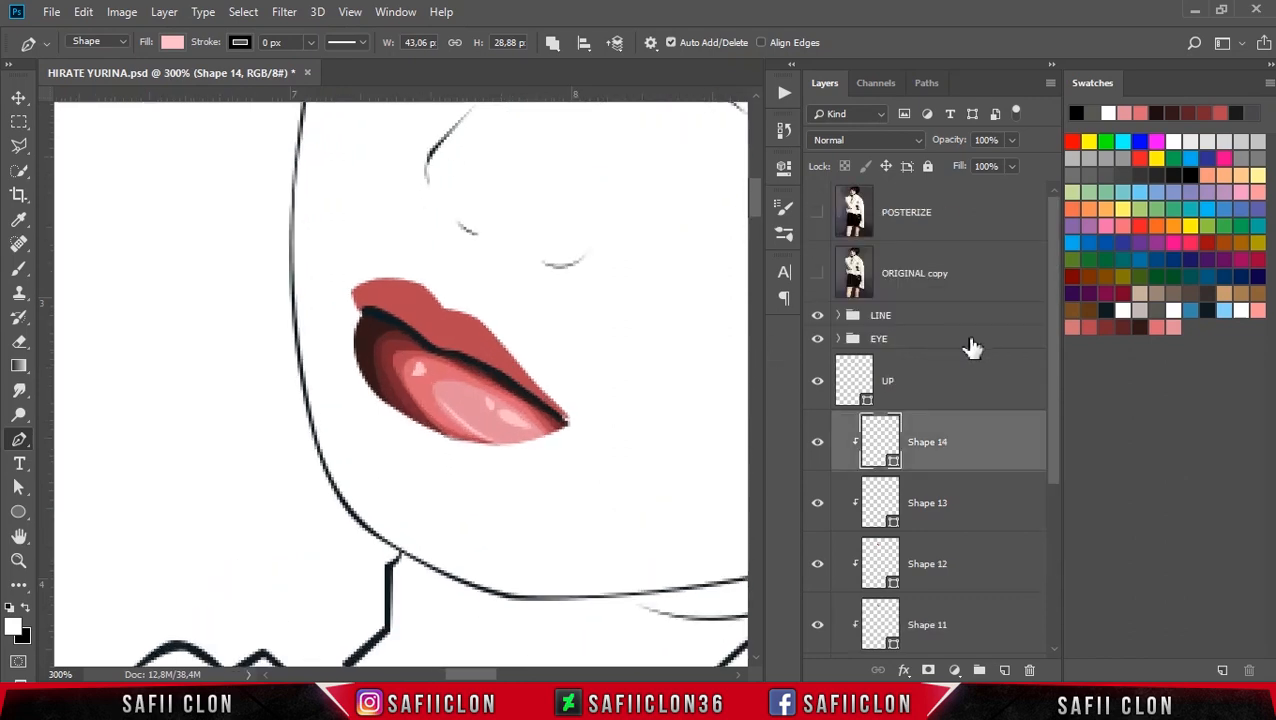
click(818, 214)
click(818, 214)
Smooth the lower right edge of the DOWN lip shape by adding an anchor point and adjusting its curve handle.
scroll(962, 443, down, 3)
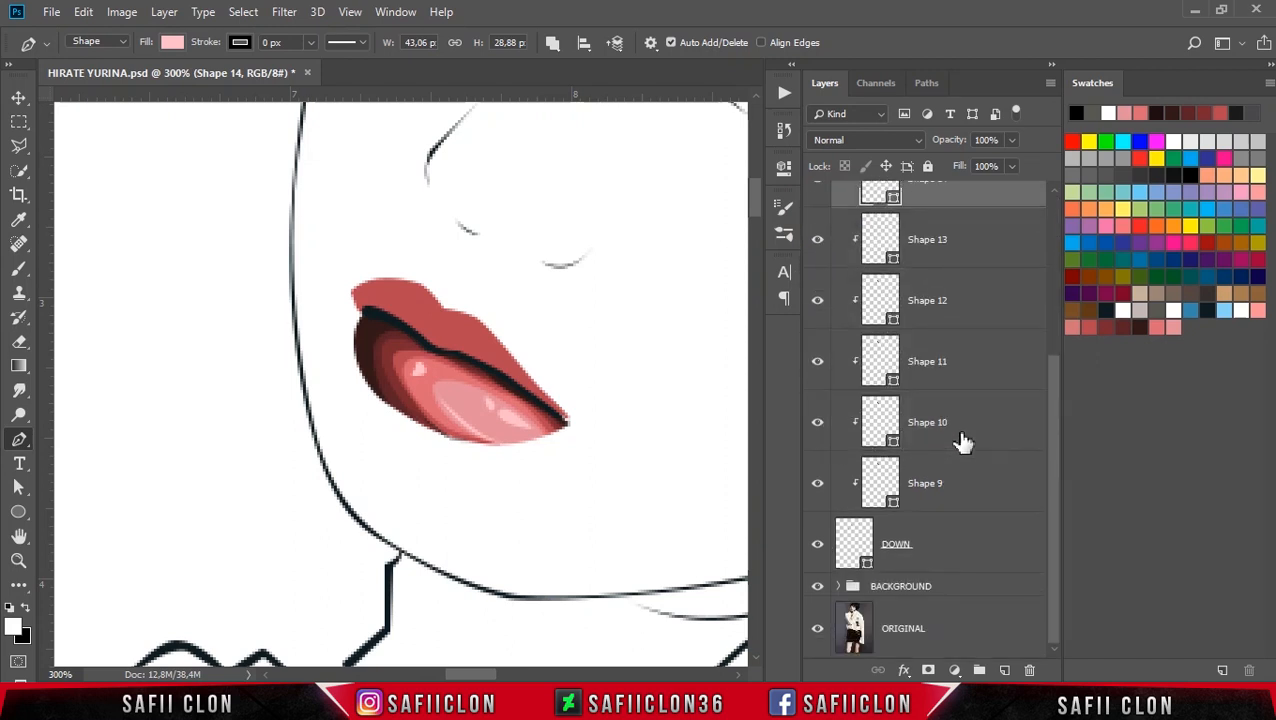
click(962, 530)
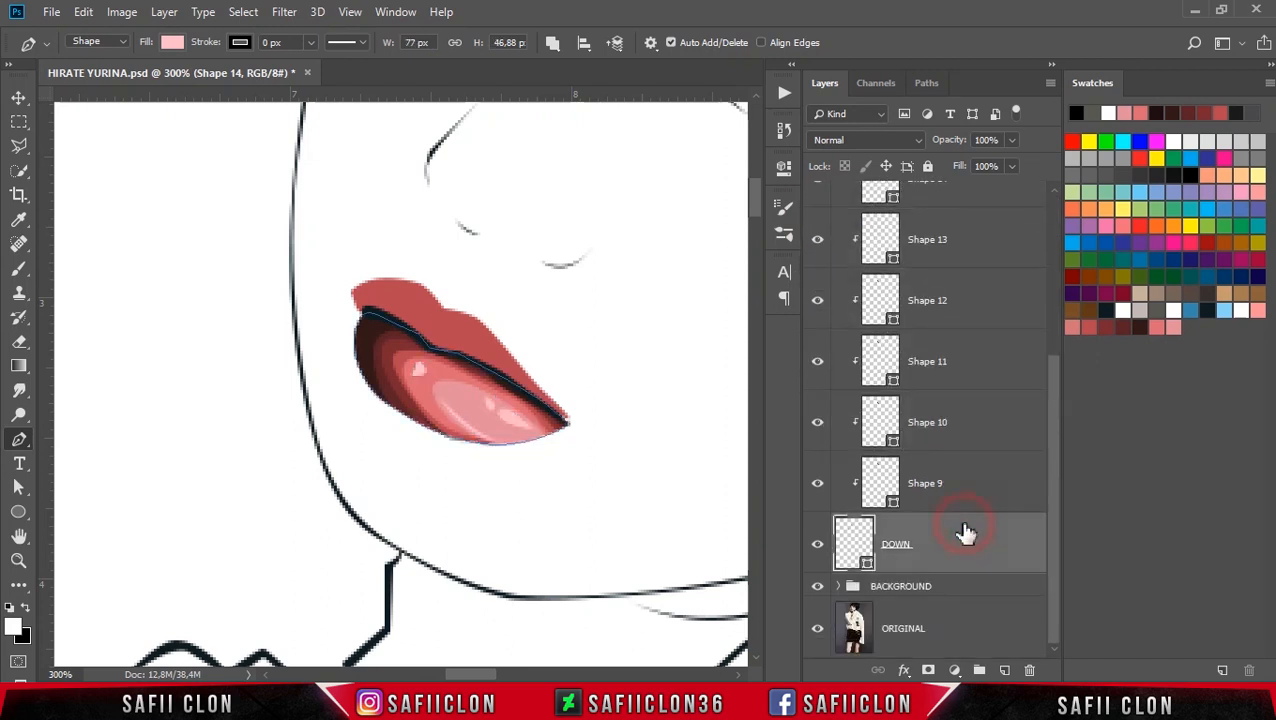
click(533, 445)
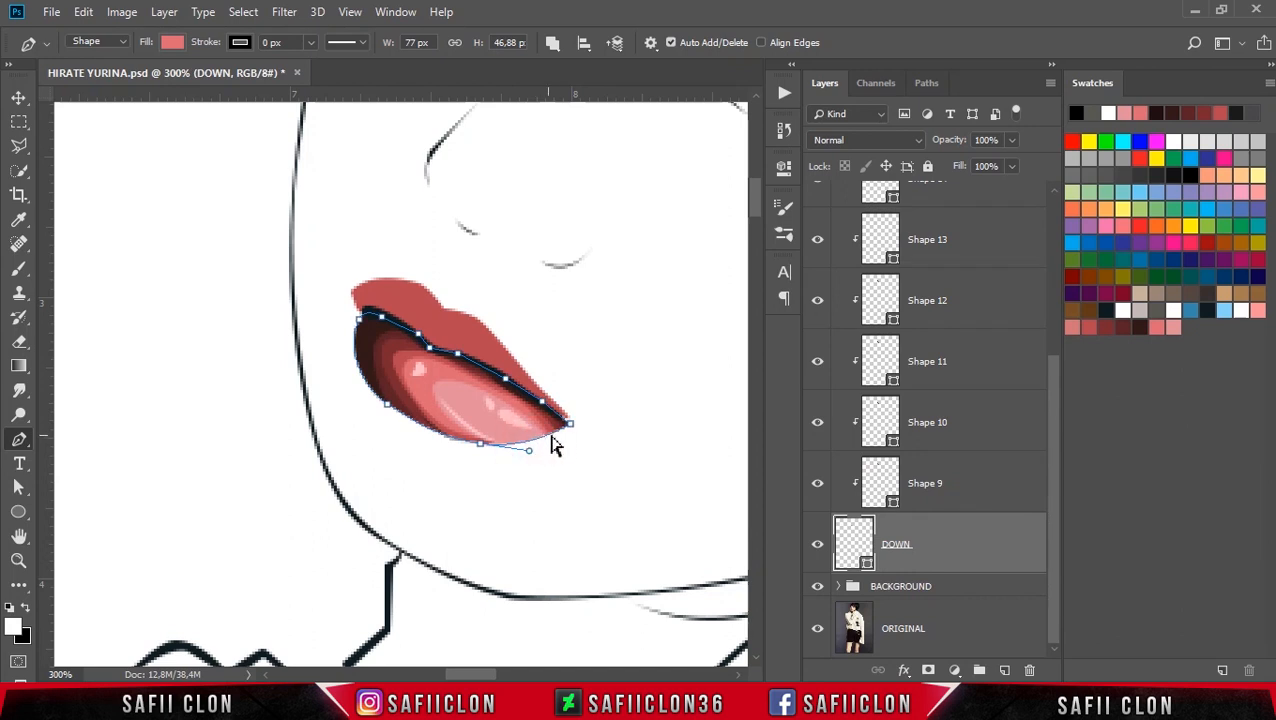
click(550, 436)
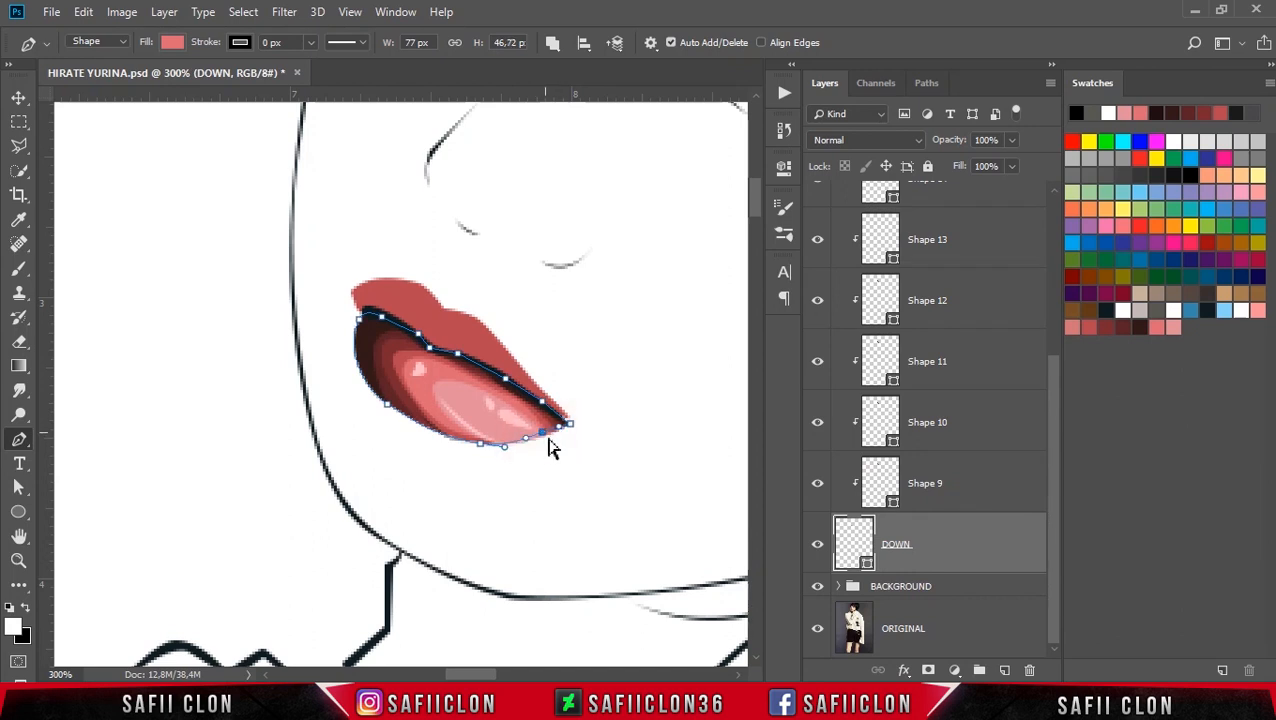
drag(527, 439, 528, 442)
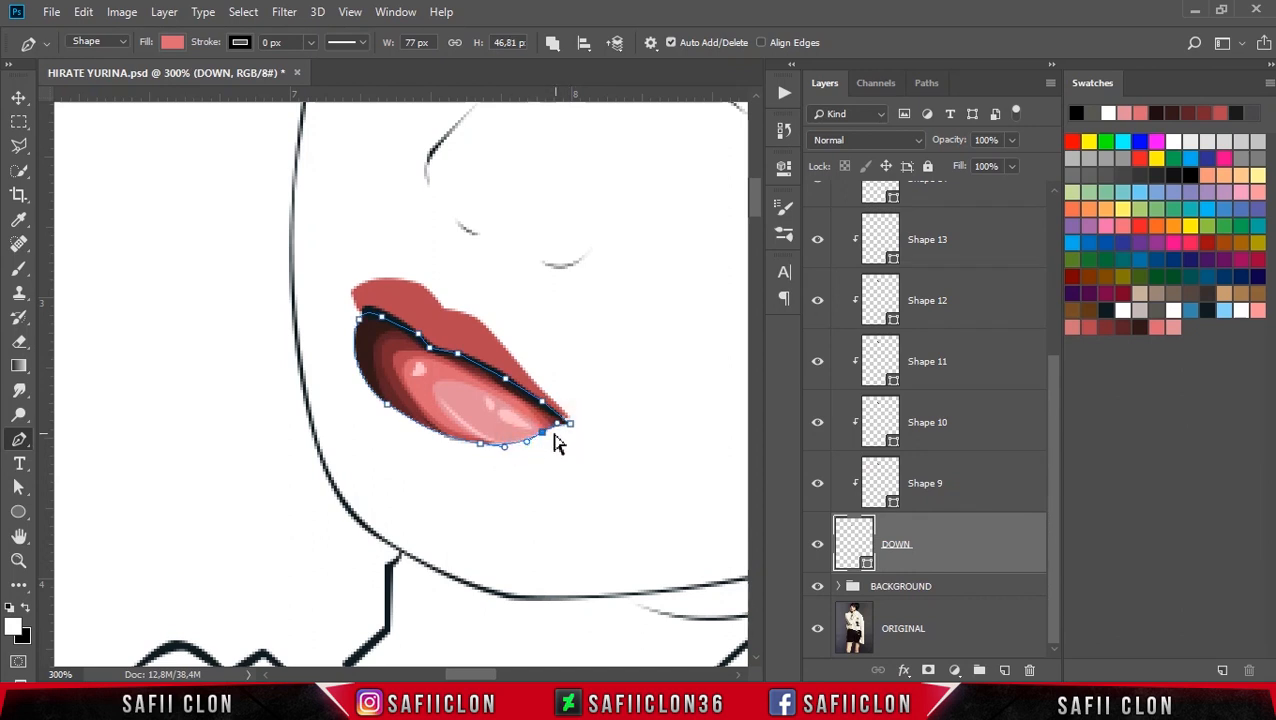
Adjust the curve handle on the bottom edge of the DOWN lip shape and hide its path outline.
drag(505, 451, 514, 449)
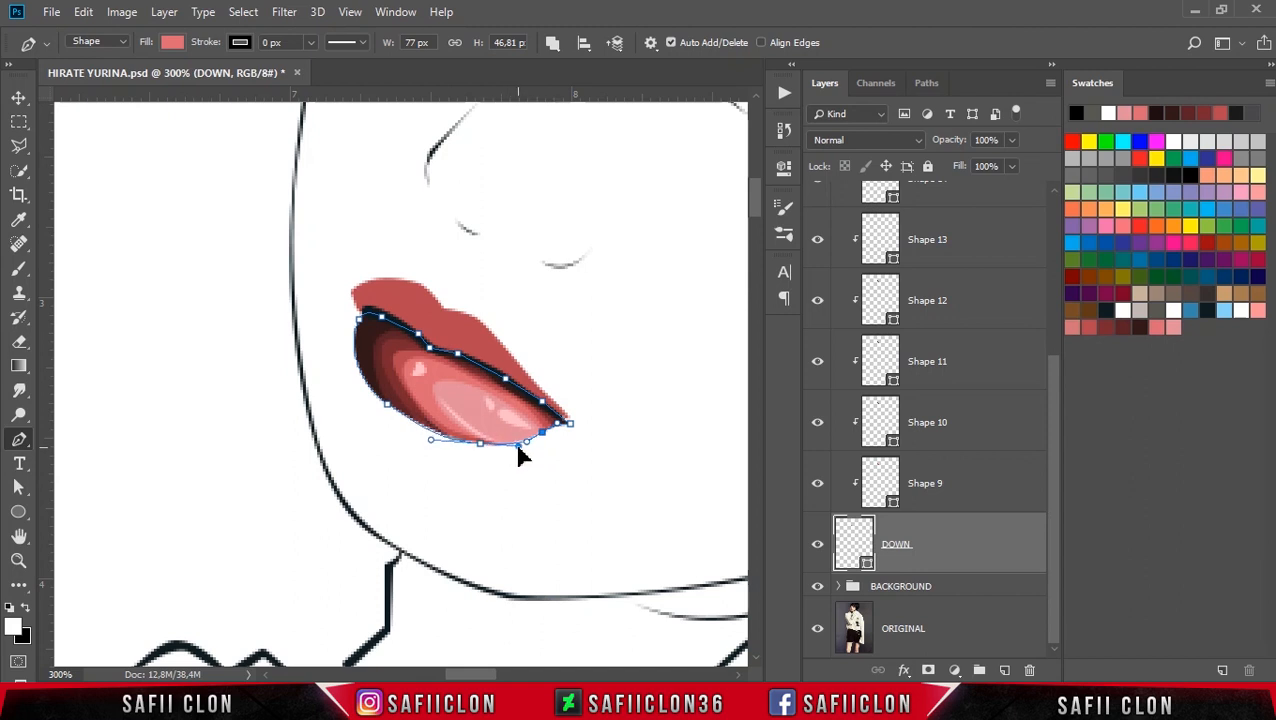
key(Return)
key(ctrl+h)
Recolor the UP upper-lip shape with the lighter pink #dd6974 from the saved swatches.
scroll(608, 420, up, 1)
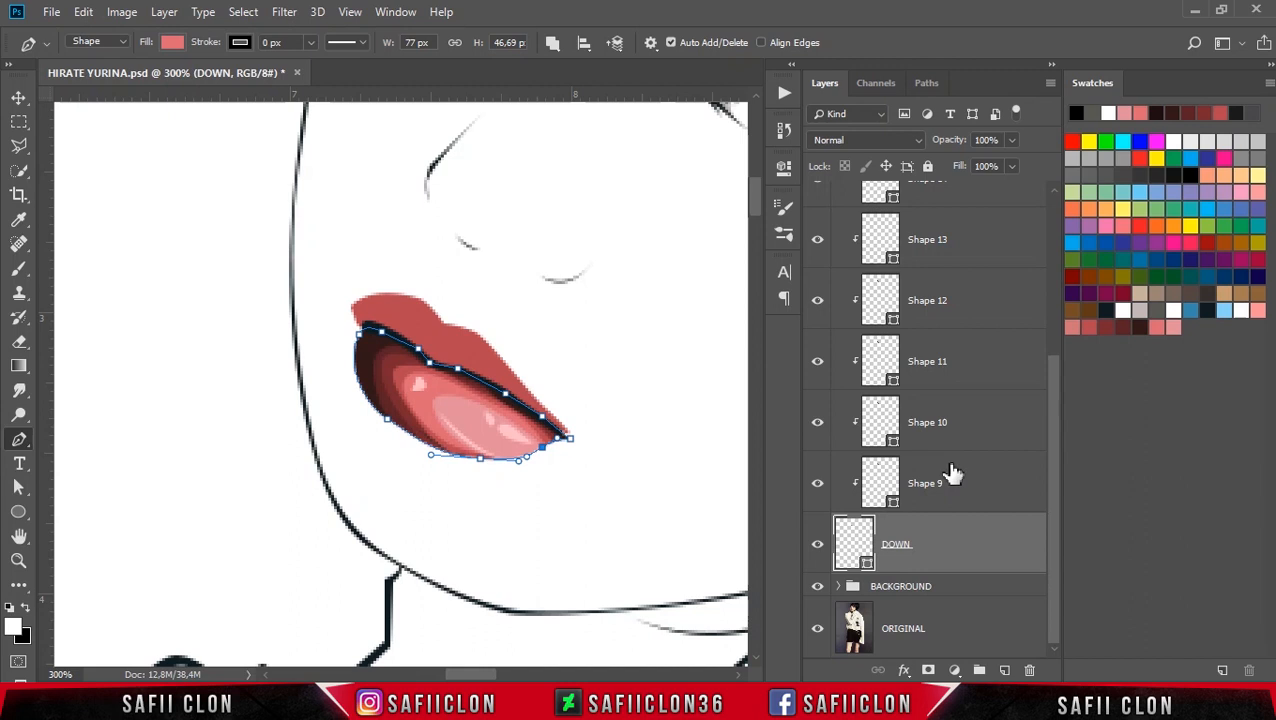
scroll(955, 473, up, 5)
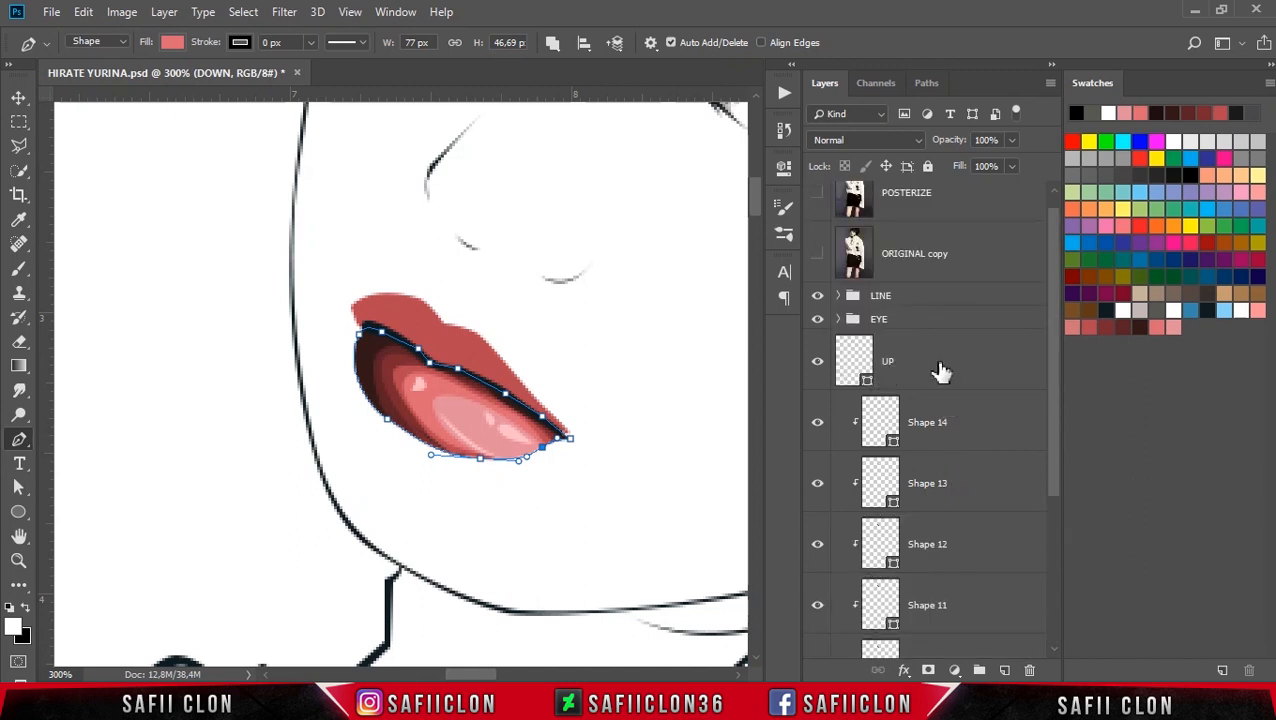
click(950, 372)
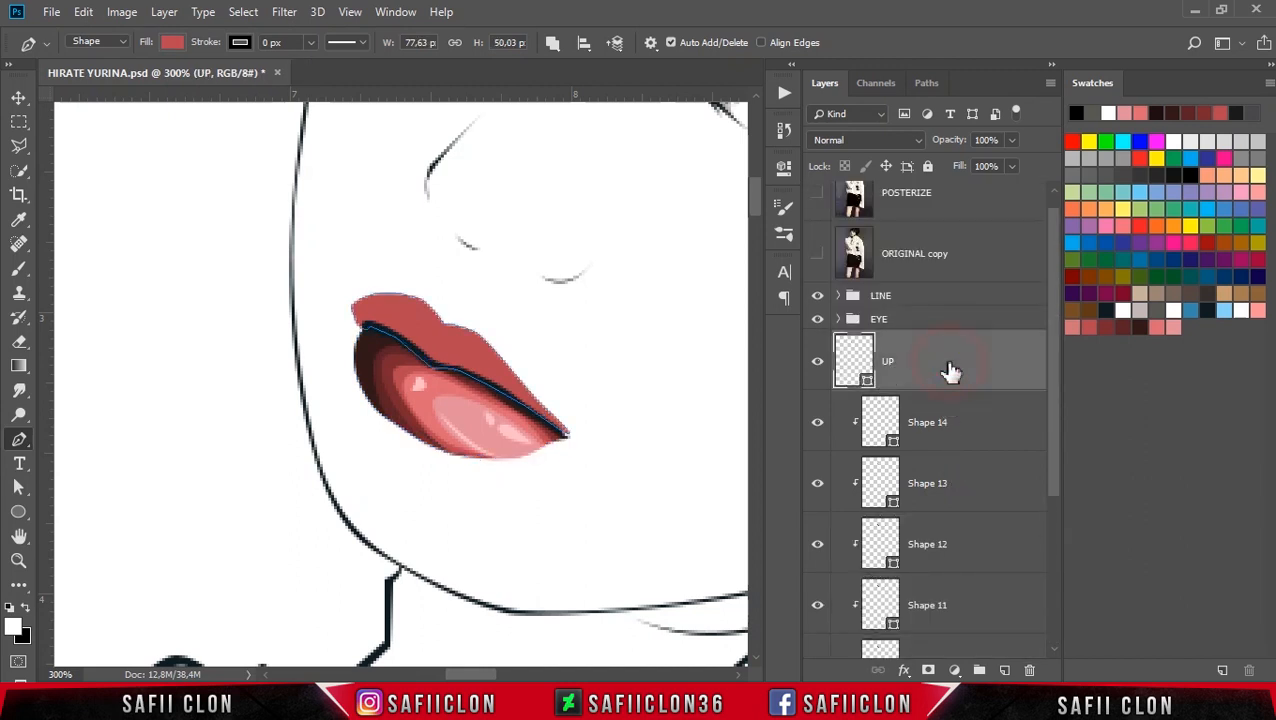
double_click(868, 383)
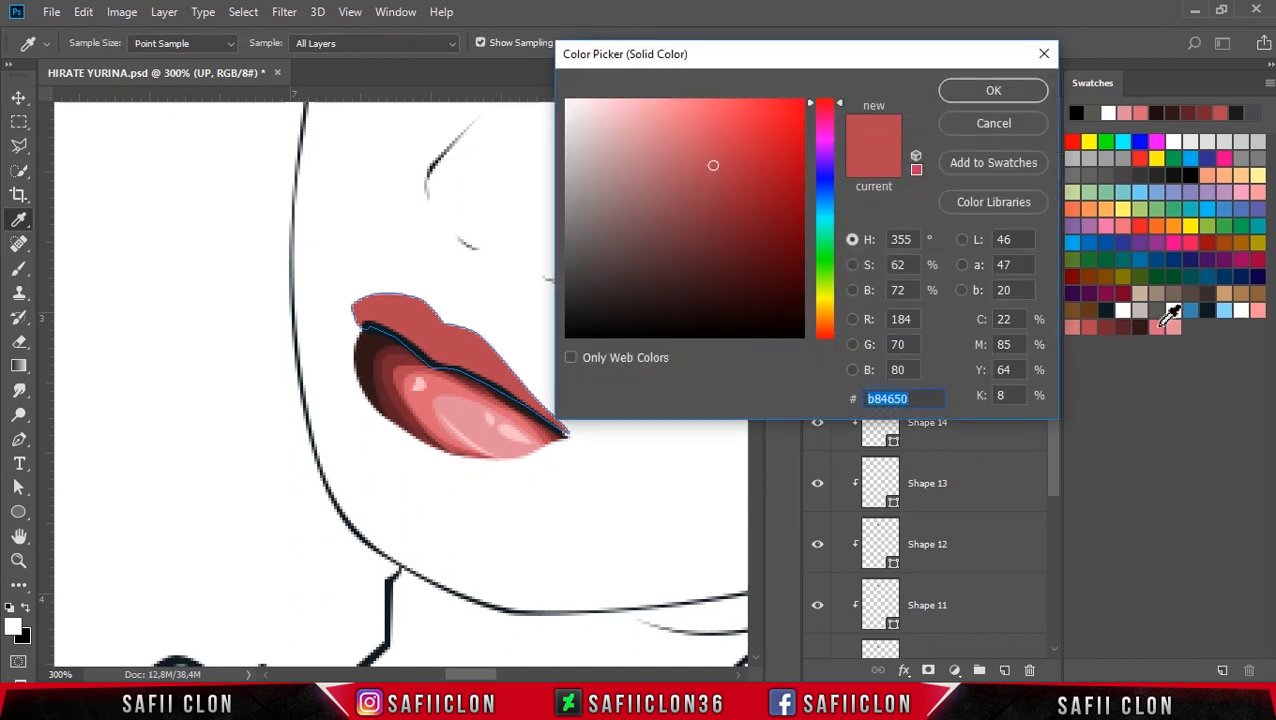
click(1165, 325)
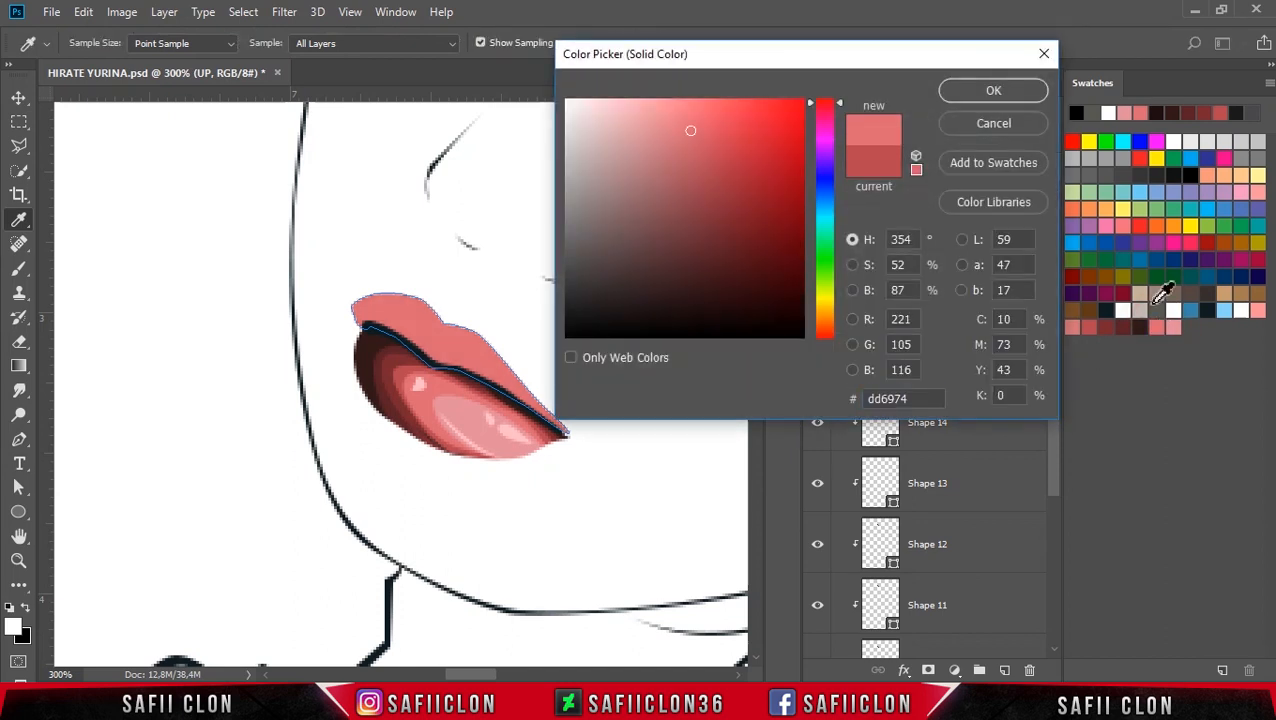
click(993, 91)
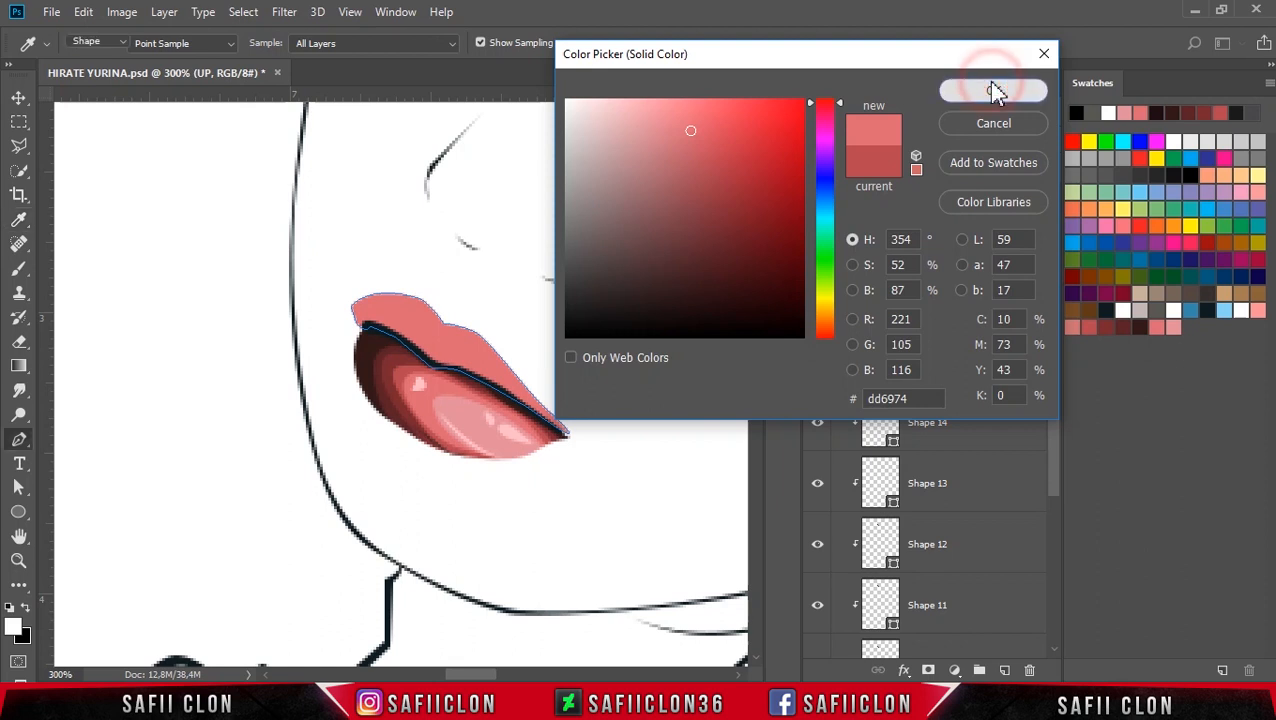
Show the POSTERIZE reference and draw a new-layer pen shape over the upper lip, leaving a narrow notch below the cupid's bow.
scroll(1050, 312, up, 1)
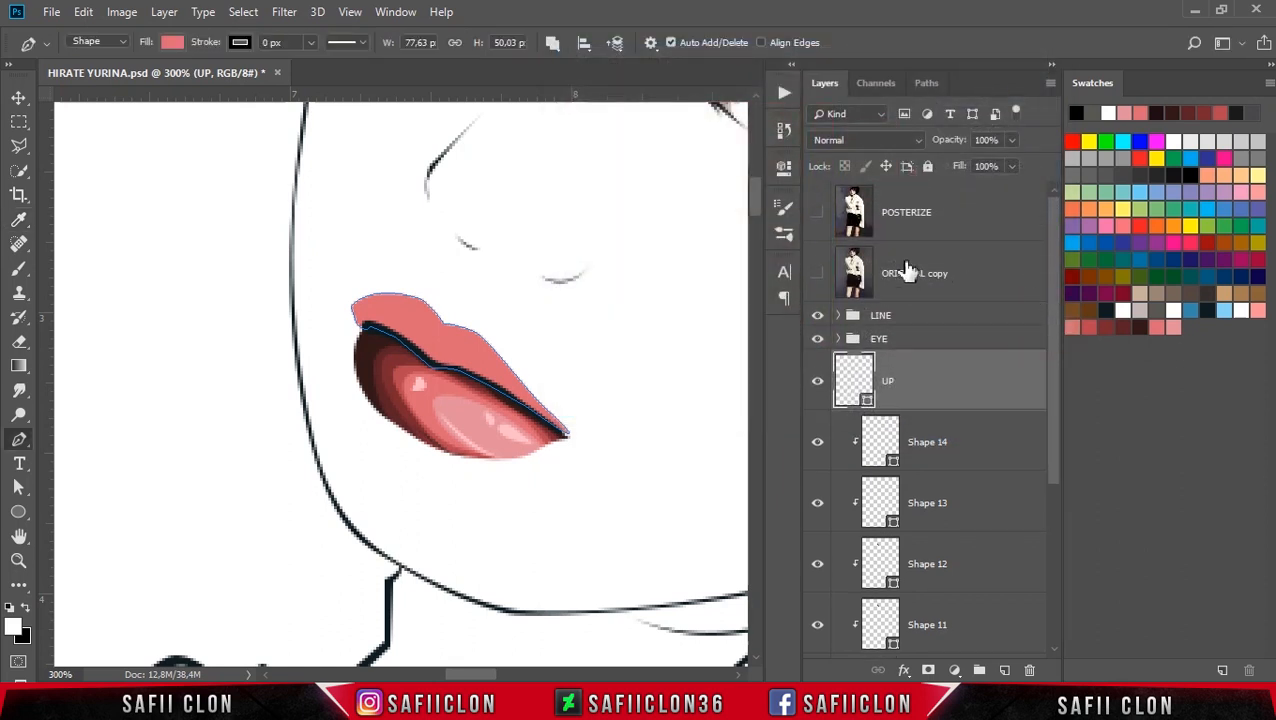
click(826, 226)
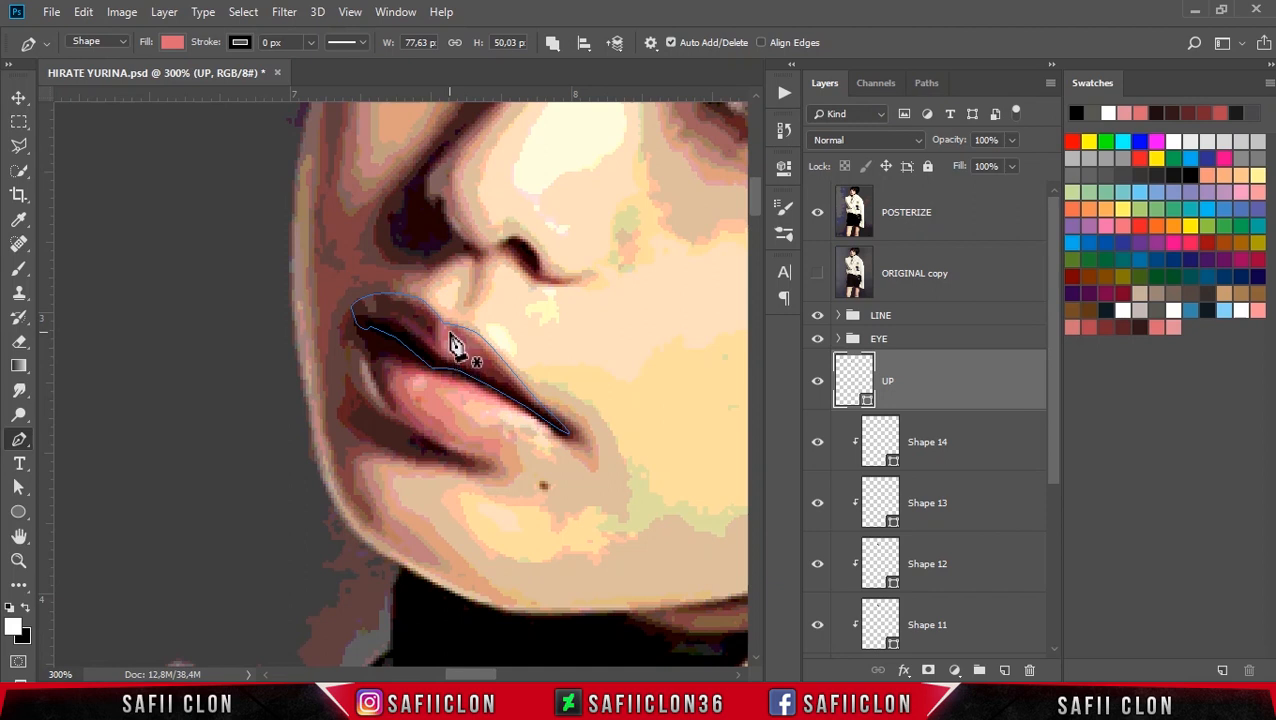
click(553, 42)
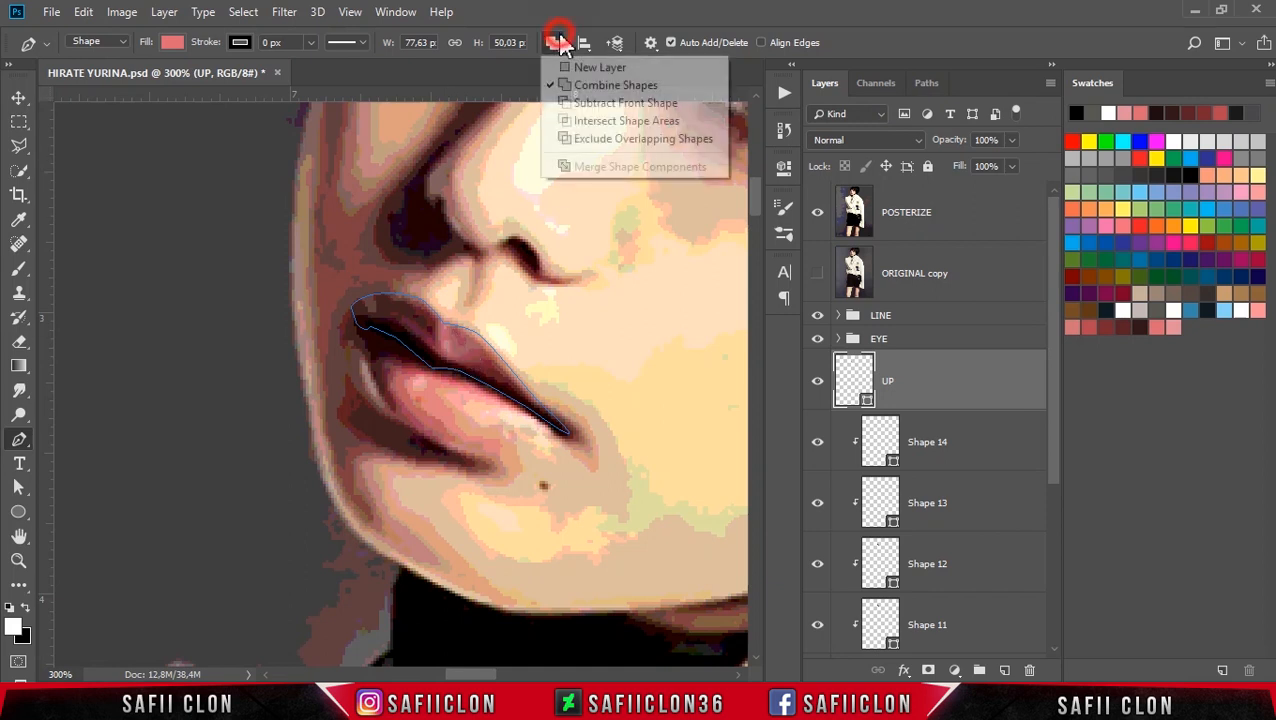
click(603, 70)
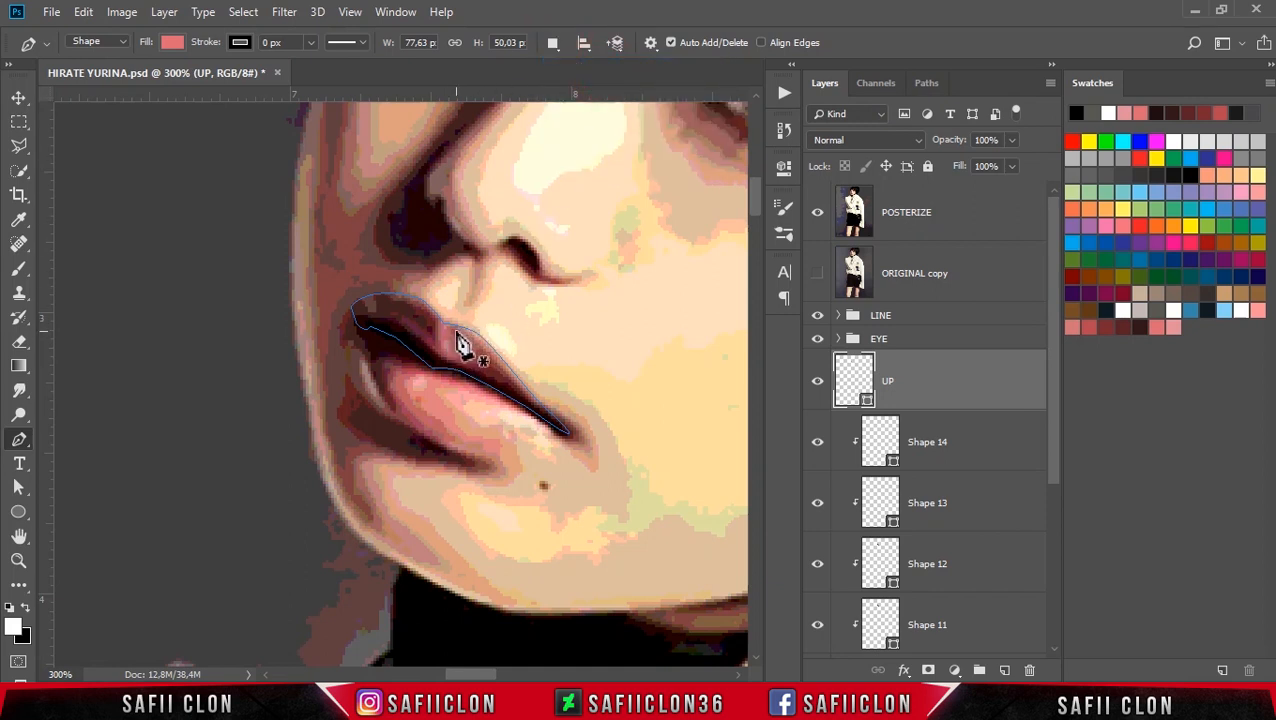
click(449, 350)
drag(491, 341, 546, 380)
drag(584, 430, 666, 481)
drag(503, 413, 383, 340)
drag(342, 332, 382, 273)
drag(435, 307, 474, 346)
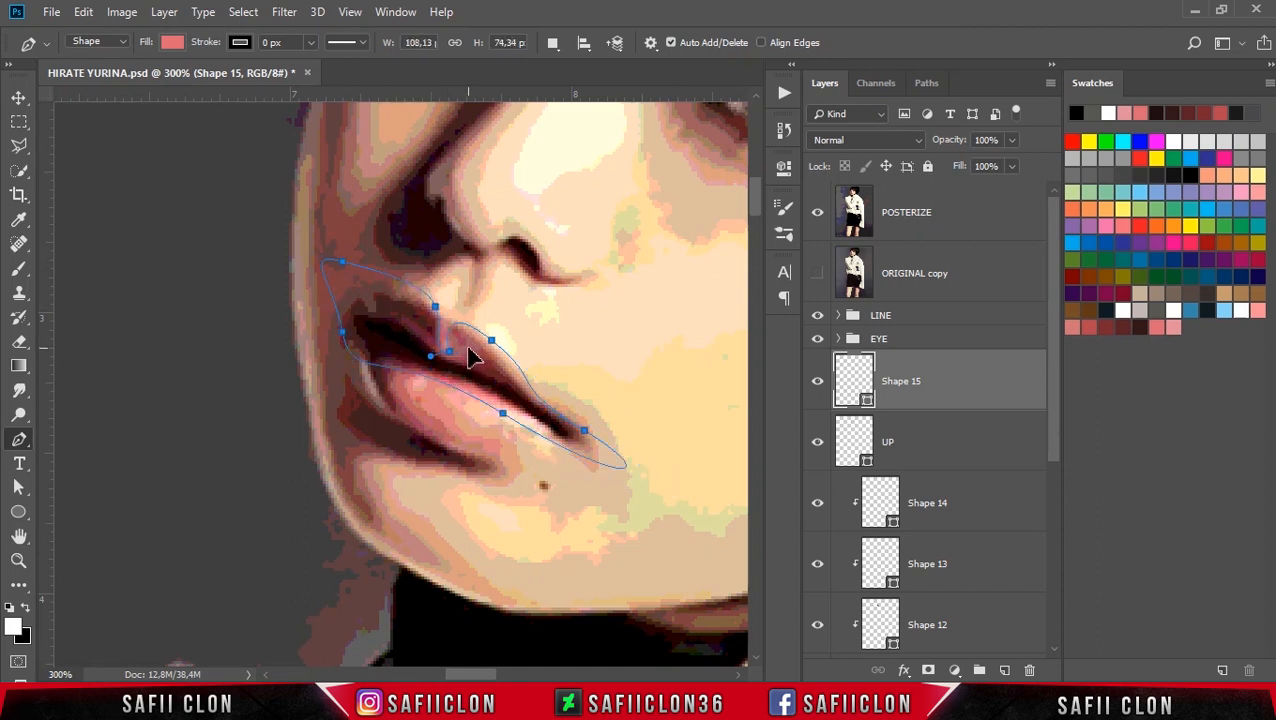
Hide the POSTERIZE reference, clip Shape 15 to the UP layer and fill it with the red #b84650.
click(817, 214)
right_click(958, 385)
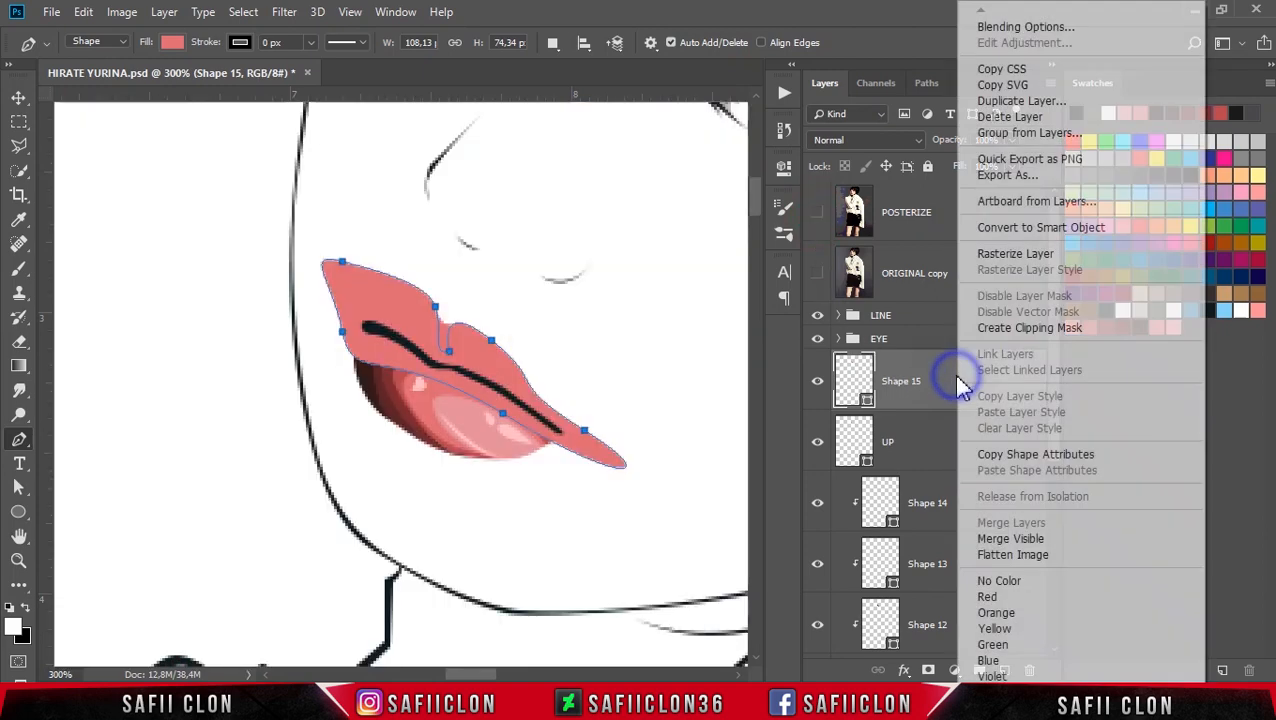
click(1034, 335)
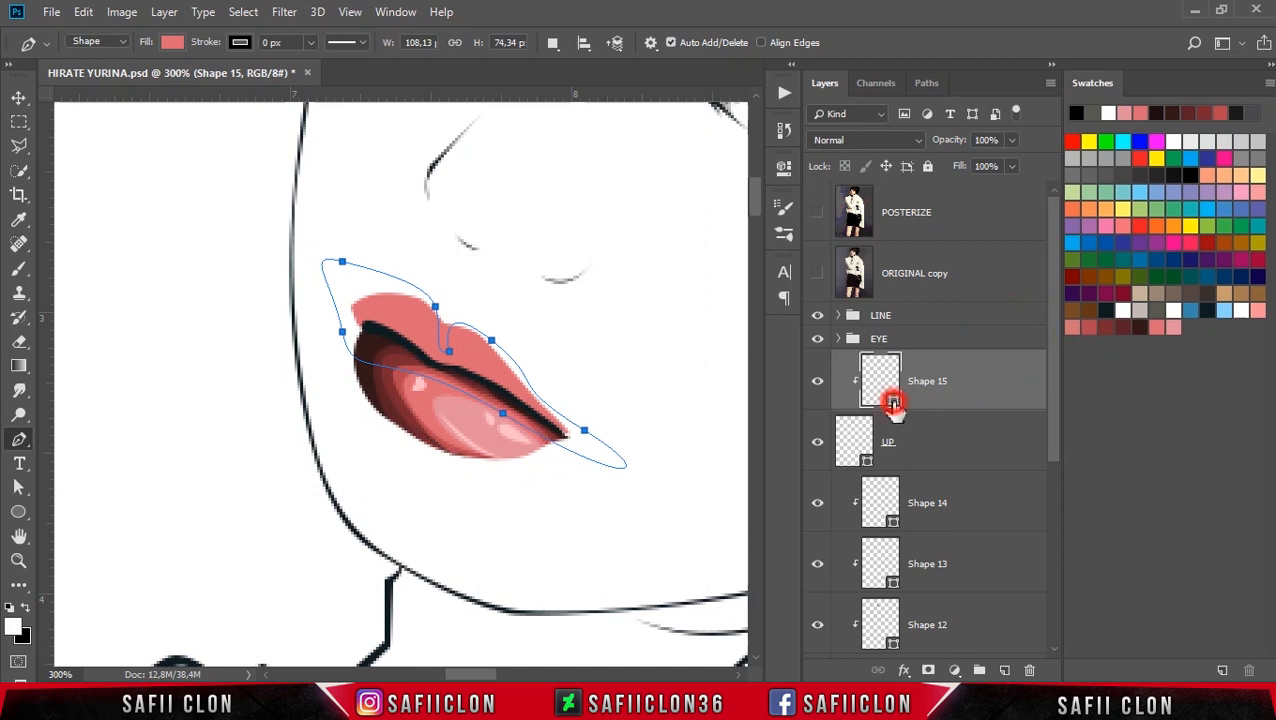
double_click(893, 403)
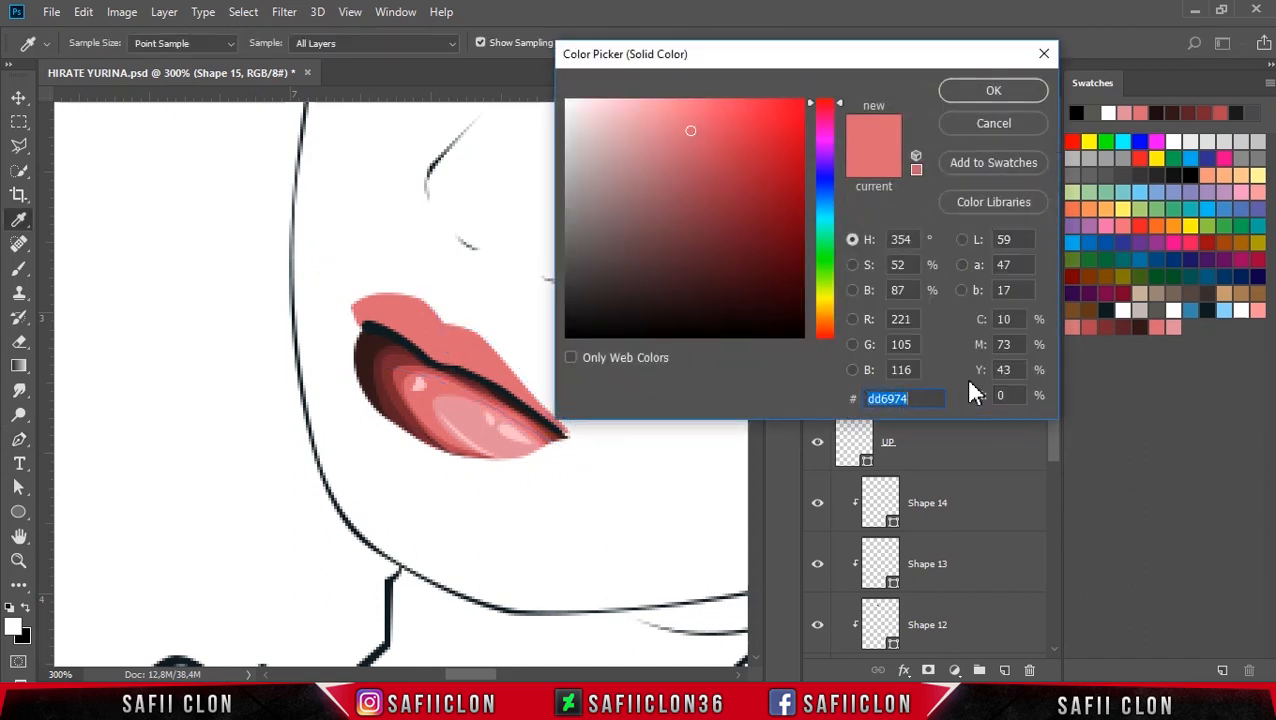
click(1092, 325)
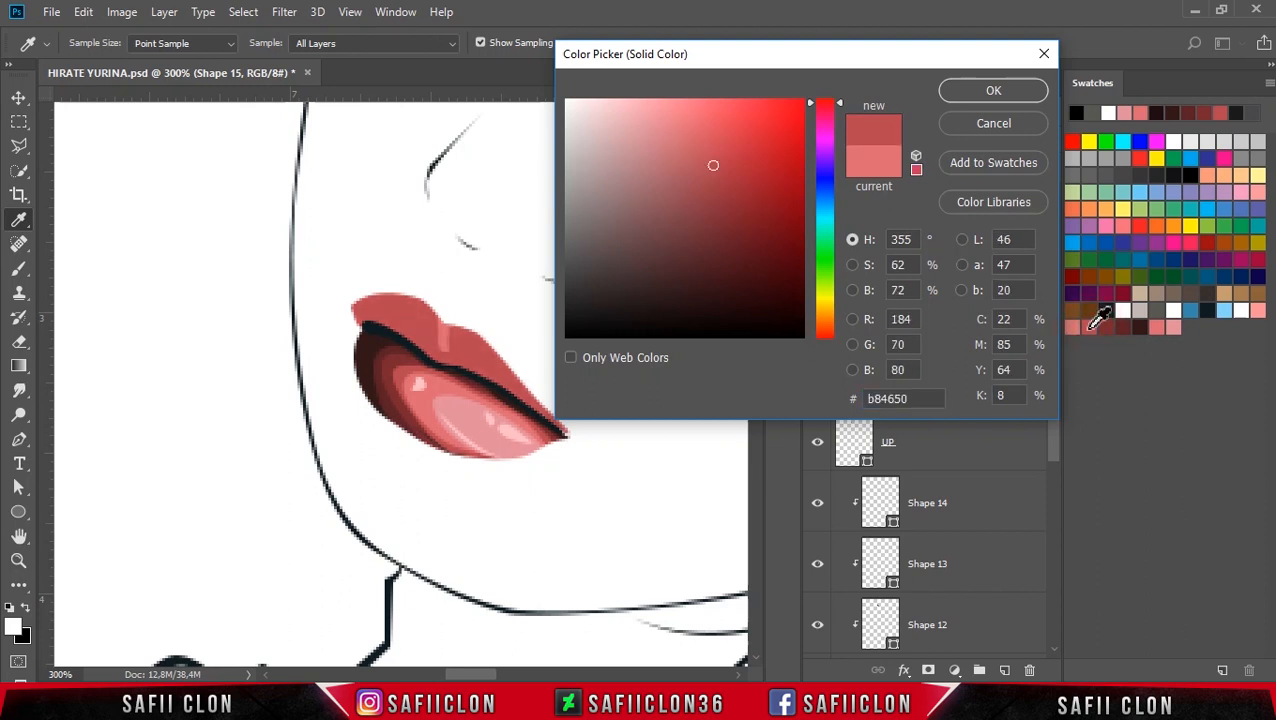
click(1005, 96)
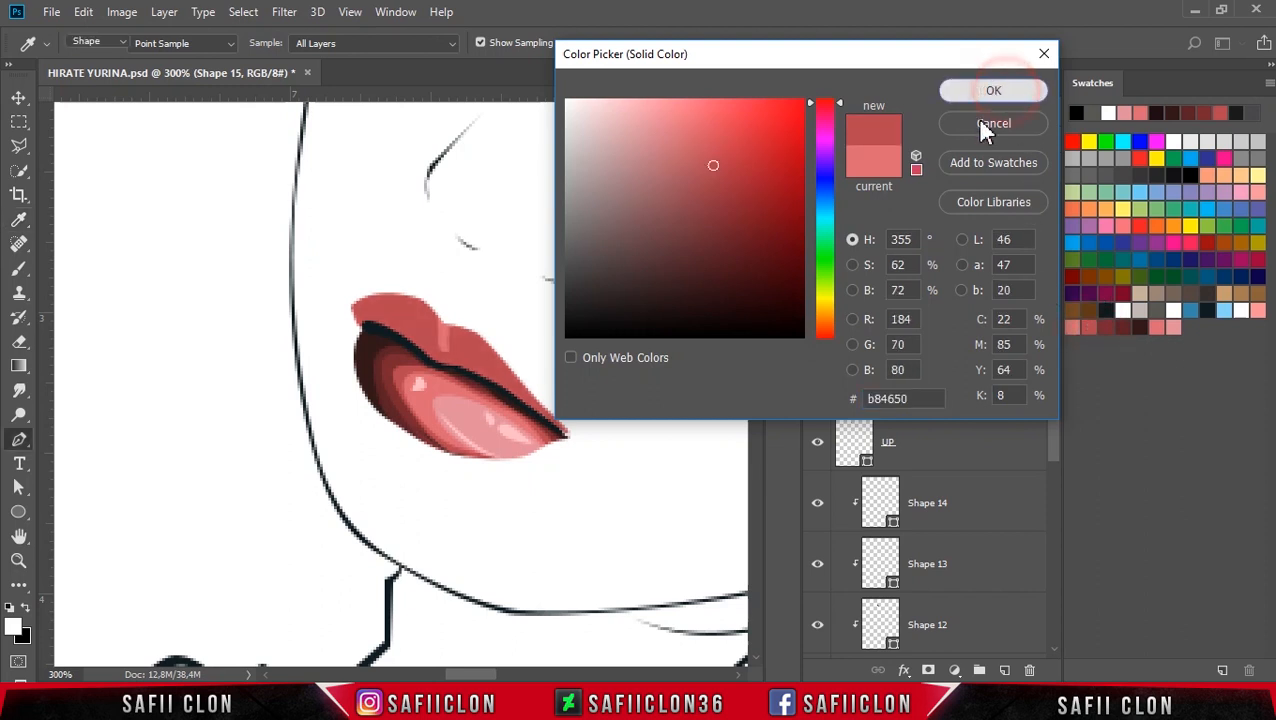
Reshape the notch in Shape 15 below the cupid's bow by moving its upper and lower anchor points.
click(449, 356)
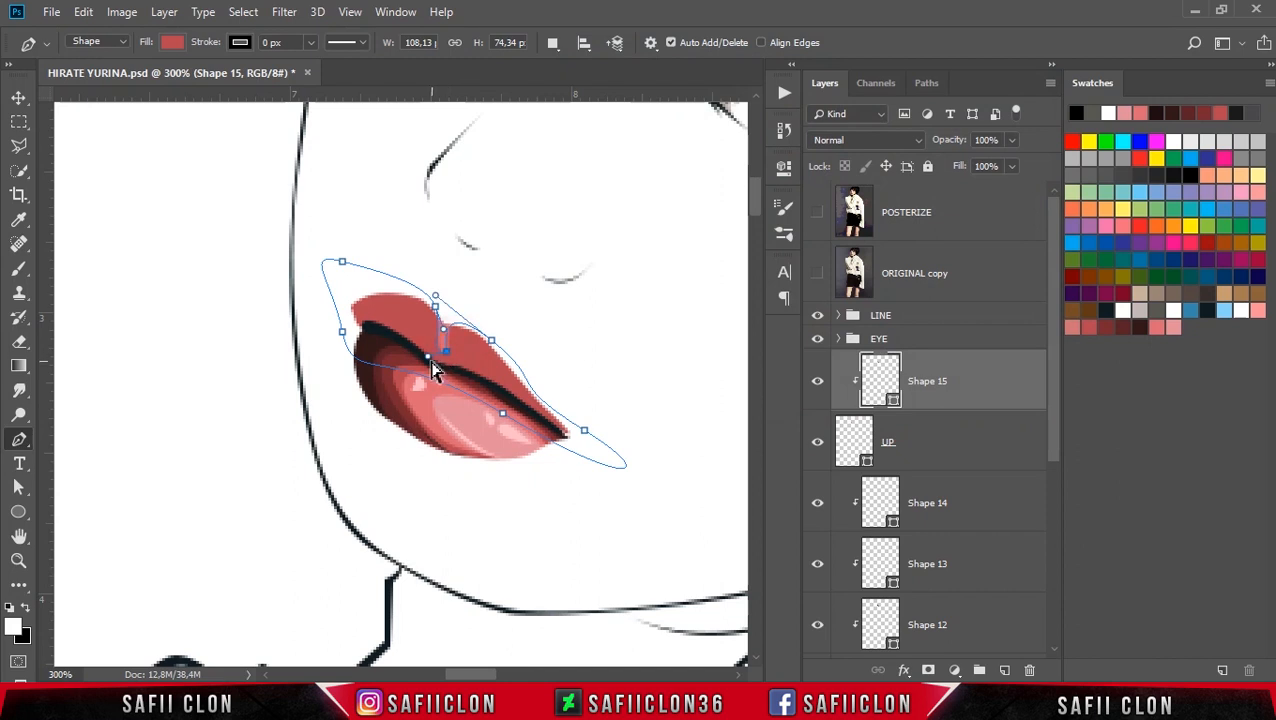
drag(437, 309, 436, 304)
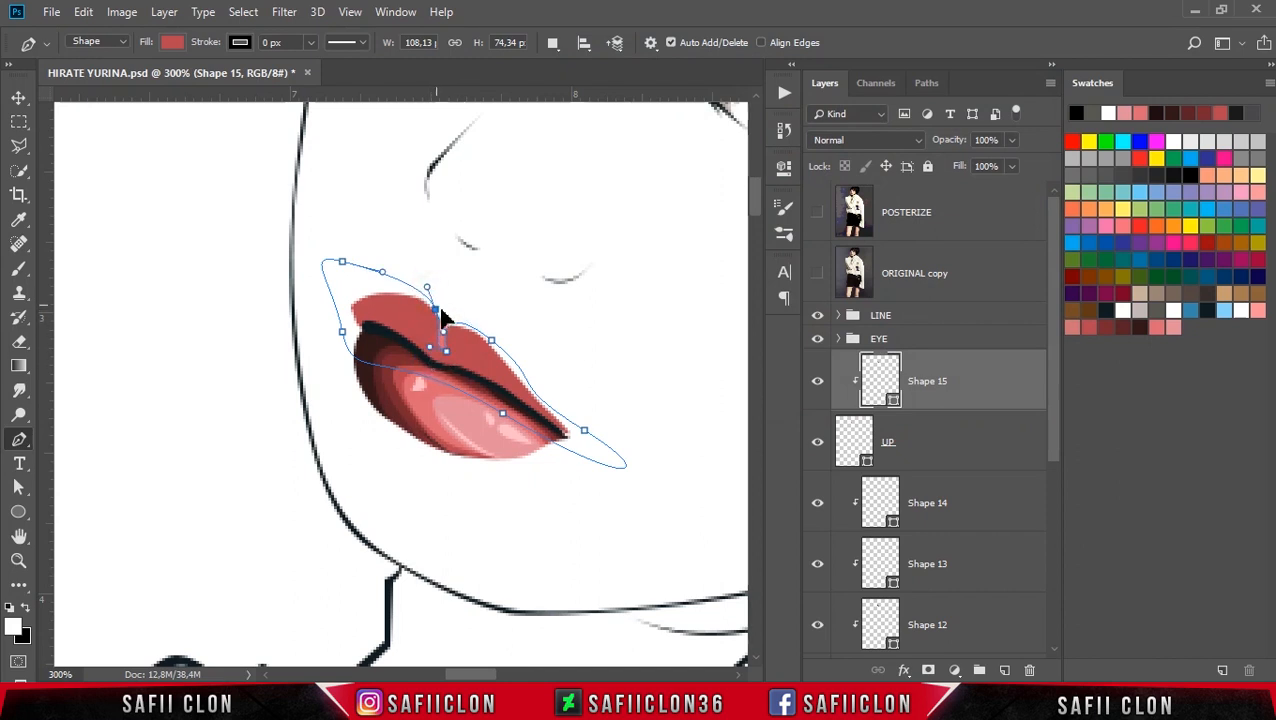
click(441, 352)
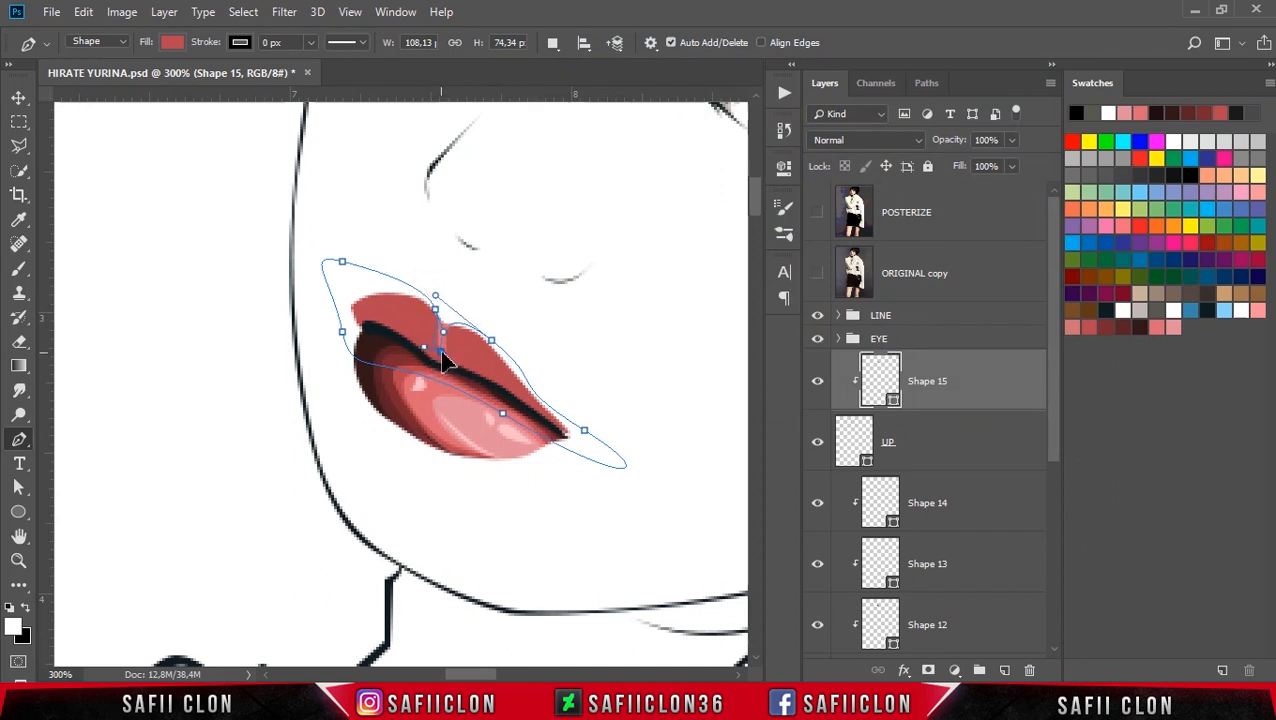
key(Return)
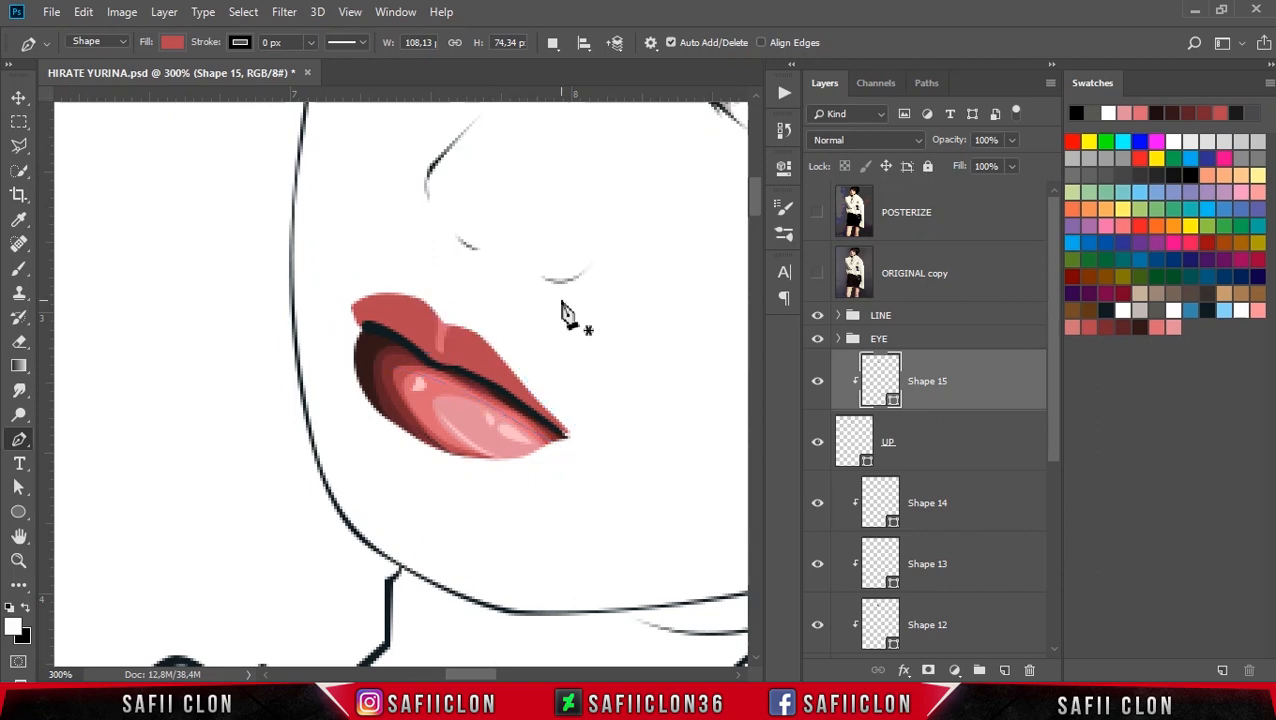
Compare the upper lip with the POSTERIZE reference and nudge the bottom anchor of Shape 15's notch slightly right.
click(817, 217)
click(817, 217)
click(817, 217)
key(ctrl+h)
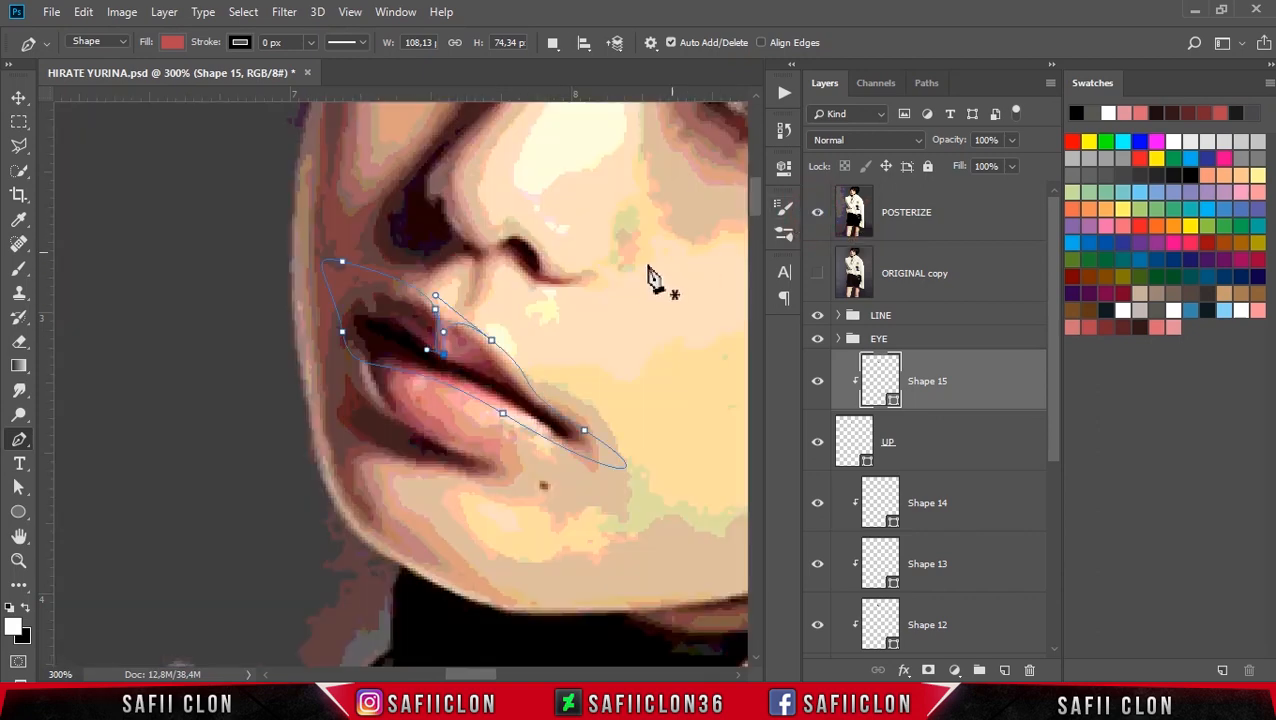
ctrl+click(444, 356)
drag(444, 357, 445, 356)
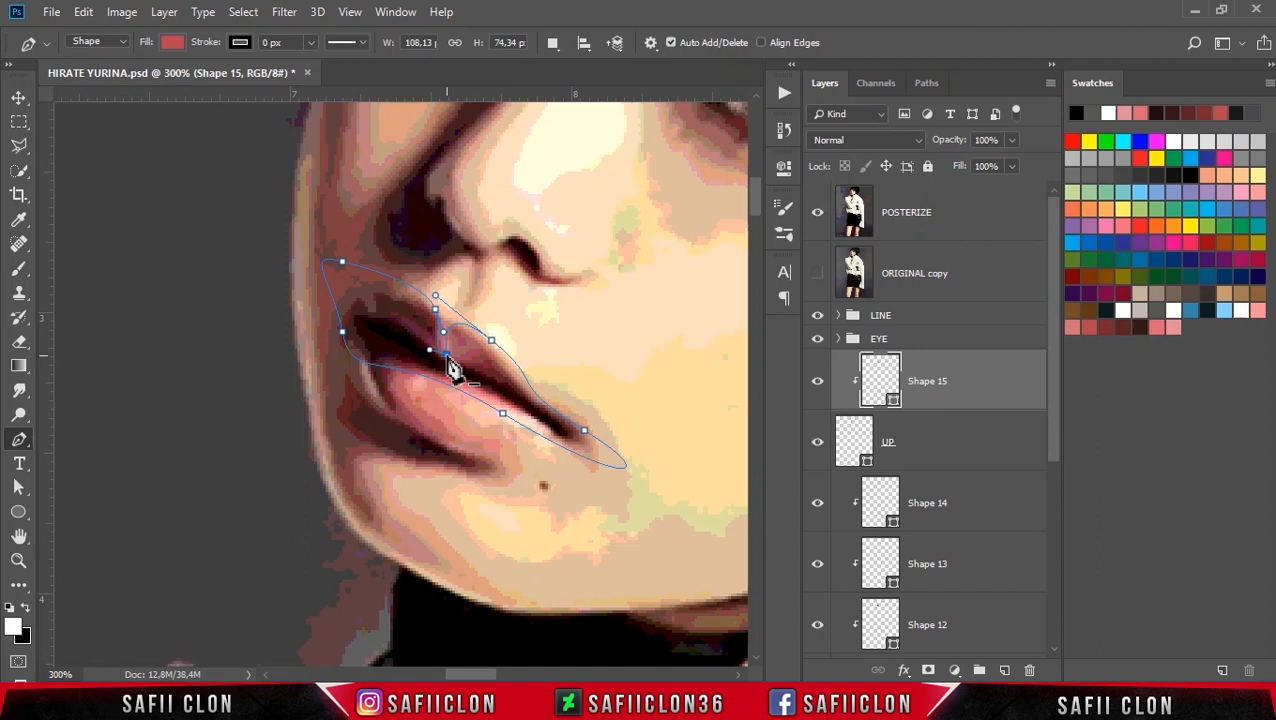
Start another pen shape on a new layer, tracing a small rounded loop just right of the upper-lip notch.
click(552, 42)
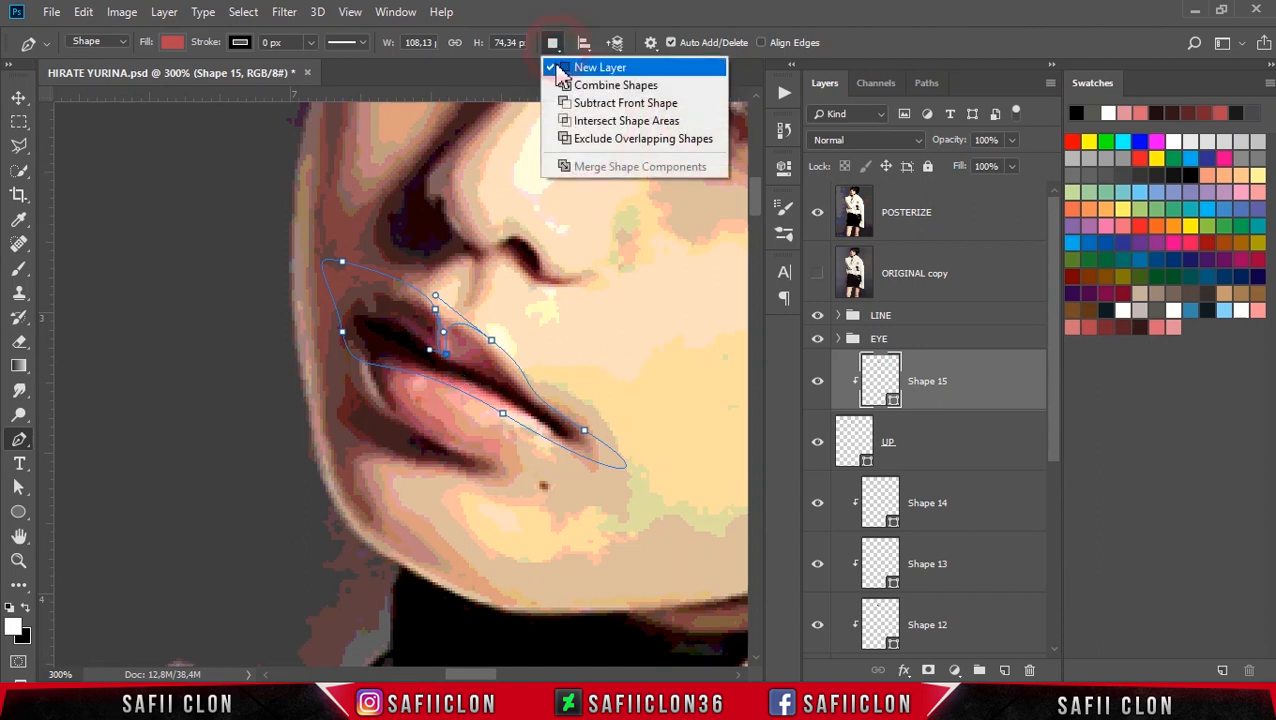
click(609, 68)
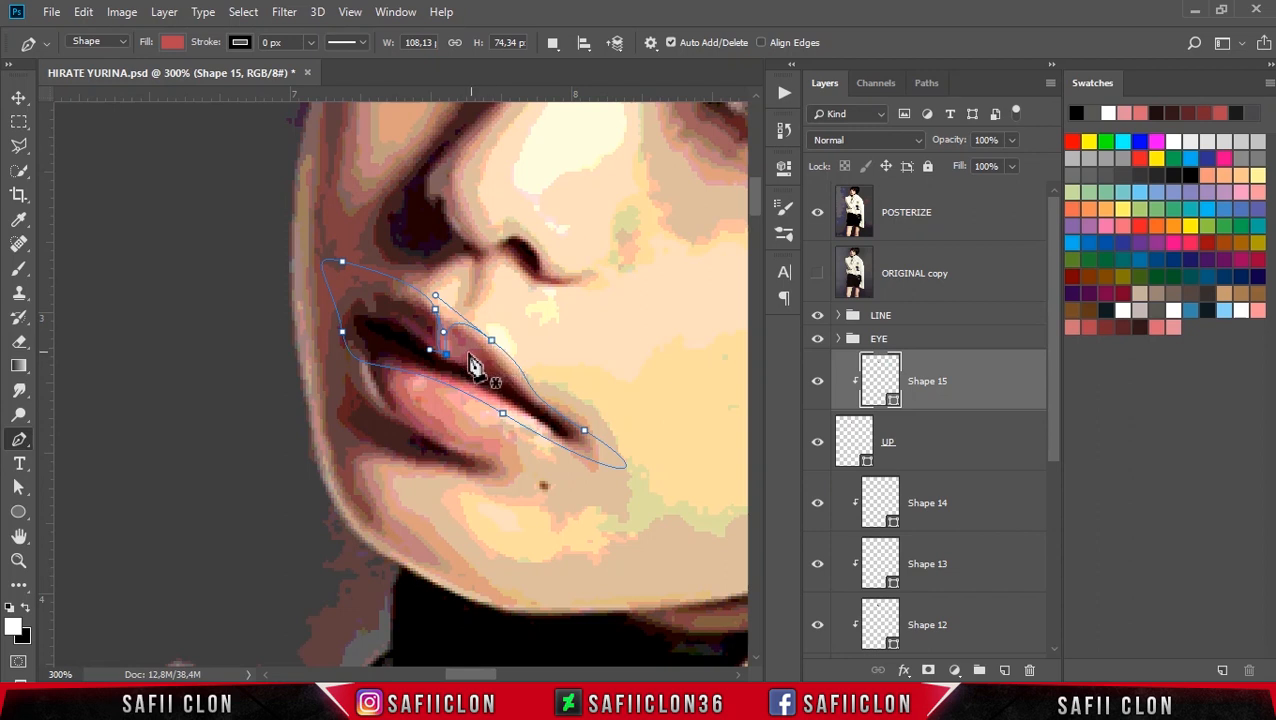
click(455, 357)
click(482, 350)
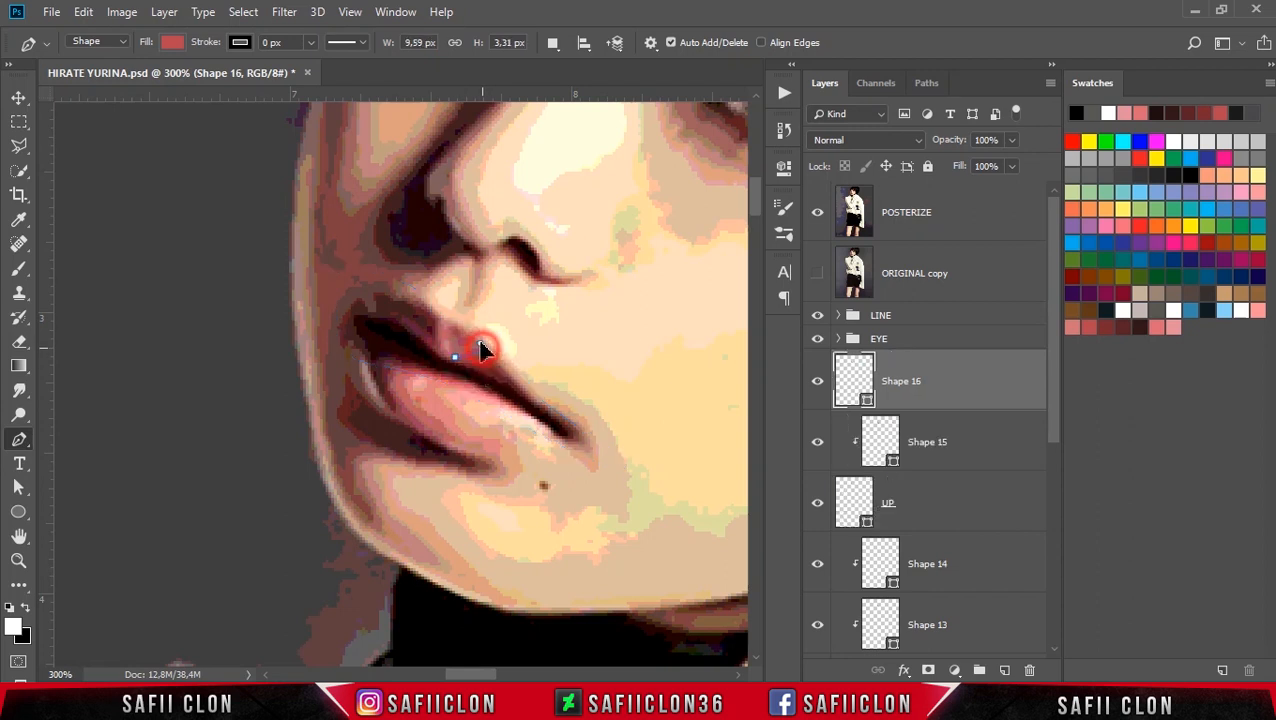
click(817, 212)
drag(455, 344, 457, 357)
key(ctrl+plus)
key(ctrl+plus)
click(491, 329)
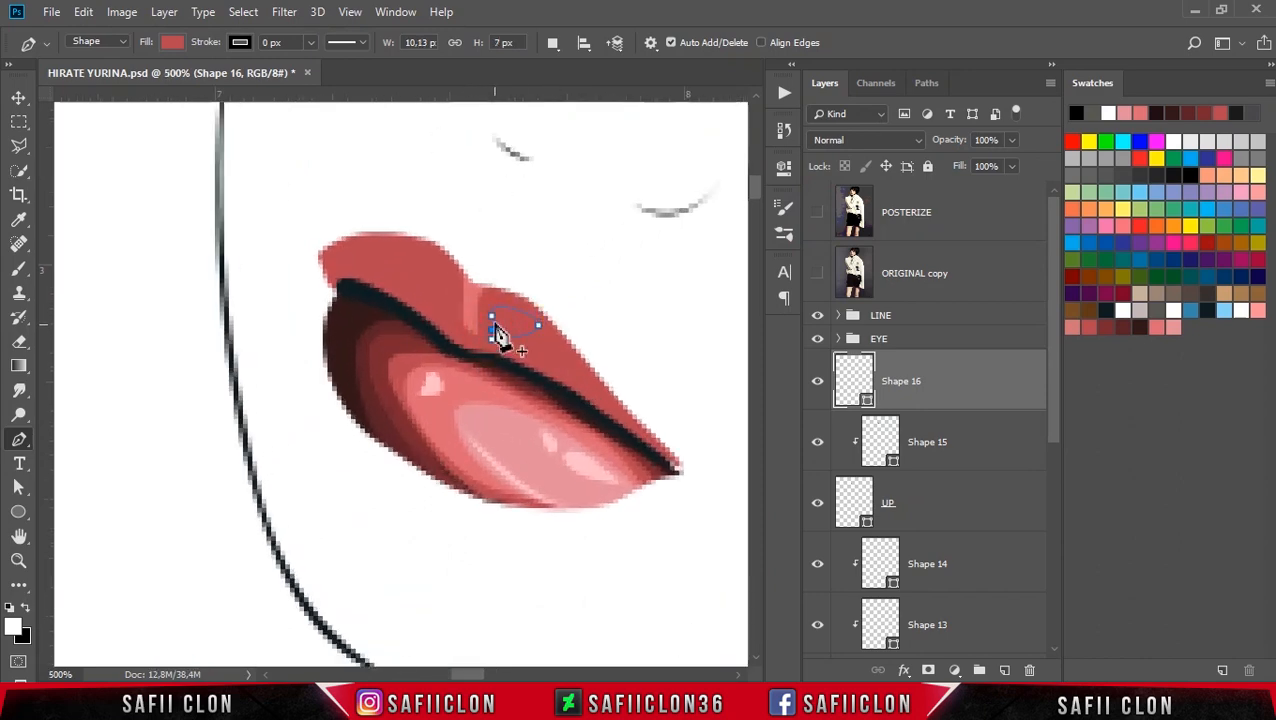
Continue the Shape 16 path along the upper lip's right edge, around the mouth corners and back to the cupid's bow.
drag(496, 297, 519, 291)
drag(579, 343, 601, 378)
click(817, 212)
drag(475, 676, 487, 677)
drag(289, 400, 248, 362)
drag(162, 283, 162, 227)
drag(186, 184, 281, 209)
click(331, 245)
Close the Shape 16 path, adding a thin inward sliver left of the notch using the POSTERIZE reference, and hide the reference.
click(818, 213)
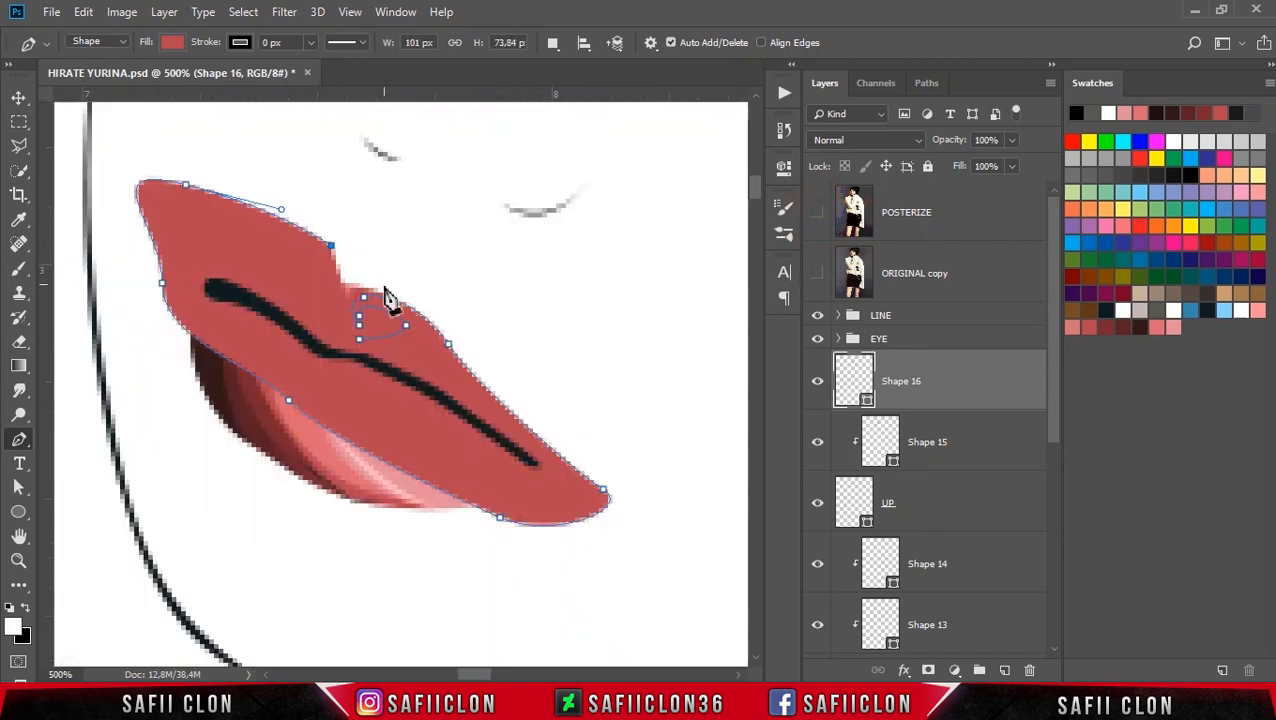
click(331, 311)
click(817, 213)
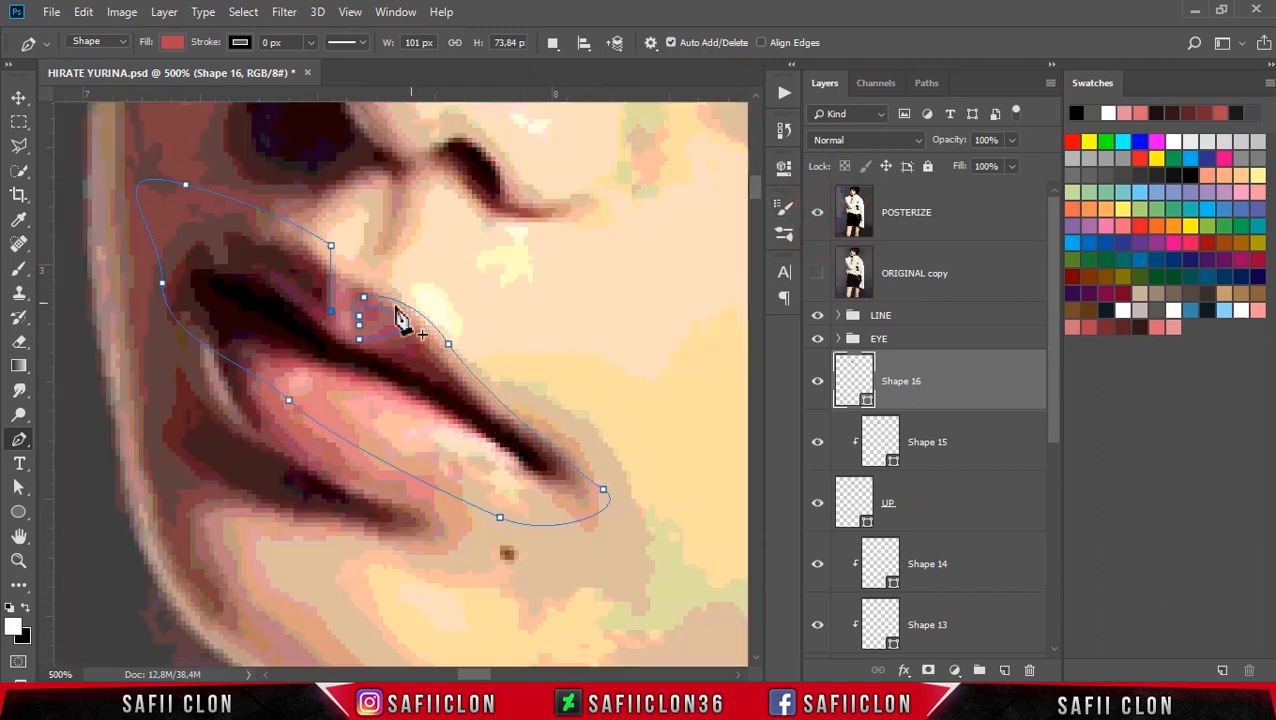
drag(279, 279, 265, 272)
drag(340, 335, 356, 344)
click(360, 342)
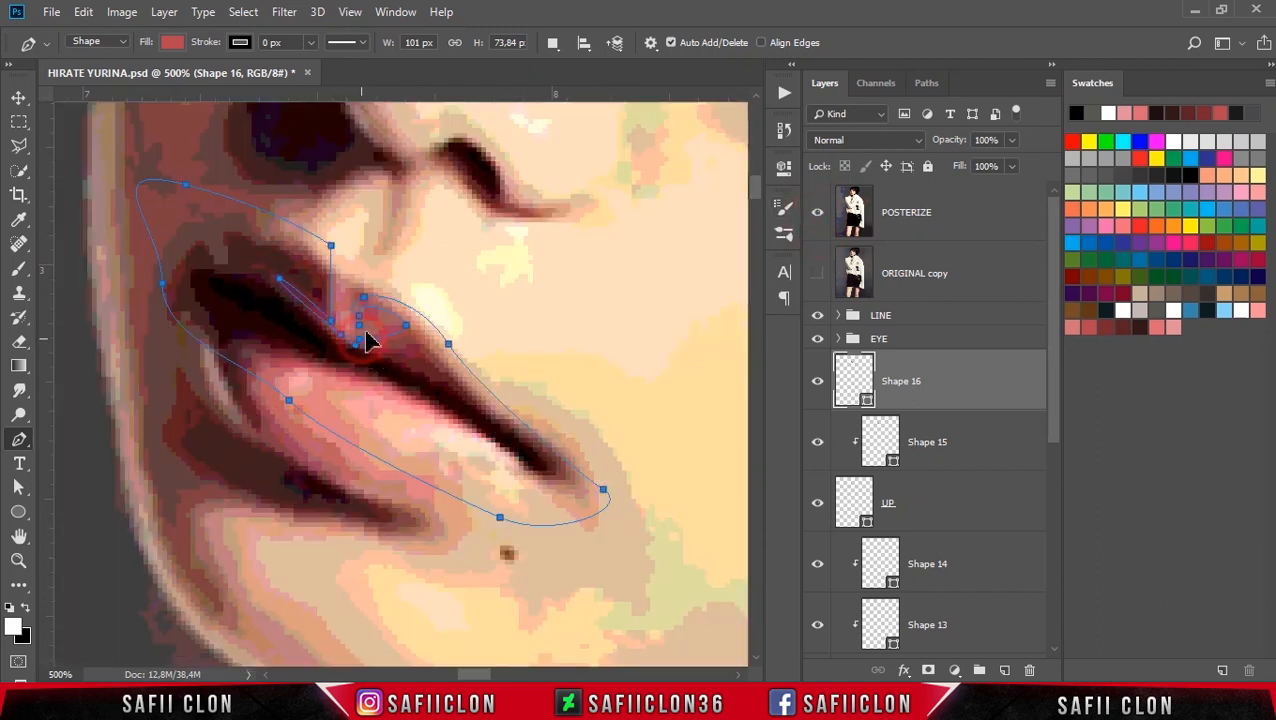
click(818, 216)
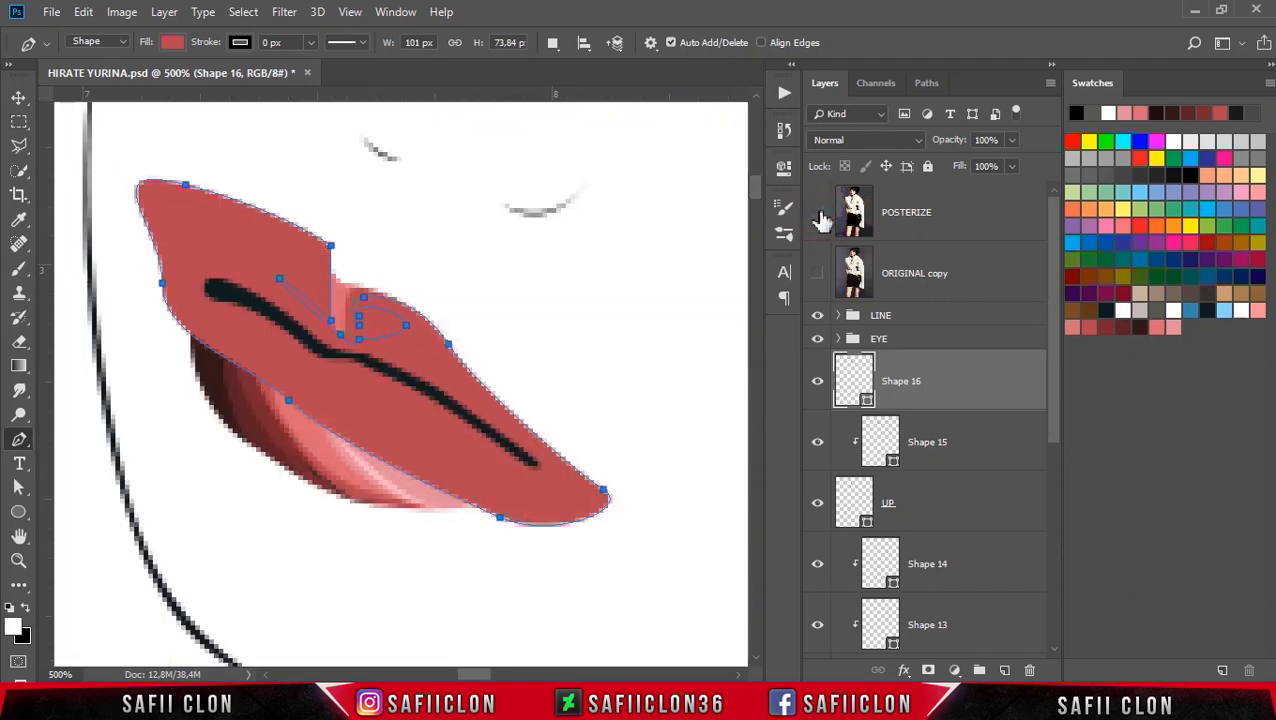
Fill Shape 16 with the dark red #79282f swatch and clip it to the UP lip shape.
double_click(867, 400)
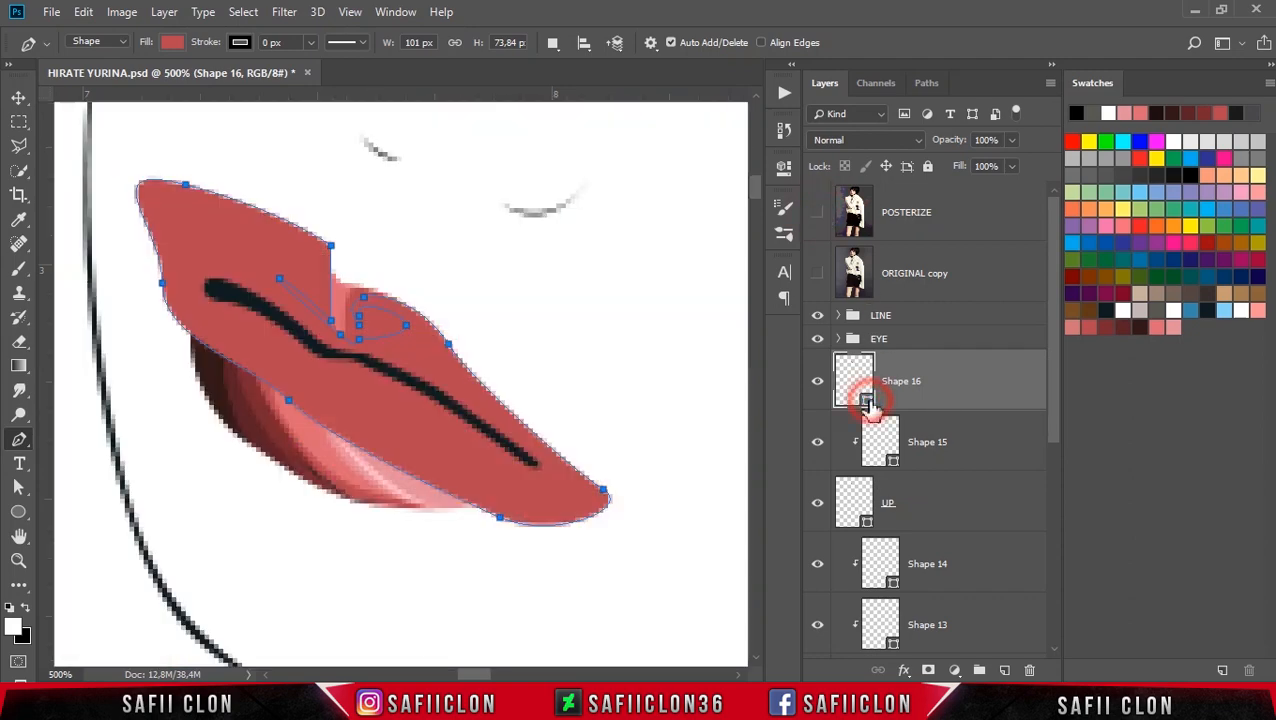
click(1109, 326)
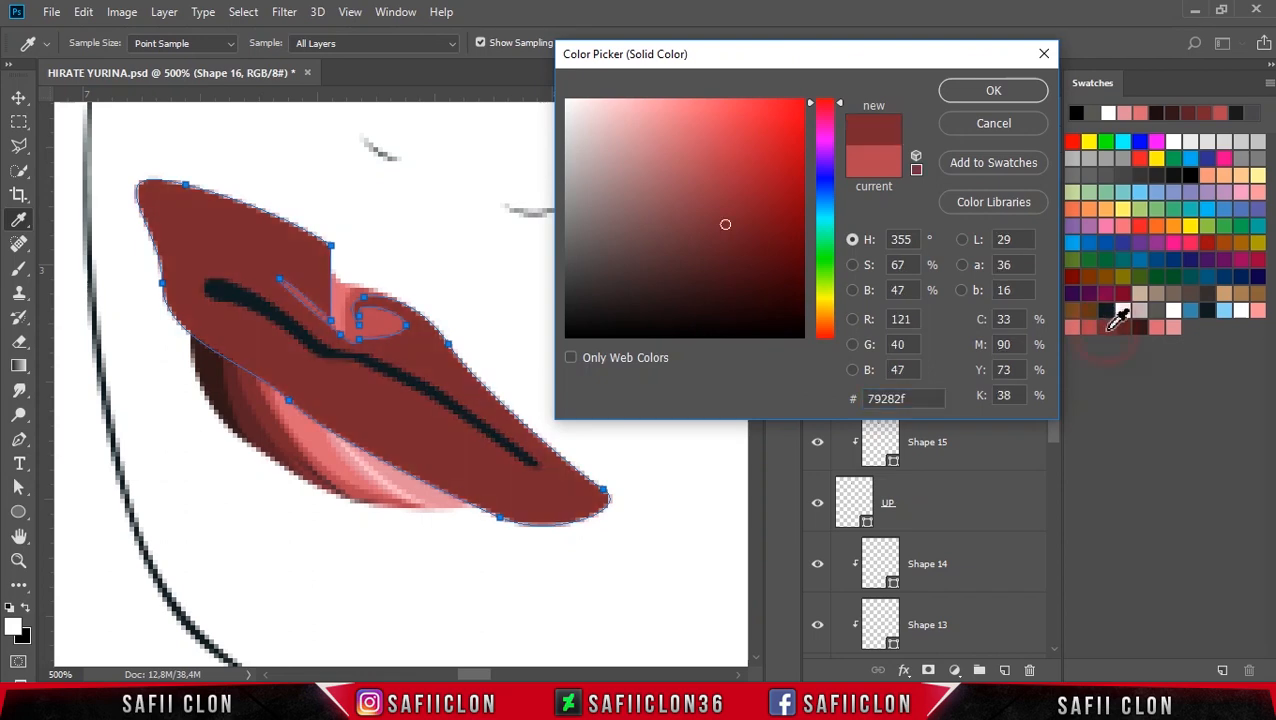
click(990, 92)
right_click(963, 381)
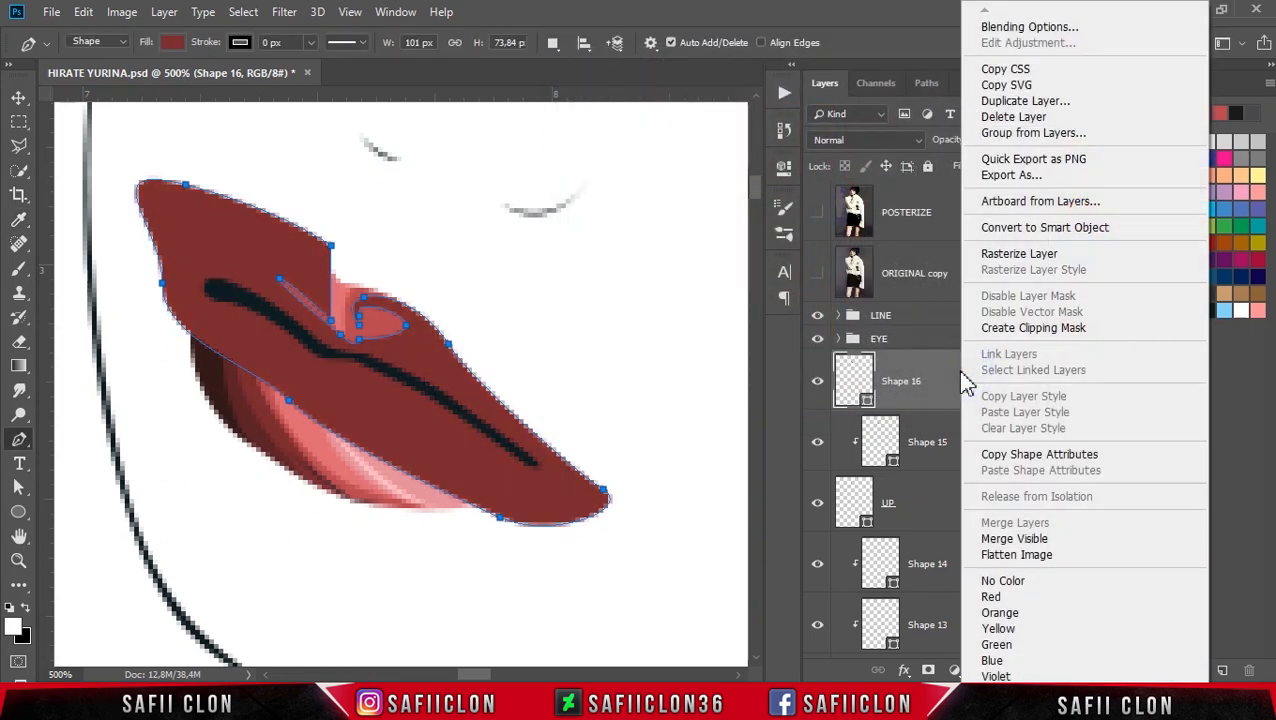
click(1042, 327)
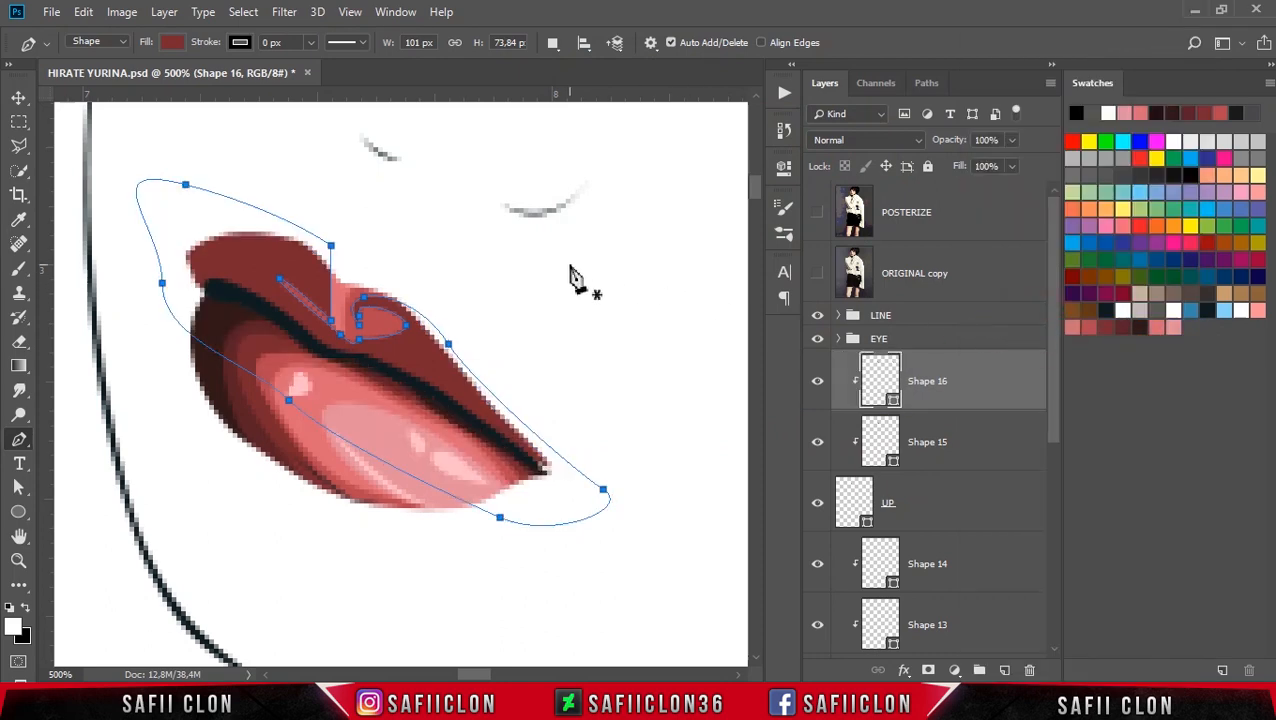
Shift the Shape 16 edge points left of the cupid's-bow notch leftward to widen the lighter strip there.
key(Return)
key(ctrl+minus)
key(ctrl+minus)
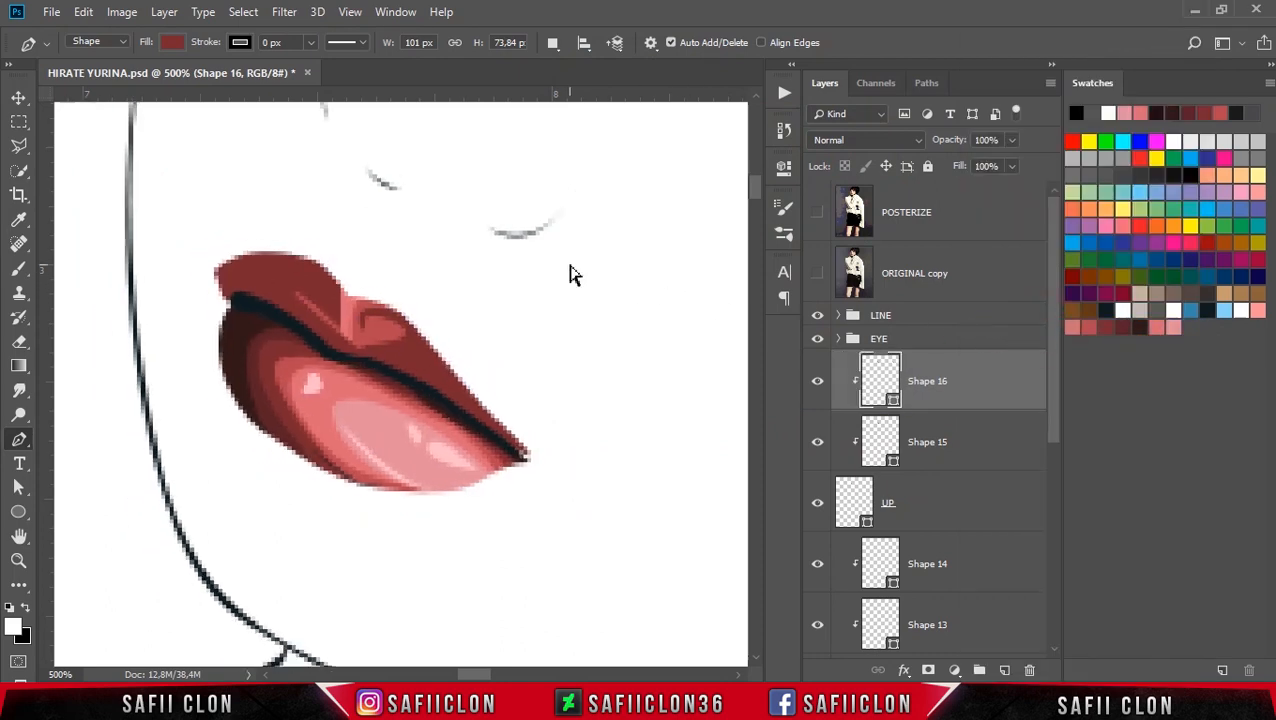
key(ctrl+plus)
key(ctrl+plus)
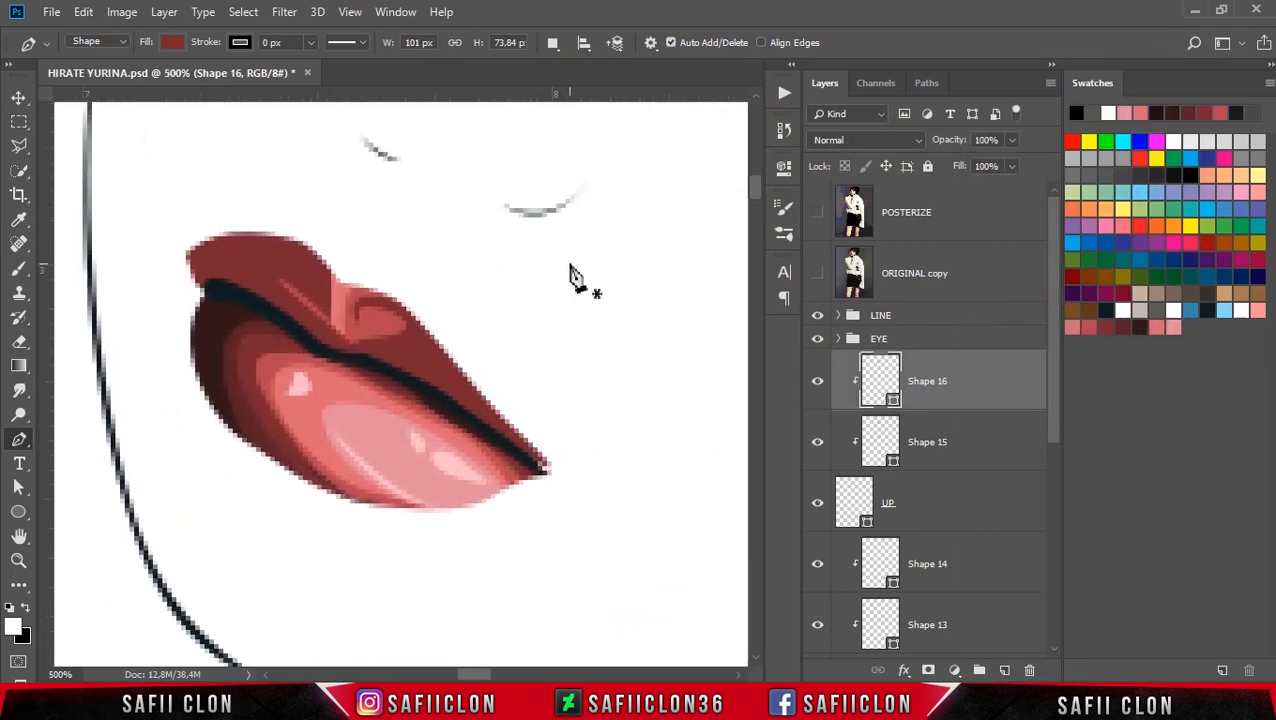
ctrl+click(429, 248)
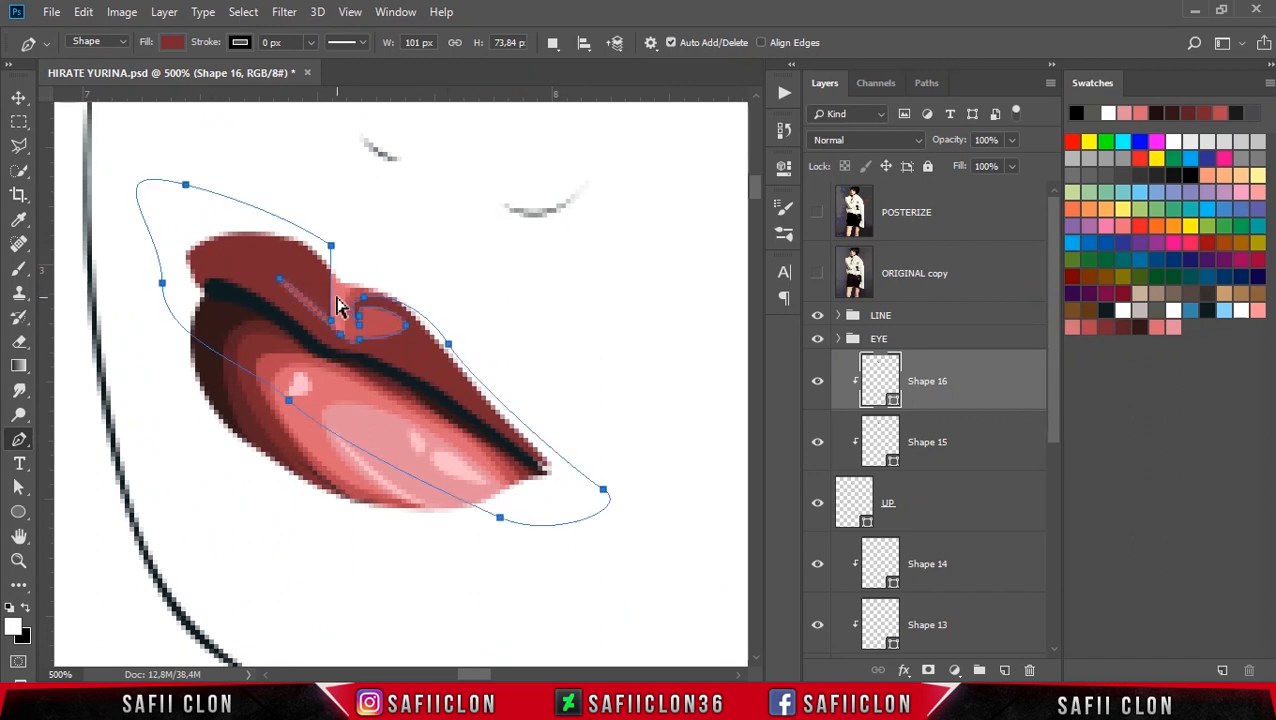
drag(331, 246, 303, 246)
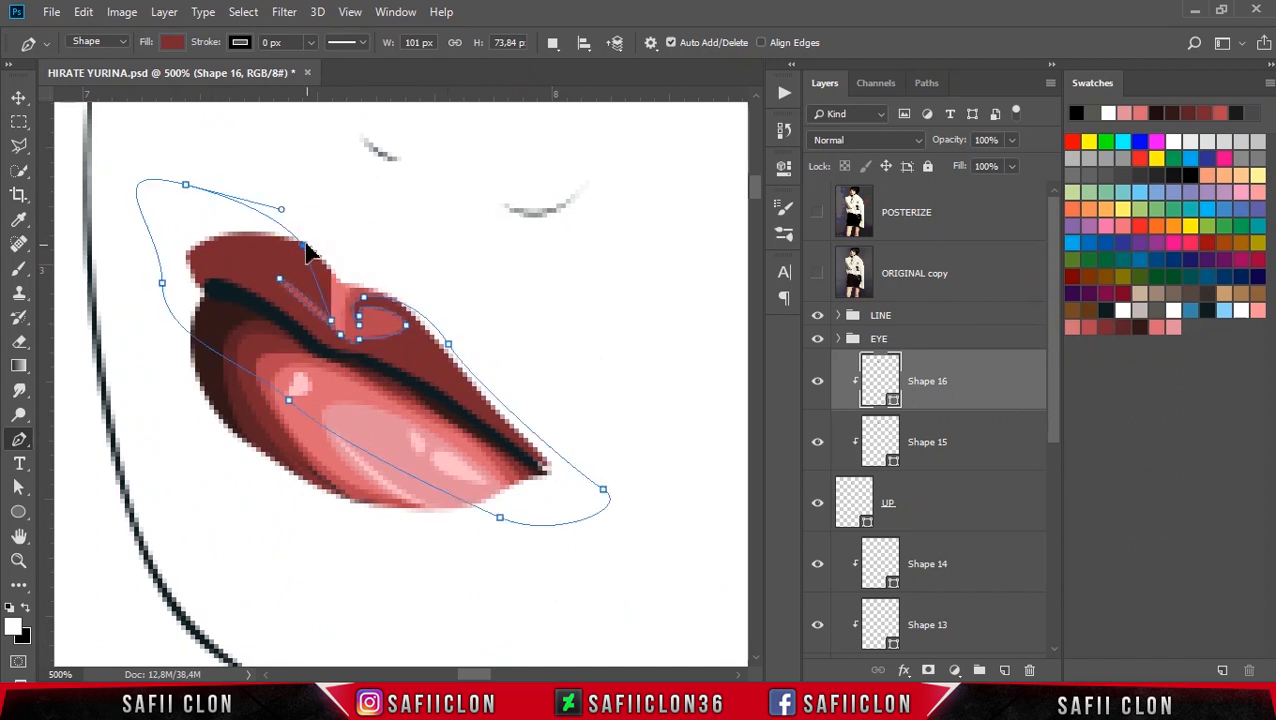
drag(338, 323, 322, 316)
drag(302, 246, 313, 251)
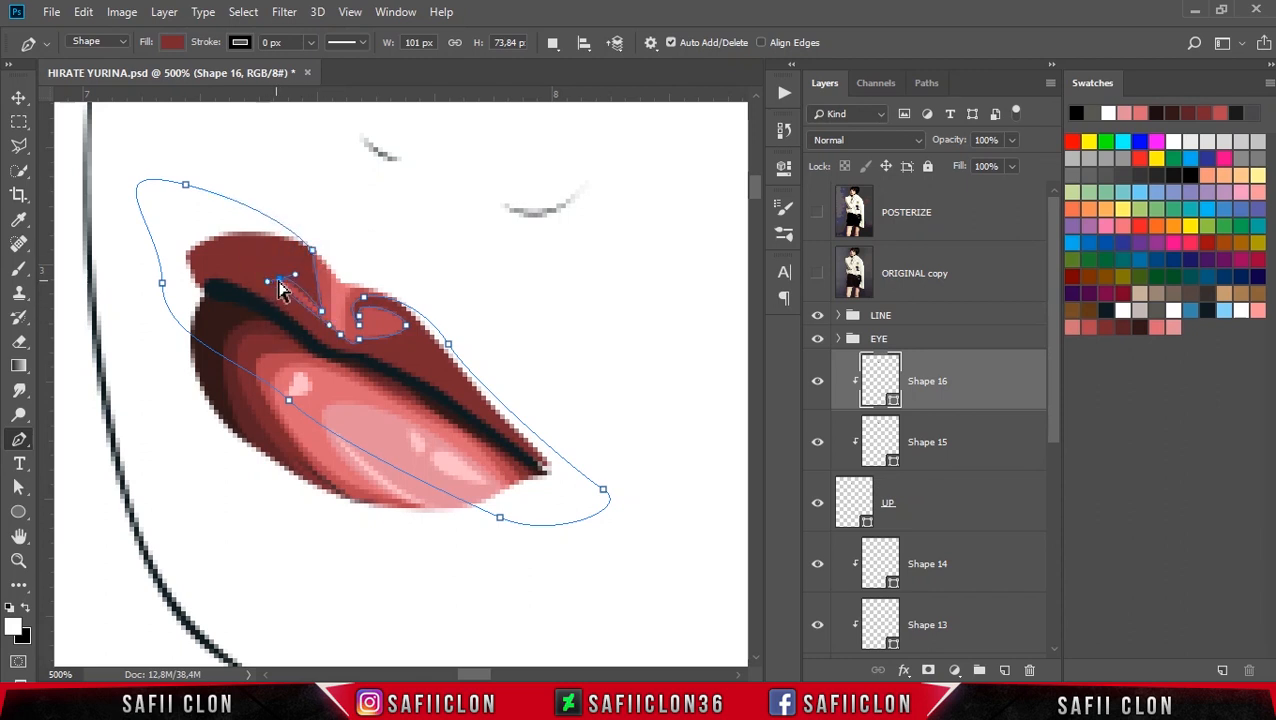
Refine the Shape 16 sliver left of the notch by moving its tip and edge points, comparing against the POSTERIZE reference.
drag(277, 288, 330, 340)
drag(313, 250, 313, 254)
drag(311, 317, 316, 317)
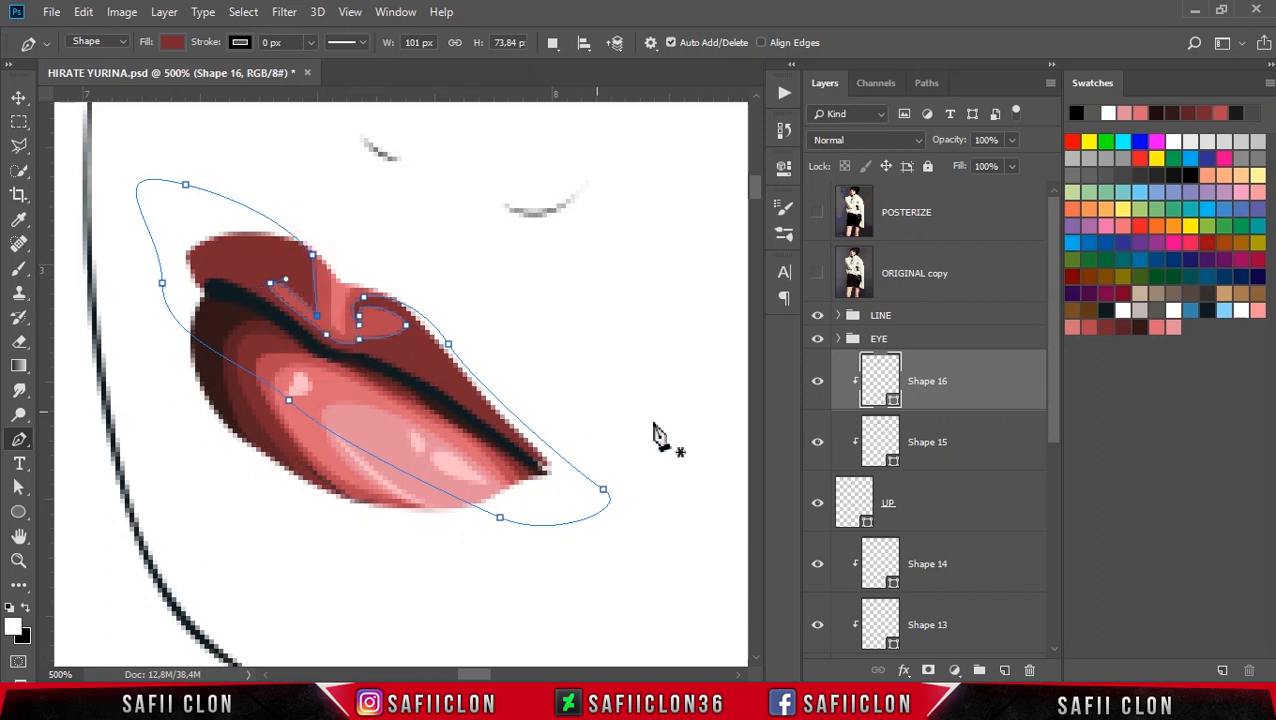
click(817, 214)
click(817, 214)
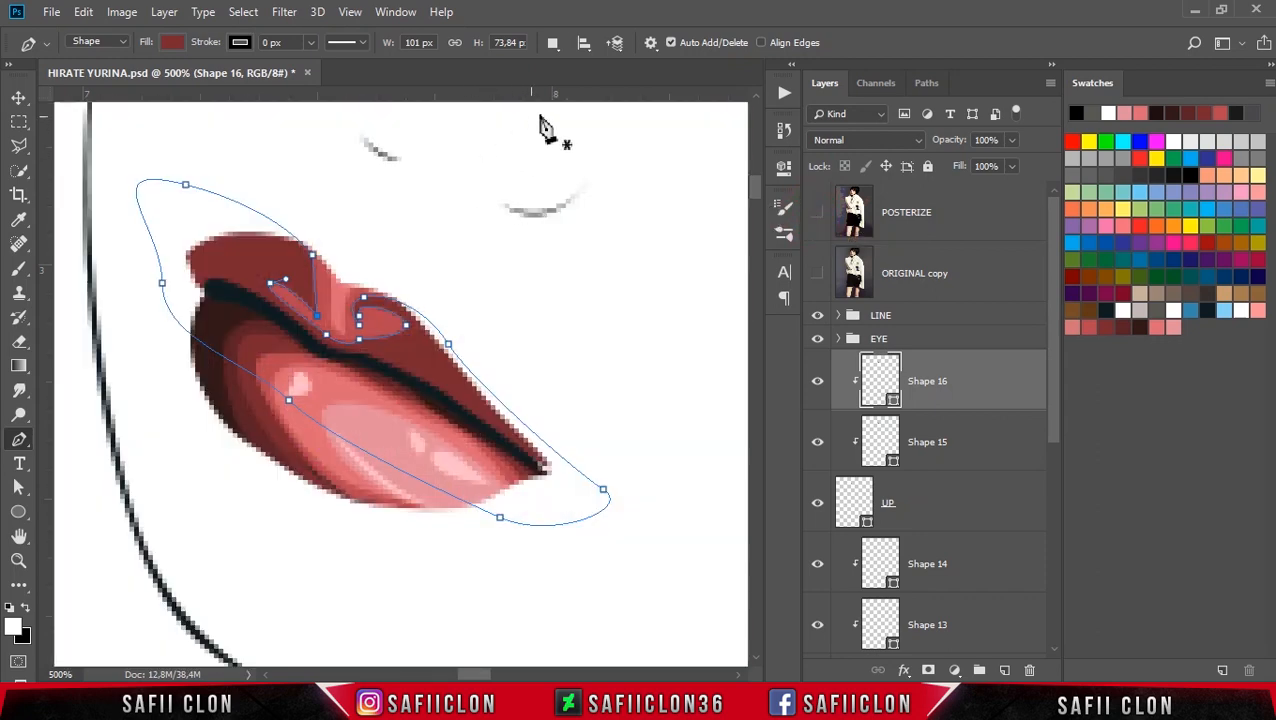
Start a new-layer pen shape over the POSTERIZE reference, tracing from mid-seam around the mouth corner and back across to the left corner.
click(552, 44)
click(607, 68)
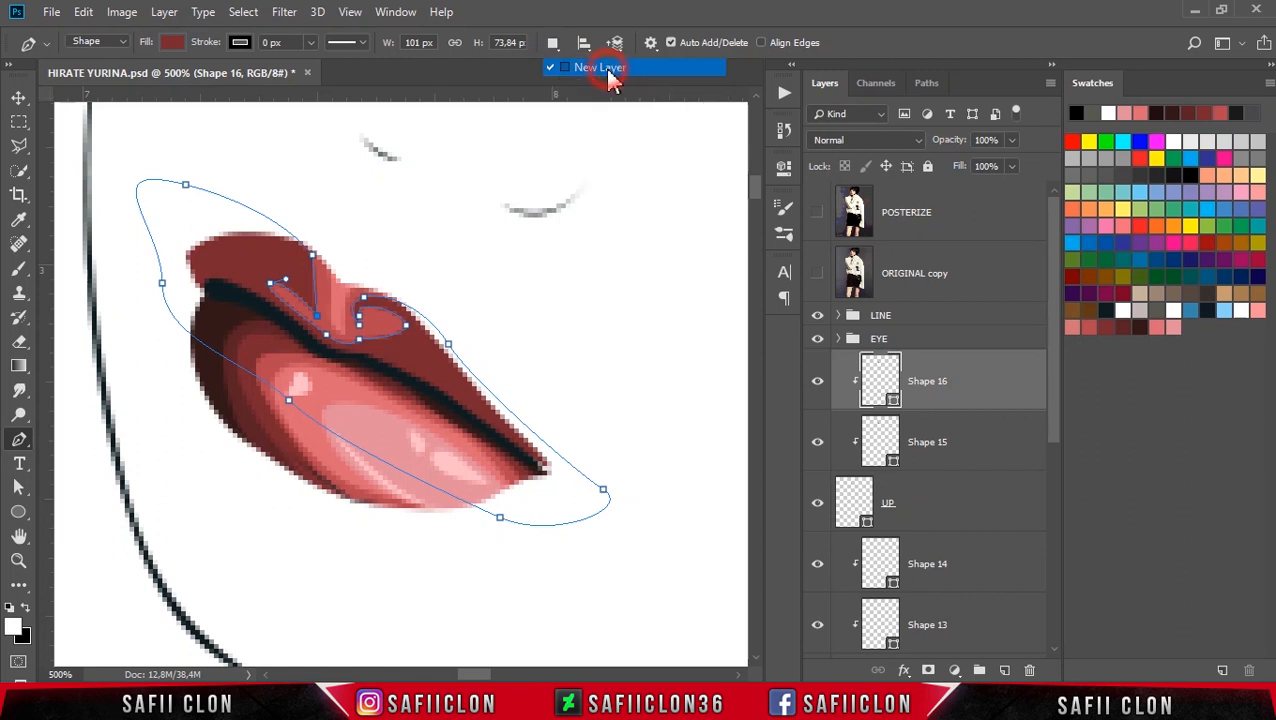
click(817, 214)
click(355, 350)
drag(425, 340, 441, 318)
drag(569, 464, 621, 505)
drag(495, 485, 405, 445)
drag(242, 372, 227, 358)
drag(172, 307, 166, 284)
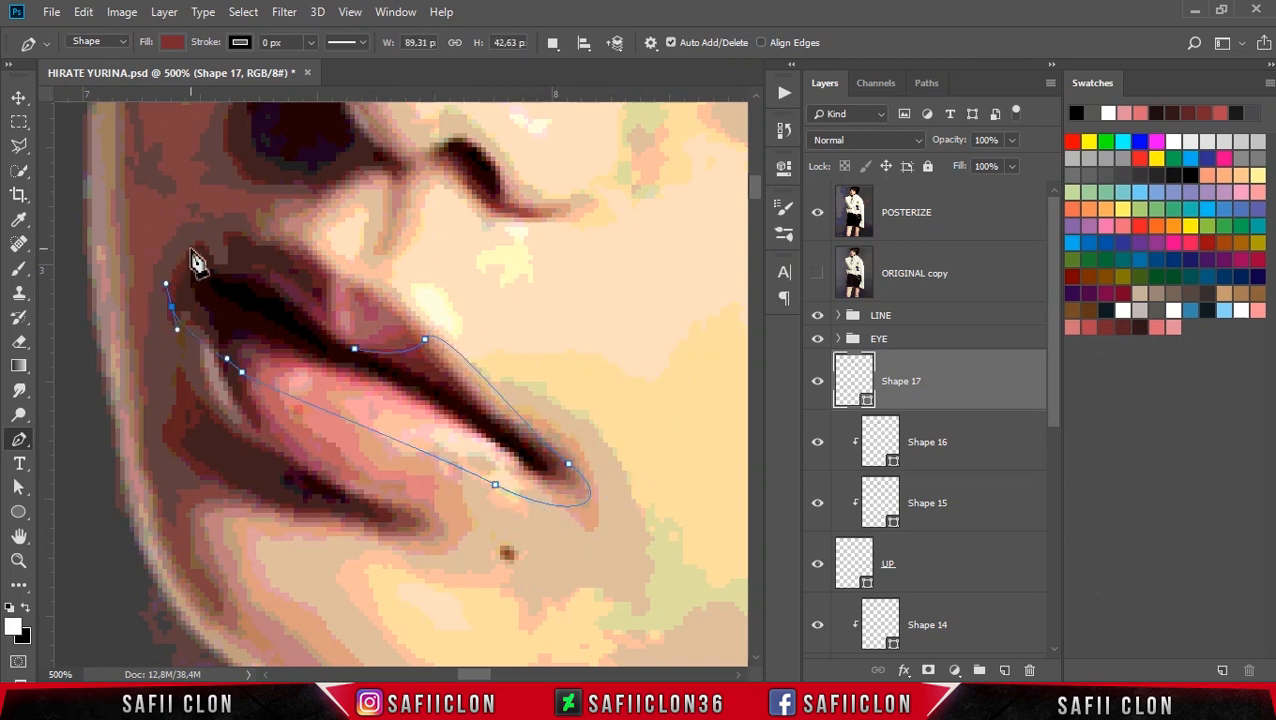
Close the Shape 17 path over the upper lip's left half with an inward sliver left of the notch, and hide the POSTERIZE reference.
click(817, 212)
drag(293, 260, 388, 357)
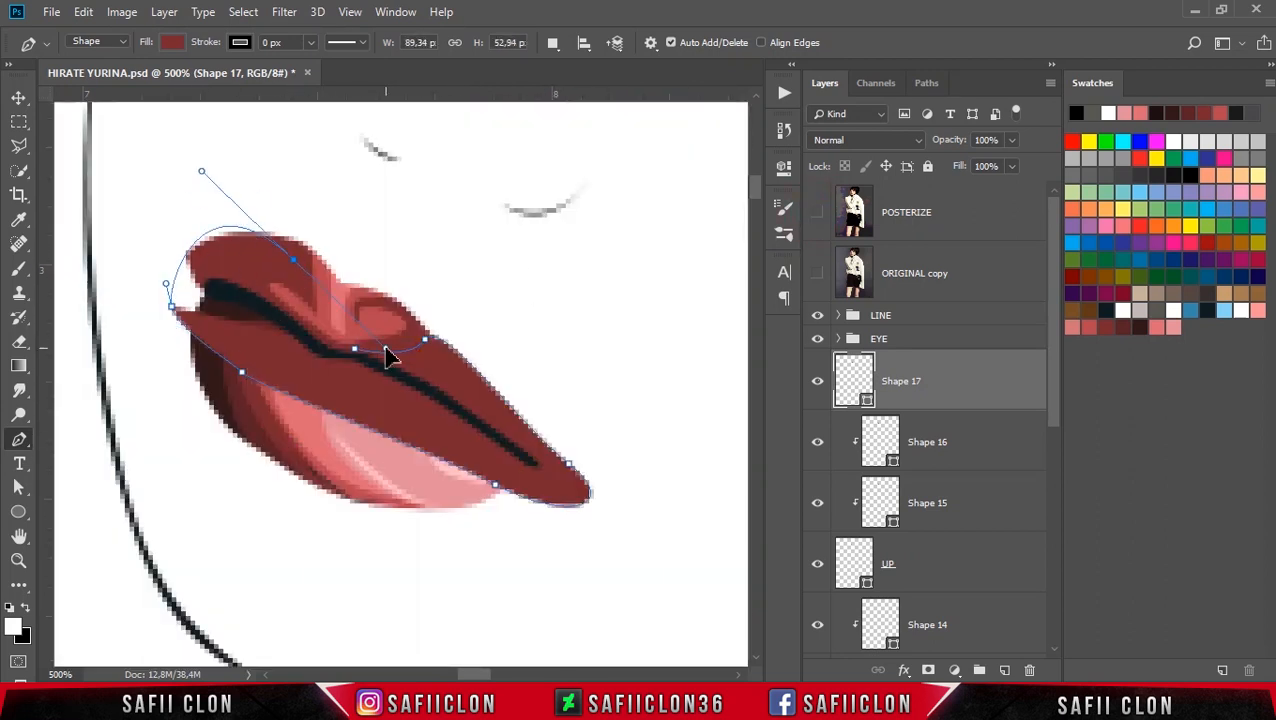
click(817, 212)
alt+click(295, 262)
click(321, 302)
drag(261, 273, 279, 305)
drag(354, 349, 371, 352)
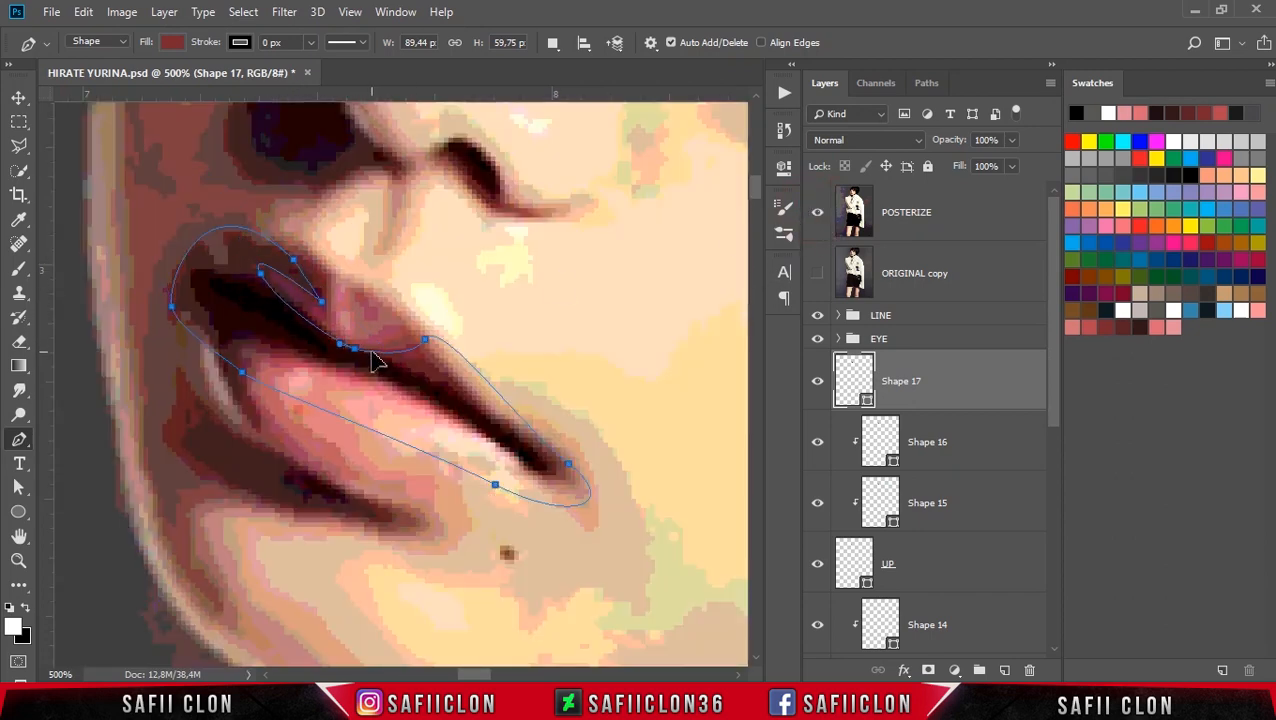
click(818, 214)
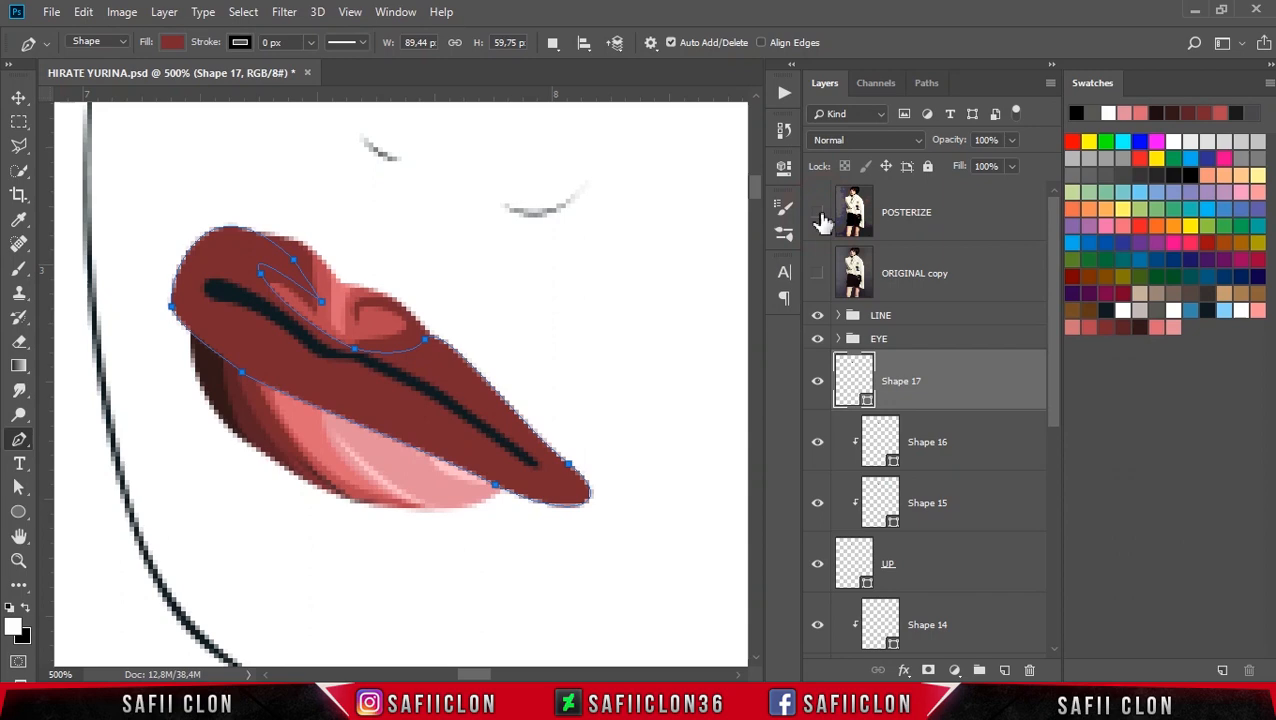
Fill Shape 17 with the dark maroon #592026 swatch and clip it to the UP lip shape.
double_click(860, 398)
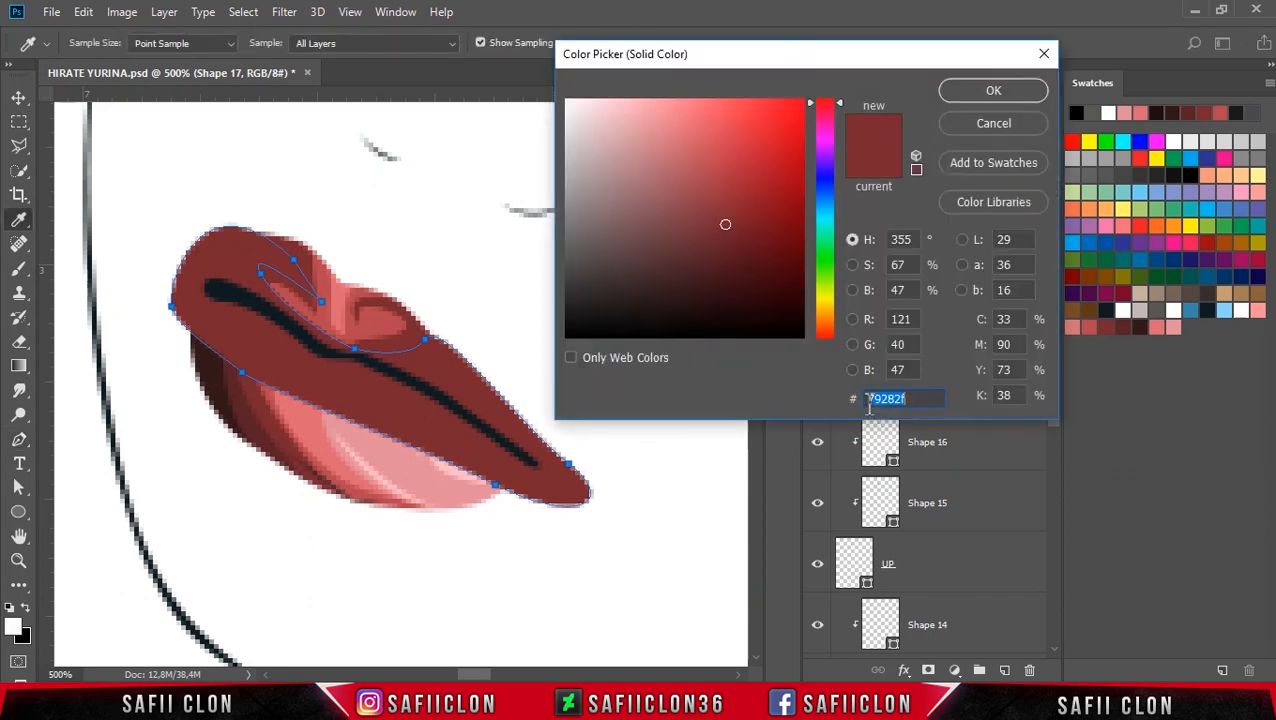
click(1109, 326)
click(1126, 328)
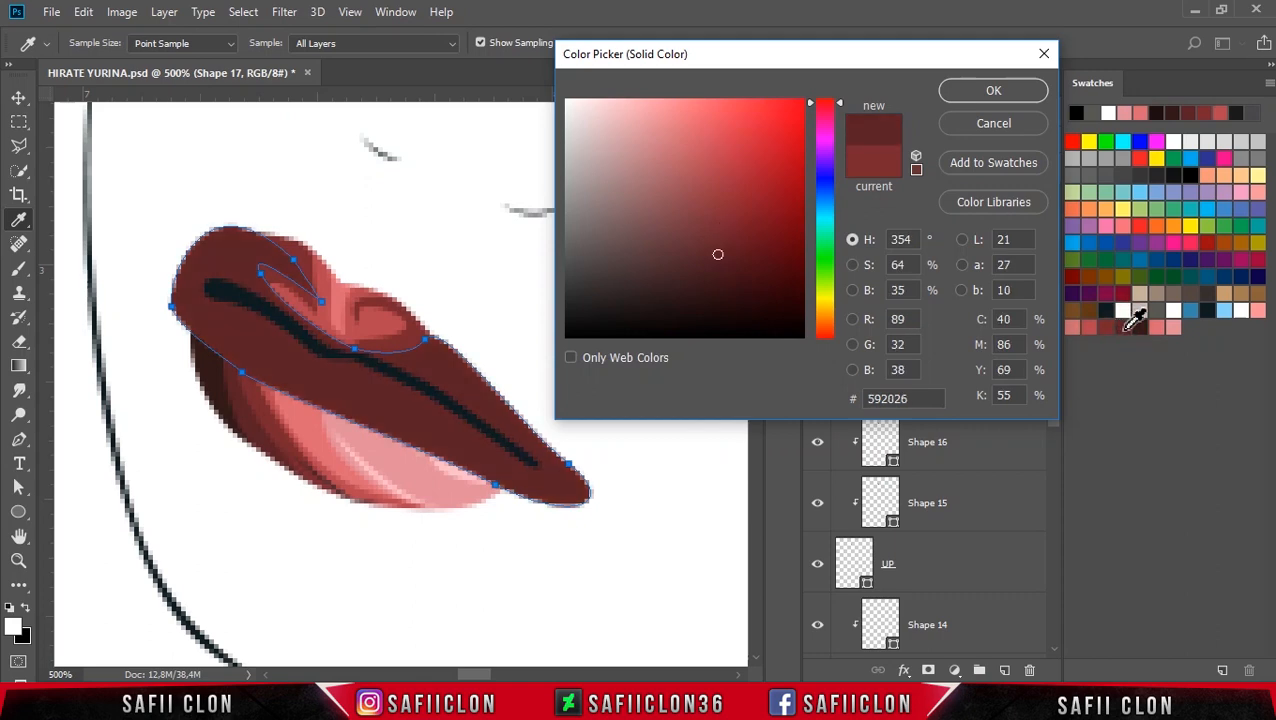
click(994, 90)
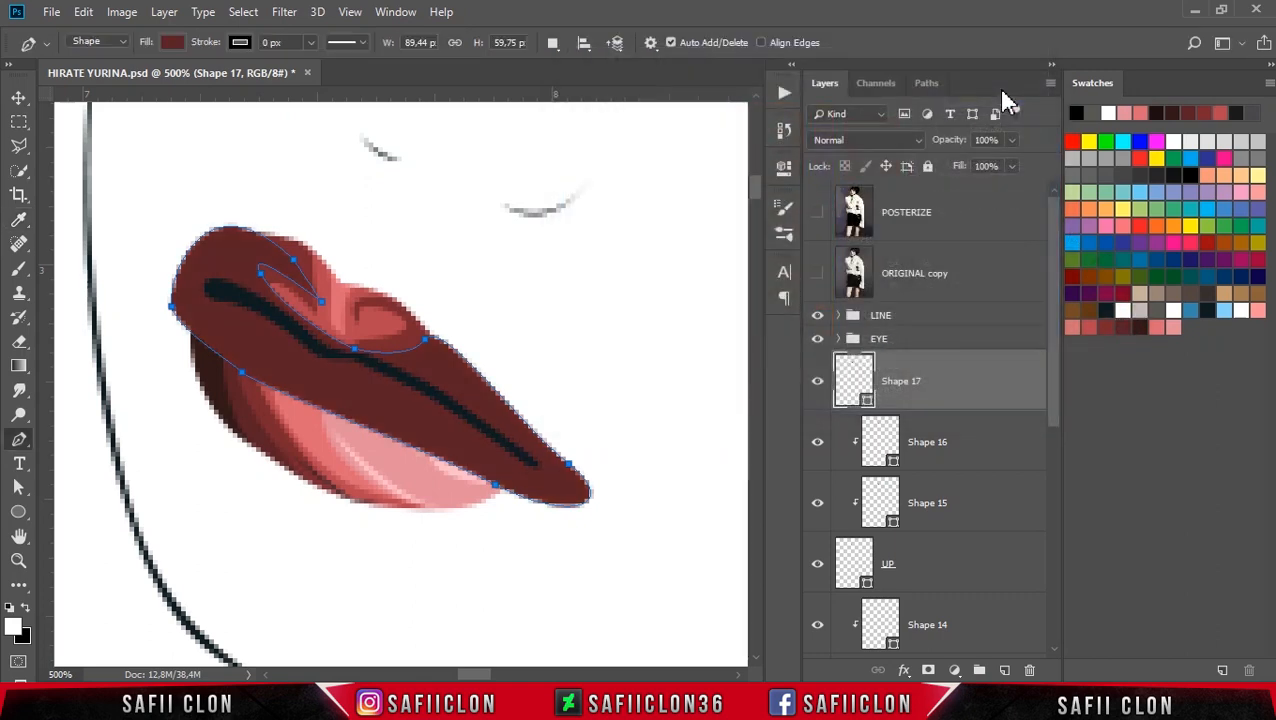
right_click(968, 379)
click(1043, 330)
Refine the Shape 17 curve by shifting its sliver points and the mid-seam point leftward, and deselect the path.
key(Return)
key(Return)
drag(322, 303, 306, 294)
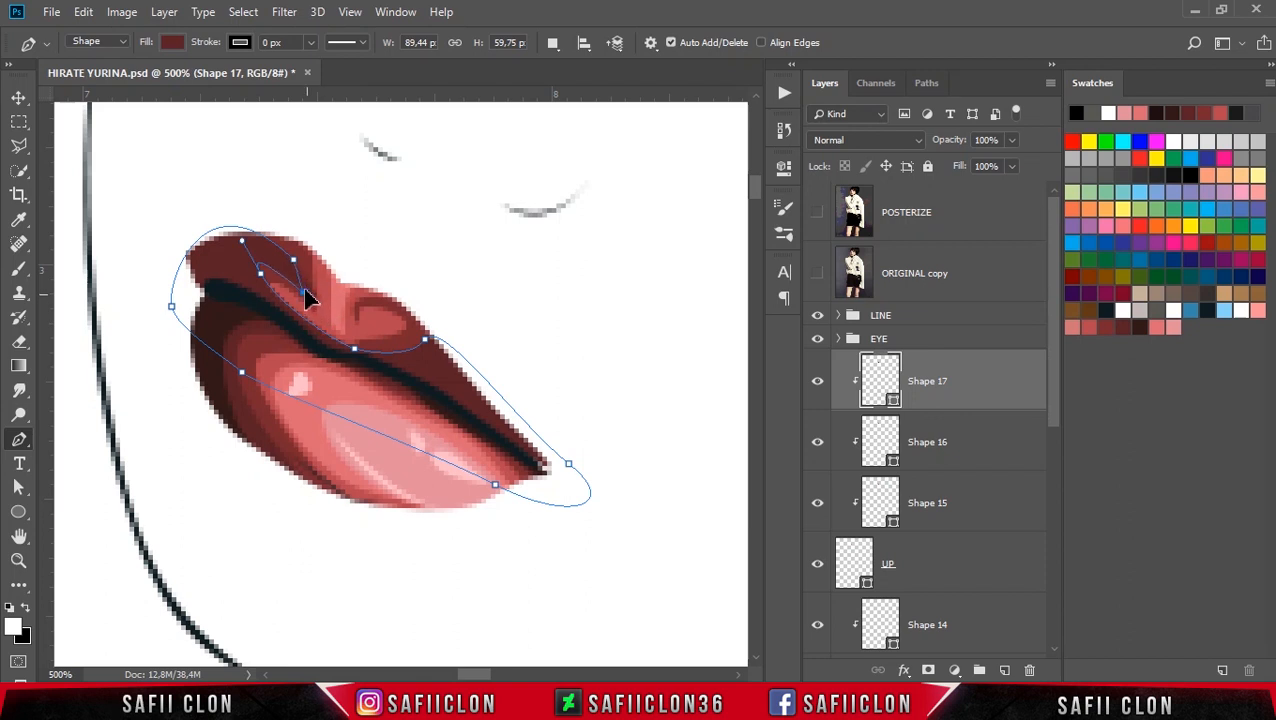
ctrl+click(293, 260)
mouse_move(205, 170)
mouse_down()
mouse_move(217, 184)
mouse_move(192, 172)
mouse_up()
drag(260, 274, 273, 310)
drag(354, 349, 340, 347)
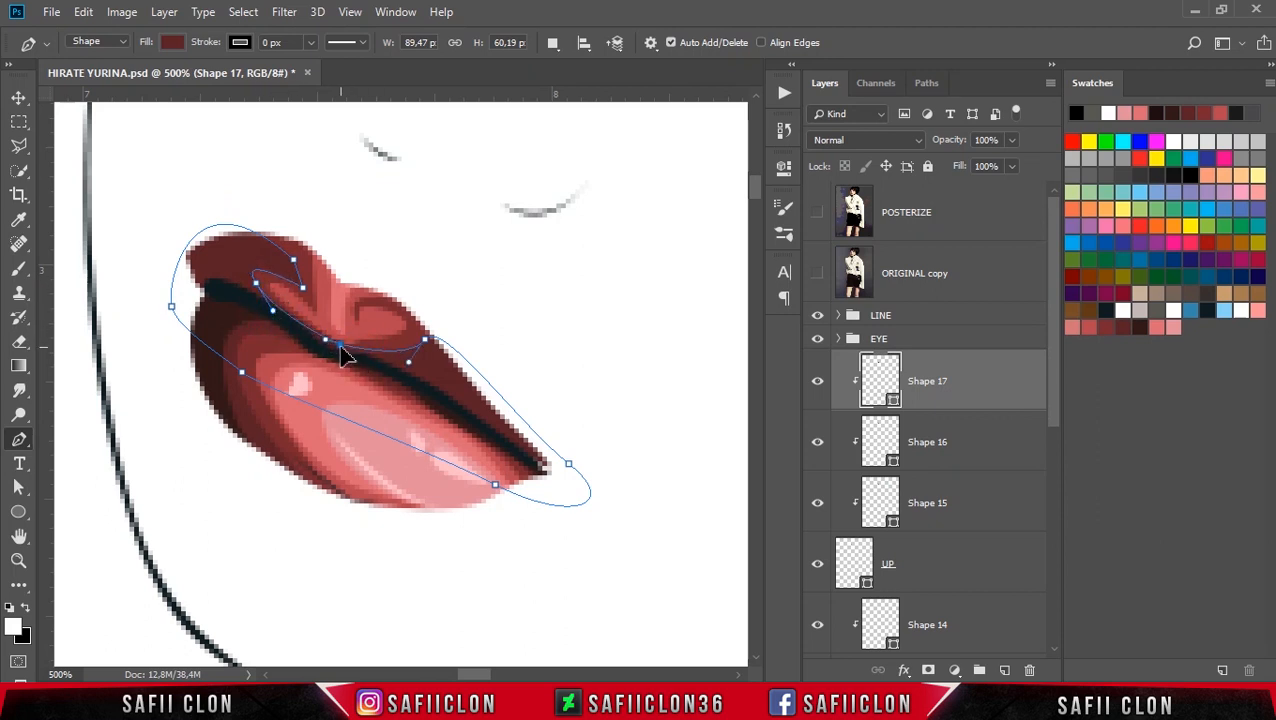
click(427, 342)
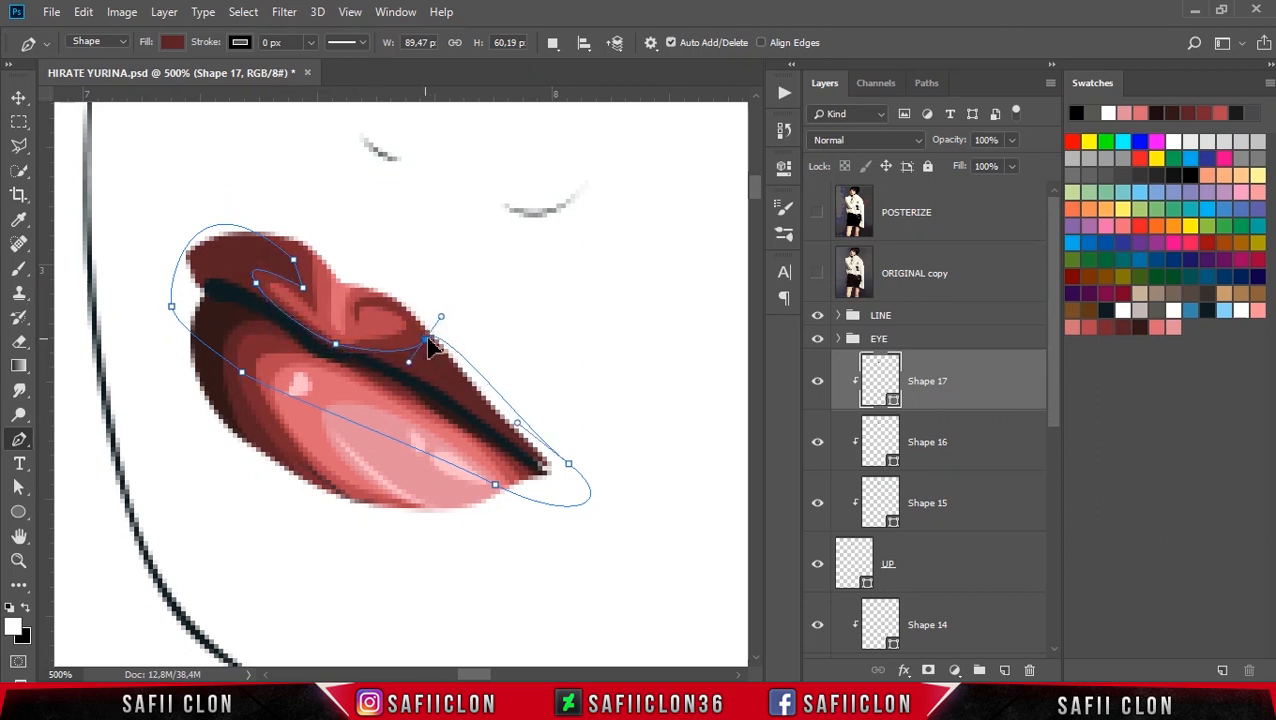
ctrl+click(469, 275)
key(ctrl+minus)
key(ctrl+minus)
key(ctrl+plus)
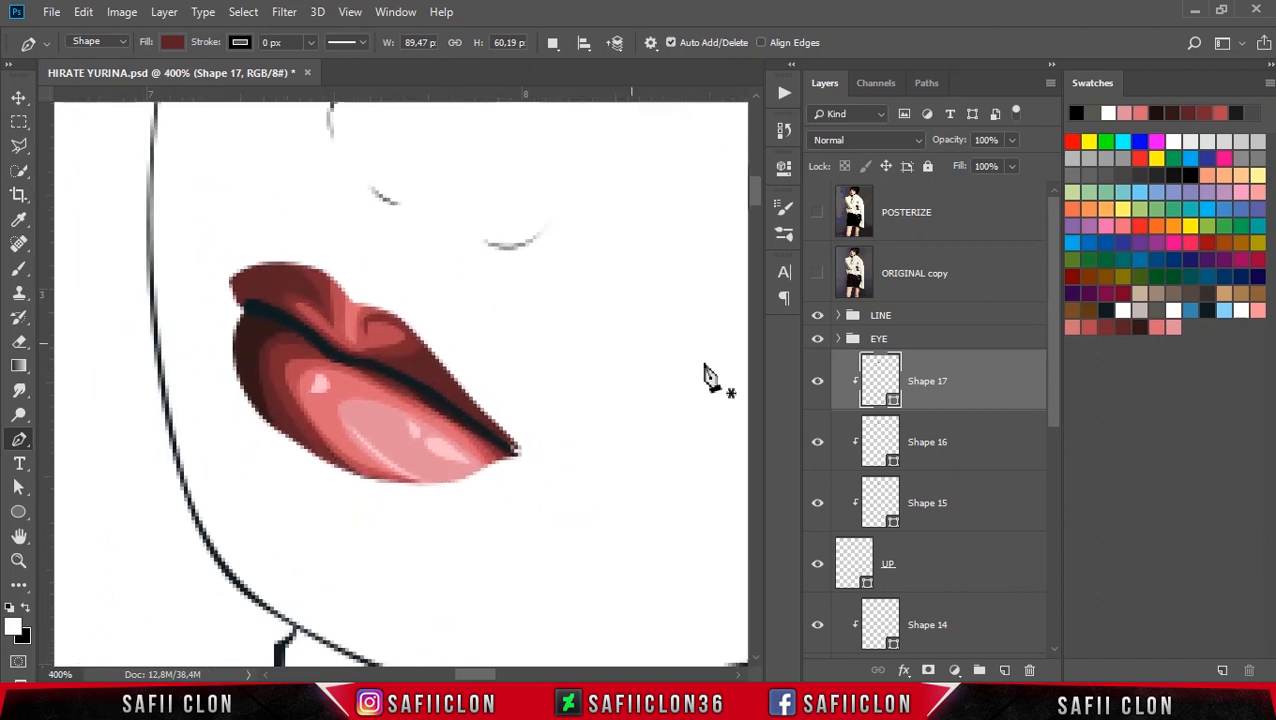
Start another pen shape on a new layer, tracing from the left mouth corner along the seam and curving up past the upper lip's right edge.
click(958, 383)
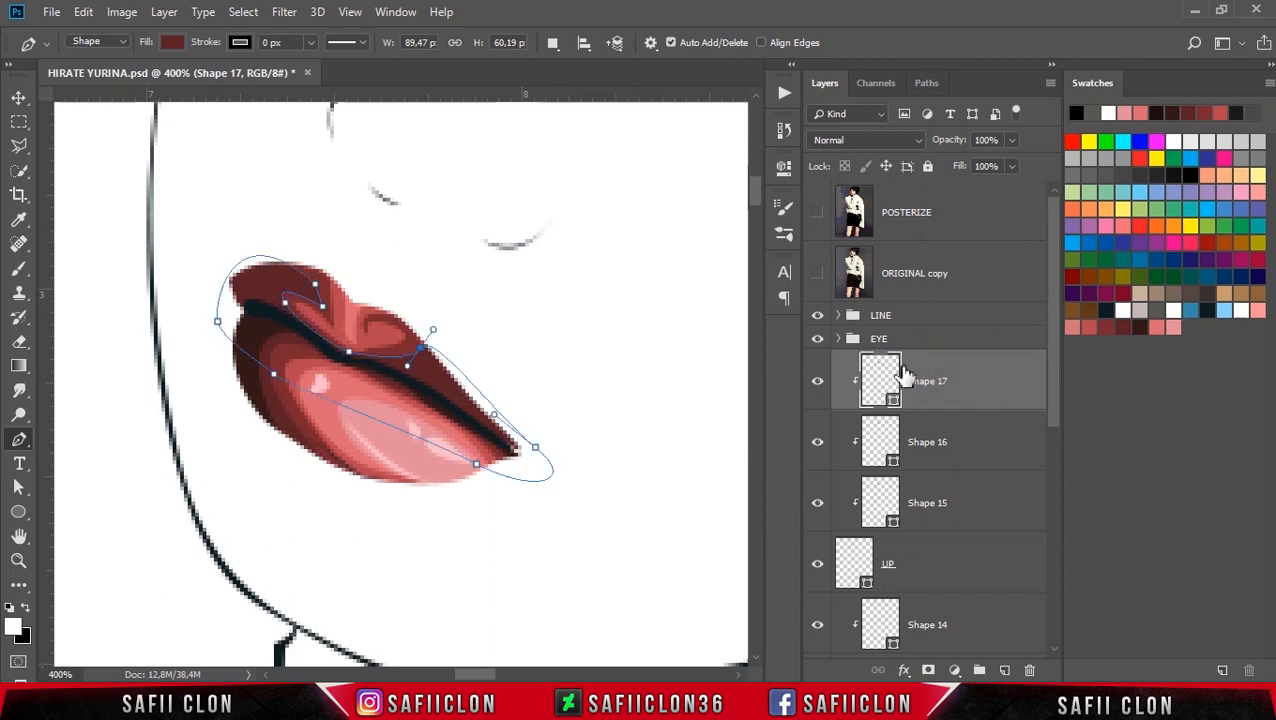
click(553, 42)
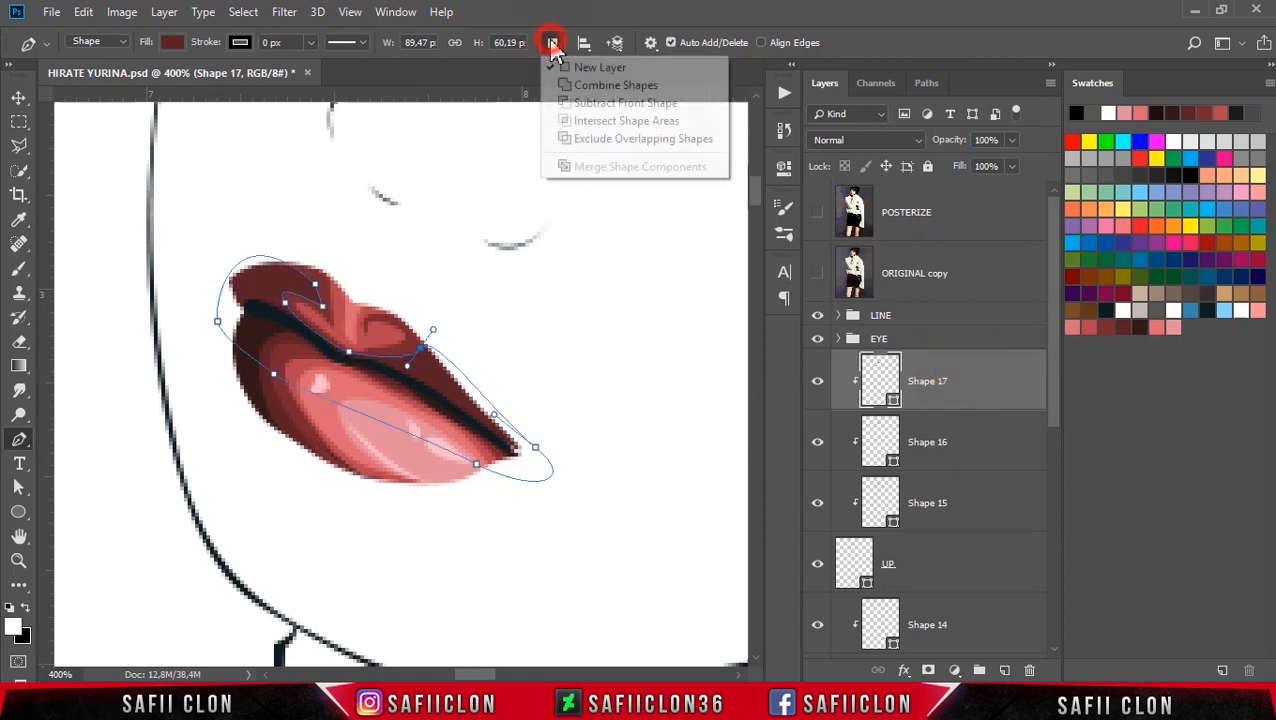
click(628, 86)
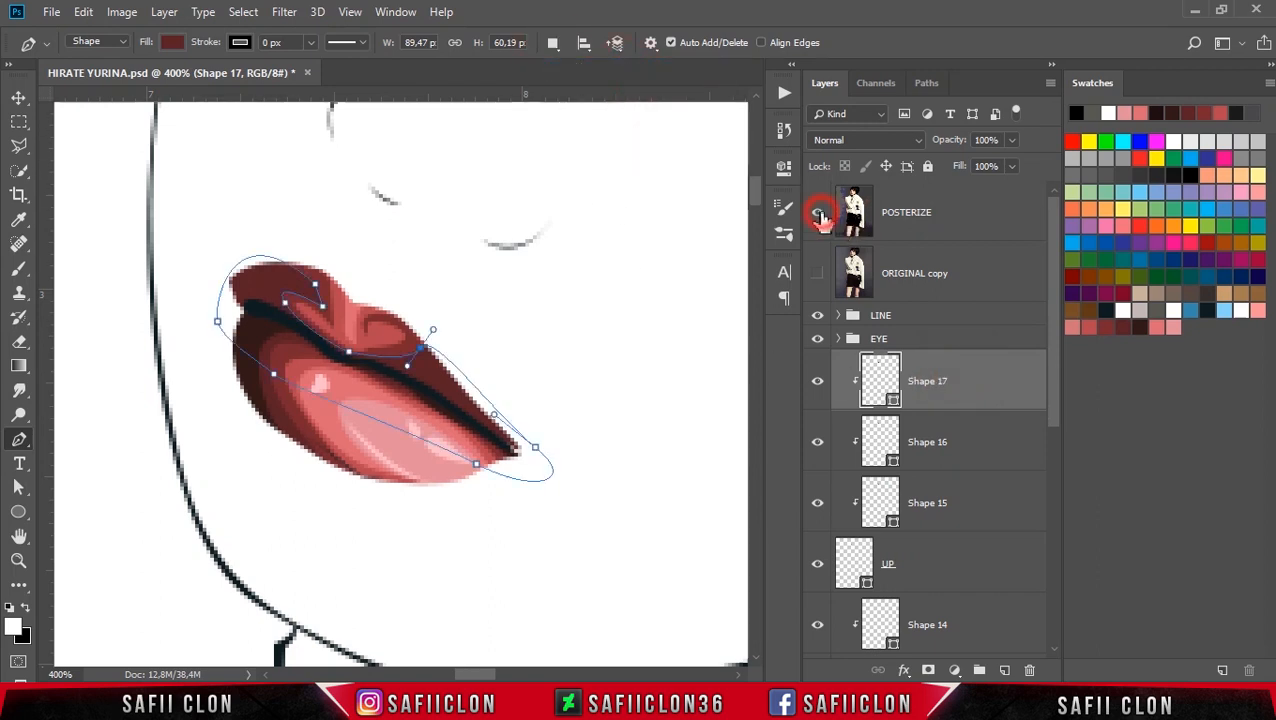
click(818, 215)
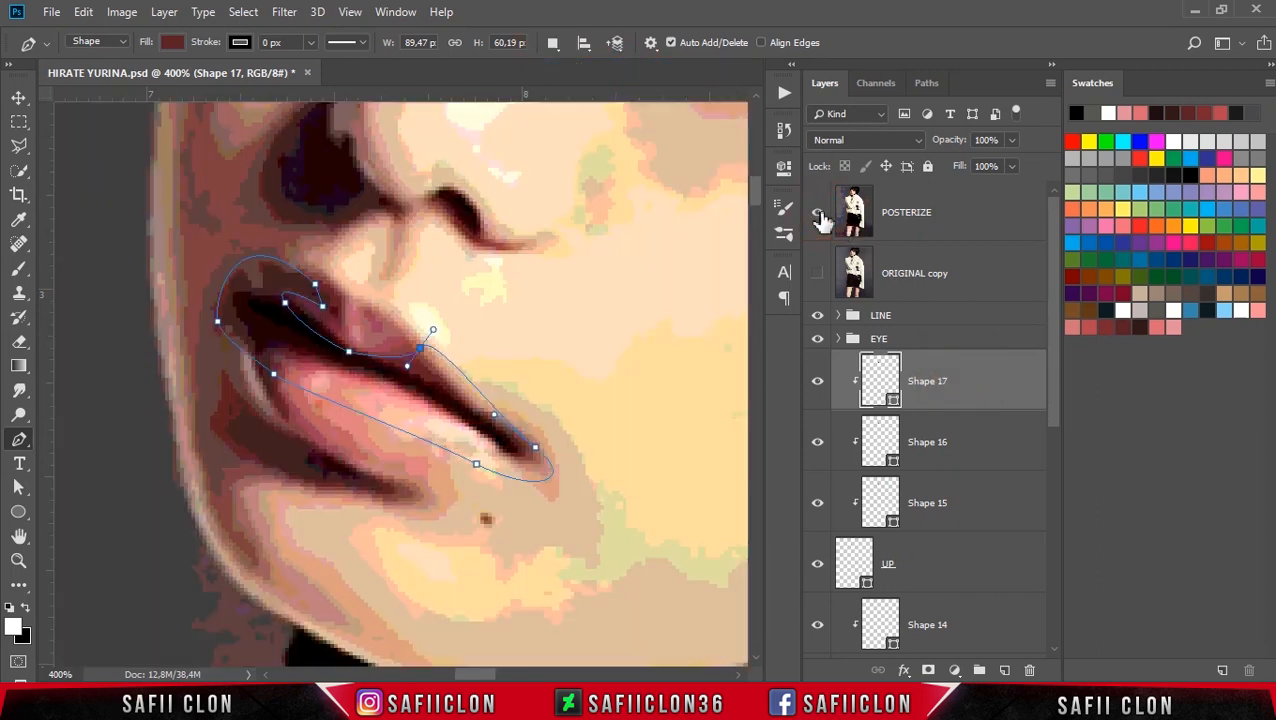
click(229, 292)
drag(304, 309, 322, 332)
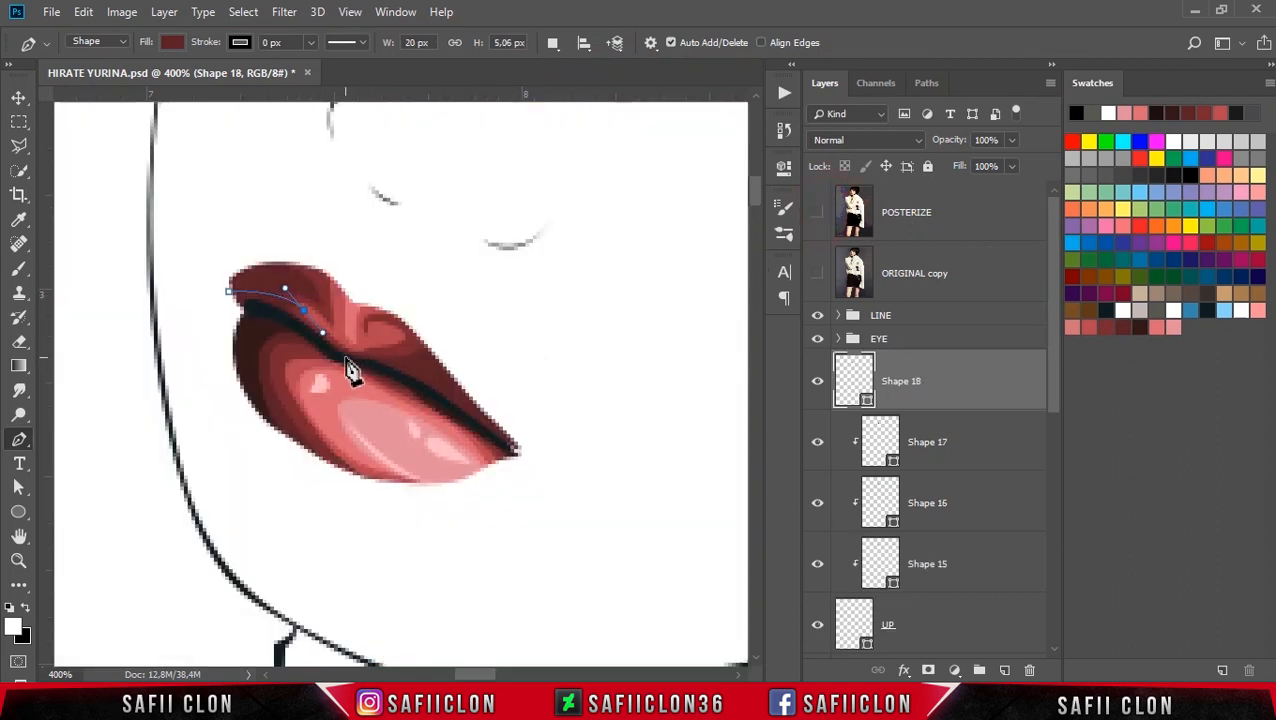
drag(349, 355, 370, 362)
drag(446, 341, 453, 281)
Close the Shape 18 path loosely around the right mouth corner, below the lower lip and back to the left corner.
click(570, 470)
click(404, 510)
click(205, 421)
click(176, 344)
click(191, 272)
click(229, 292)
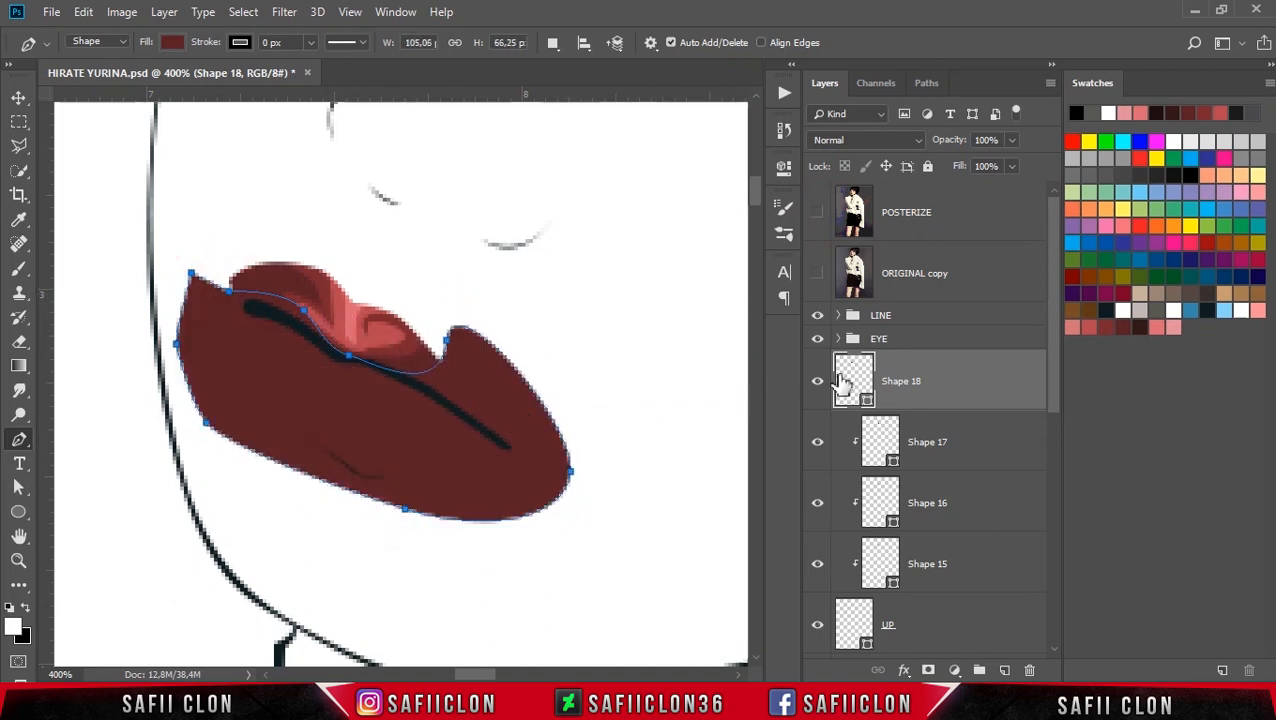
Clip Shape 18 to the UP lip shape and fill it with the very dark brown #311917 swatch.
right_click(984, 377)
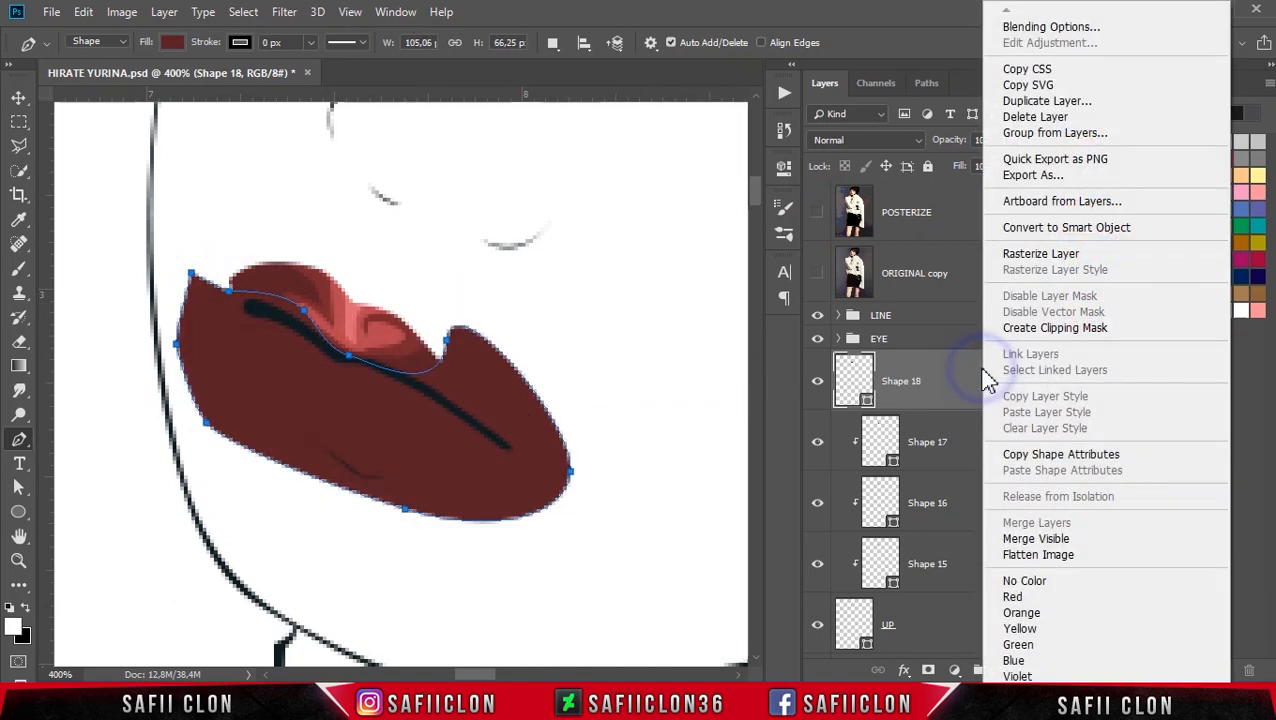
click(1030, 327)
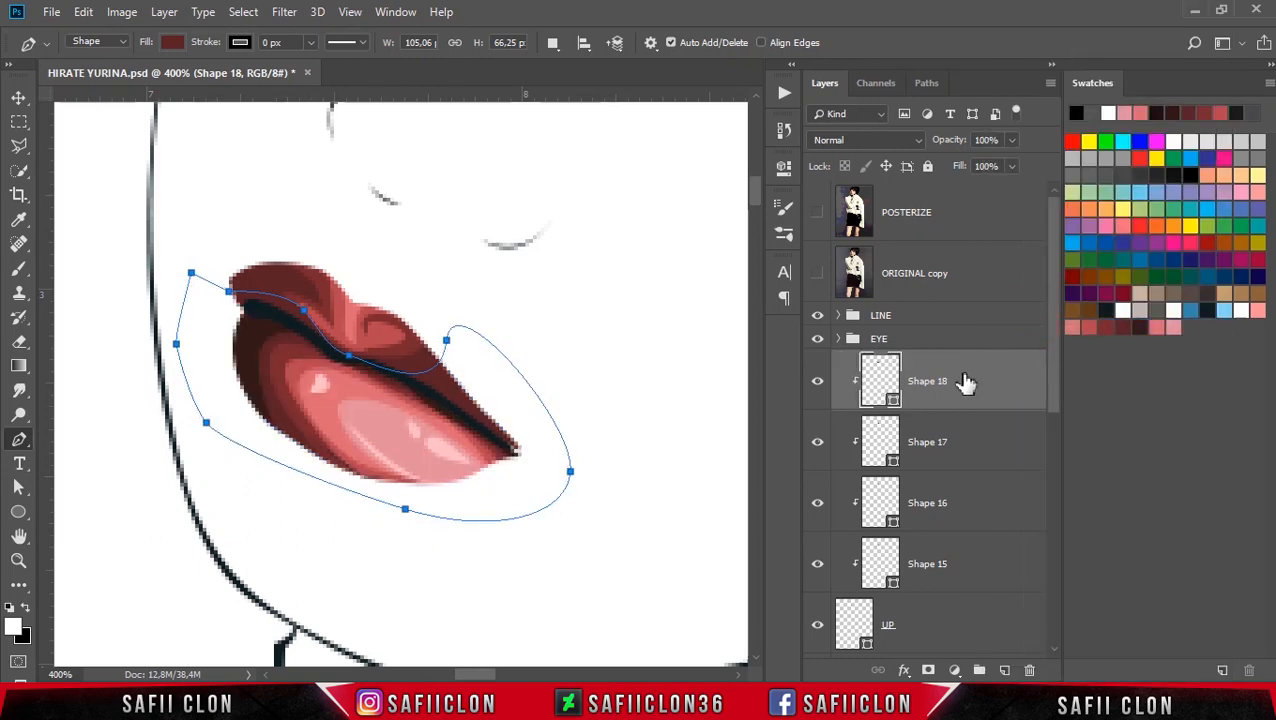
double_click(893, 401)
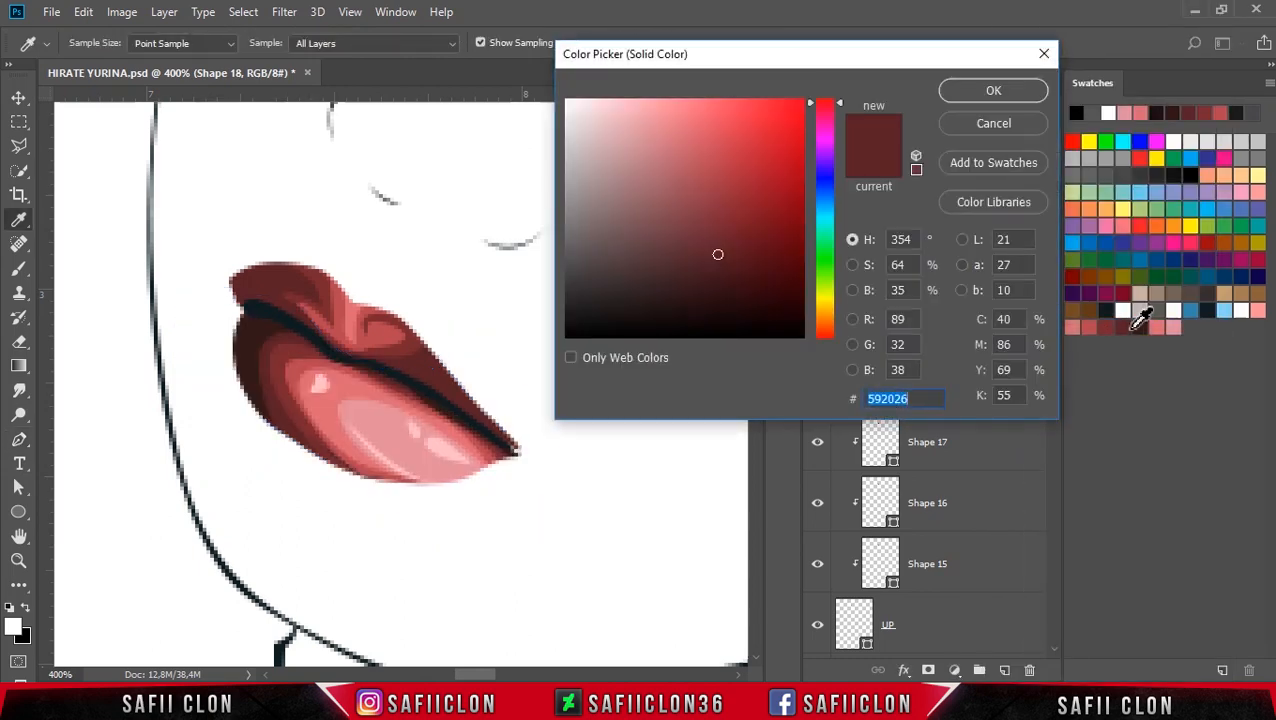
click(1141, 327)
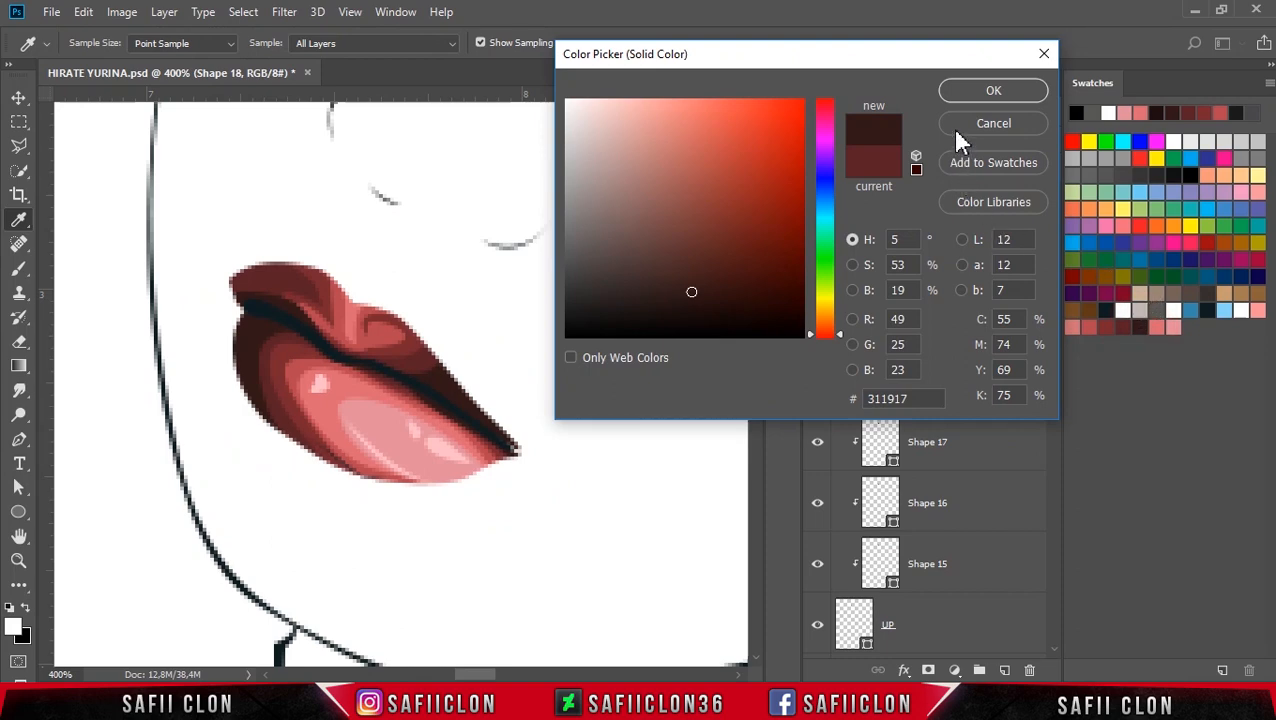
click(976, 92)
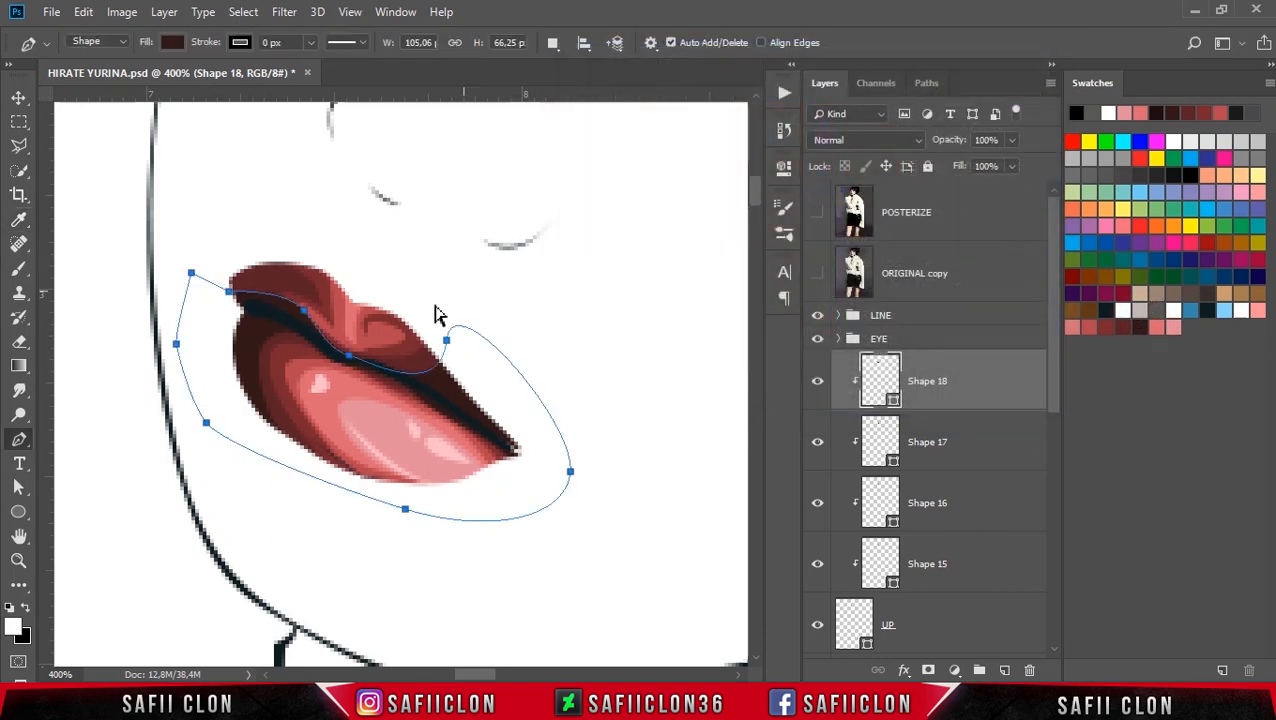
Shift the Shape 18 curve point above the left half of the mouth seam leftward to thin the shadow.
ctrl+click(302, 311)
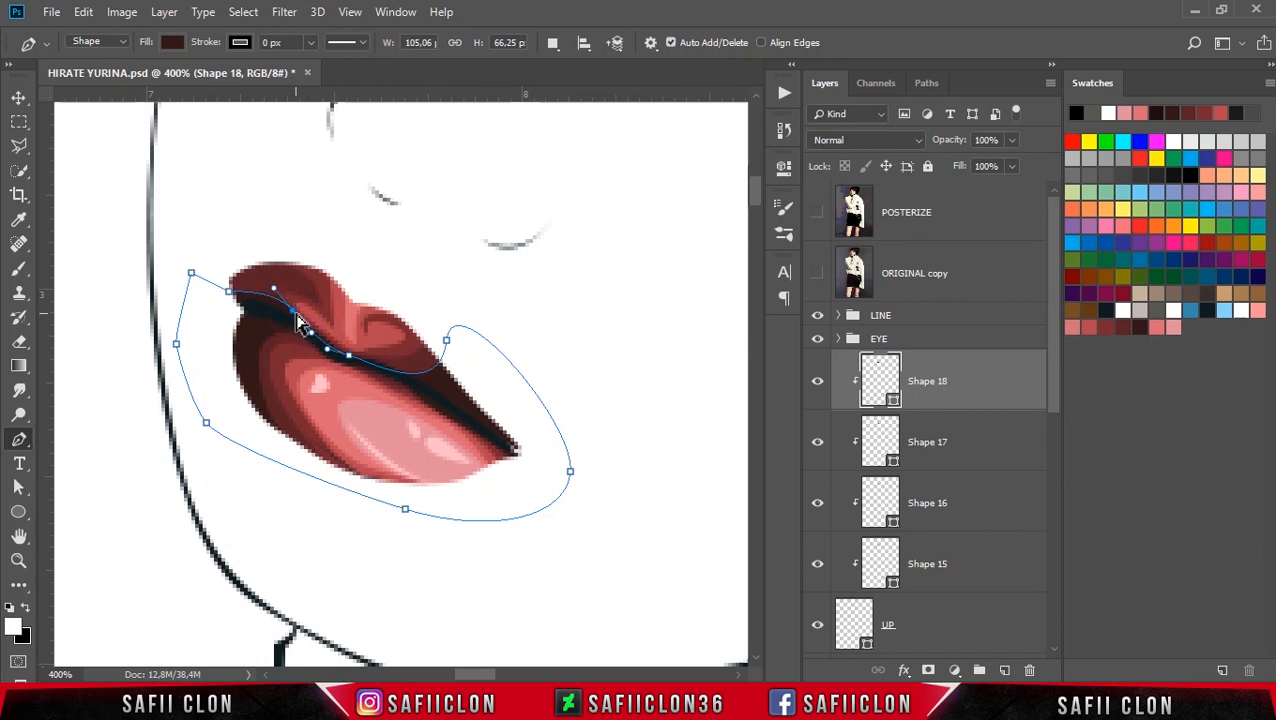
drag(297, 318, 284, 316)
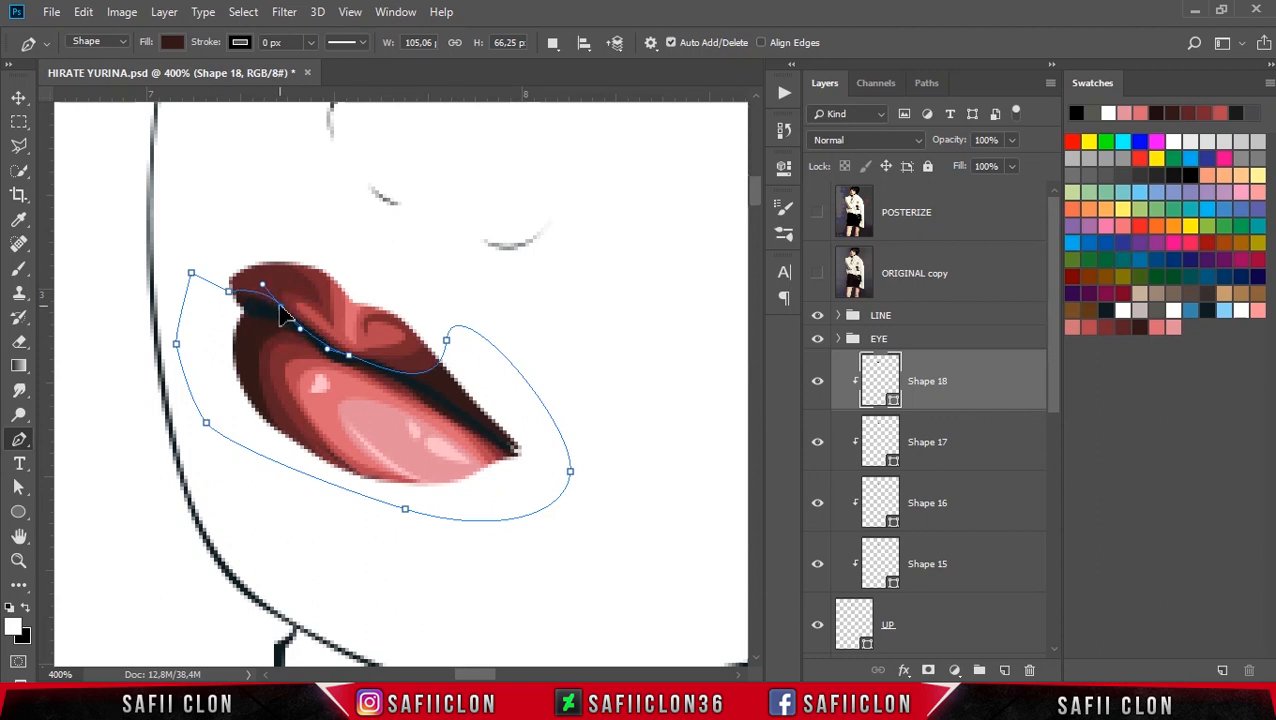
Add a Combine Shapes subpath to Shape 18, curving from the left mouth corner over the upper lip and closing around its outer left edge.
click(552, 42)
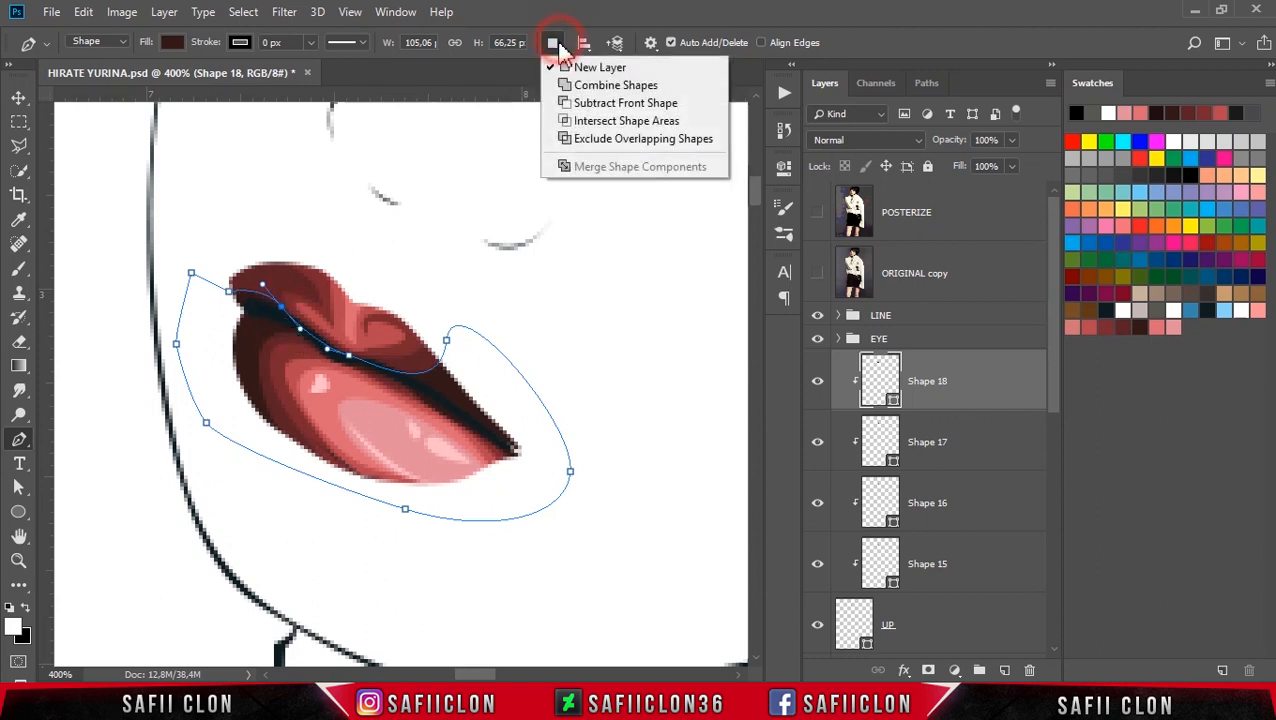
click(605, 86)
click(245, 320)
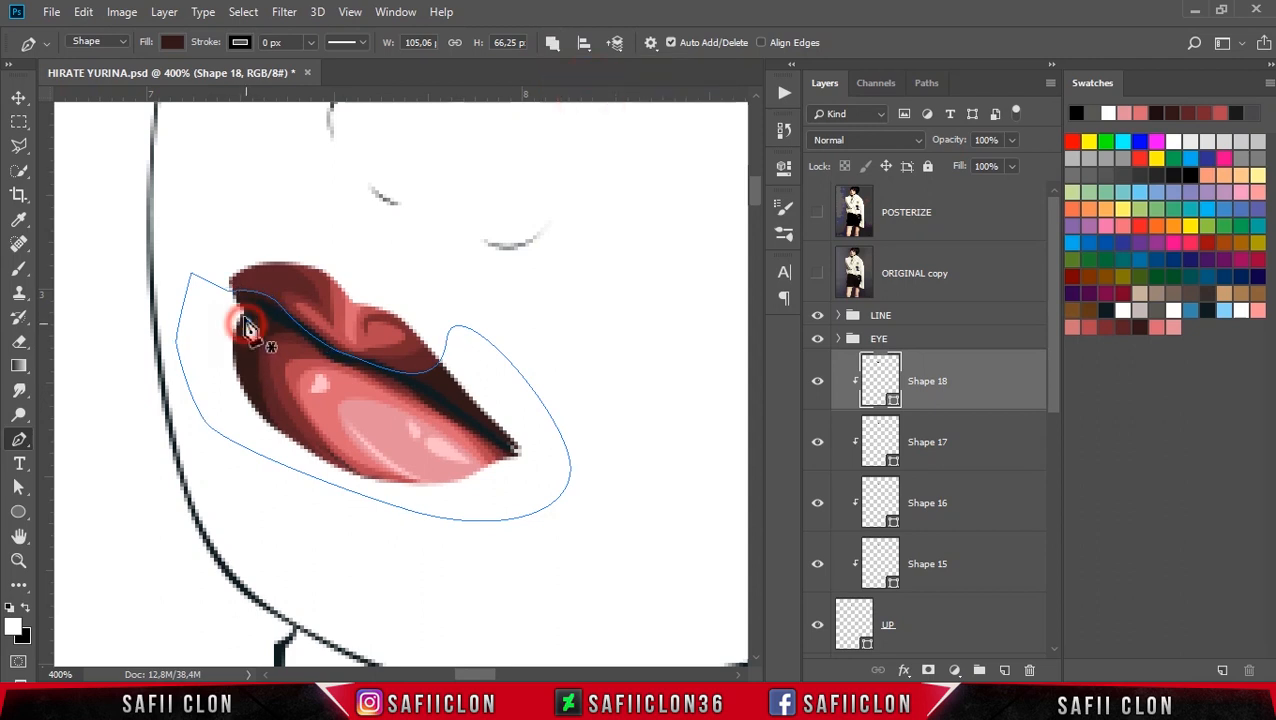
drag(363, 272, 512, 312)
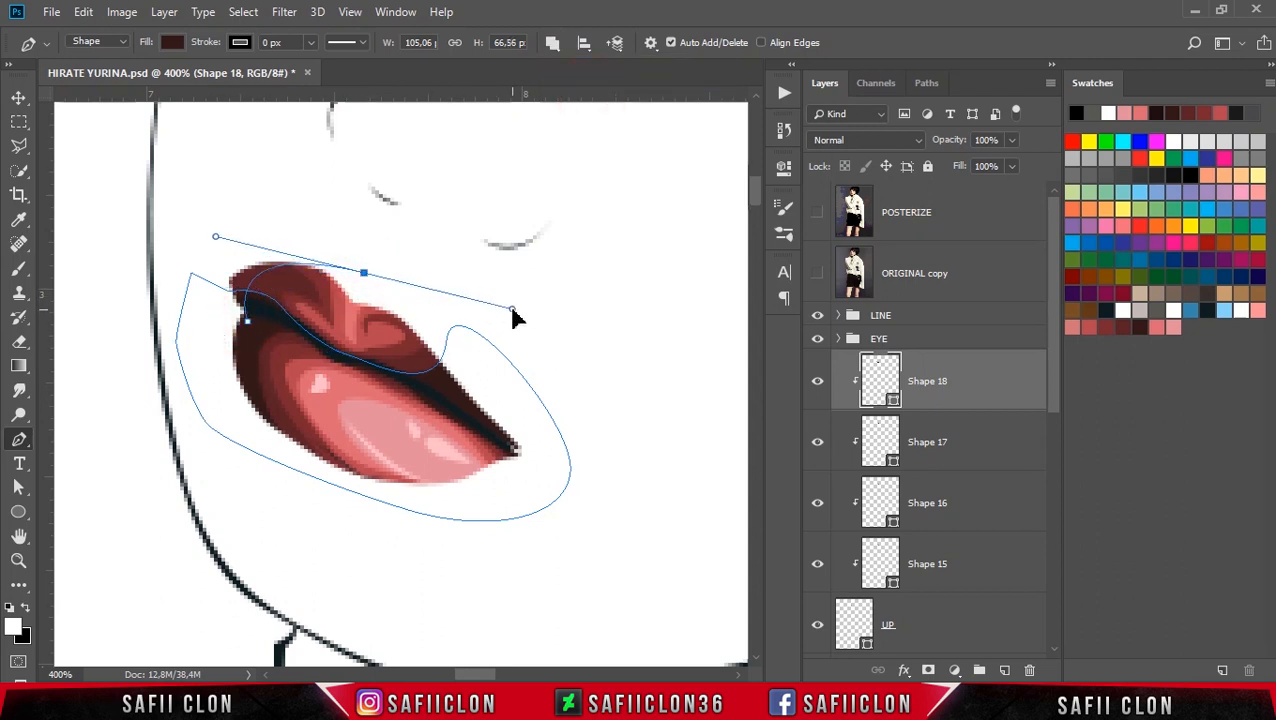
click(249, 220)
click(214, 232)
click(198, 272)
click(218, 347)
click(247, 367)
click(247, 322)
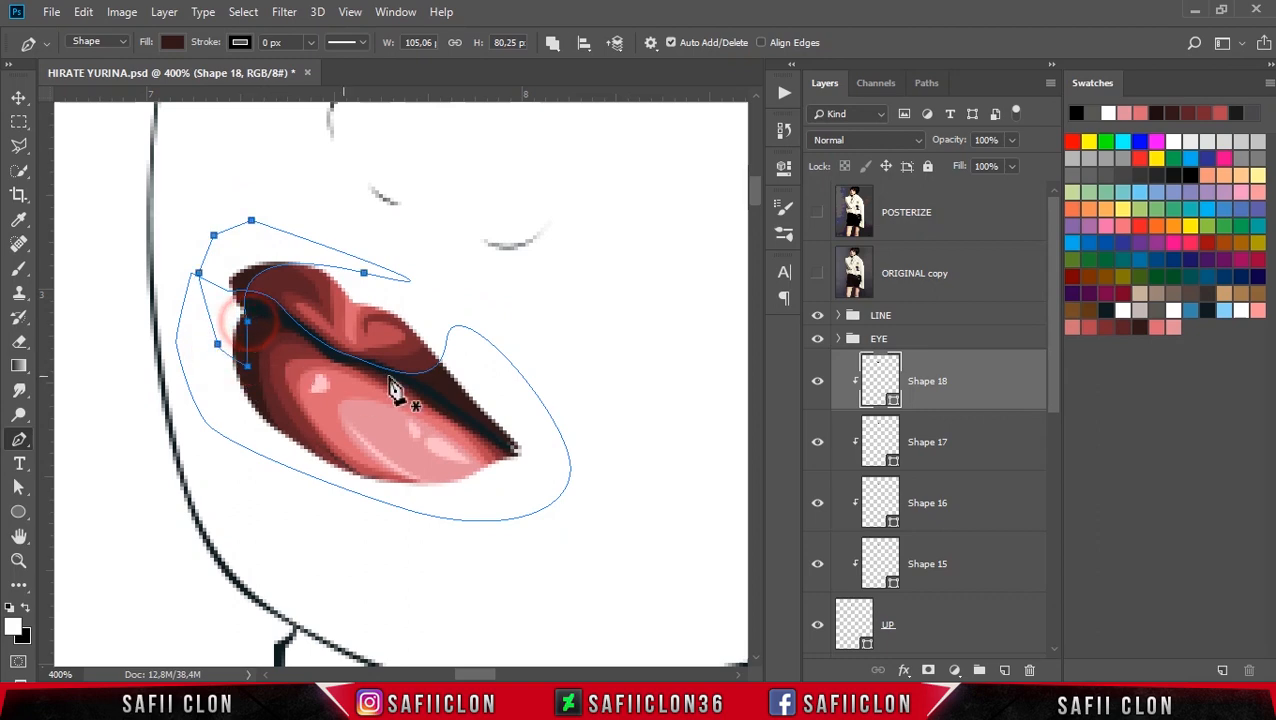
ctrl+click(597, 304)
Examine the shaded lips against the whole portrait and the face up close.
key(ctrl+minus)
key(ctrl+minus)
key(ctrl+minus)
key(ctrl+minus)
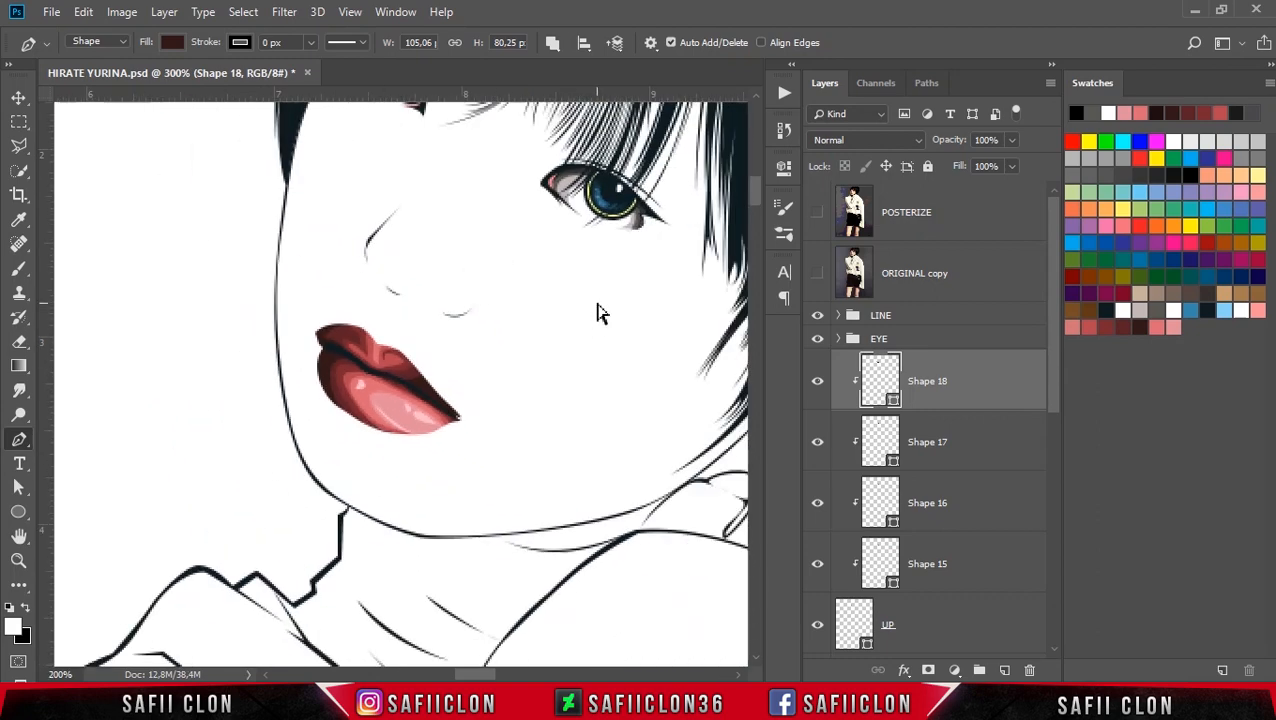
key(ctrl+minus)
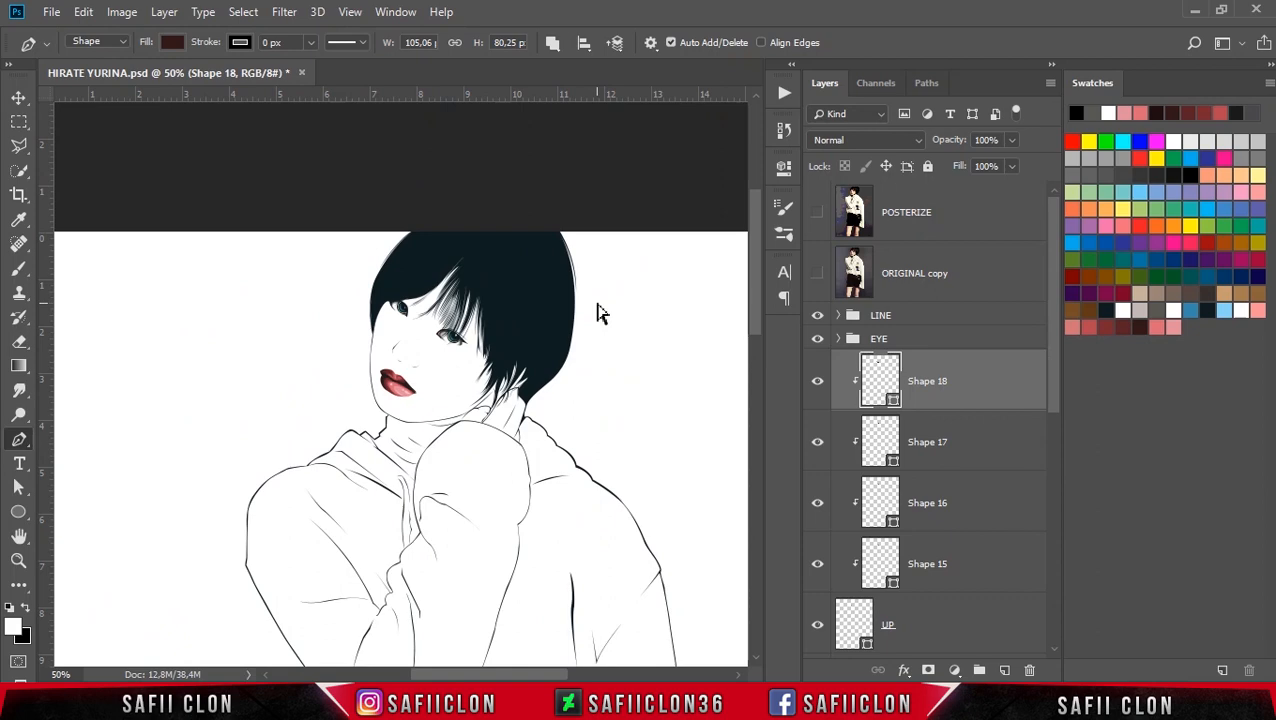
key(ctrl+minus)
key(ctrl+plus)
key(ctrl+plus)
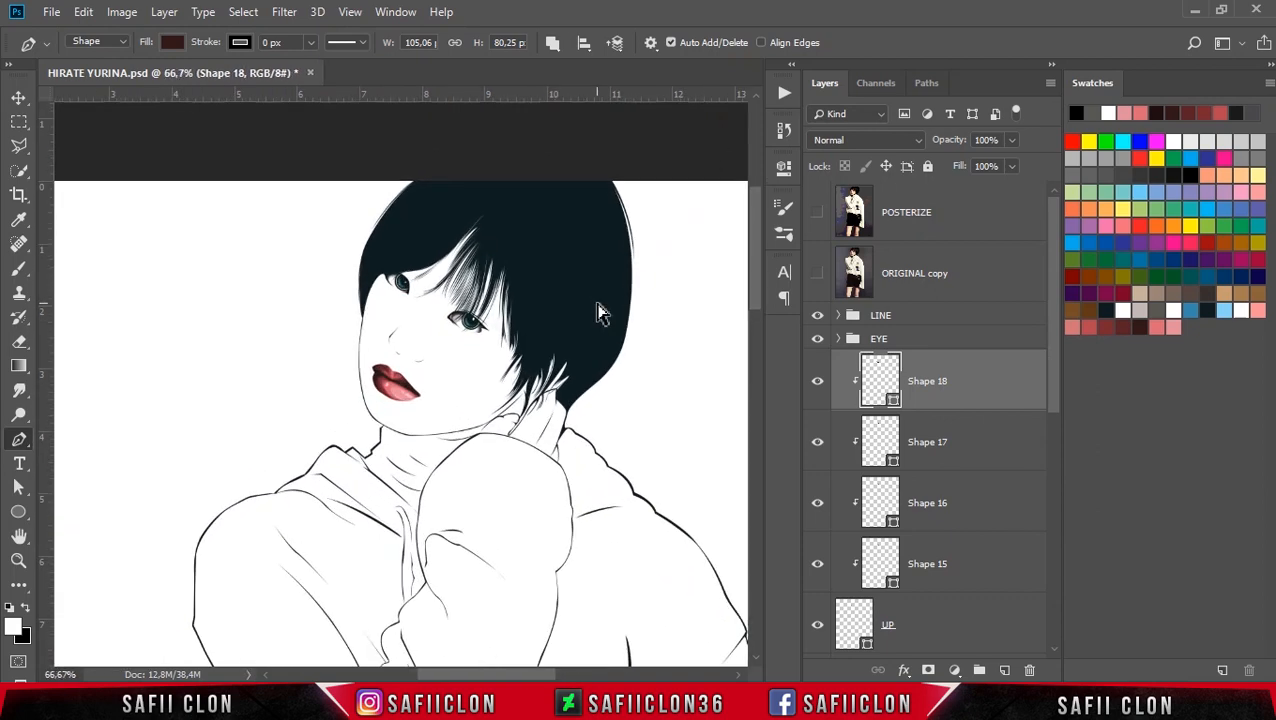
key(ctrl+plus)
key(ctrl+plus)
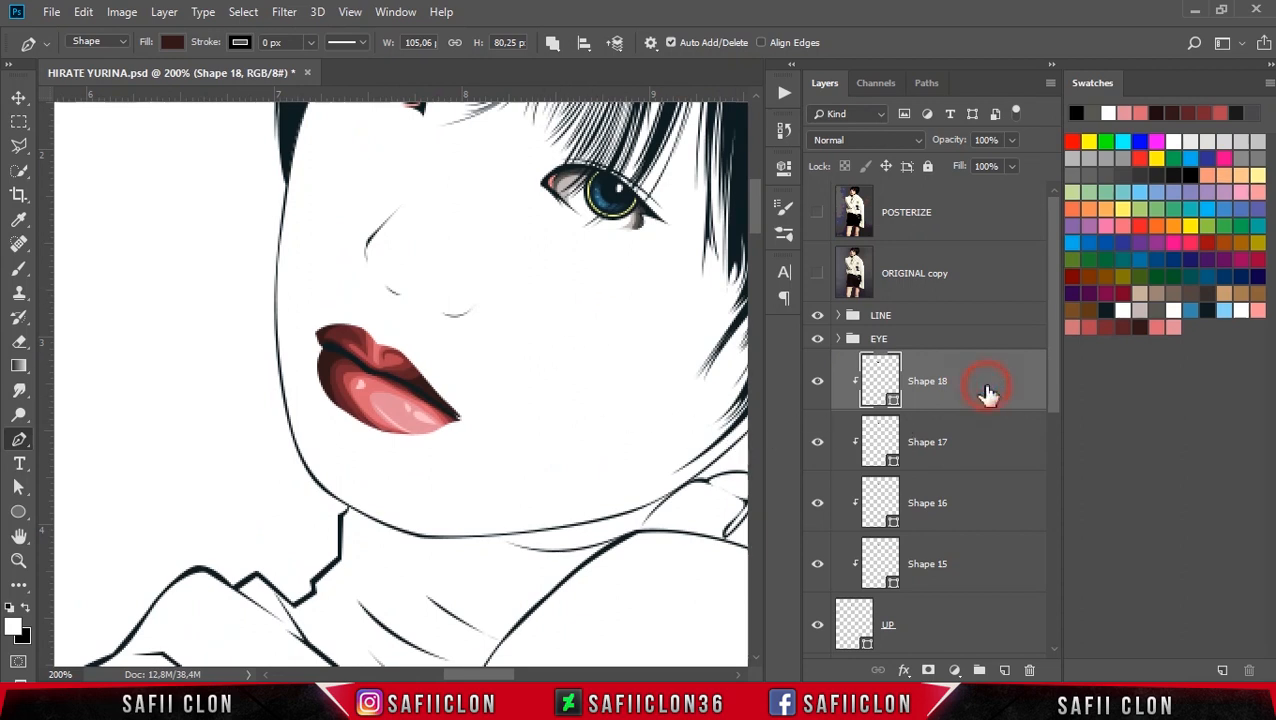
Group all lip layers from Shape 18 down to DOWN into a new group named LIP.
scroll(988, 395, down, 5)
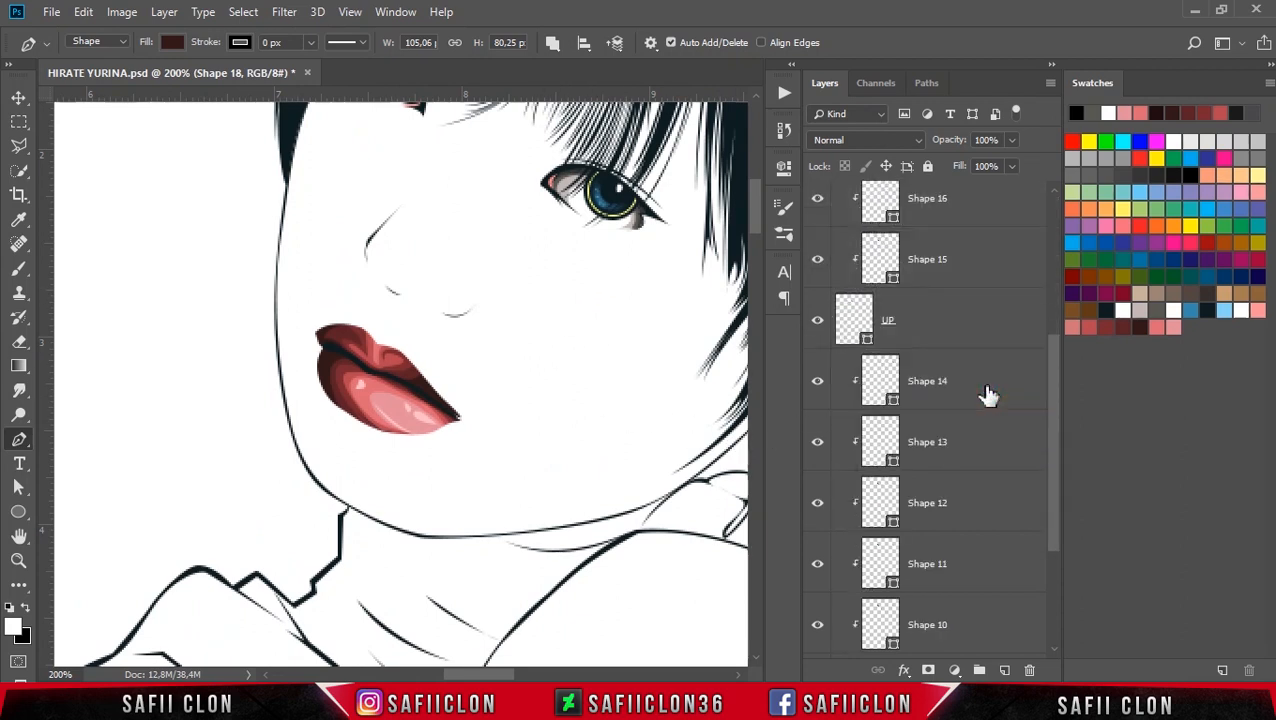
scroll(988, 395, down, 1)
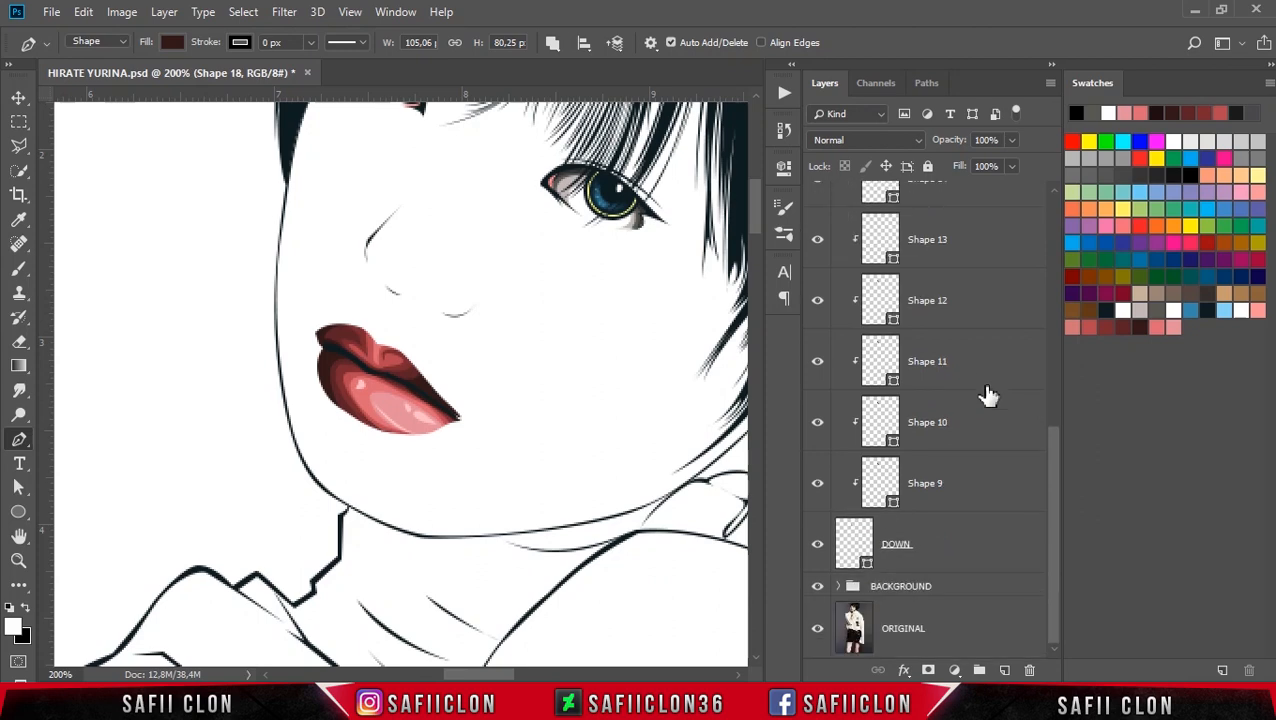
shift+click(950, 556)
scroll(958, 530, up, 6)
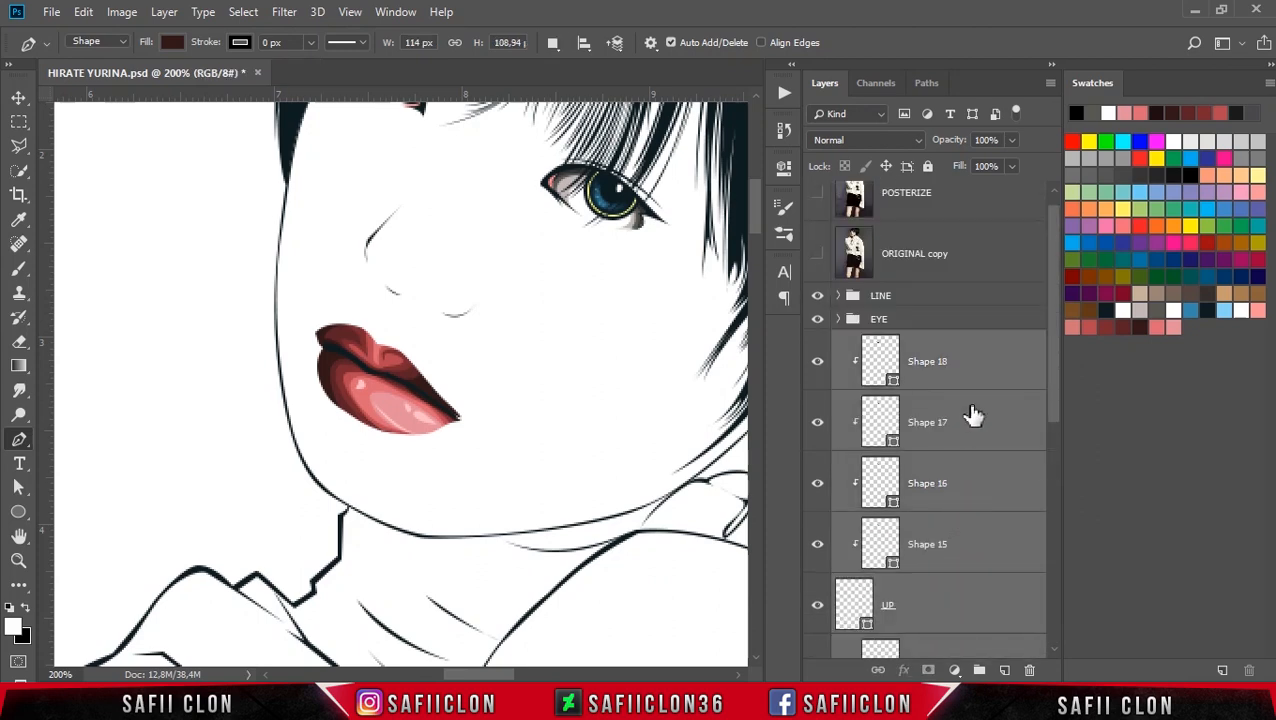
right_click(968, 364)
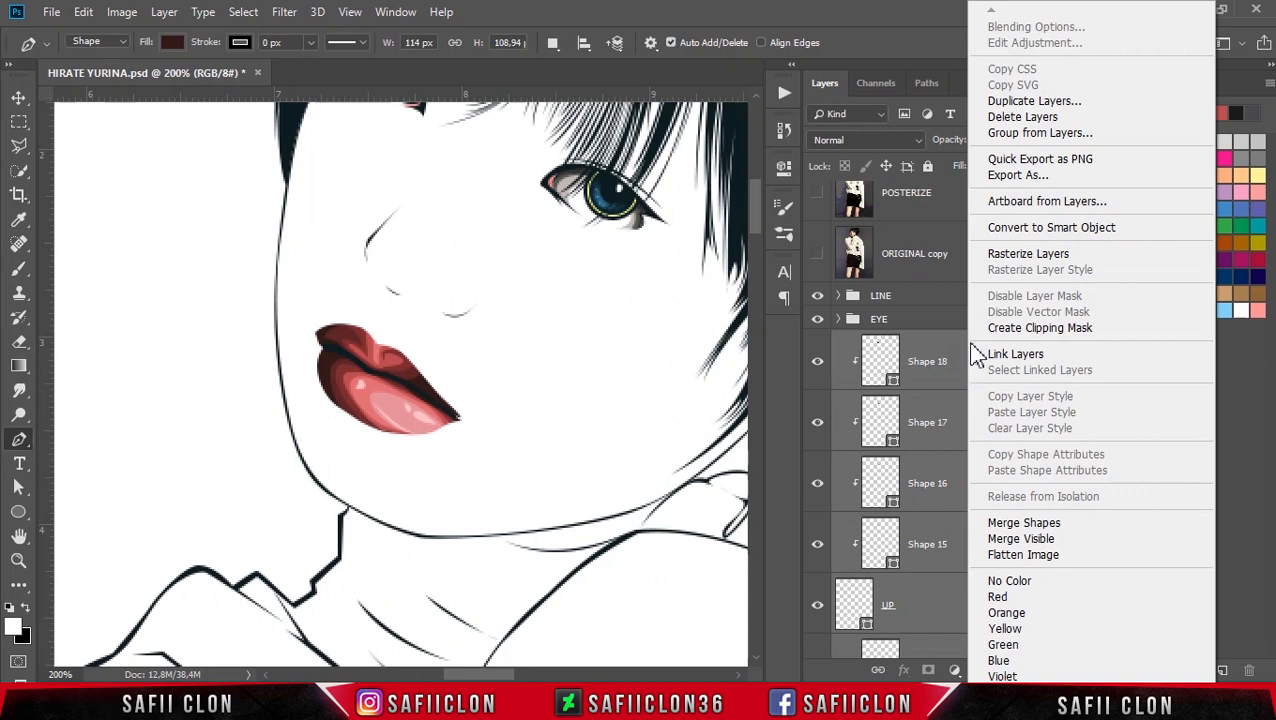
click(980, 133)
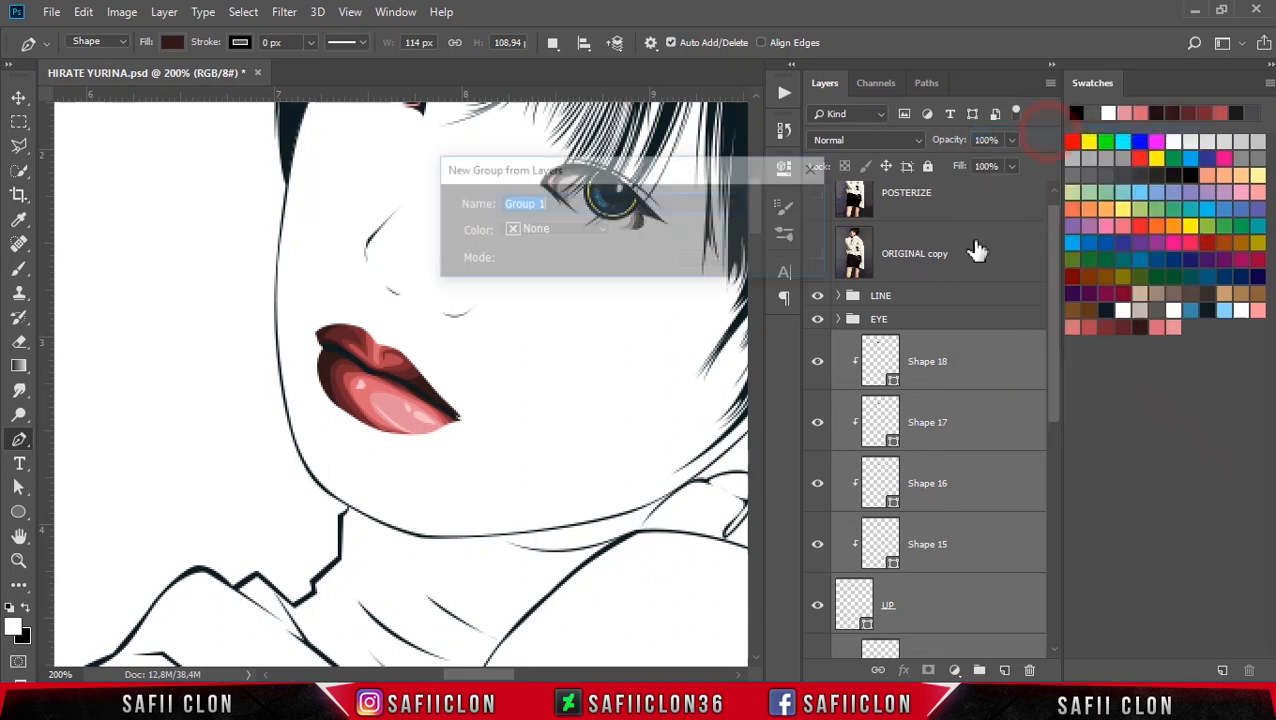
text(LIP)
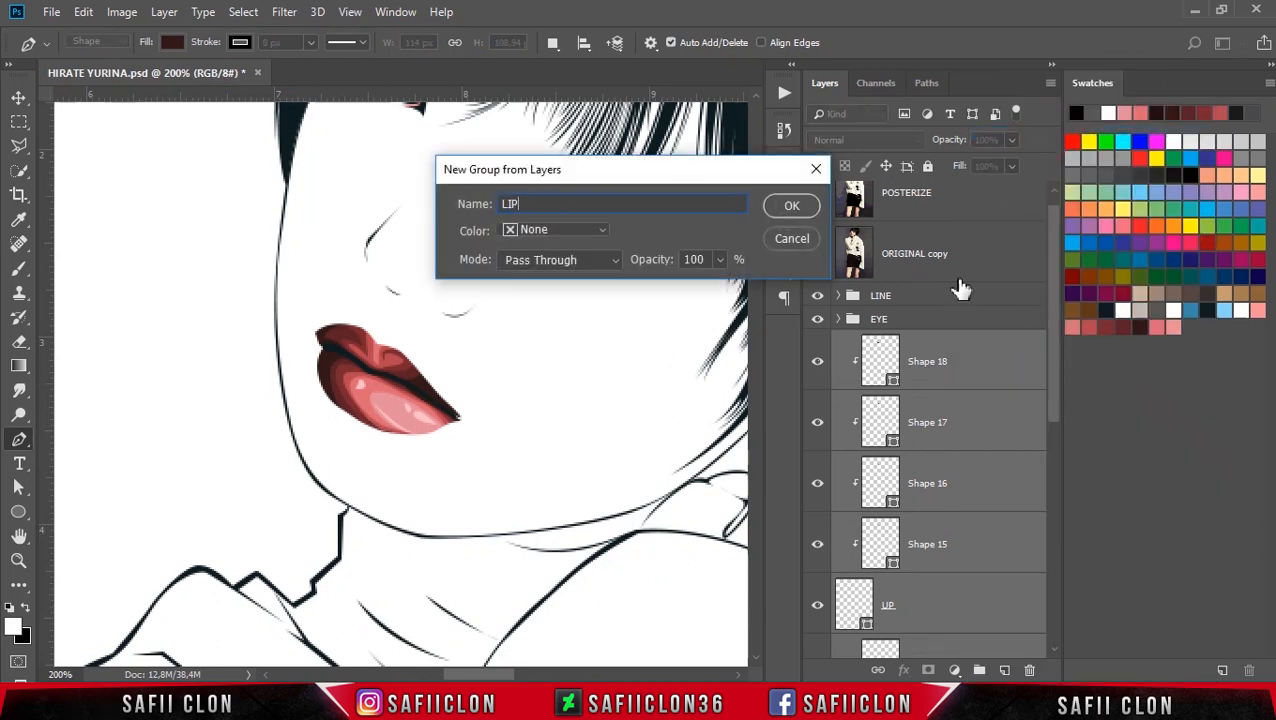
click(808, 206)
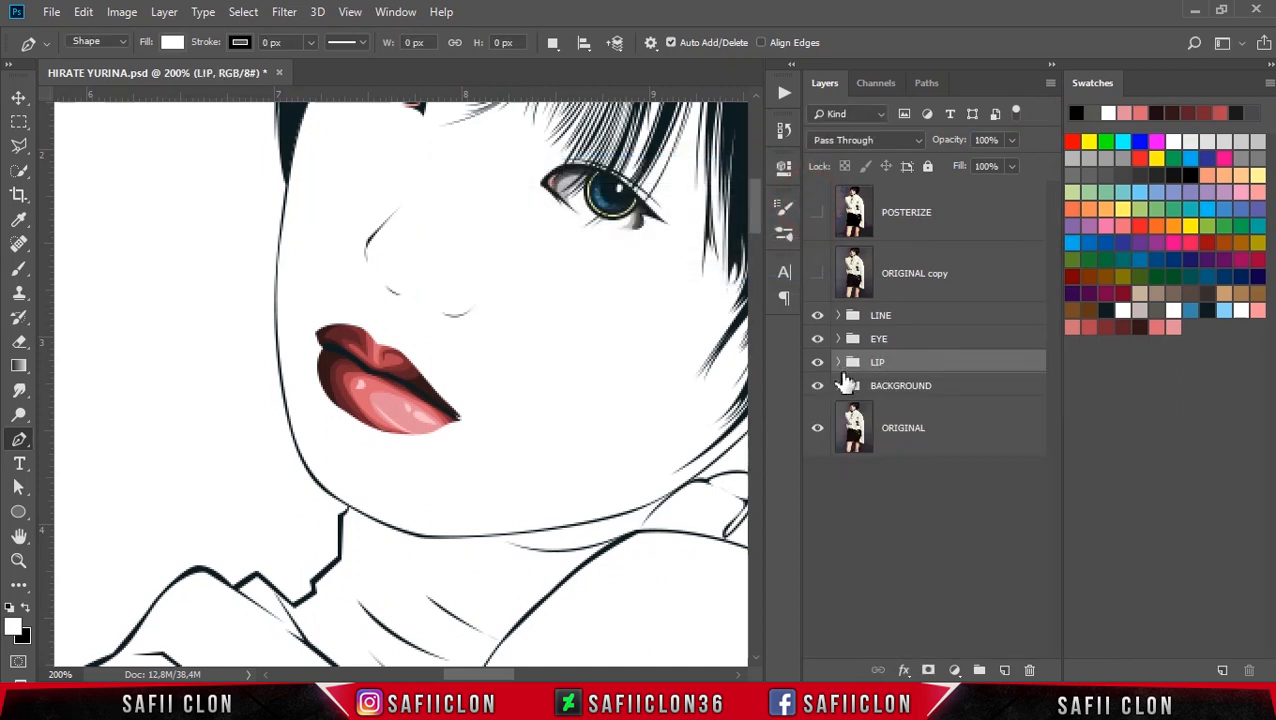
Compare the face with the LIP group hidden and shown, and examine the lips together with the eyes.
click(817, 370)
click(817, 362)
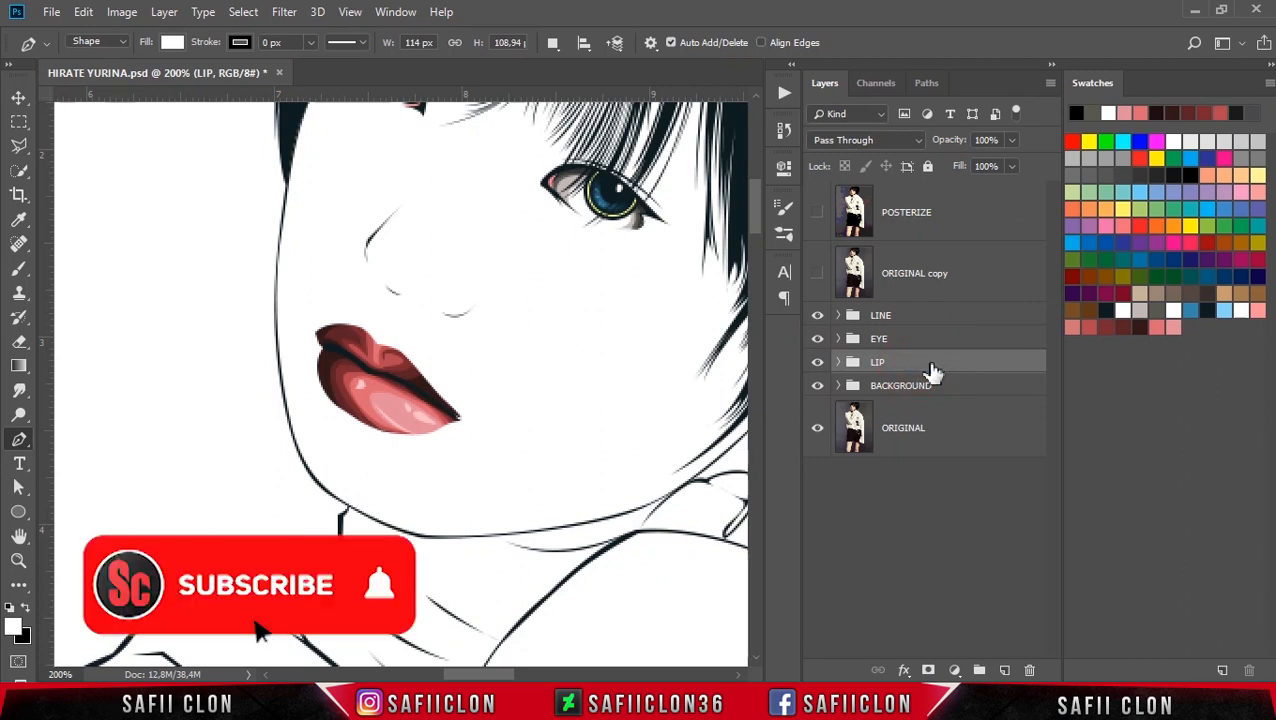
scroll(661, 521, up, 5)
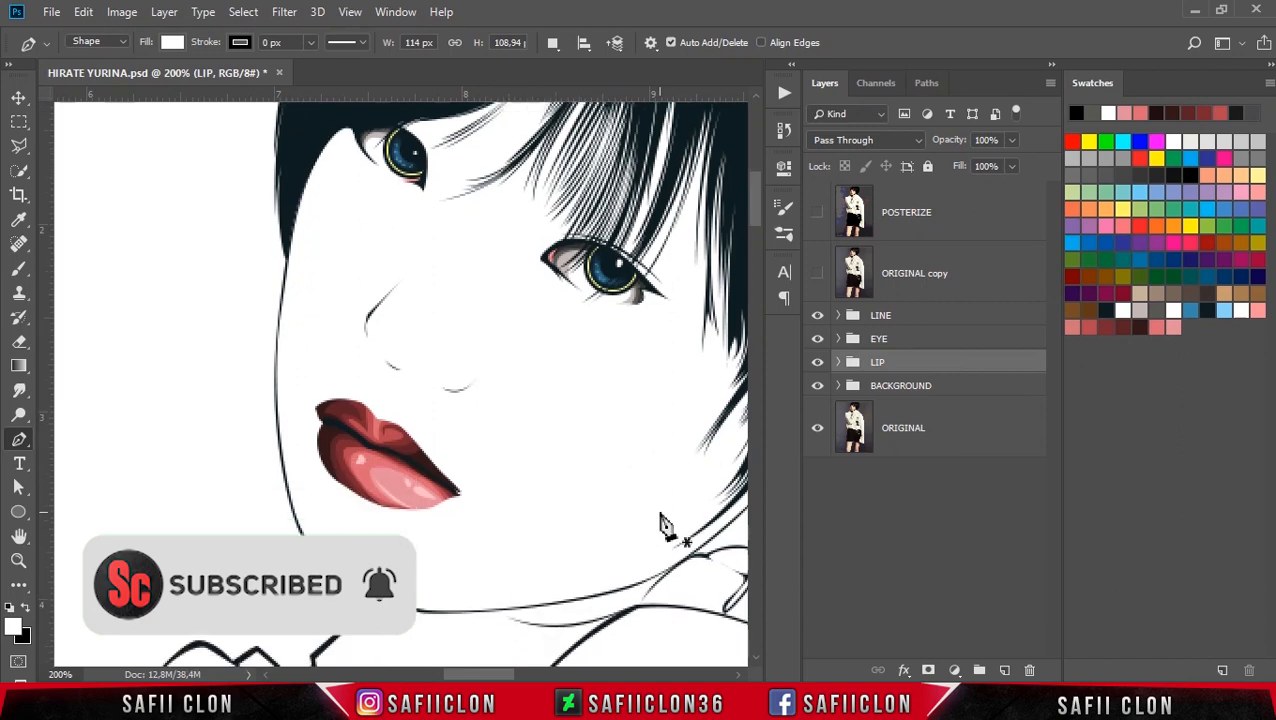
key(ctrl+minus)
key(ctrl+minus)
key(ctrl+plus)
key(ctrl+plus)
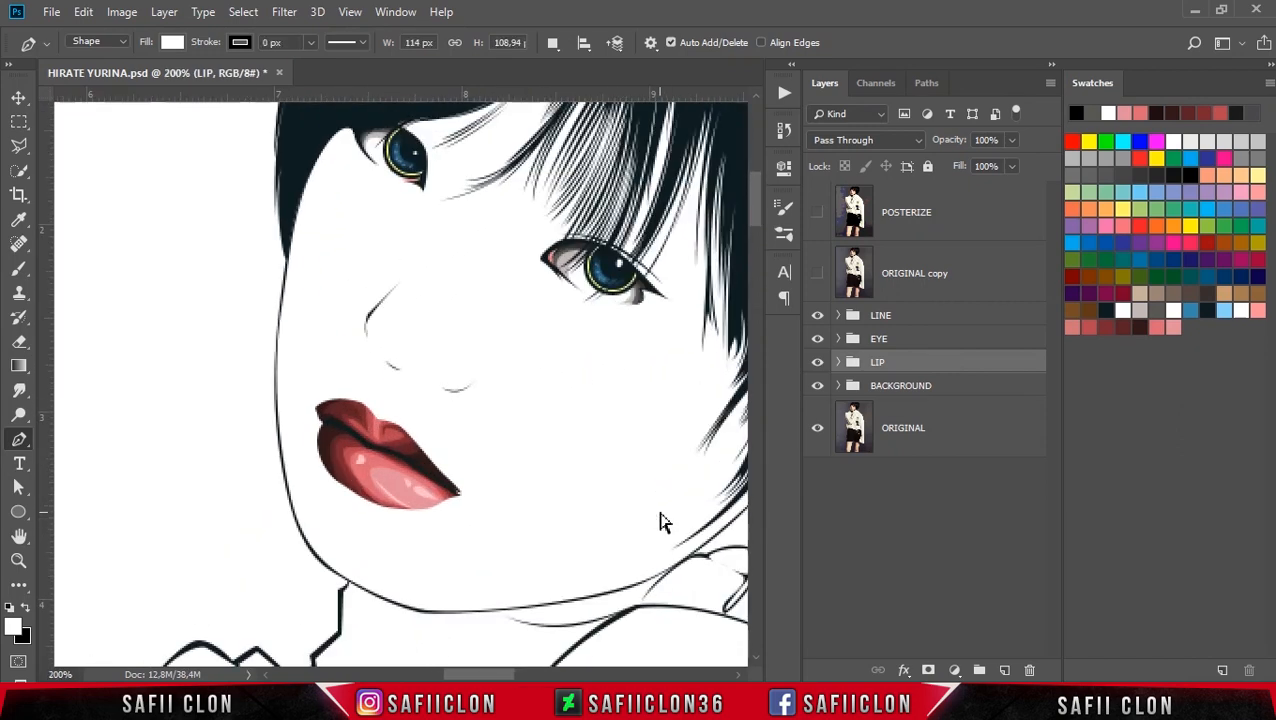
Select the BACKGROUND group below the LIP group.
drag(493, 674, 502, 675)
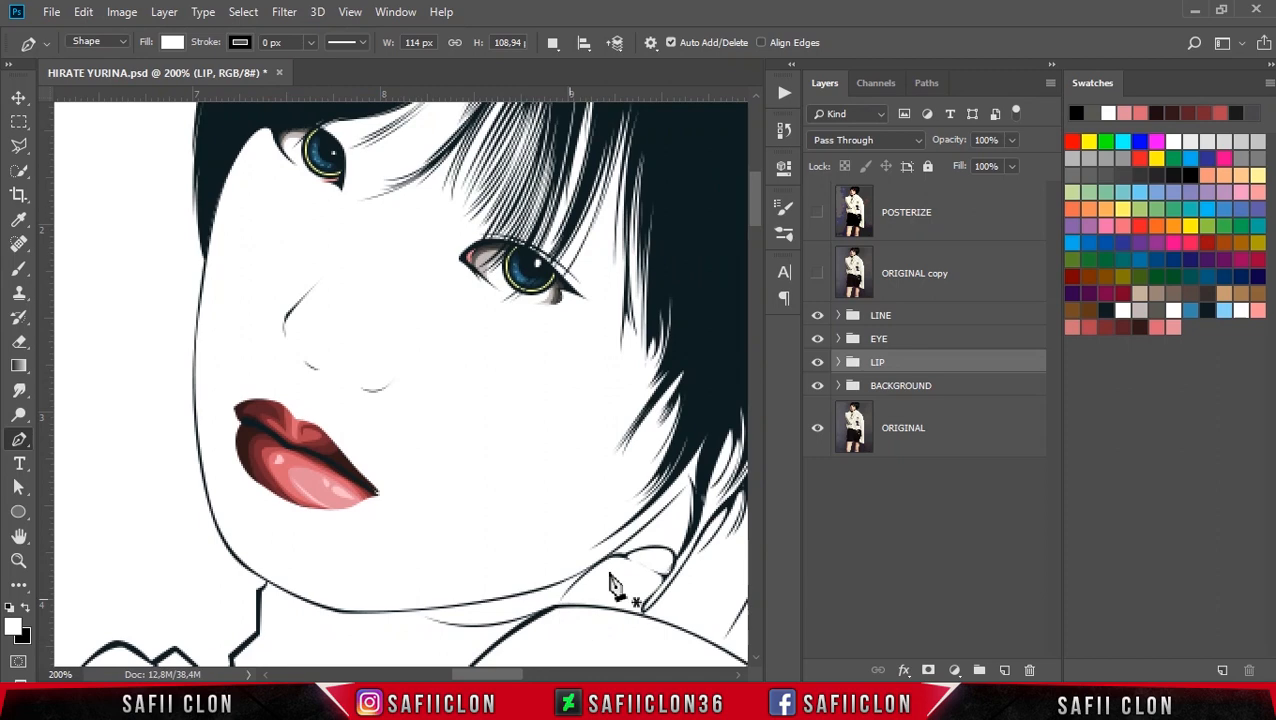
click(950, 390)
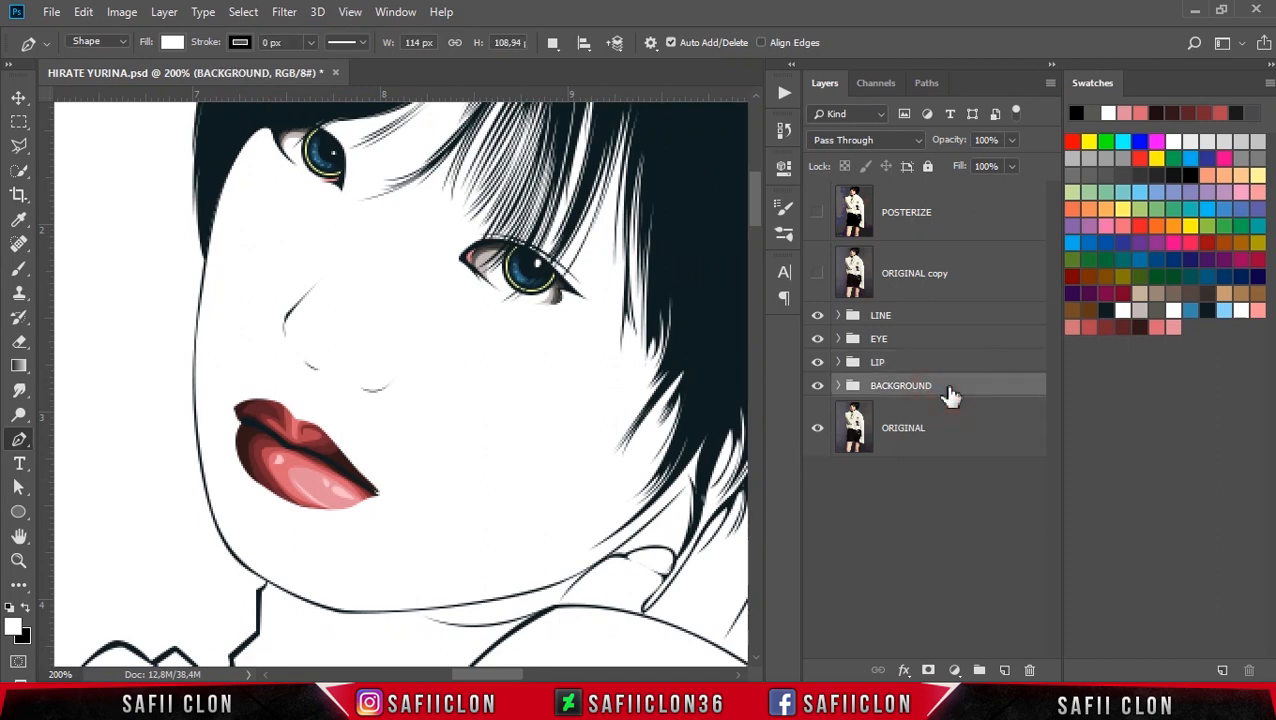